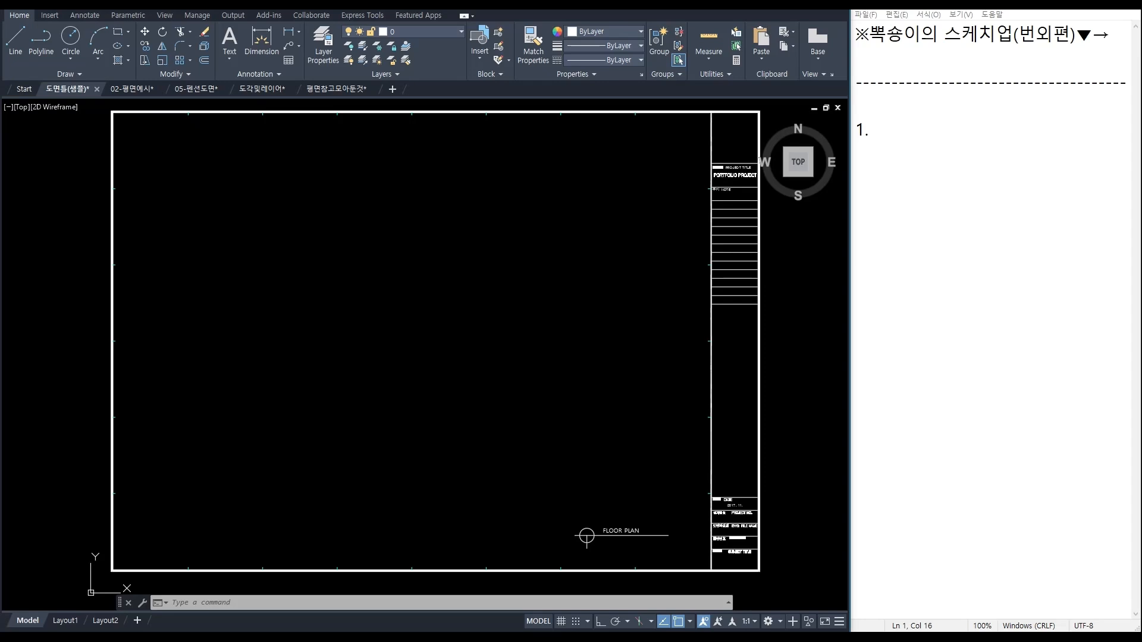
# Step: Write "평면틀-스케치업간단" as item 1 of the notes and start item 2 on a new line
pyautogui.click(959, 137)
pyautogui.write('평며')
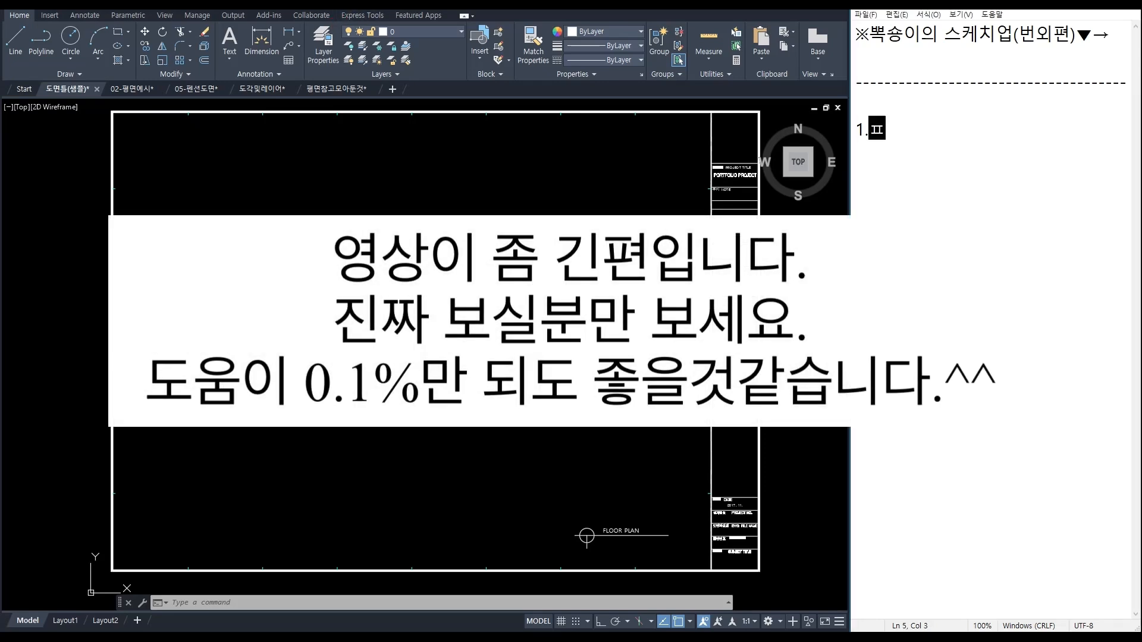
pyautogui.write('면틀-')
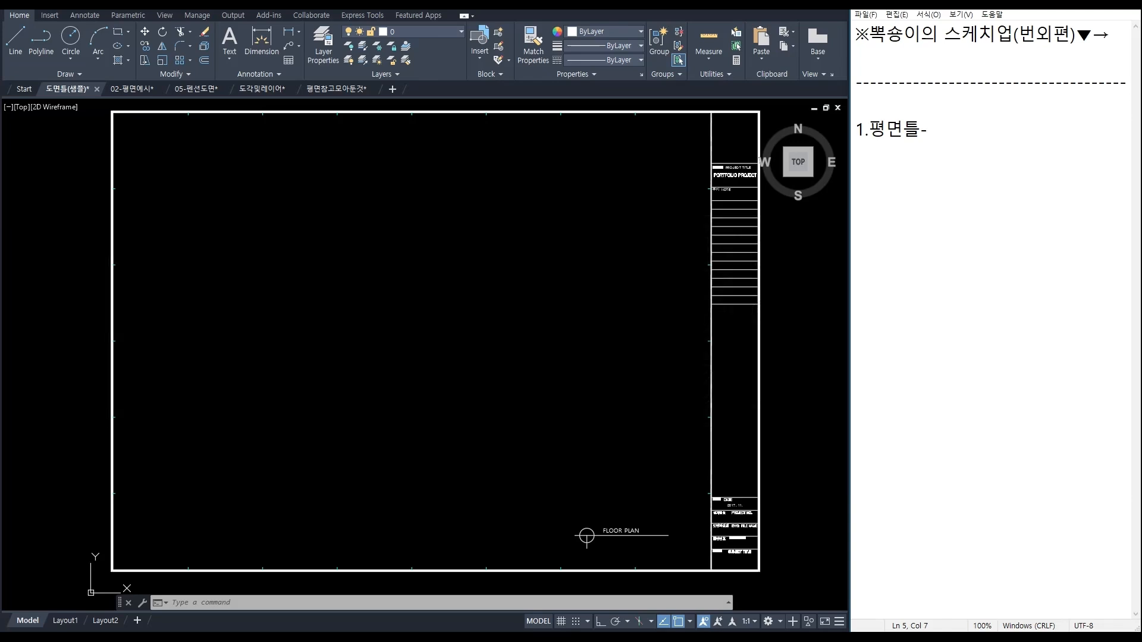
pyautogui.write('ㅅ스케치업간단')
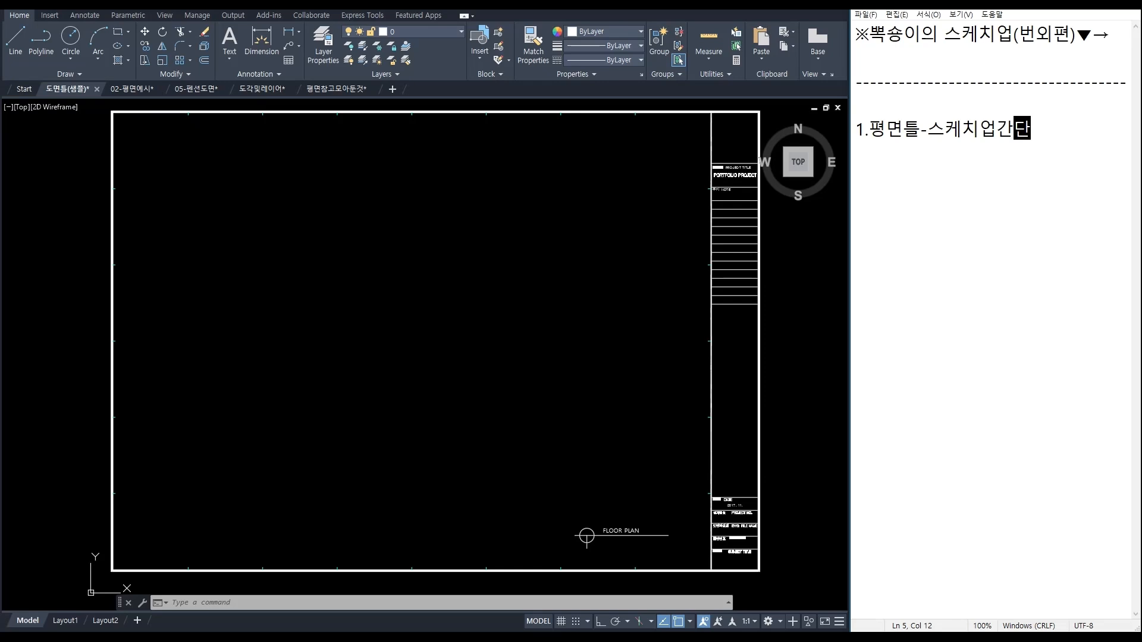
pyautogui.press('Return')
pyautogui.write('2.')
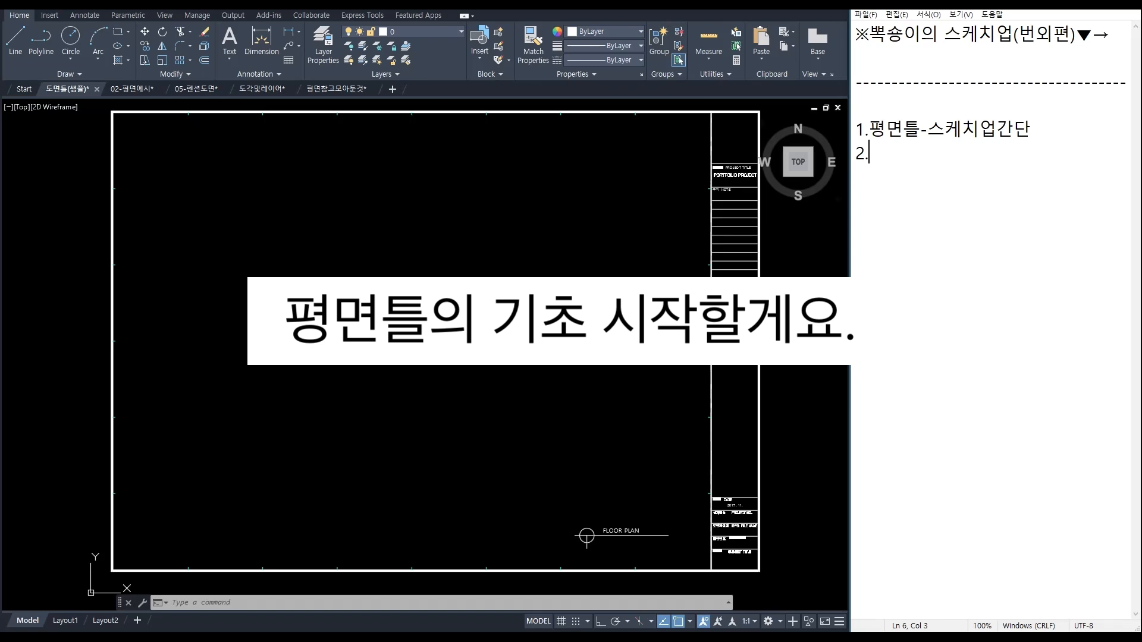
# Step: Switch to the hand-drawn floor plan in Photos and examine its overall dimension, window opening, lower wall, interior partitions and entrance doors
pyautogui.hotkey('alt', 'Tab')
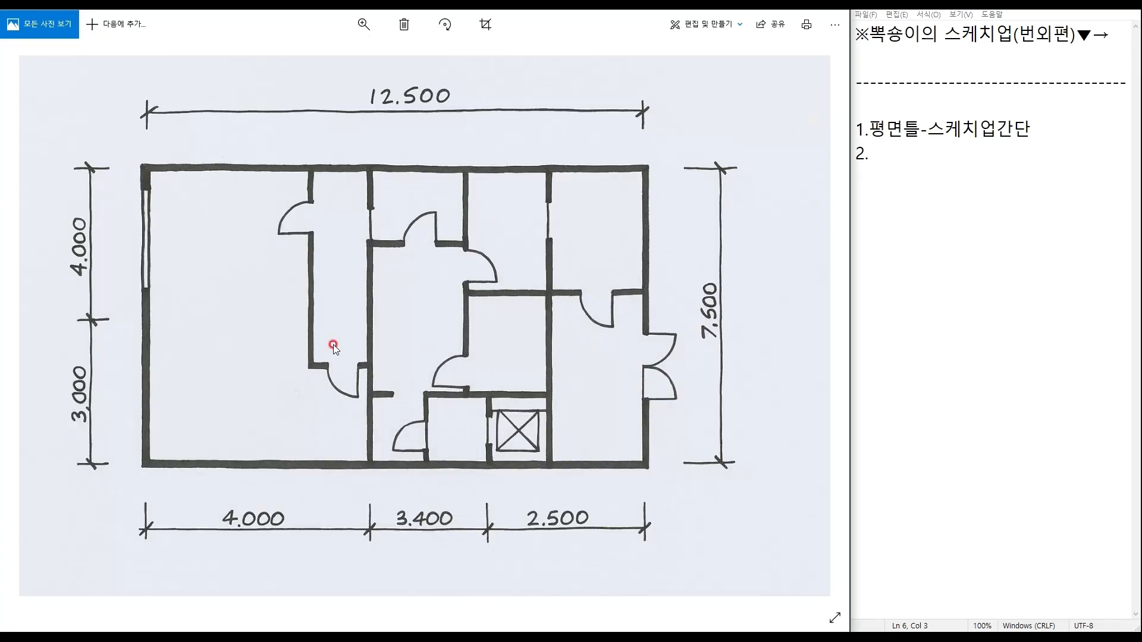
pyautogui.click(962, 155)
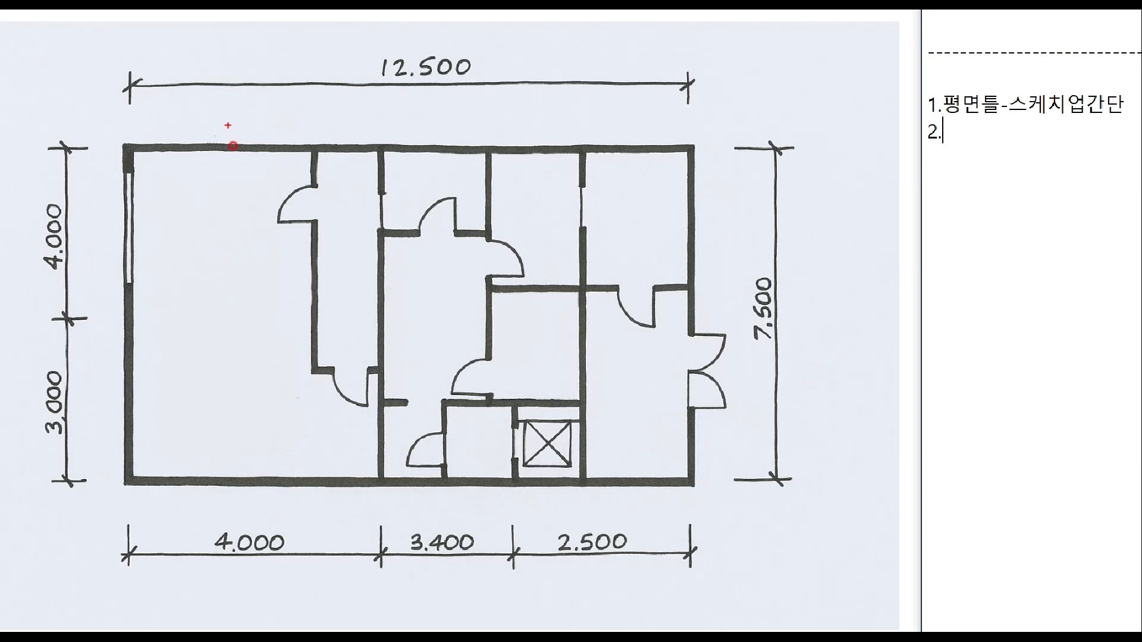
pyautogui.moveTo(266, 74); pyautogui.dragTo(344, 52)
pyautogui.moveTo(137, 150)
pyautogui.mouseDown()
pyautogui.moveTo(171, 186)
pyautogui.moveTo(135, 208)
pyautogui.moveTo(135, 284)
pyautogui.mouseUp()
pyautogui.moveTo(118, 282); pyautogui.dragTo(180, 279)
pyautogui.moveTo(119, 186); pyautogui.dragTo(196, 182)
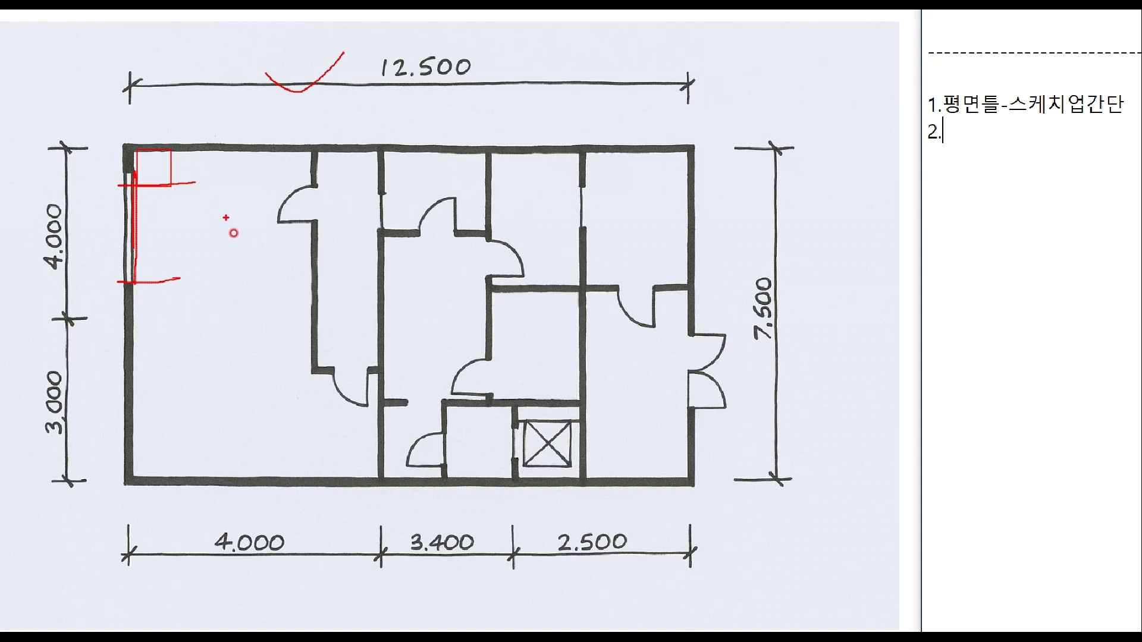
pyautogui.moveTo(139, 474); pyautogui.dragTo(671, 468)
pyautogui.moveTo(751, 424)
pyautogui.mouseDown()
pyautogui.moveTo(660, 433)
pyautogui.moveTo(756, 366)
pyautogui.moveTo(735, 388)
pyautogui.mouseUp()
pyautogui.moveTo(541, 188); pyautogui.dragTo(356, 363)
pyautogui.moveTo(344, 223)
pyautogui.mouseDown()
pyautogui.moveTo(544, 387)
pyautogui.moveTo(580, 399)
pyautogui.mouseUp()
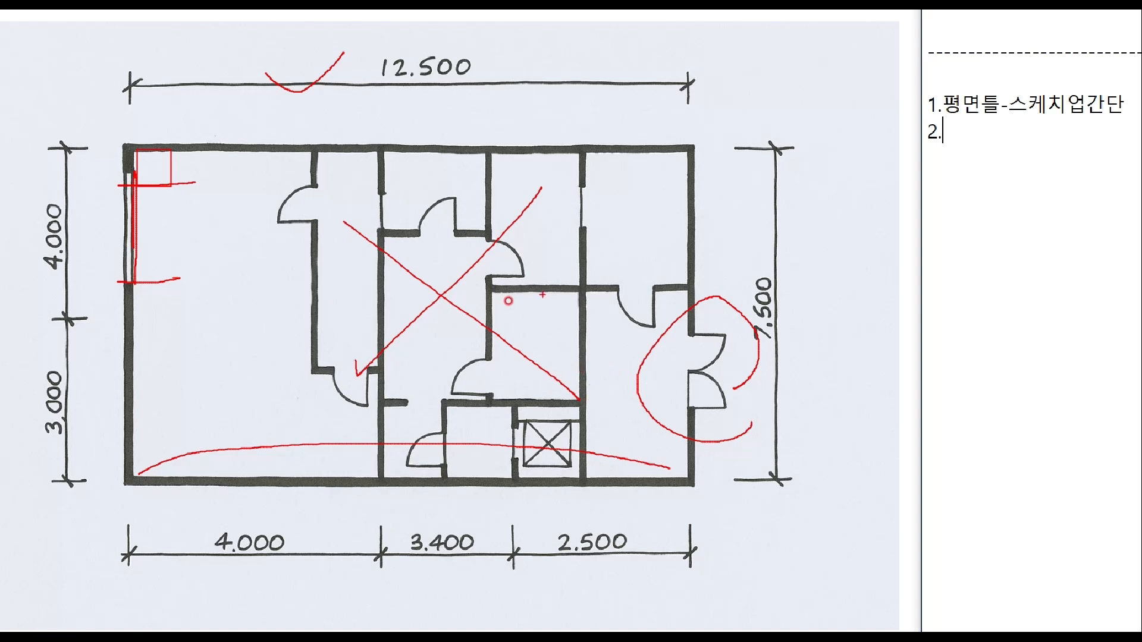
pyautogui.press('Escape')
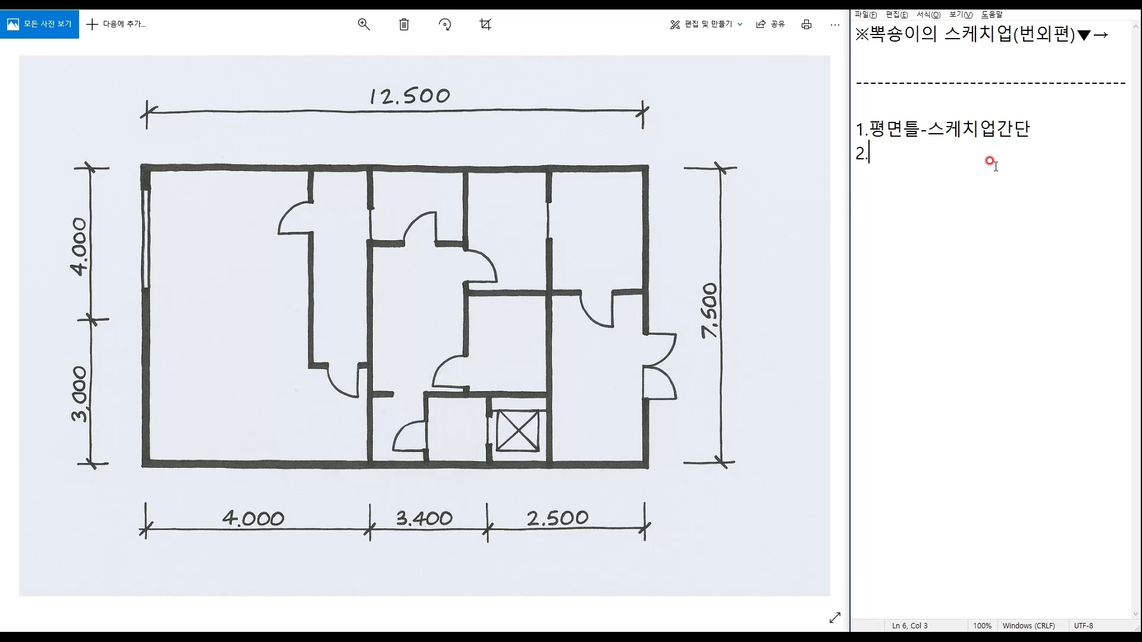
# Step: Write item 2 of the notes as "실측도면 - 현장" and add the arrow sub-point "→줄자+레이저줄자" below it
pyautogui.write('실측도면 - 현장')
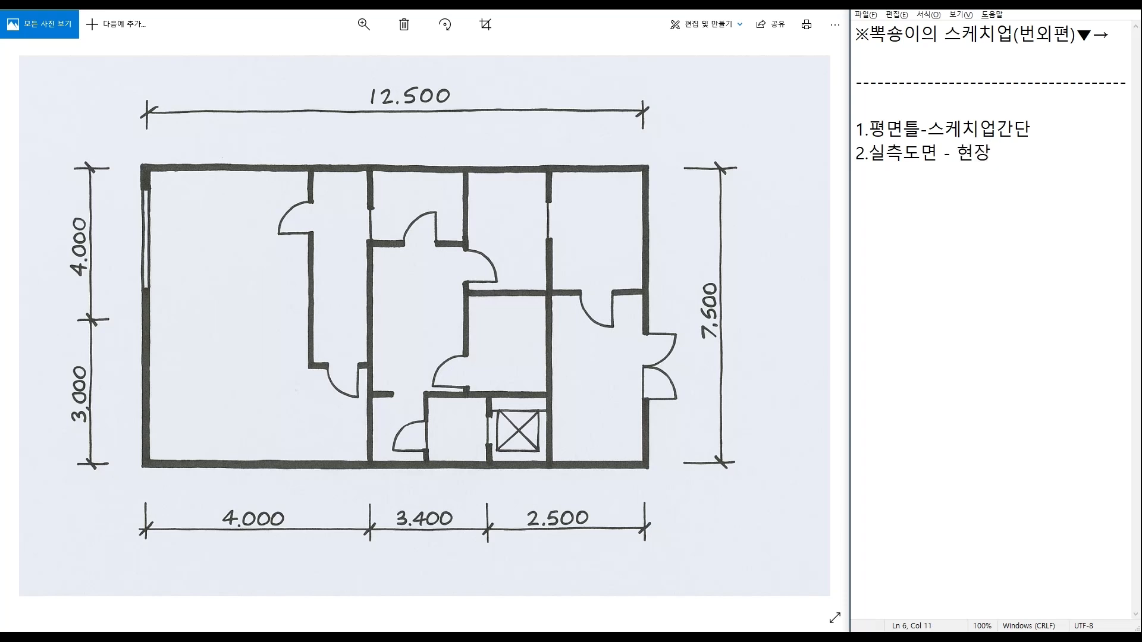
pyautogui.press('Return')
pyautogui.moveTo(1093, 34); pyautogui.dragTo(1110, 35)
pyautogui.hotkey('ctrl', 'c')
pyautogui.click(978, 179)
pyautogui.hotkey('ctrl', 'v')
pyautogui.write('줄자+레이저줄자')
pyautogui.press('Return')
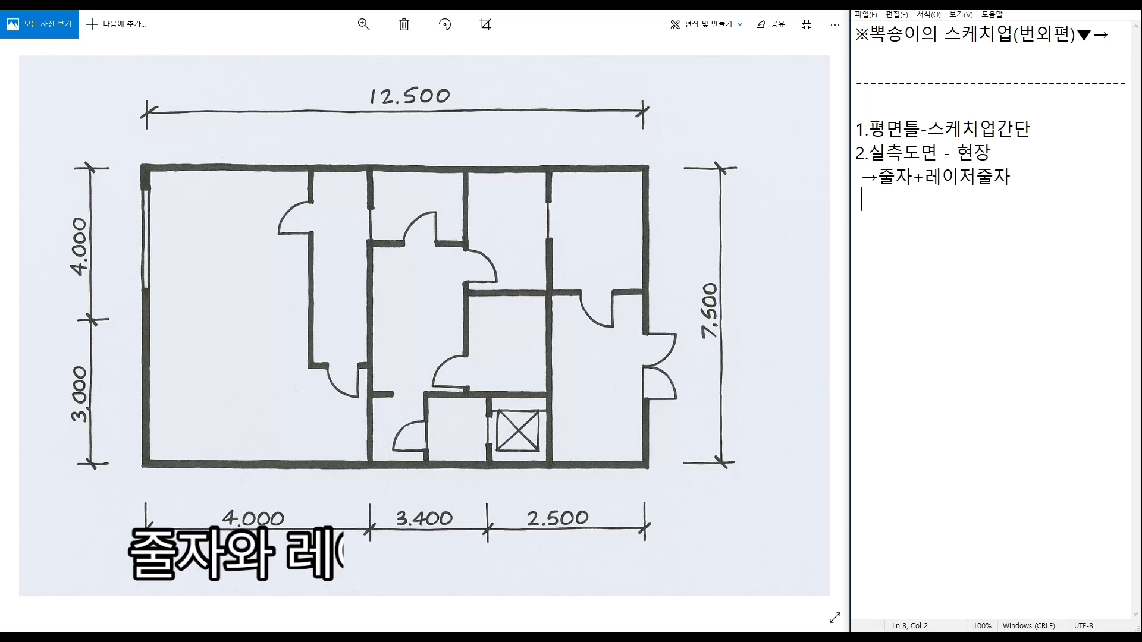
# Step: Add the arrow sub-points "→스케치한 도면" and "→캐드 평면틀 그린다" under item 2 of the notes
pyautogui.hotkey('ctrl', 'v')
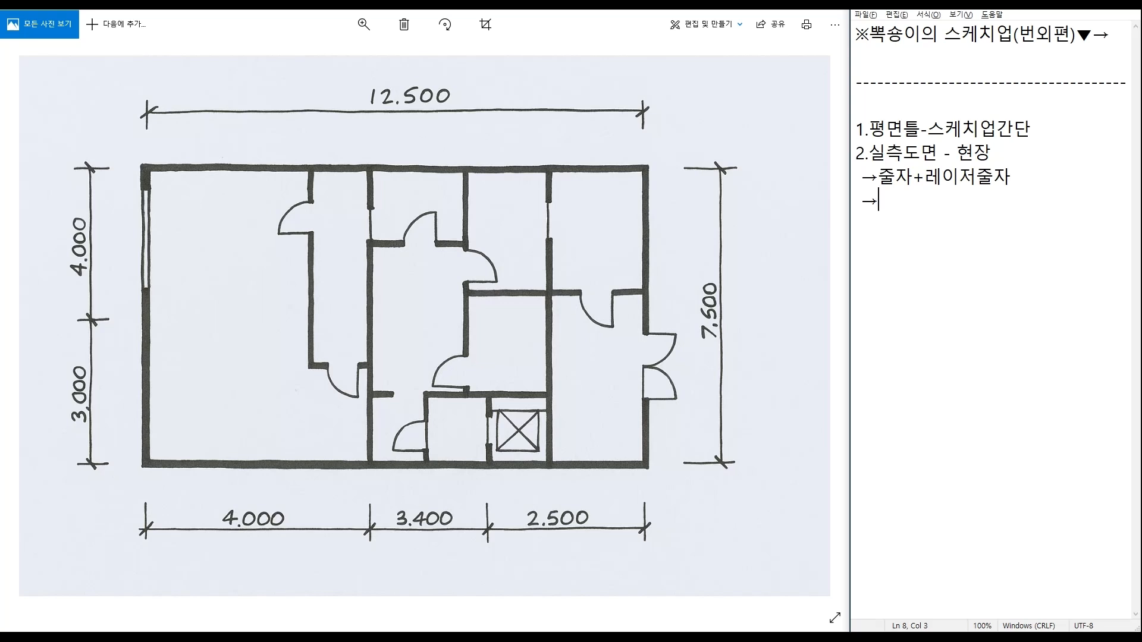
pyautogui.write('스케치한 도면')
pyautogui.press('Return')
pyautogui.hotkey('ctrl', 'v')
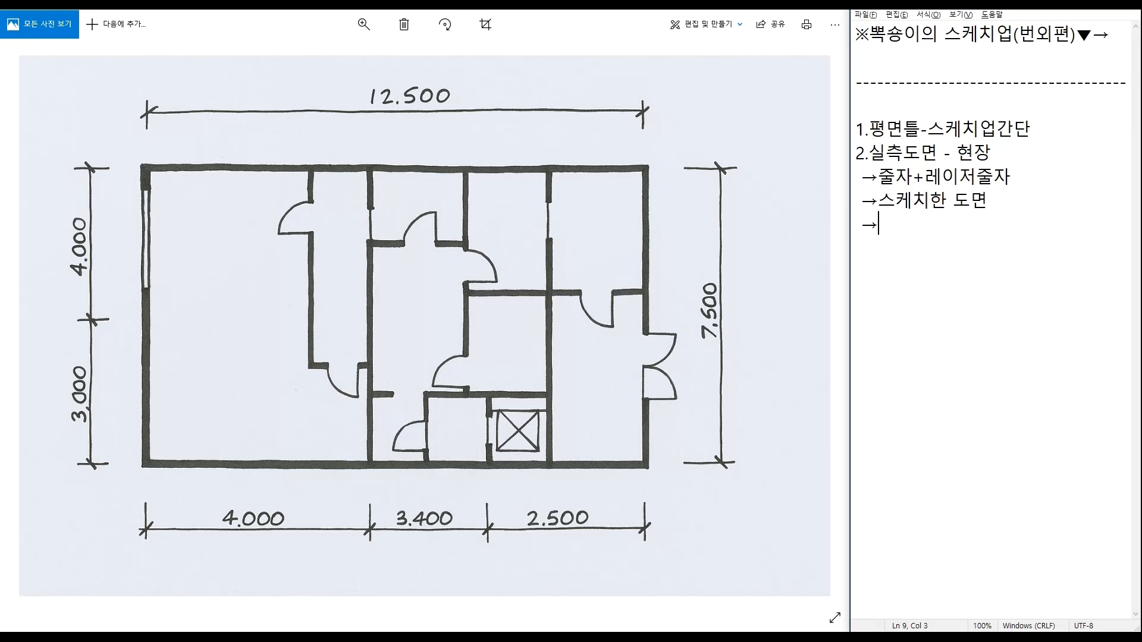
pyautogui.write('캐드 평며면틀 ')
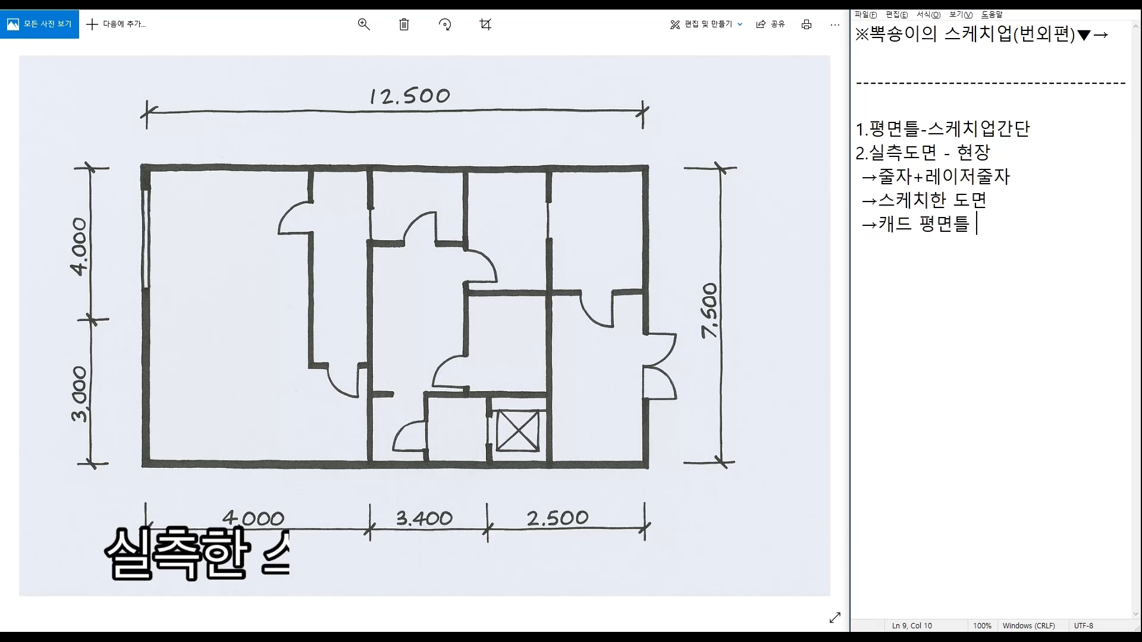
pyautogui.write('그린다')
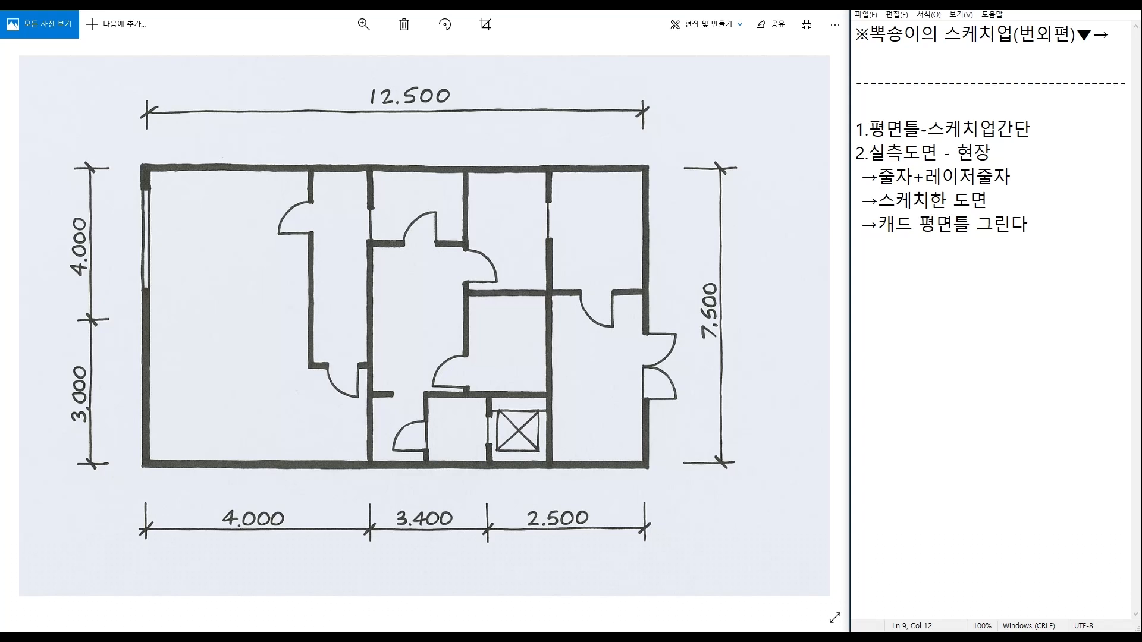
# Step: Add note item 3 as "3.사진을 찍고 / 현장 정보" with the arrow sub-point "→실측"
pyautogui.press('Return')
pyautogui.write('3.')
pyautogui.write('사진을 ')
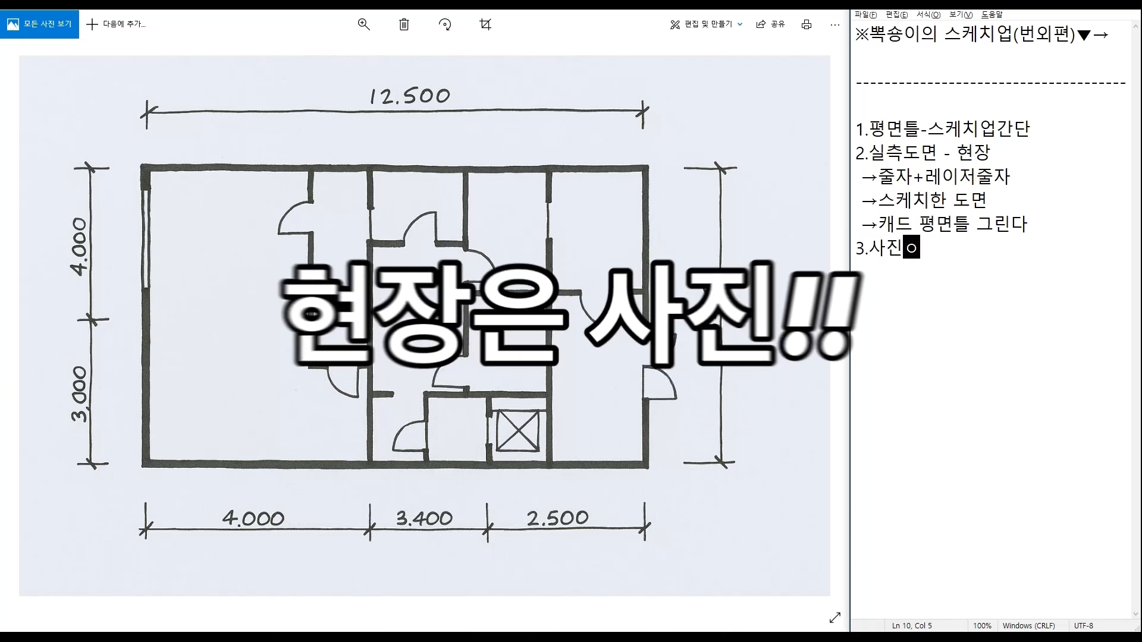
pyautogui.write('찍고 / 현장')
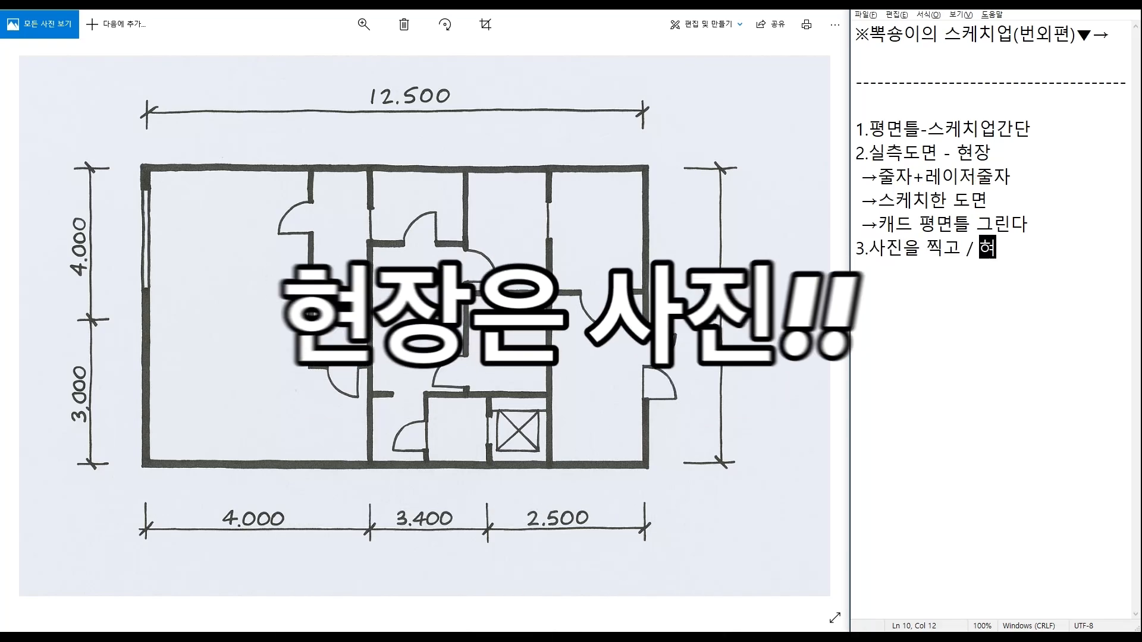
pyautogui.write(' 정보')
pyautogui.press('Return')
pyautogui.write('→')
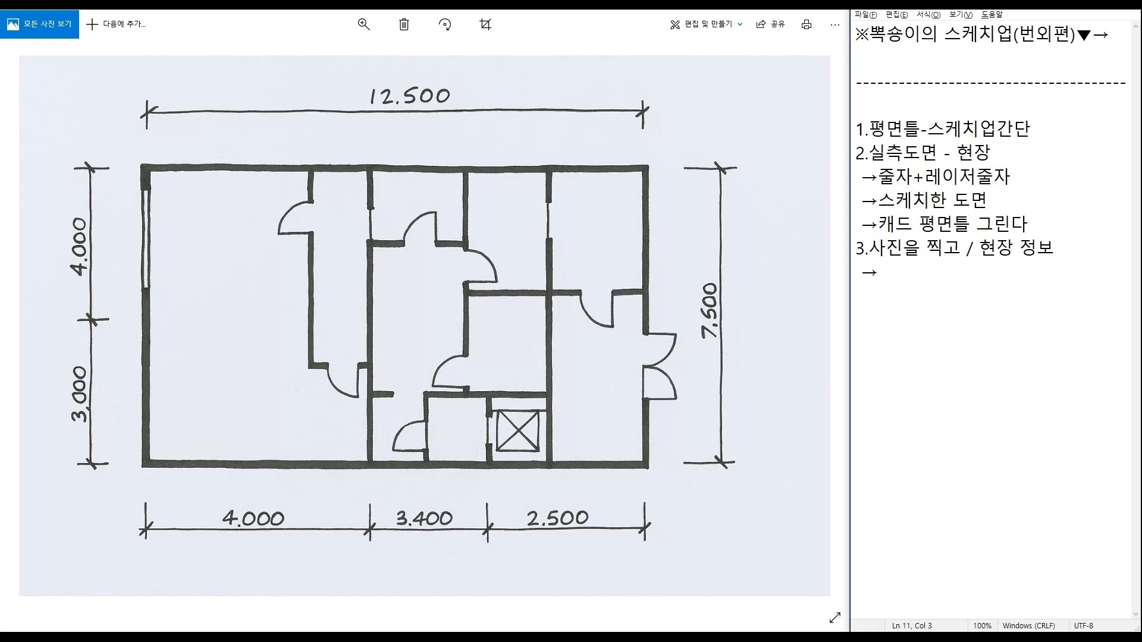
pyautogui.write('실측')
# Step: Switch to AutoCAD and look over the plans in the 평면참고모아둔것 and 05-펜션도면 drawings
pyautogui.hotkey('alt', 'Tab')
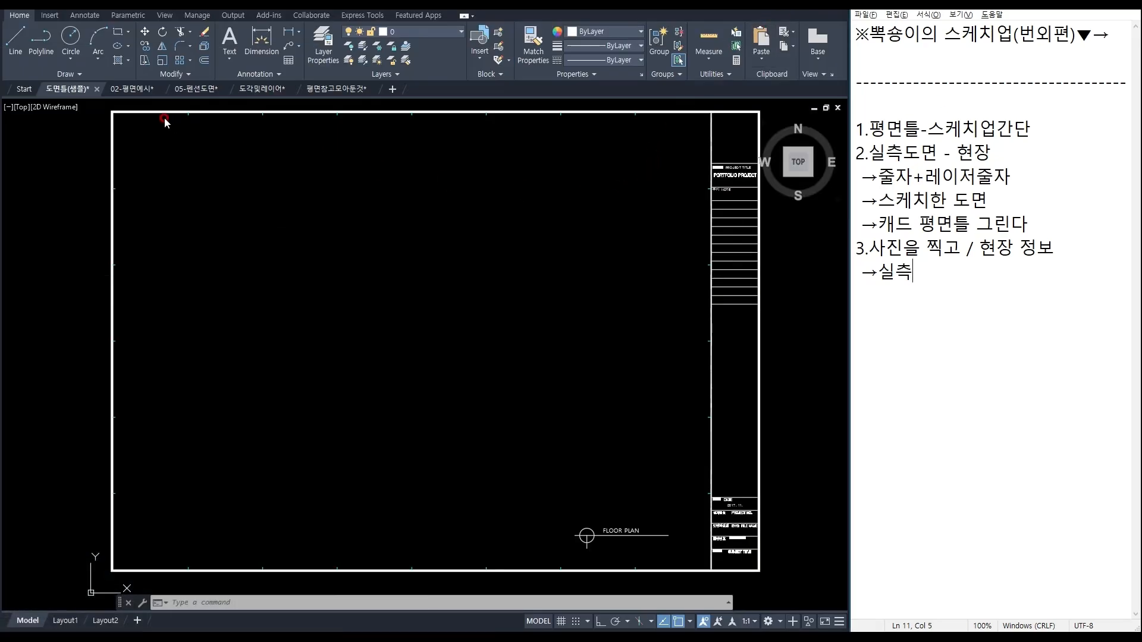
pyautogui.moveTo(127, 93)
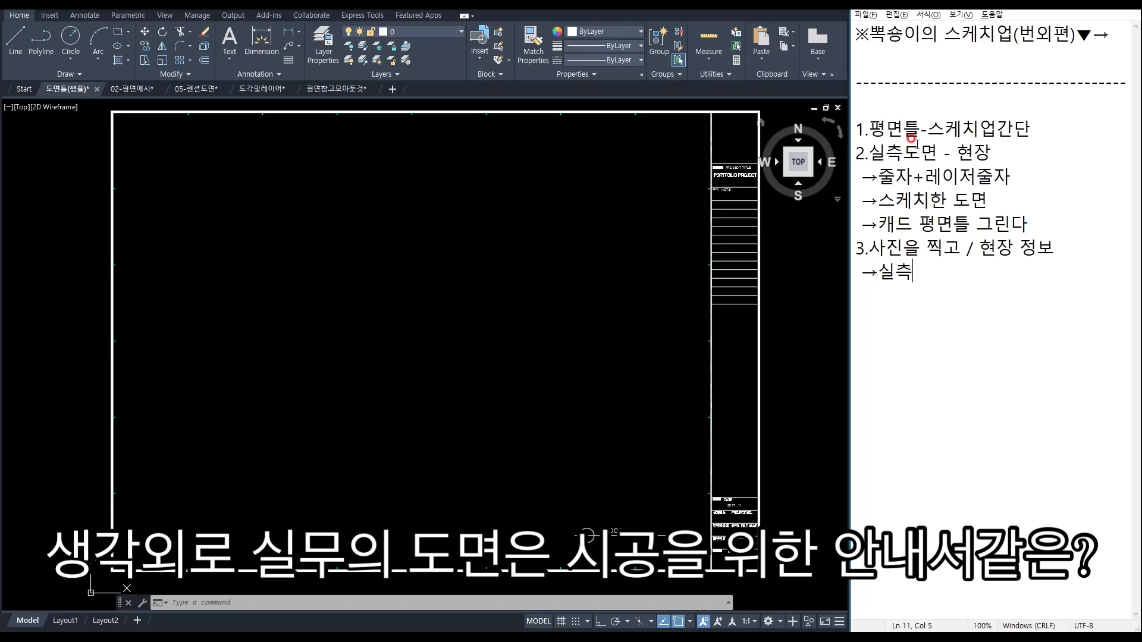
pyautogui.click(343, 96)
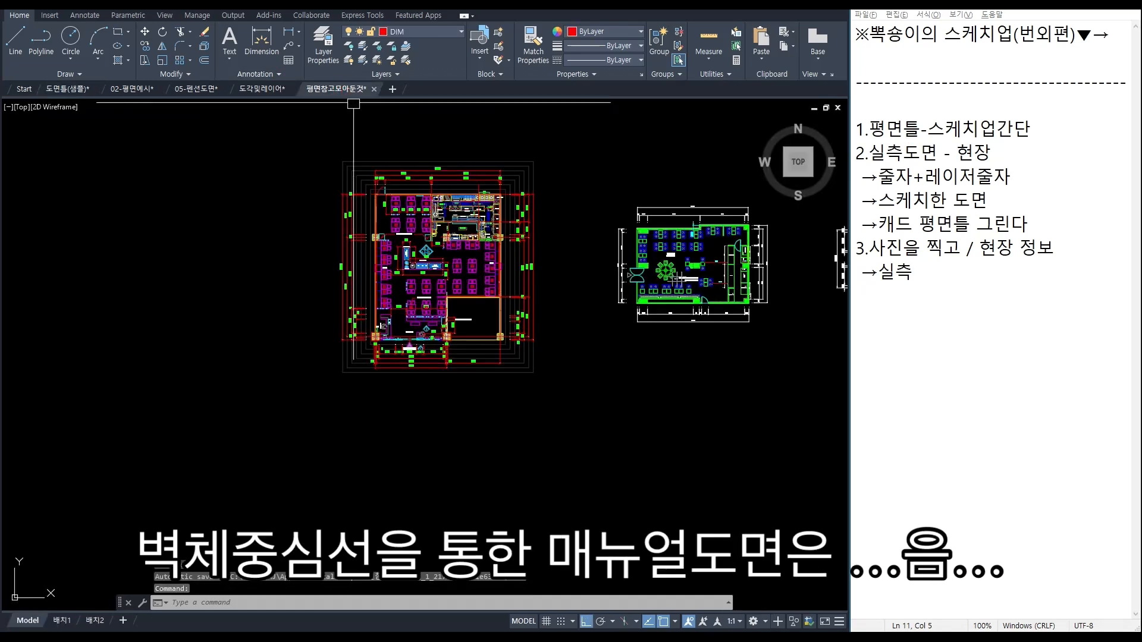
pyautogui.moveTo(566, 282)
pyautogui.mouseDown(button='middle')
pyautogui.moveTo(299, 355)
pyautogui.moveTo(86, 367)
pyautogui.moveTo(458, 350)
pyautogui.moveTo(192, 364)
pyautogui.moveTo(0, 357)
pyautogui.mouseUp(button='middle')
pyautogui.click(212, 95)
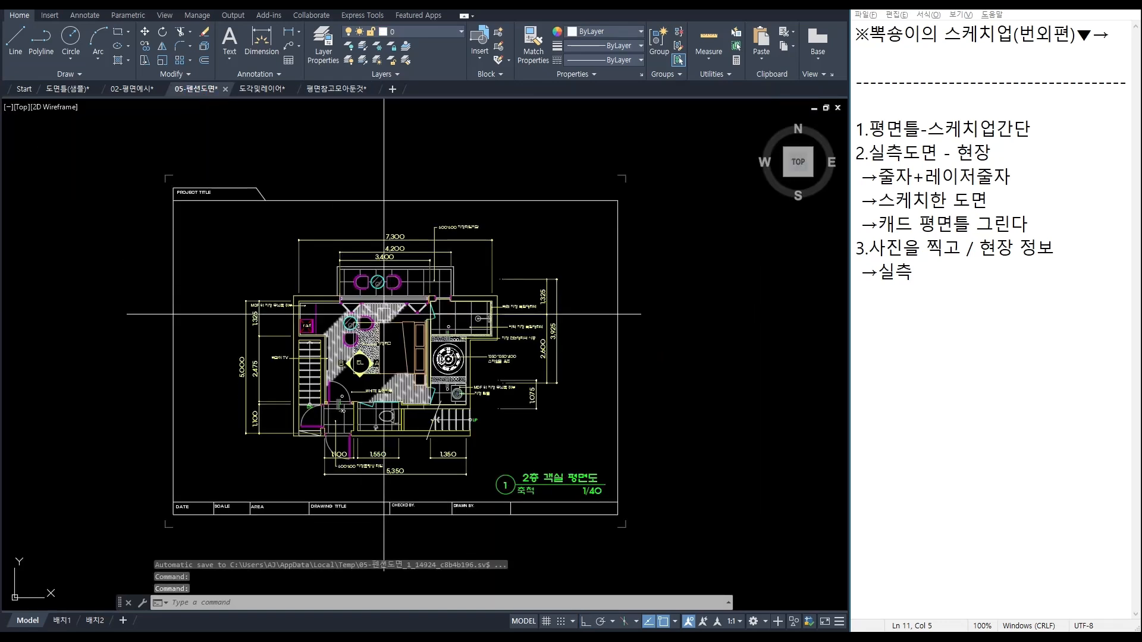
pyautogui.scroll(2, 312, 360)
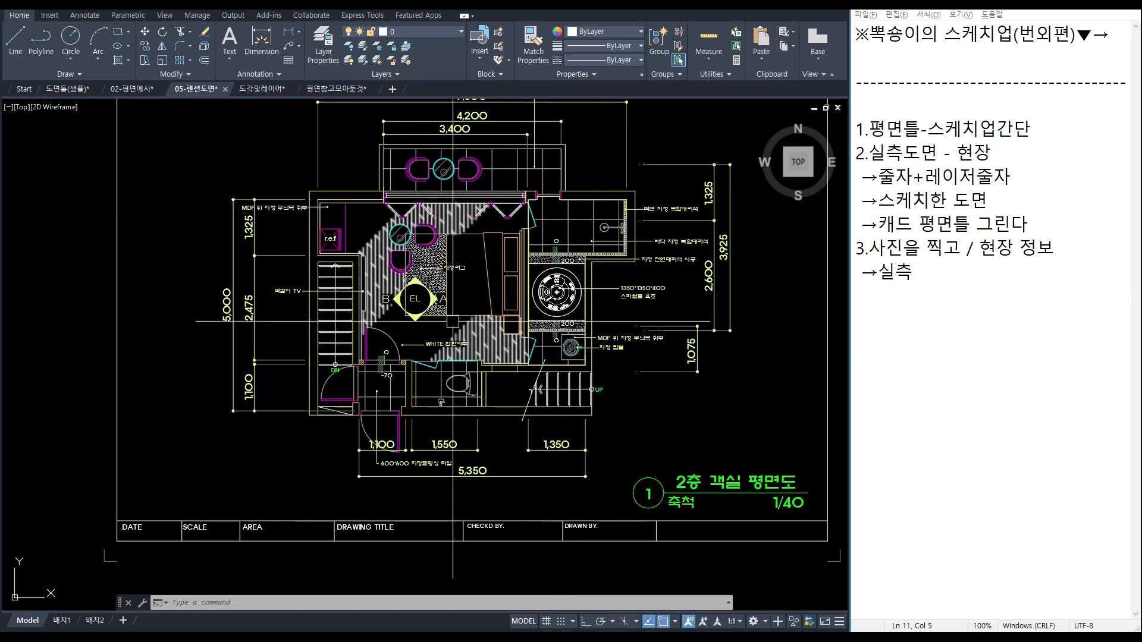
pyautogui.moveTo(634, 317); pyautogui.dragTo(637, 336, button='middle')
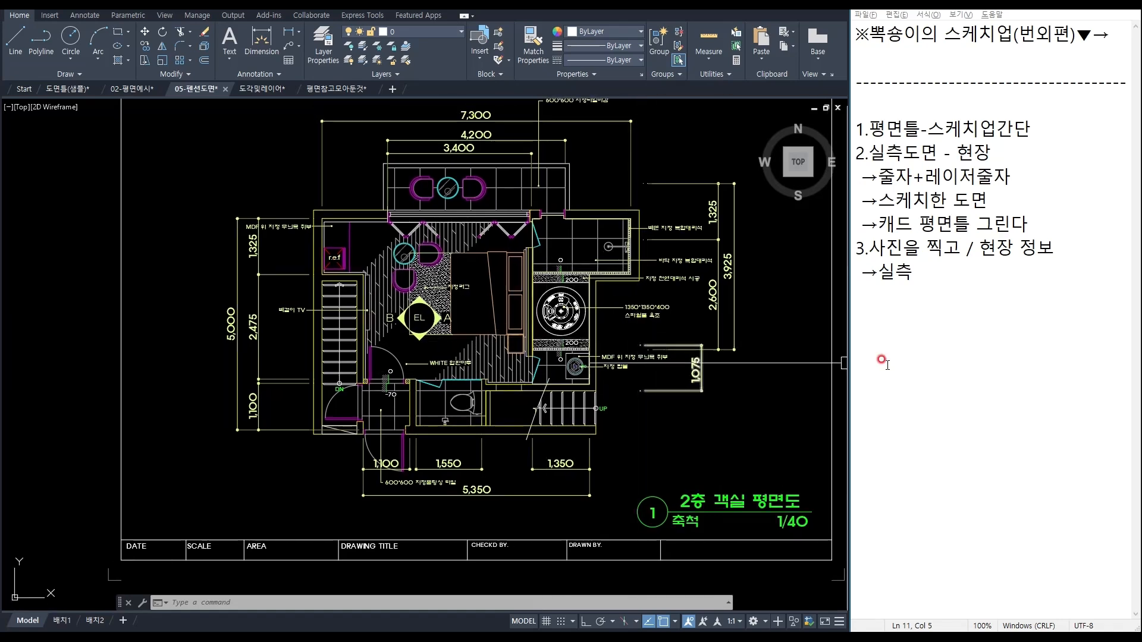
# Step: Add "4.벽체중심선" as a new item at the end of the notes
pyautogui.click(988, 283)
pyautogui.press('Return')
pyautogui.write('4.벽')
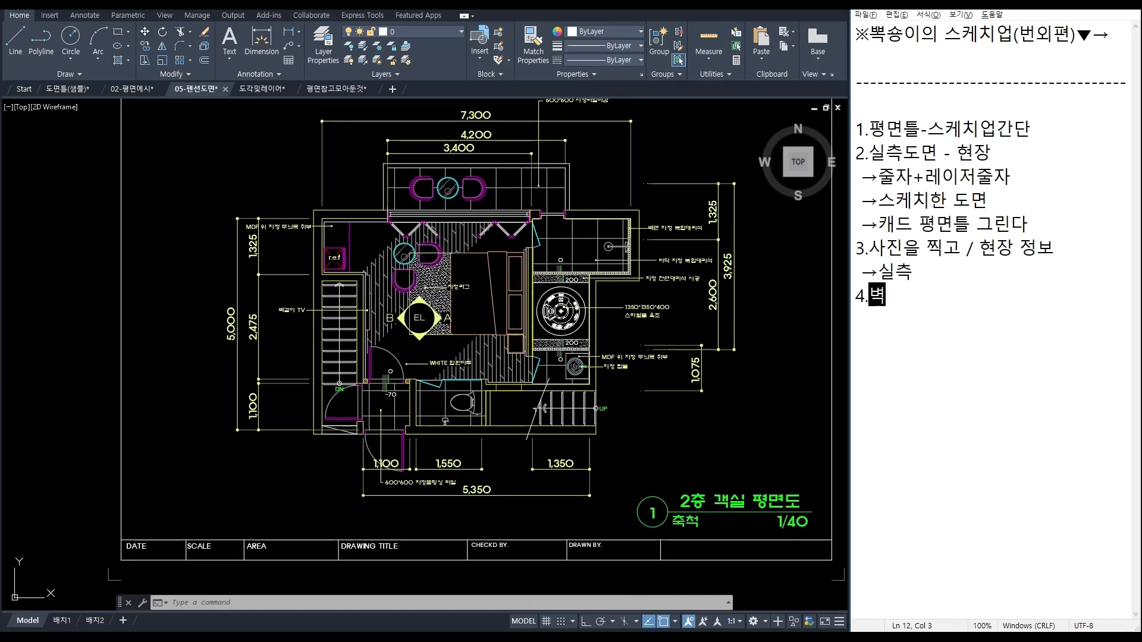
pyautogui.write('체중심서ㄴ')
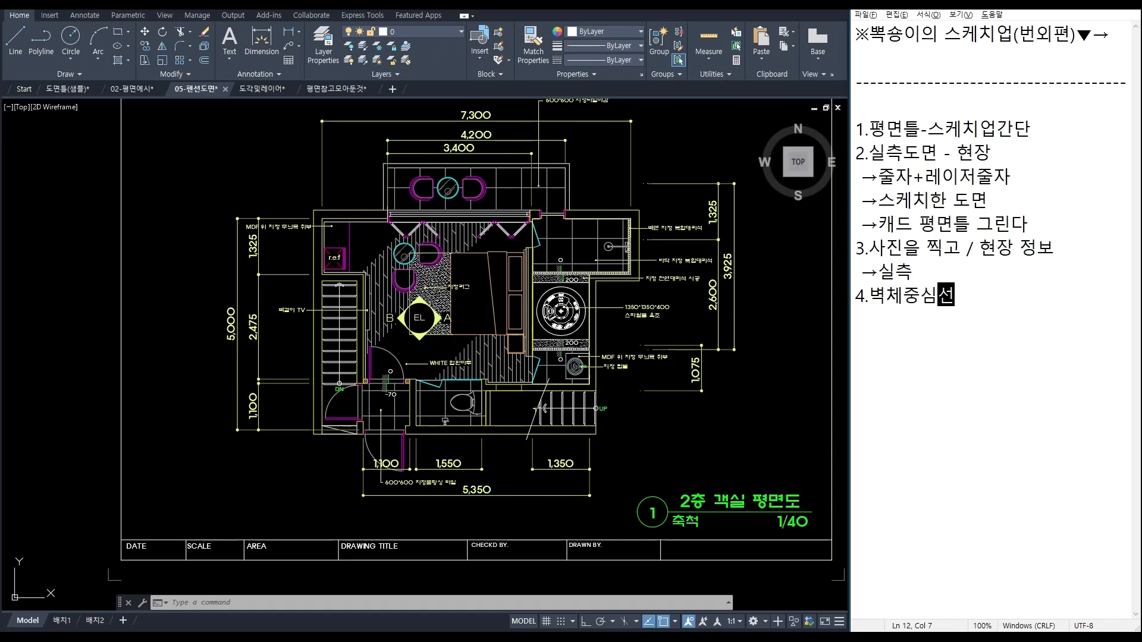
# Step: Examine the outer walls and surrounding dimension lines of the 2층 객실 평면도 in 05-펜션도면
pyautogui.click(620, 191)
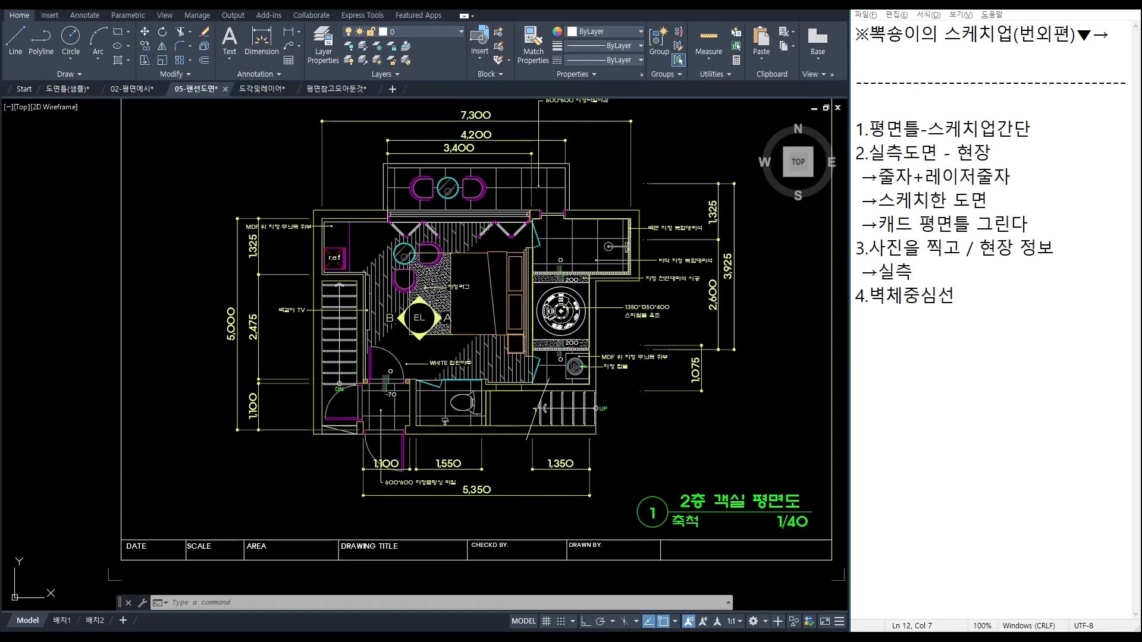
pyautogui.moveTo(402, 218); pyautogui.dragTo(388, 244, button='middle')
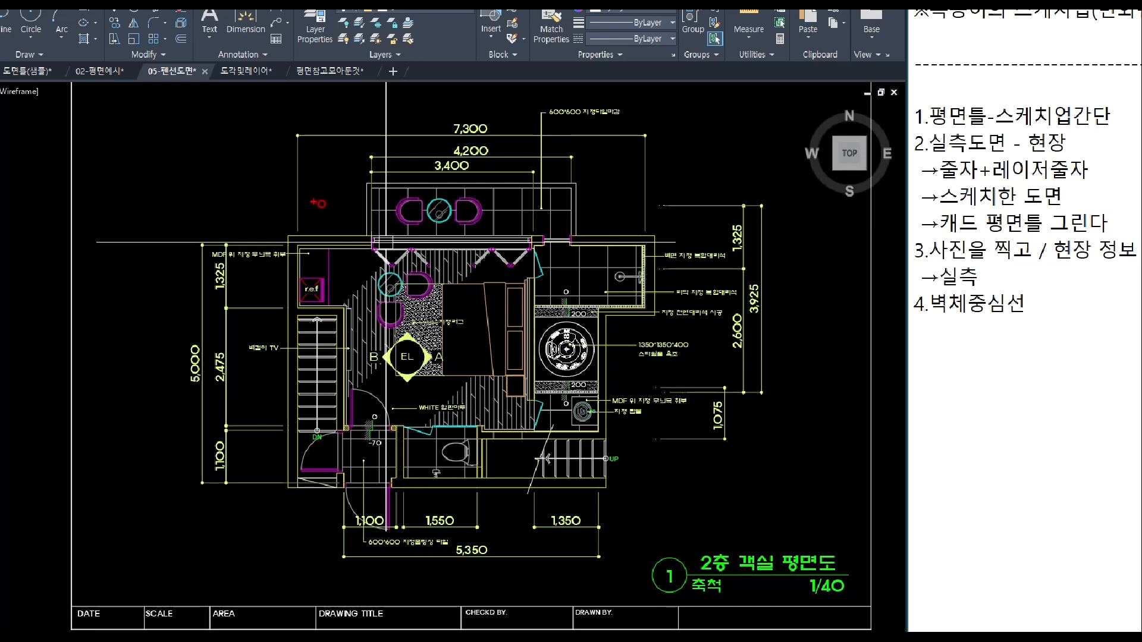
pyautogui.click(282, 116)
pyautogui.click(638, 247)
pyautogui.click(168, 232)
pyautogui.click(280, 511)
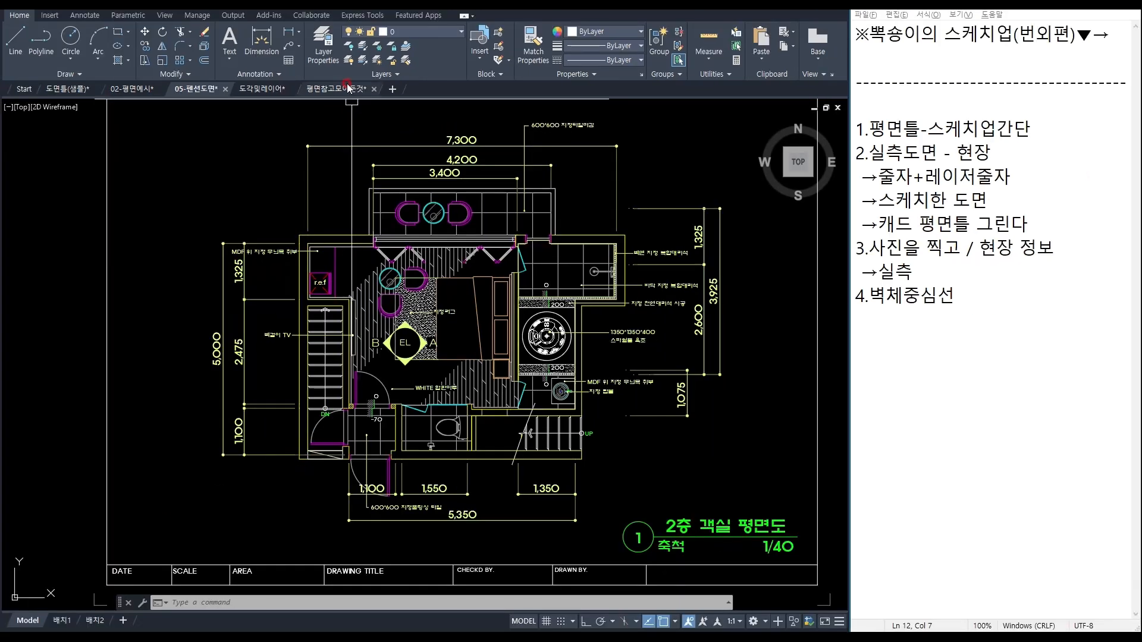
# Step: Examine the wall centre lines, columns and dimensions of the restaurant plan in the 평면참고모아둔것 drawing
pyautogui.click(336, 89)
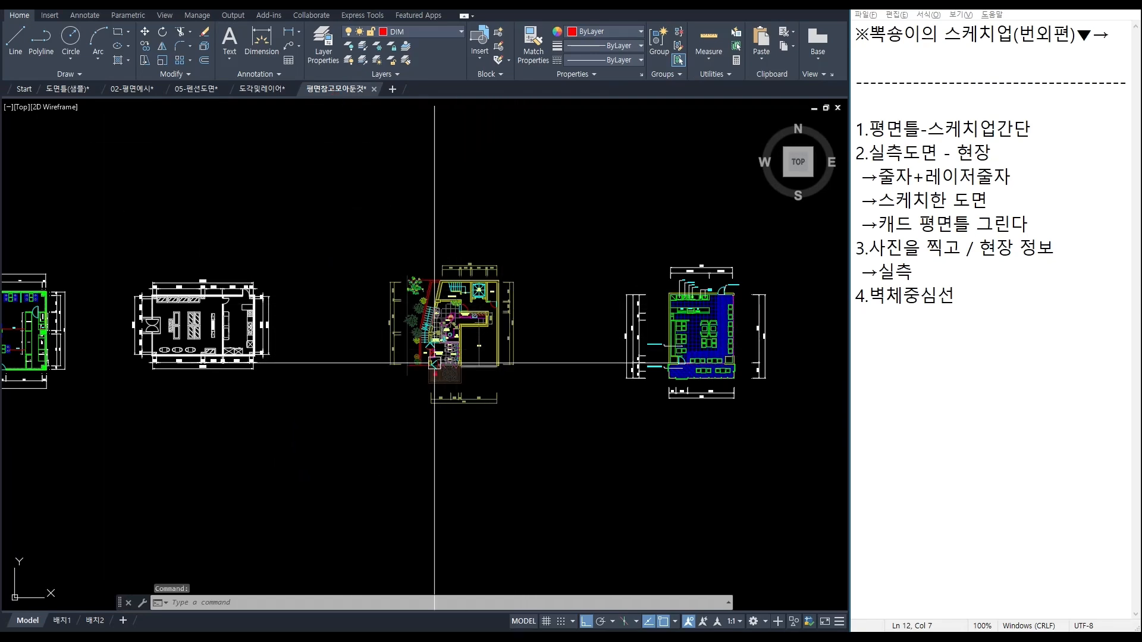
pyautogui.moveTo(432, 366); pyautogui.dragTo(758, 339, button='middle')
pyautogui.scroll(10, 554, 367)
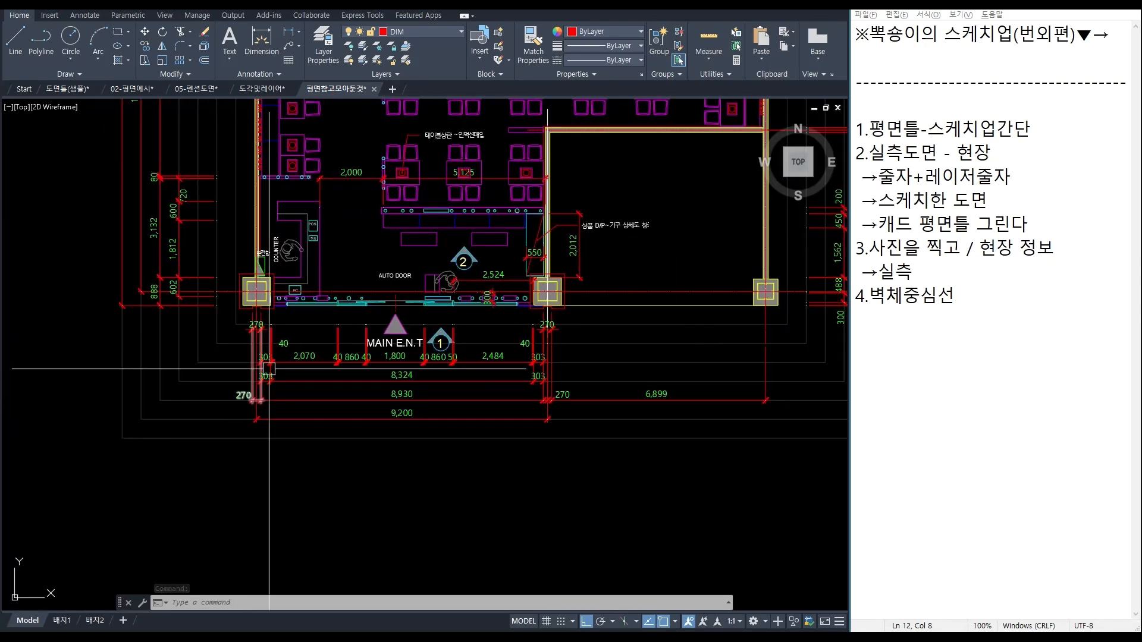
pyautogui.moveTo(554, 367); pyautogui.dragTo(453, 369, button='middle')
pyautogui.scroll(2, 572, 332)
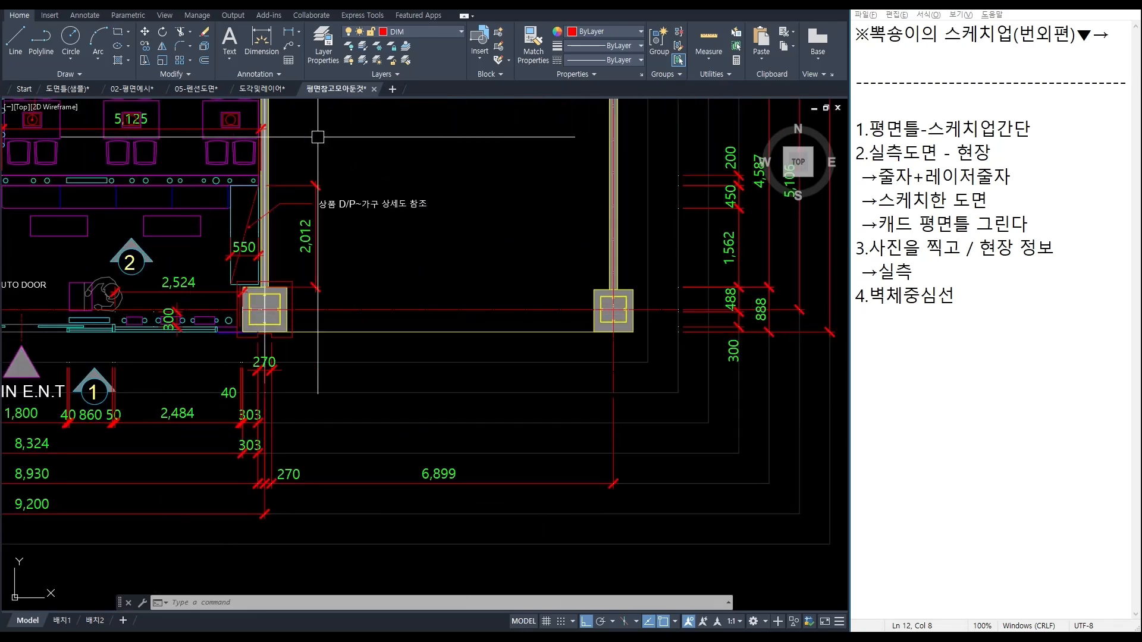
pyautogui.moveTo(242, 351)
pyautogui.mouseDown(button='middle')
pyautogui.moveTo(379, 361)
pyautogui.moveTo(629, 352)
pyautogui.mouseUp(button='middle')
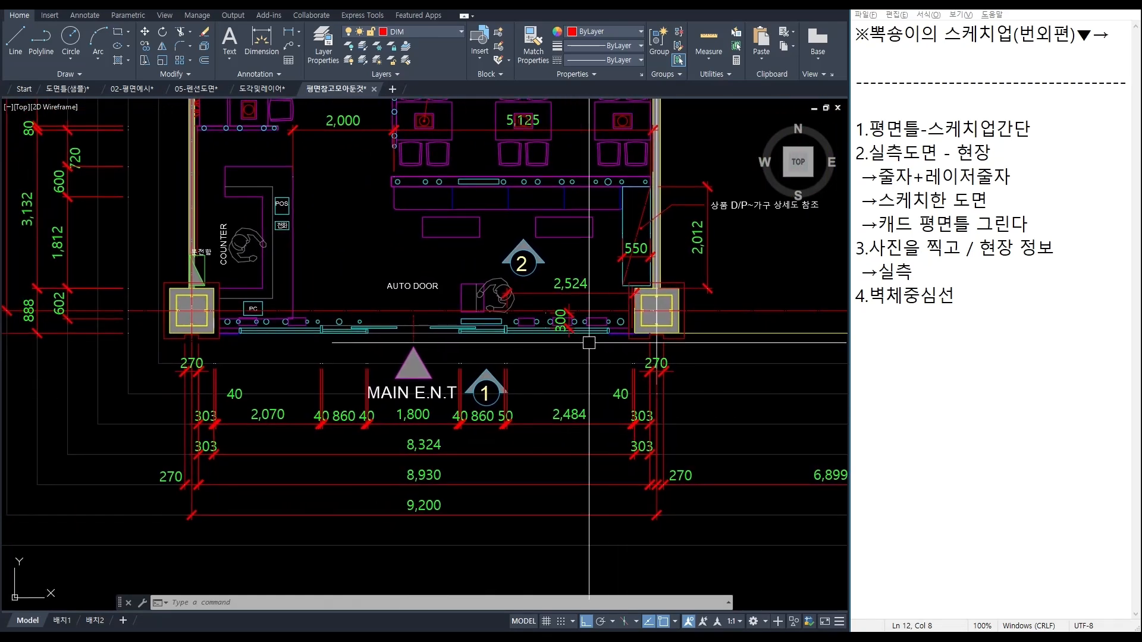
pyautogui.scroll(4, 155, 294)
pyautogui.scroll(-5, 154, 294)
pyautogui.moveTo(461, 254); pyautogui.dragTo(308, 442, button='middle')
pyautogui.scroll(3, 502, 248)
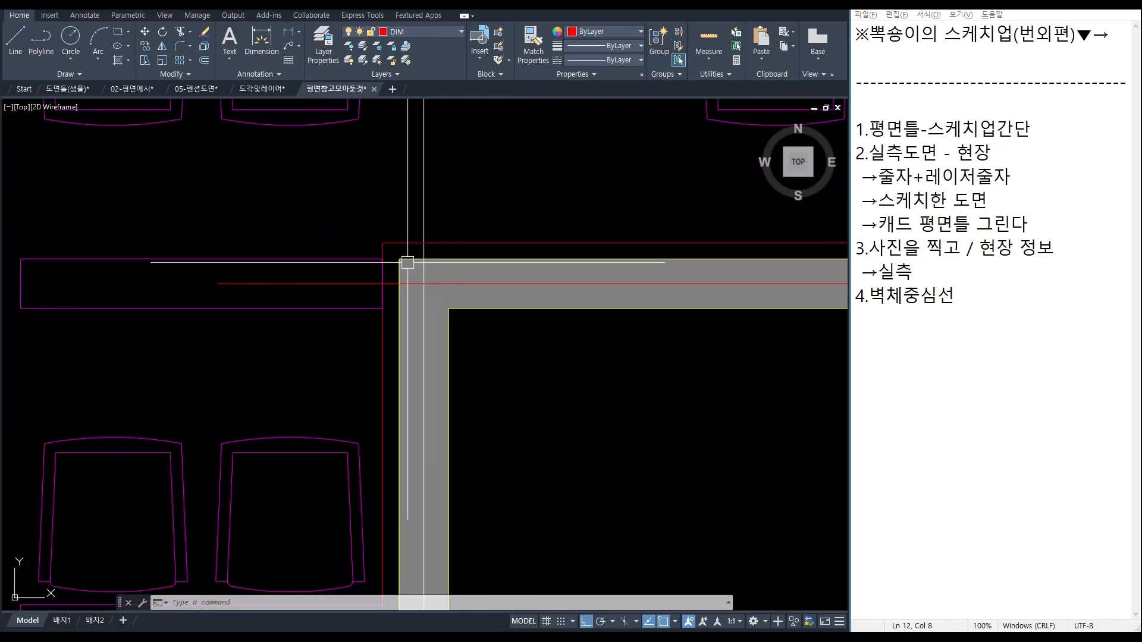
pyautogui.scroll(-3, 436, 283)
pyautogui.moveTo(436, 283); pyautogui.dragTo(467, 469, button='middle')
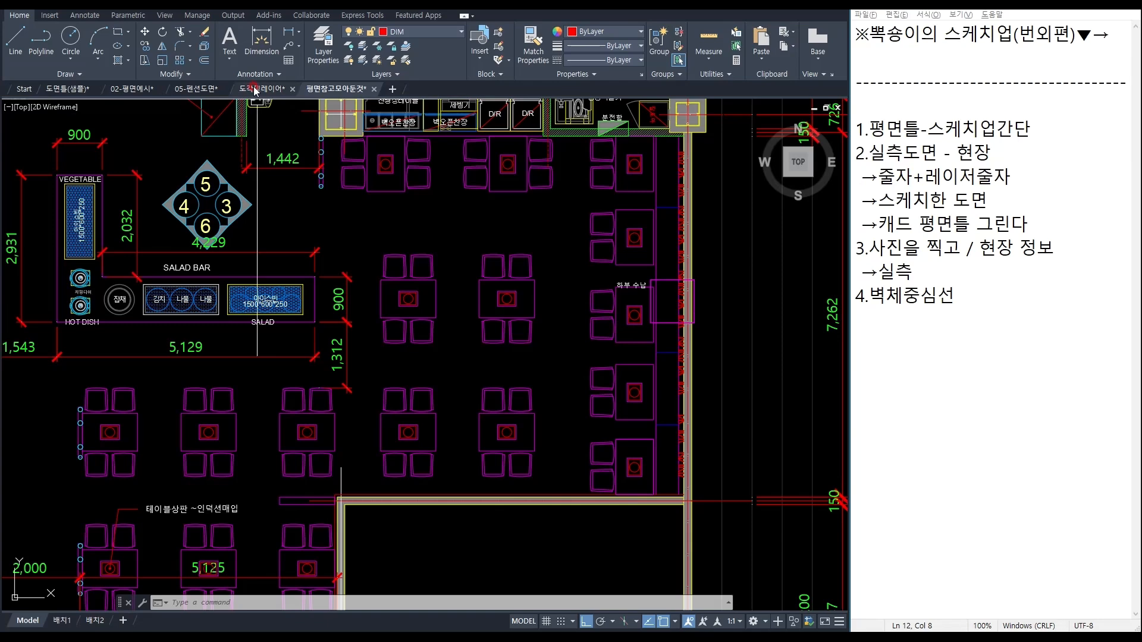
# Step: Look through the plans in the 05-펜션도면, 02-평면예시 and 도각및레이어 drawings, examining the apartment floor plan in the last one closely
pyautogui.moveTo(257, 93)
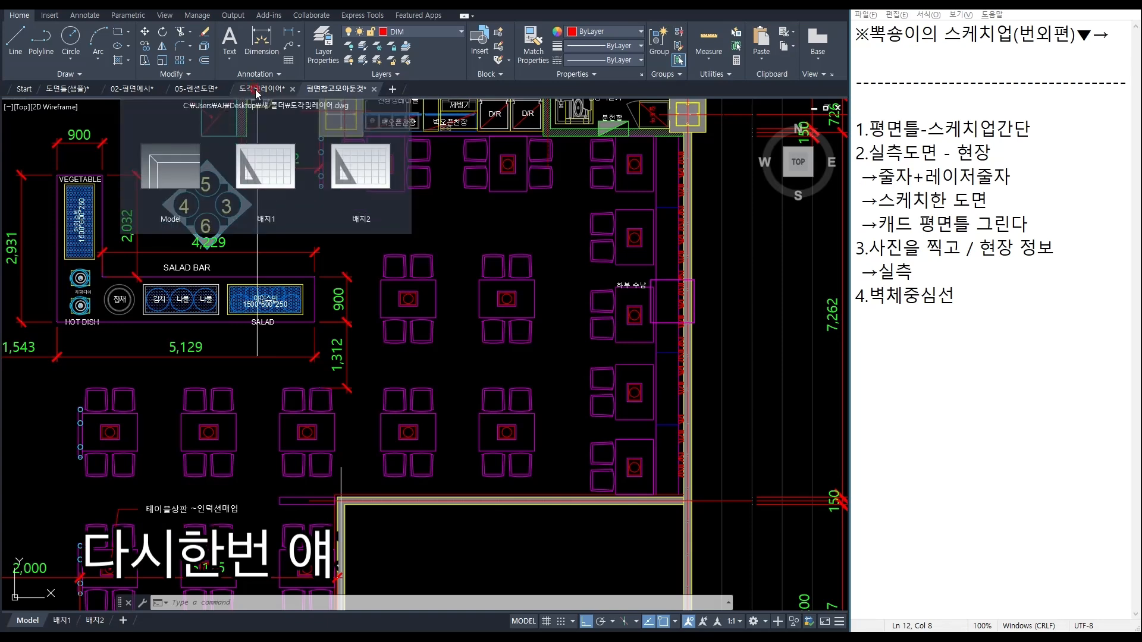
pyautogui.click(189, 91)
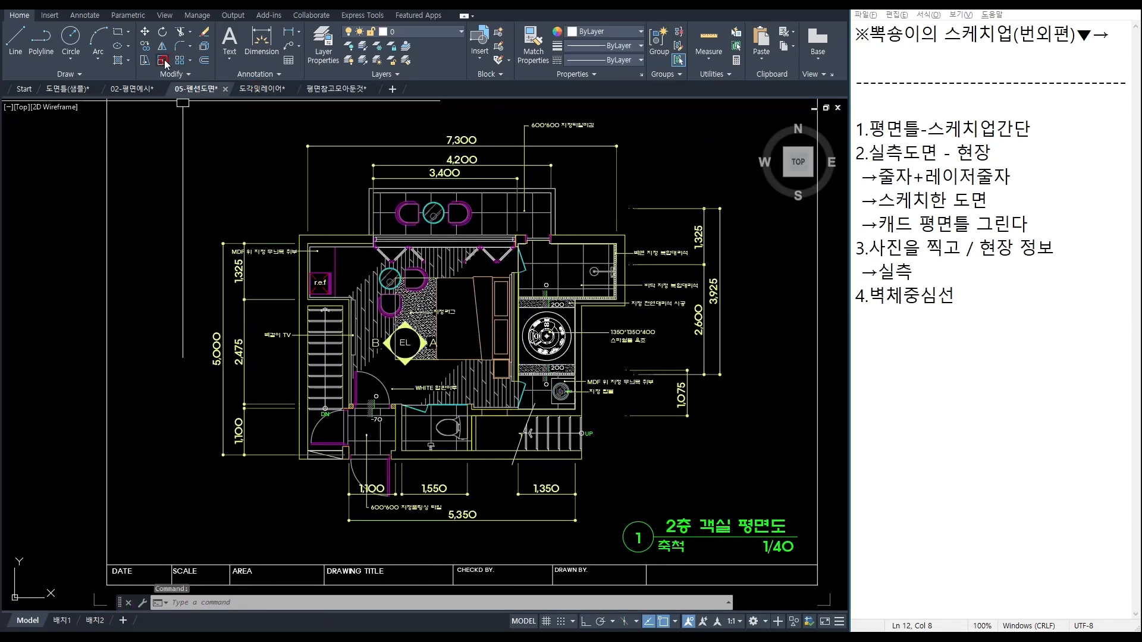
pyautogui.click(125, 91)
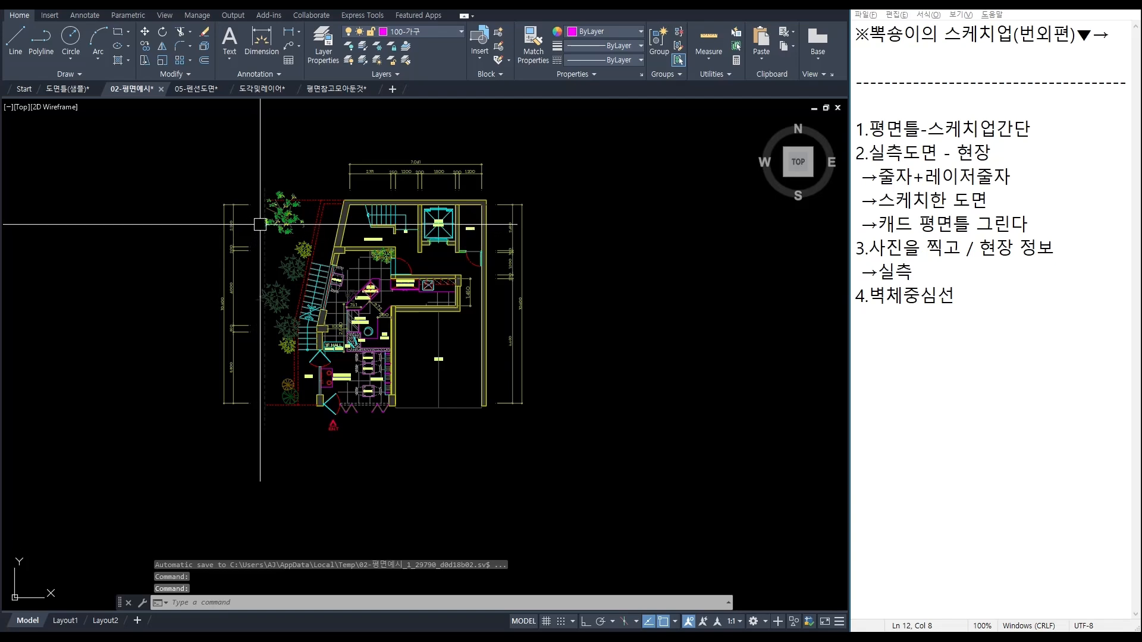
pyautogui.click(331, 89)
pyautogui.click(262, 91)
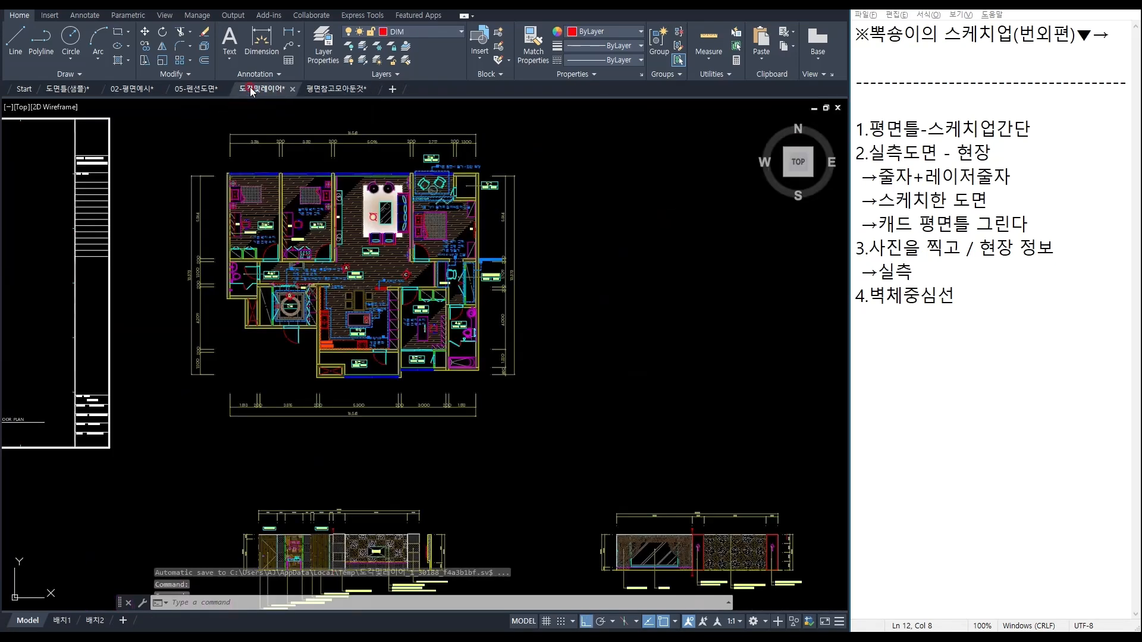
pyautogui.scroll(3, 328, 266)
pyautogui.scroll(2, 329, 266)
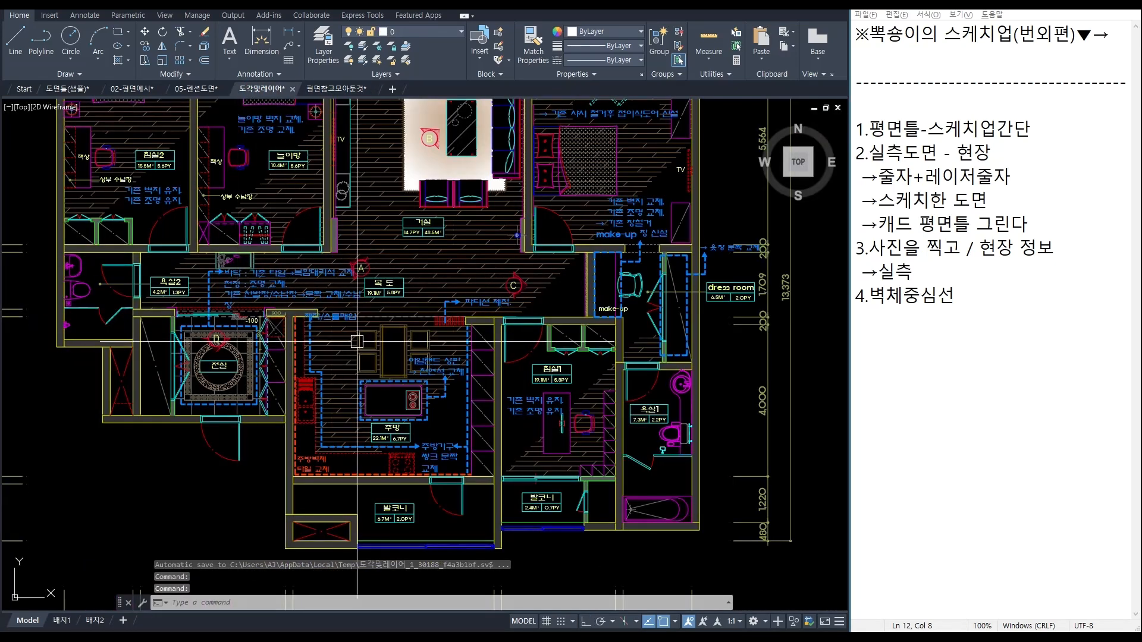
# Step: Add "5.정석 - 비정석" as a new item at the end of the notes
pyautogui.click(974, 308)
pyautogui.press('Return')
pyautogui.write('5.')
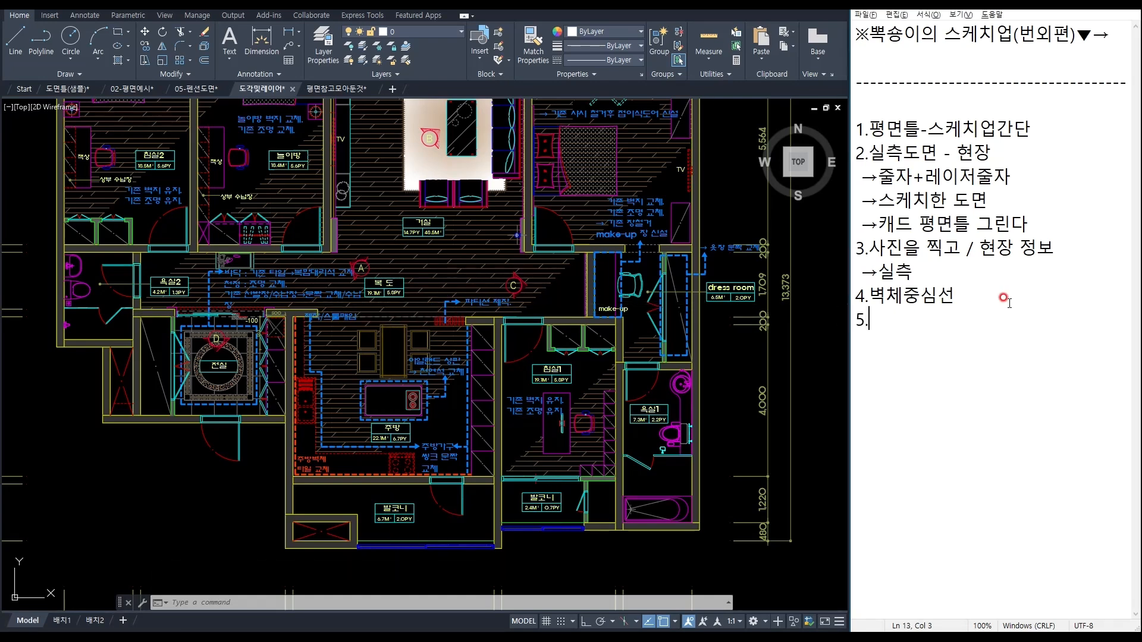
pyautogui.write('정ㅅ')
pyautogui.write(' - ')
pyautogui.write('비정서')
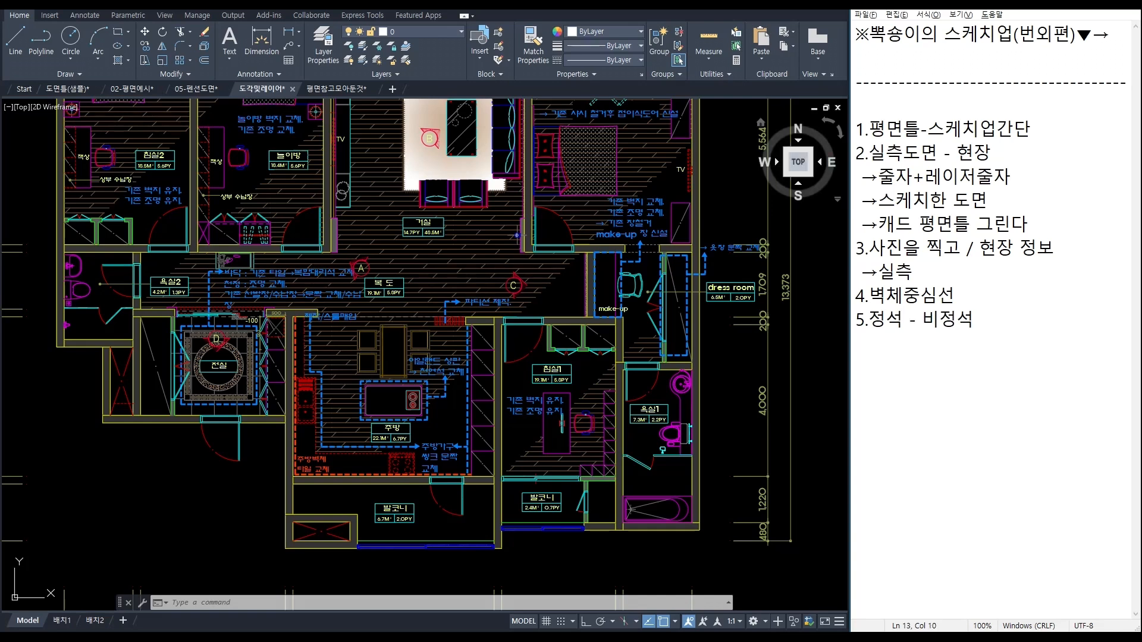
# Step: Switch to the 도면틀(샘플) drawing and look over its empty sheet frame and title block
pyautogui.moveTo(60, 89)
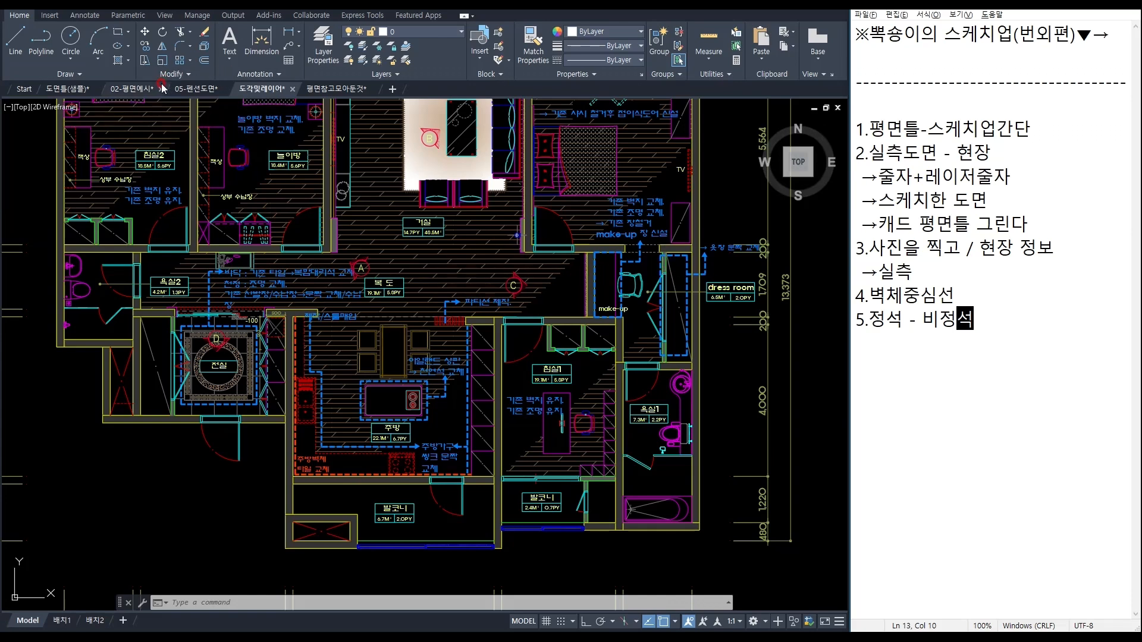
pyautogui.moveTo(104, 100)
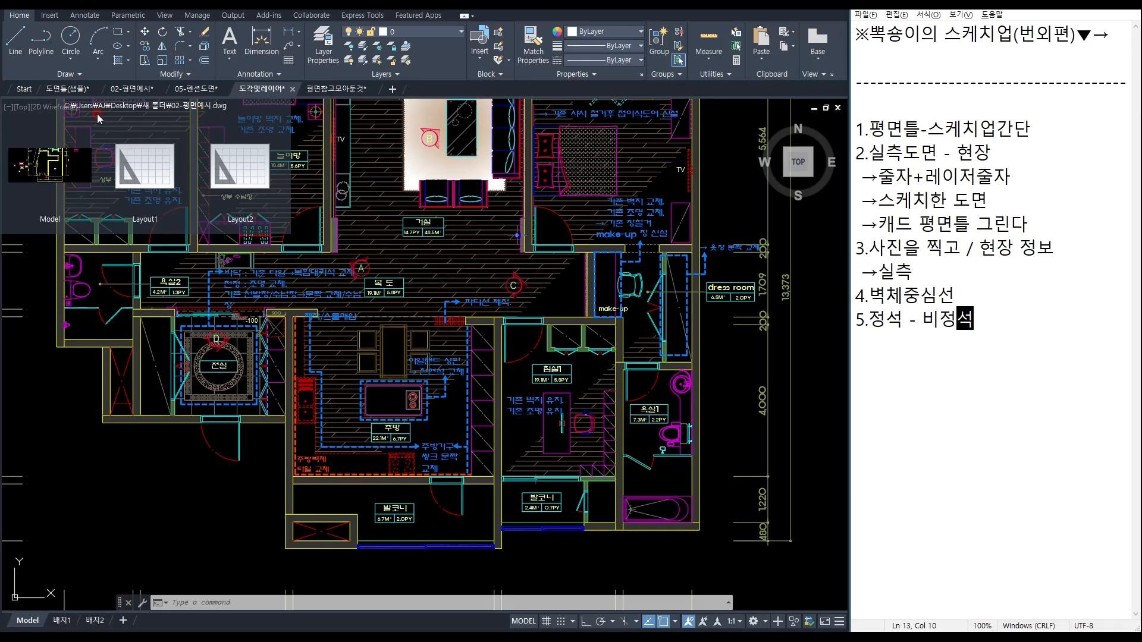
pyautogui.click(66, 89)
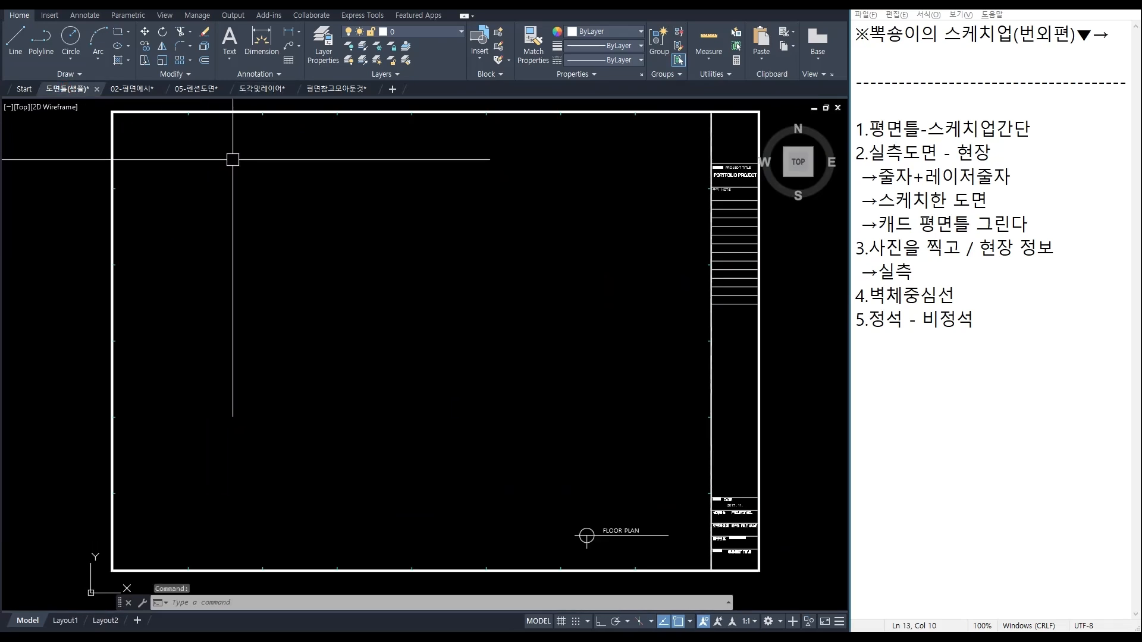
pyautogui.scroll(-2, 348, 243)
pyautogui.moveTo(349, 257); pyautogui.dragTo(389, 286, button='middle')
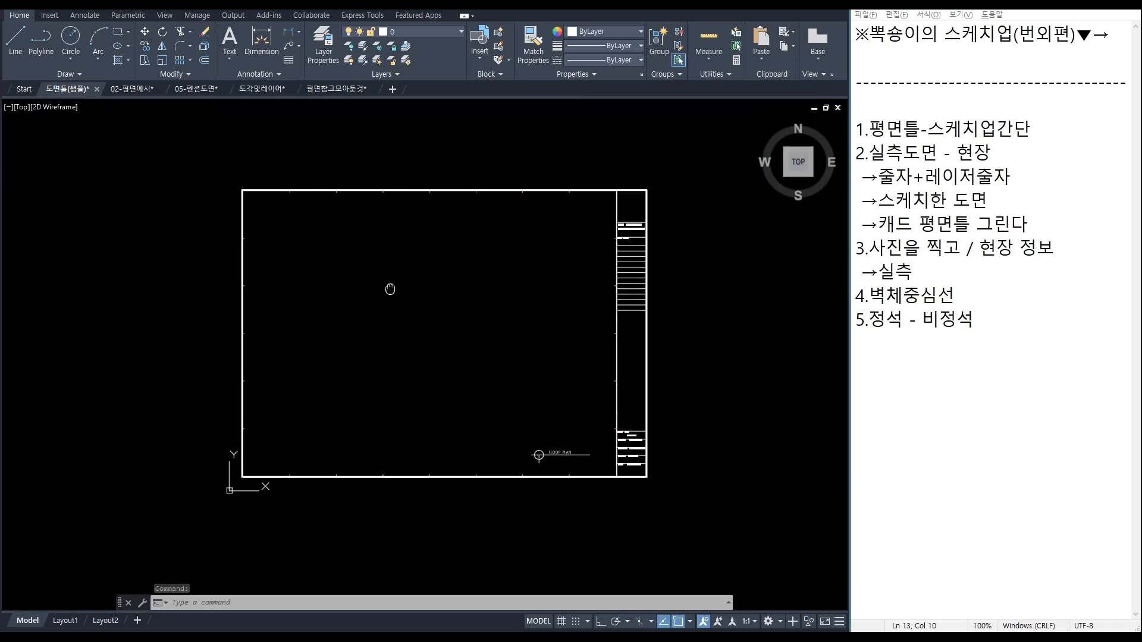
pyautogui.scroll(2, 428, 245)
pyautogui.moveTo(426, 247); pyautogui.dragTo(431, 236, button='middle')
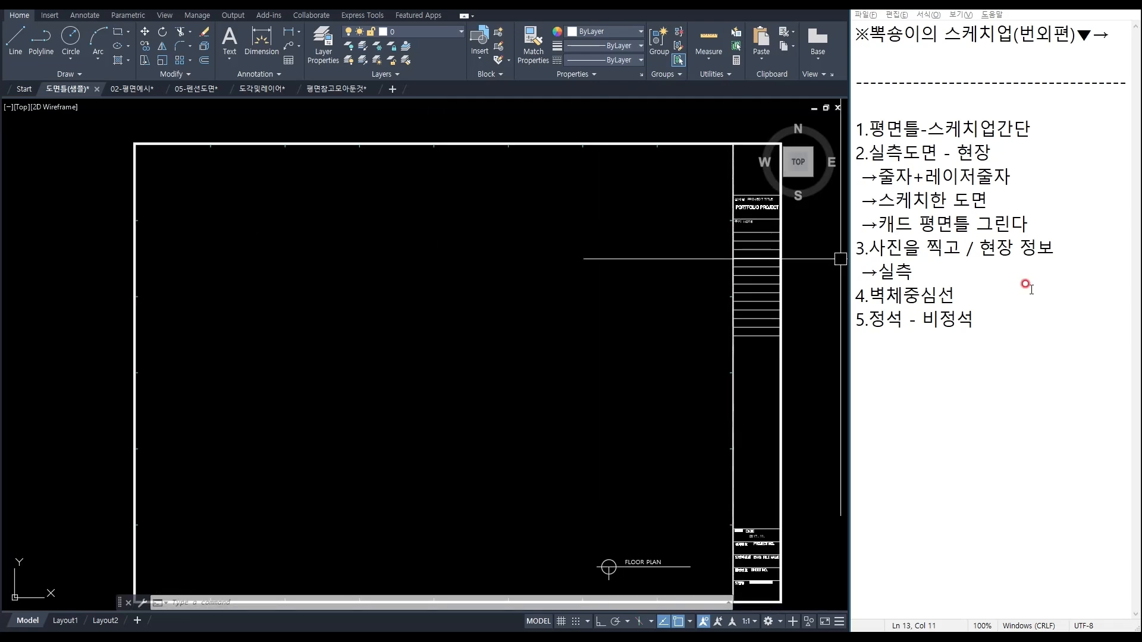
# Step: Add "6.파일-레이어셋팅 X" to the end of the notes and start an arrow sub-line beneath it
pyautogui.click(1011, 308)
pyautogui.press('Return')
pyautogui.write('6.파일')
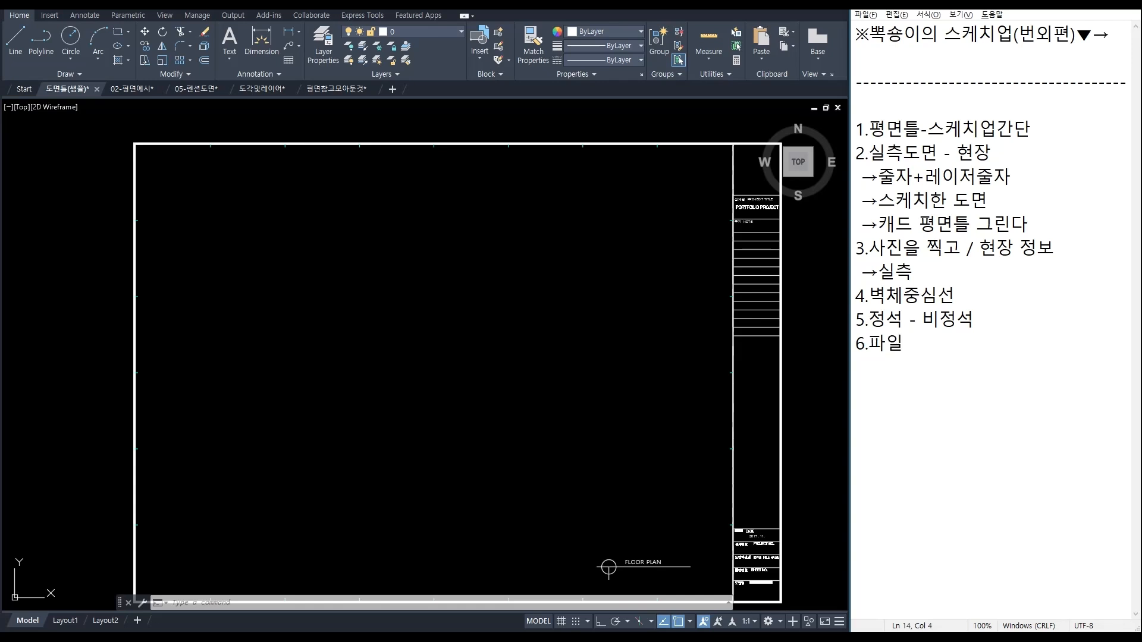
pyautogui.write('레이어셋팅 X')
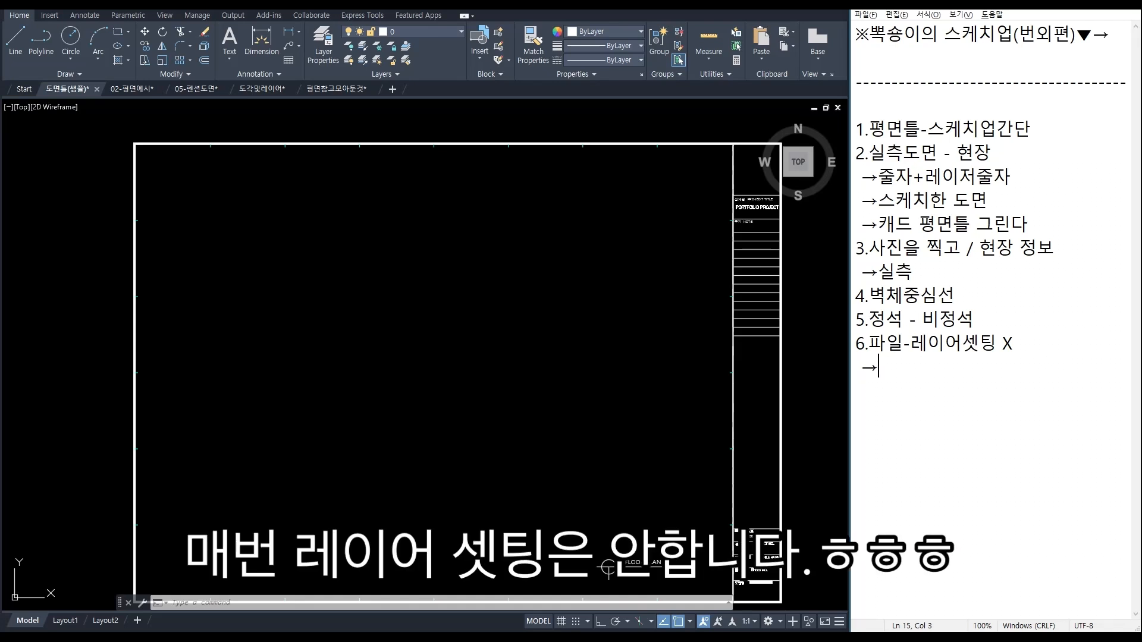
# Step: Open the Layer Properties Manager in the sheet frame drawing and move it clear of the notes
pyautogui.moveTo(476, 245); pyautogui.dragTo(454, 228, button='middle')
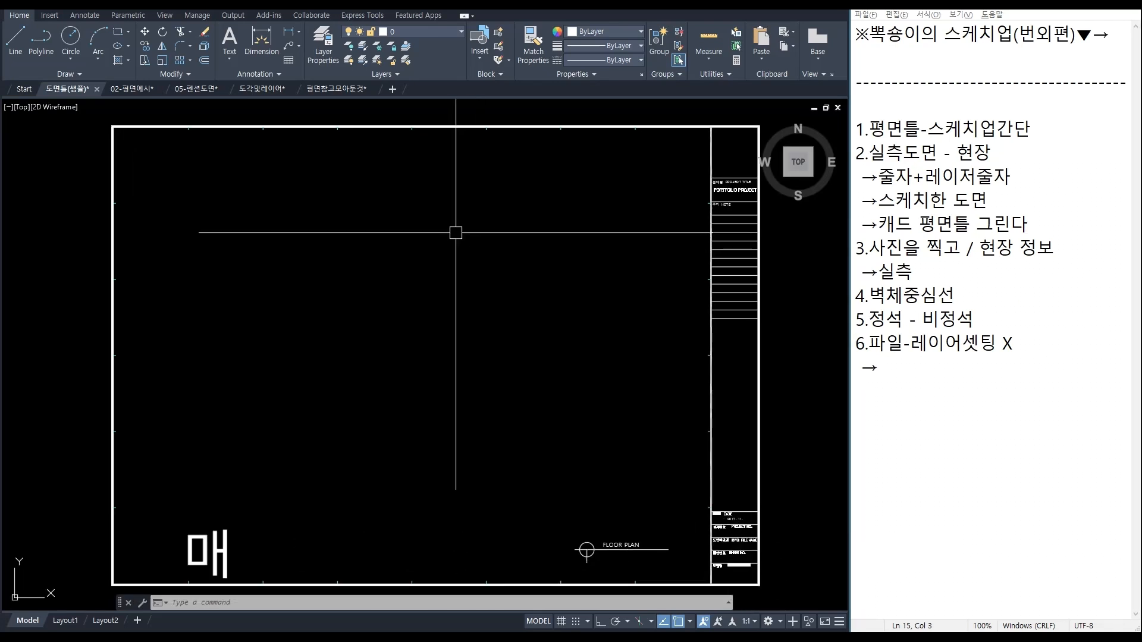
pyautogui.press('Return')
pyautogui.write('la')
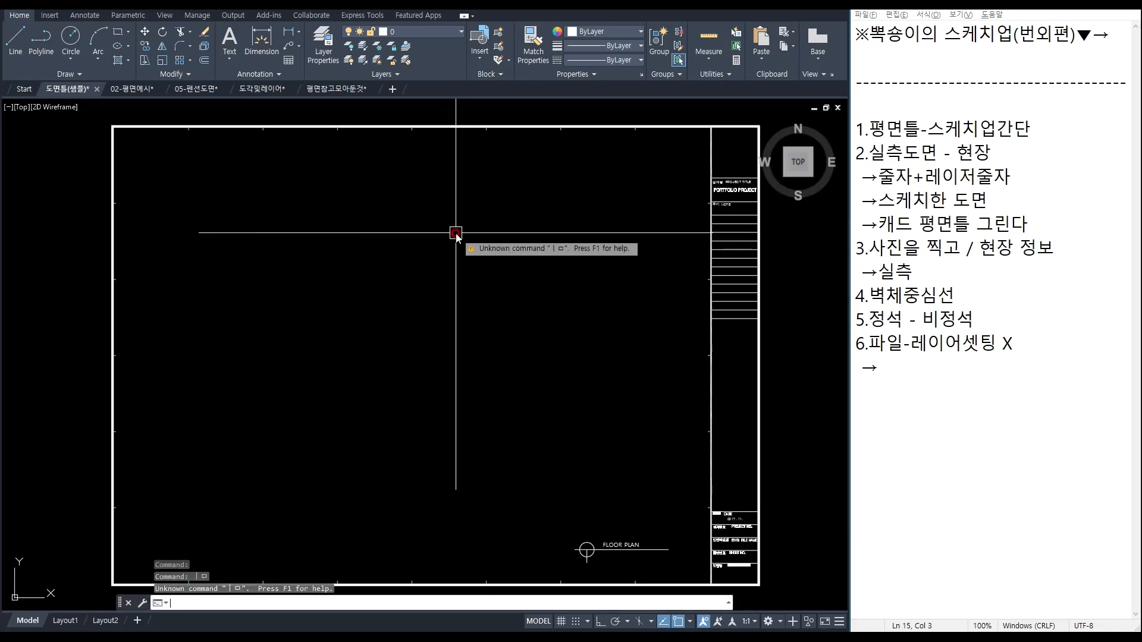
pyautogui.press('Return')
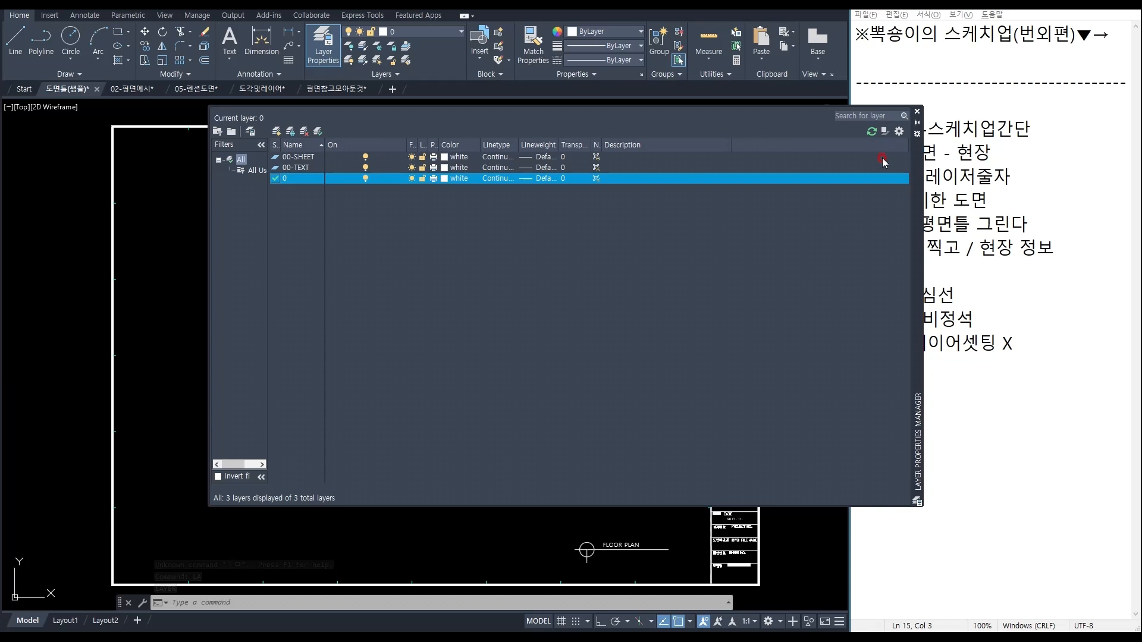
pyautogui.moveTo(914, 177); pyautogui.dragTo(769, 198)
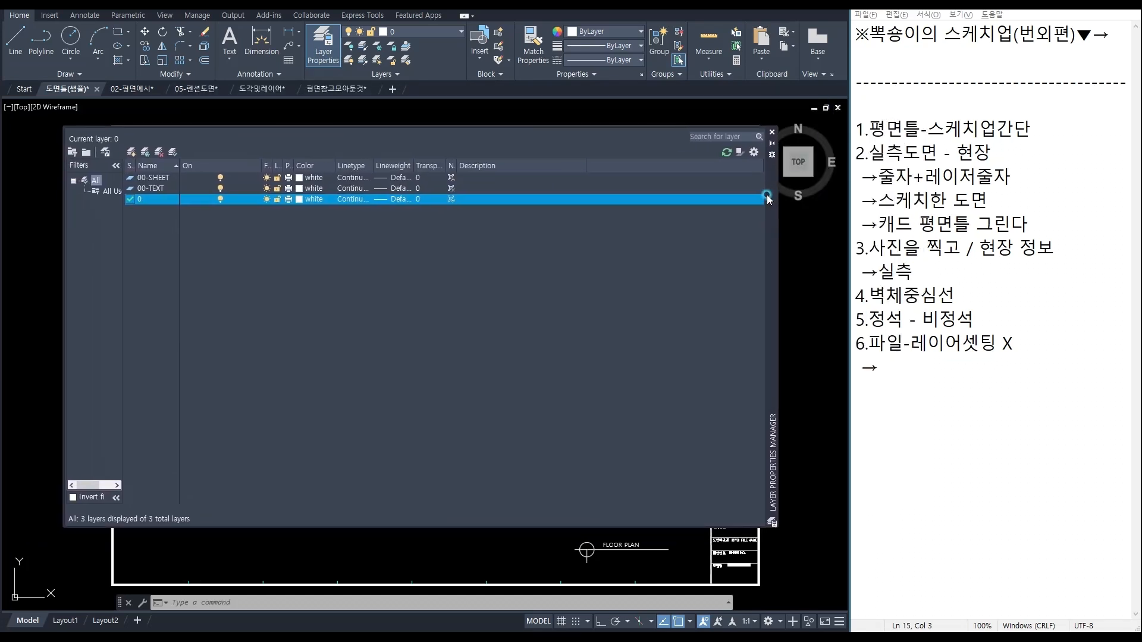
# Step: Write the sub-items "→레이어셋팅" and "→이름-선가중치-선-색상" under item 6 of the notes
pyautogui.click(1007, 383)
pyautogui.write('FP')
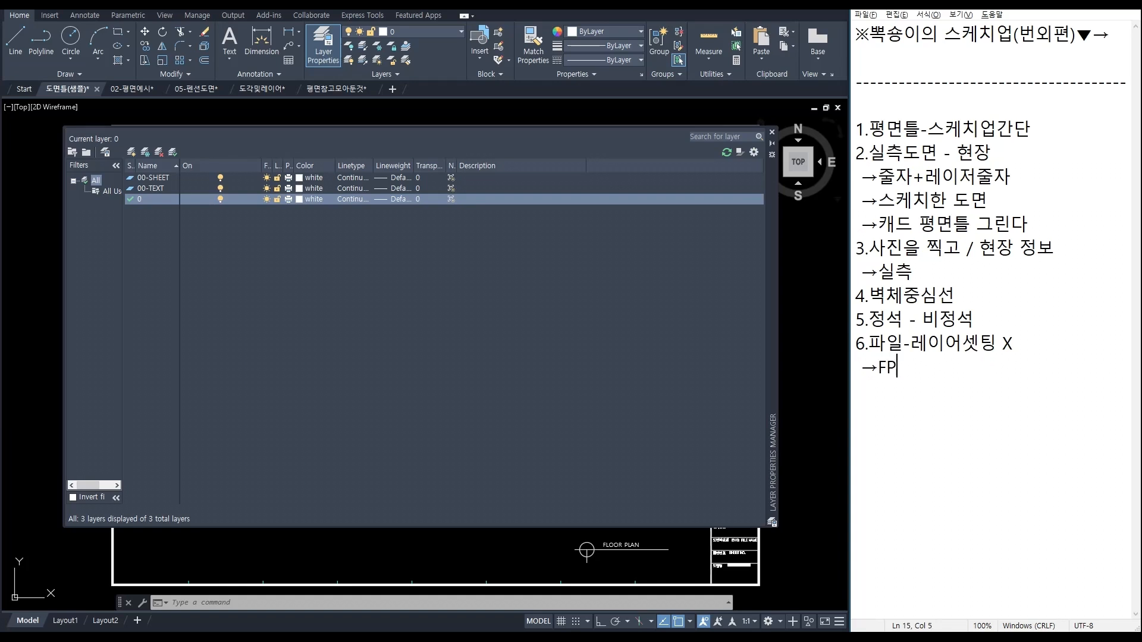
pyautogui.write('레이어셋팅')
pyautogui.press('Return')
pyautogui.write('→')
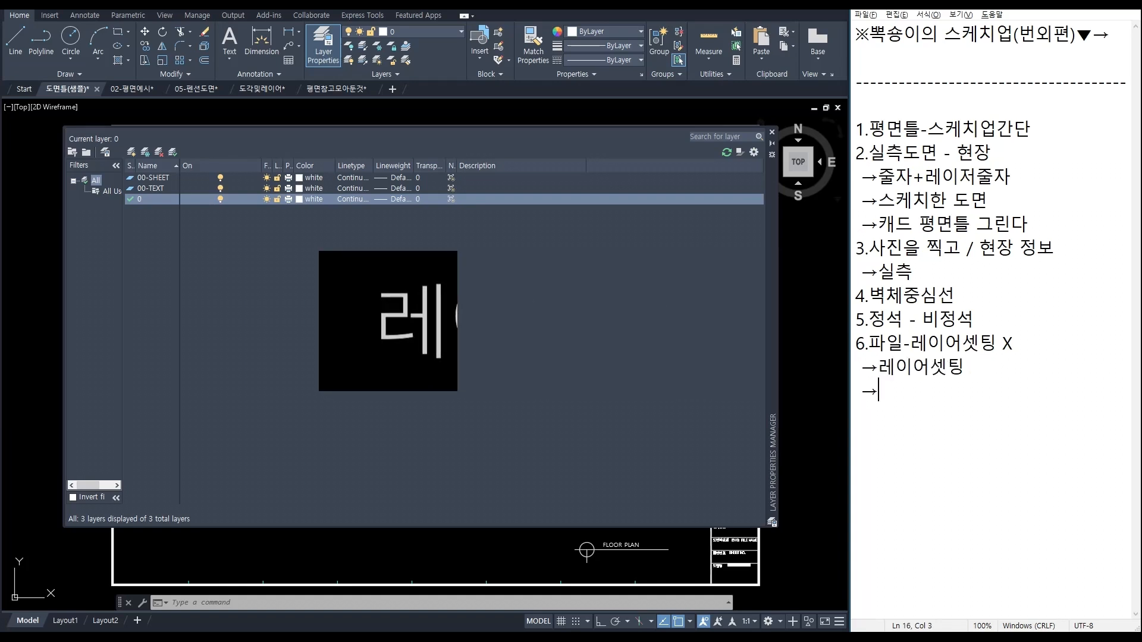
pyautogui.write('이름-')
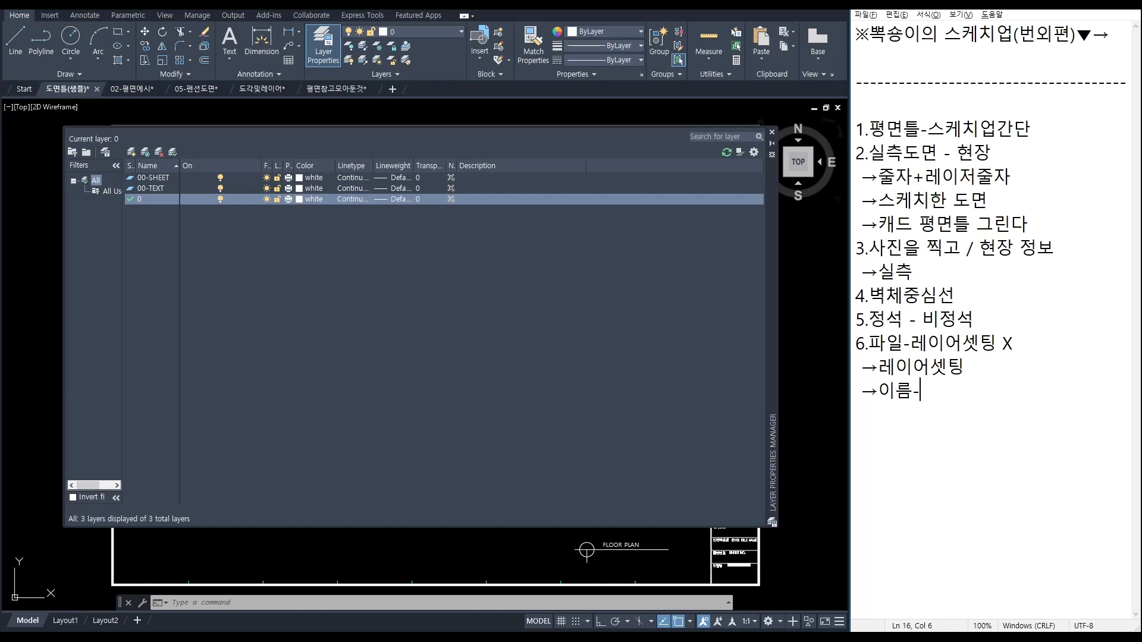
pyautogui.write('선가중치')
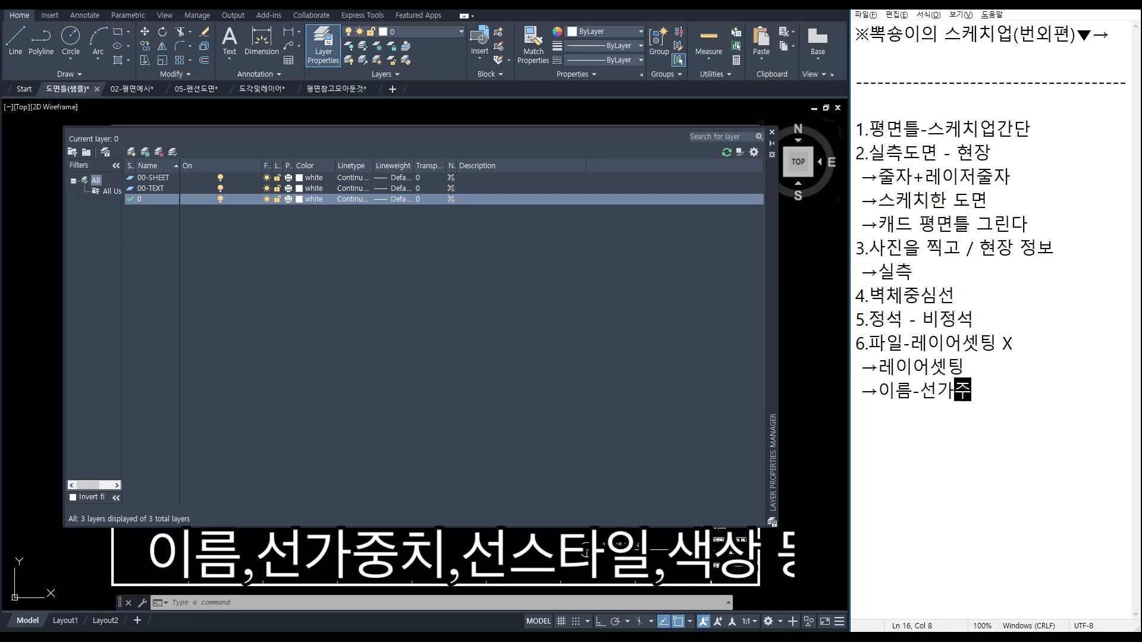
pyautogui.write('-')
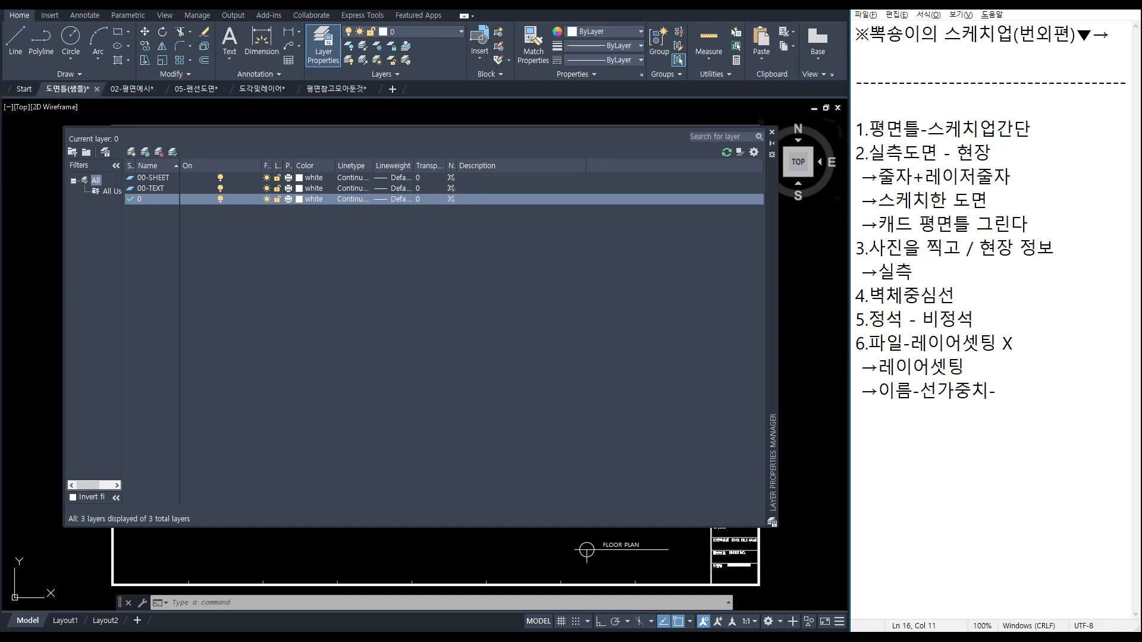
pyautogui.write('선')
pyautogui.write('-색상')
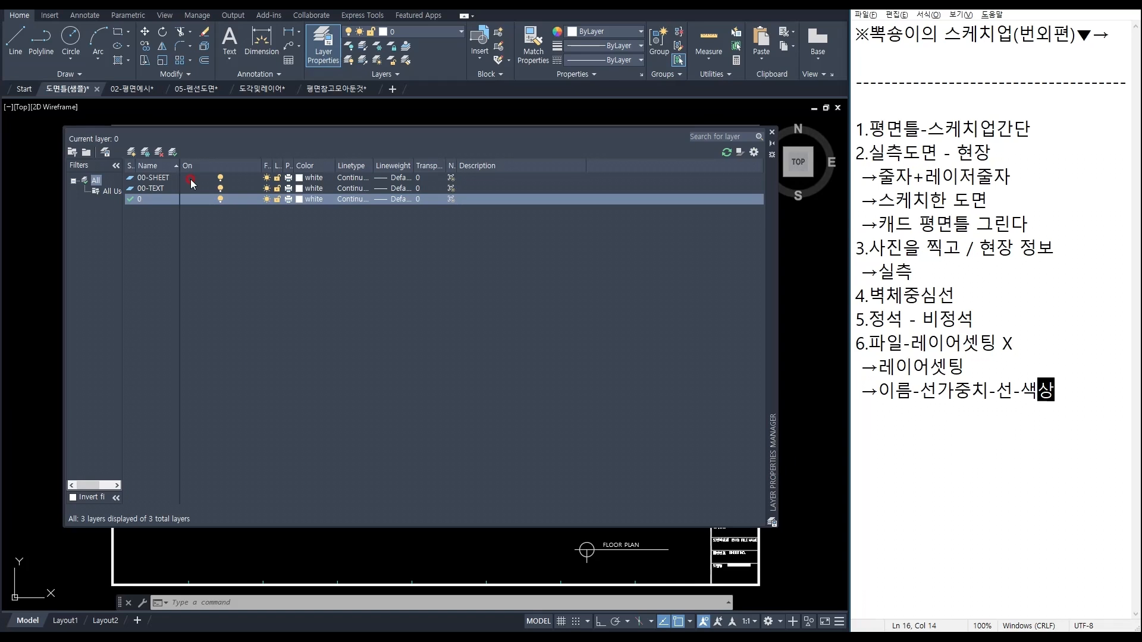
# Step: Create two new layers named 01-WALL and 02-WALL
pyautogui.click(129, 154)
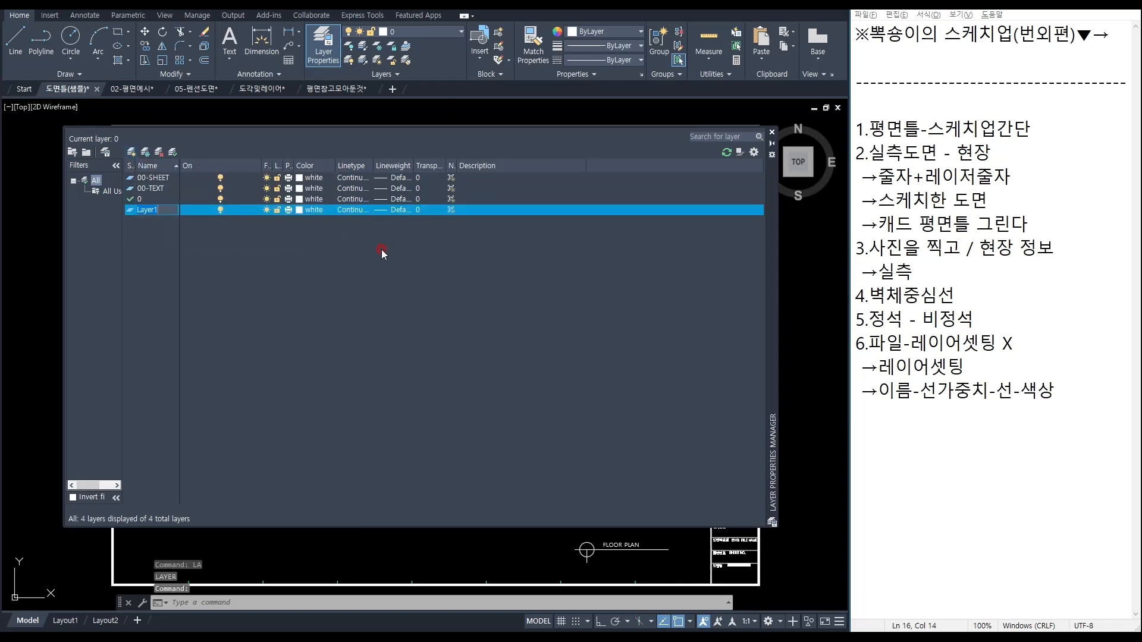
pyautogui.write('01-WALL')
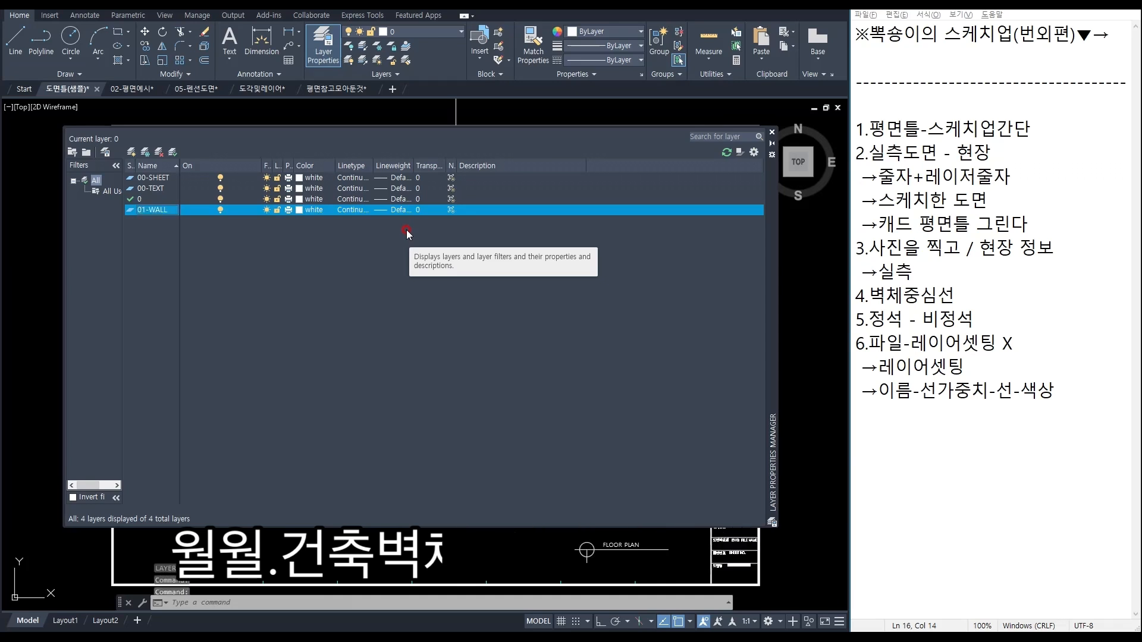
pyautogui.press('Return')
pyautogui.click(131, 152)
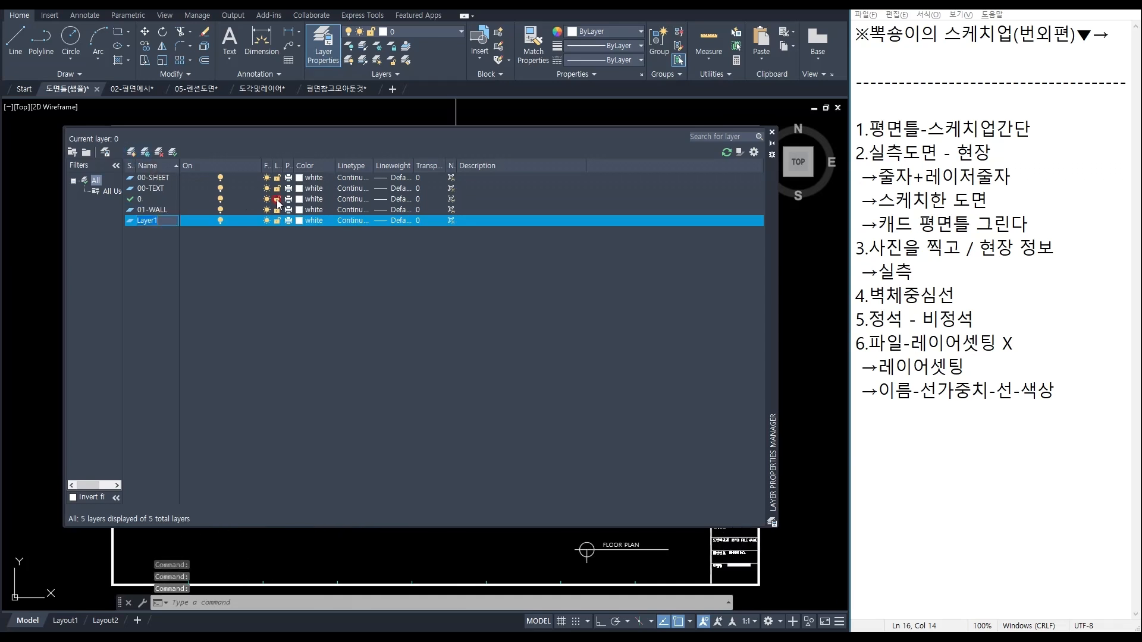
pyautogui.press('Return')
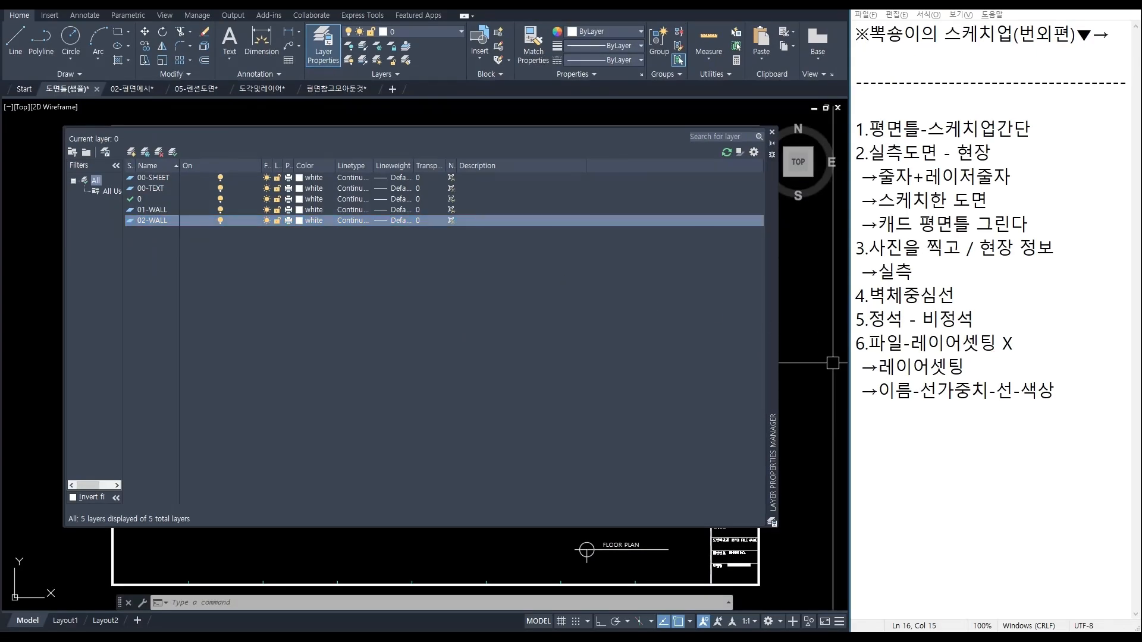
# Step: Make 01-WALL the current layer and set its colour to yellow
pyautogui.doubleClick(169, 210)
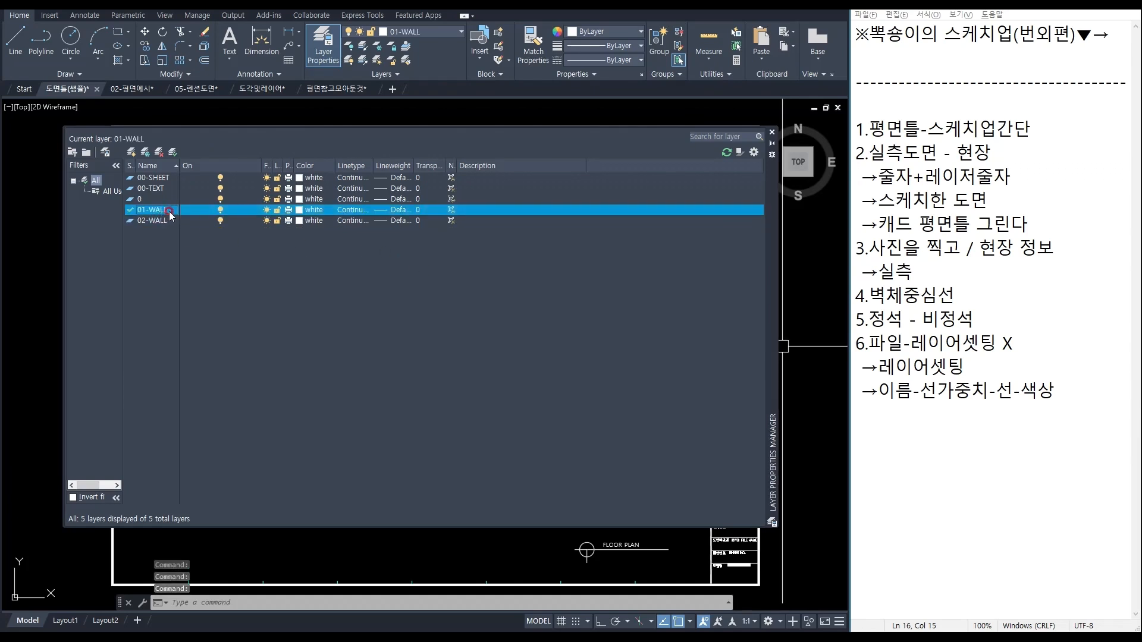
pyautogui.click(148, 211)
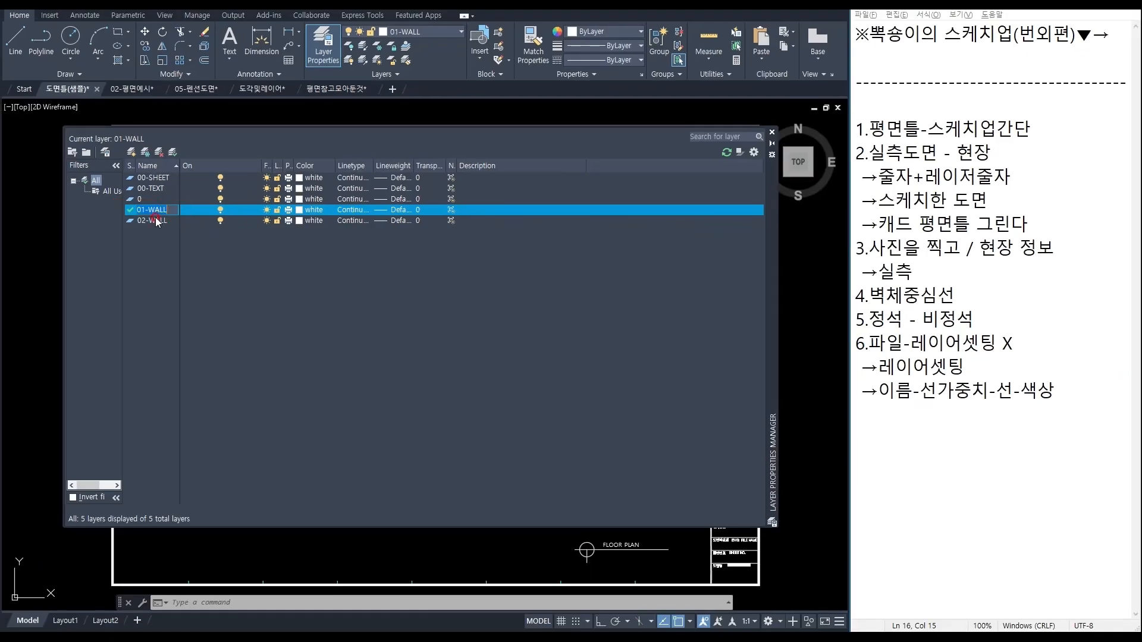
pyautogui.click(152, 224)
pyautogui.click(172, 203)
pyautogui.click(299, 210)
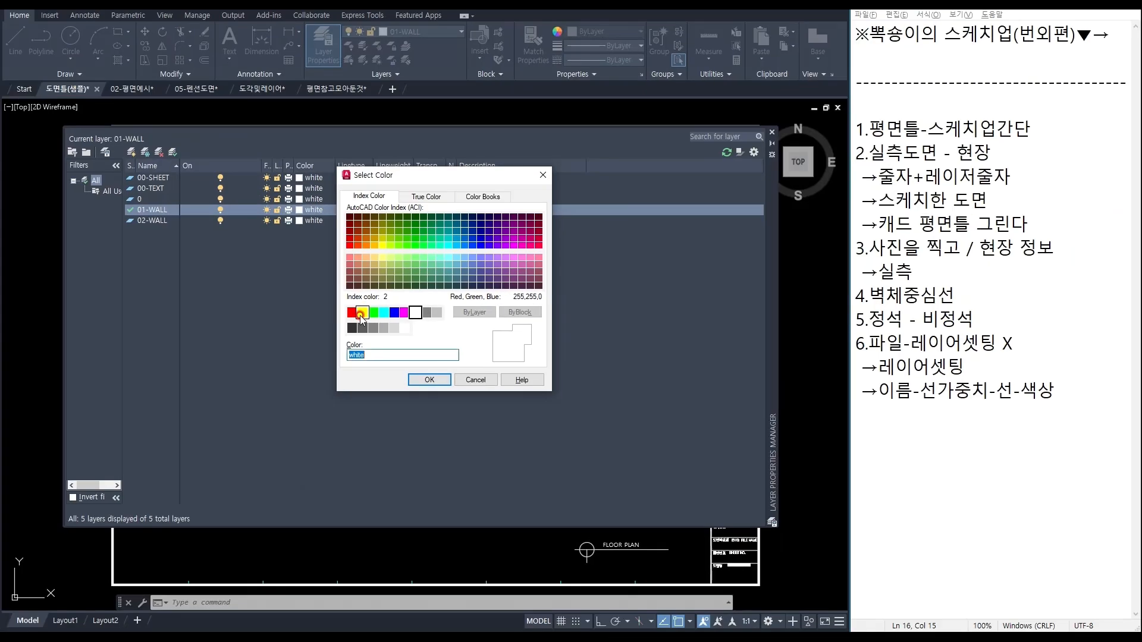
pyautogui.click(360, 311)
pyautogui.click(508, 447)
pyautogui.click(402, 363)
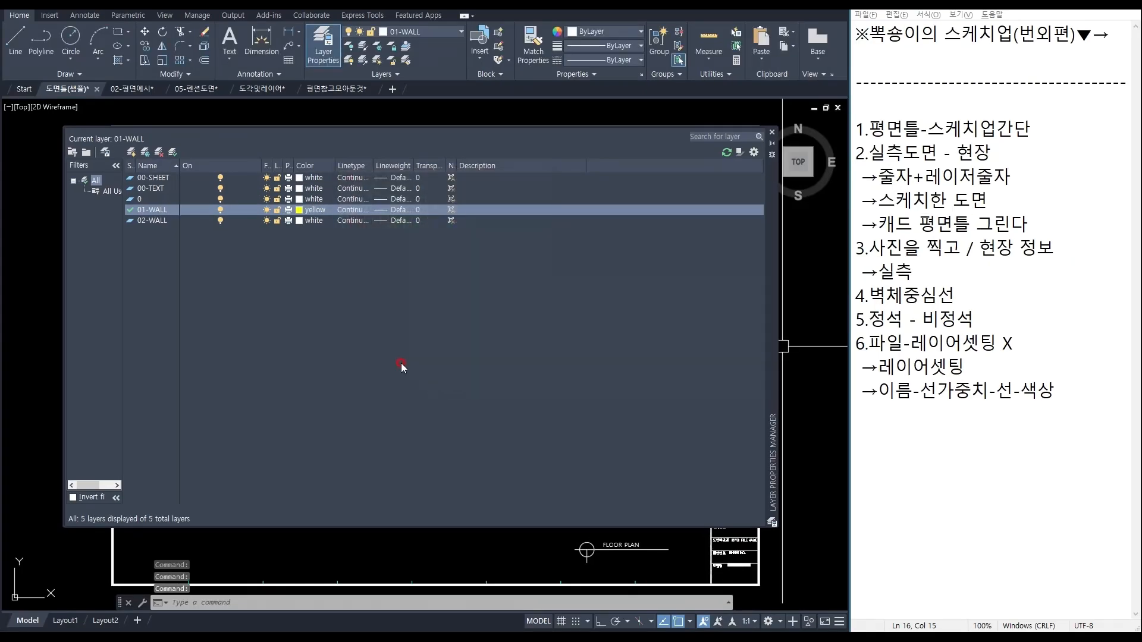
# Step: Set the colour of the 02-WALL layer to green
pyautogui.click(304, 222)
pyautogui.click(369, 313)
pyautogui.click(437, 382)
# Step: Examine the linetype choices for the two wall layers and the lineweight choices for 01-WALL, leaving each dialog without changes
pyautogui.click(362, 227)
pyautogui.click(352, 211)
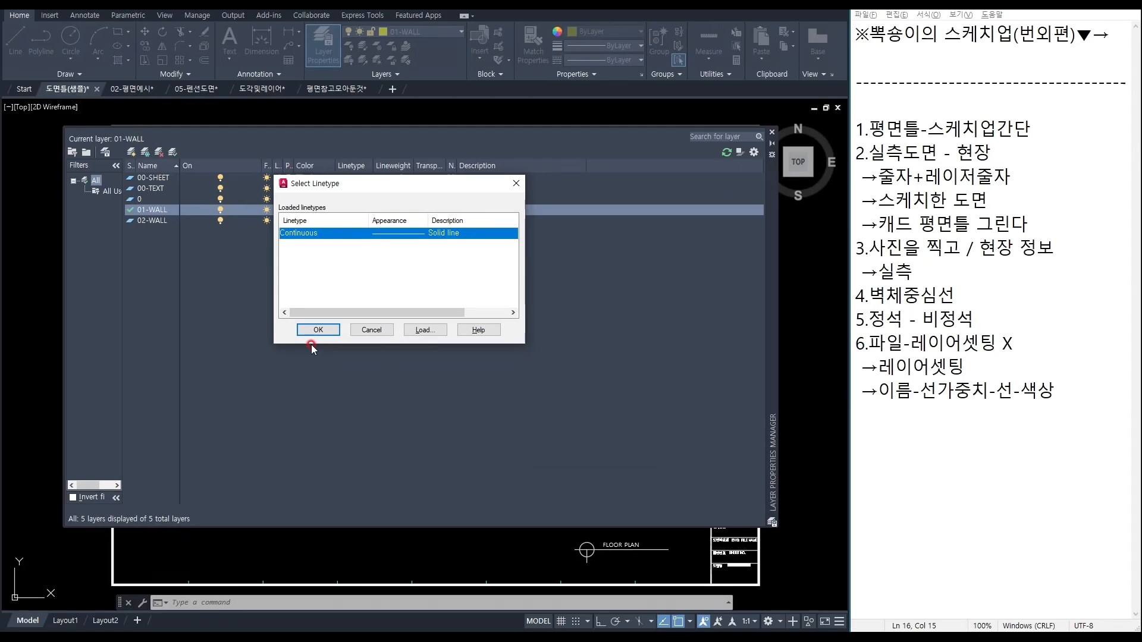
pyautogui.click(258, 415)
pyautogui.click(348, 221)
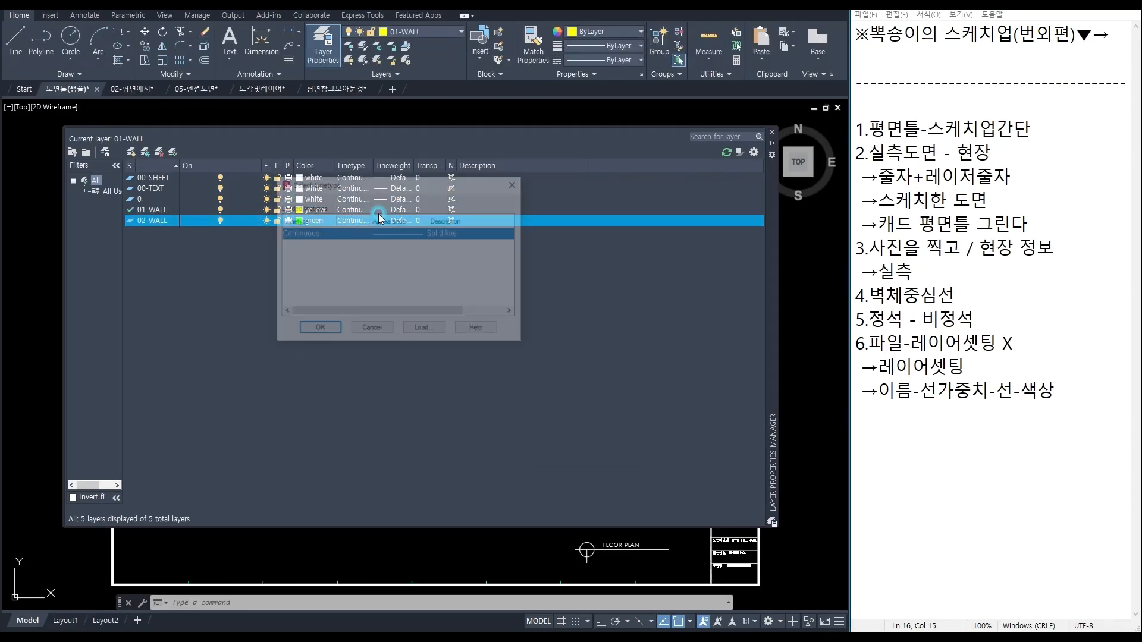
pyautogui.click(515, 182)
pyautogui.click(394, 210)
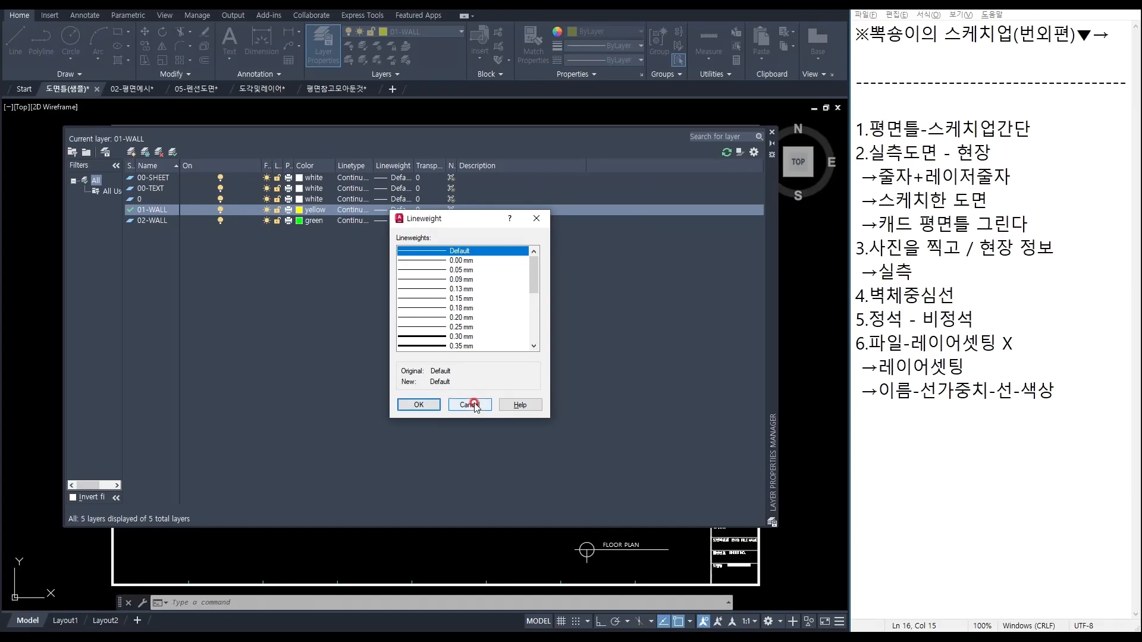
pyautogui.click(470, 405)
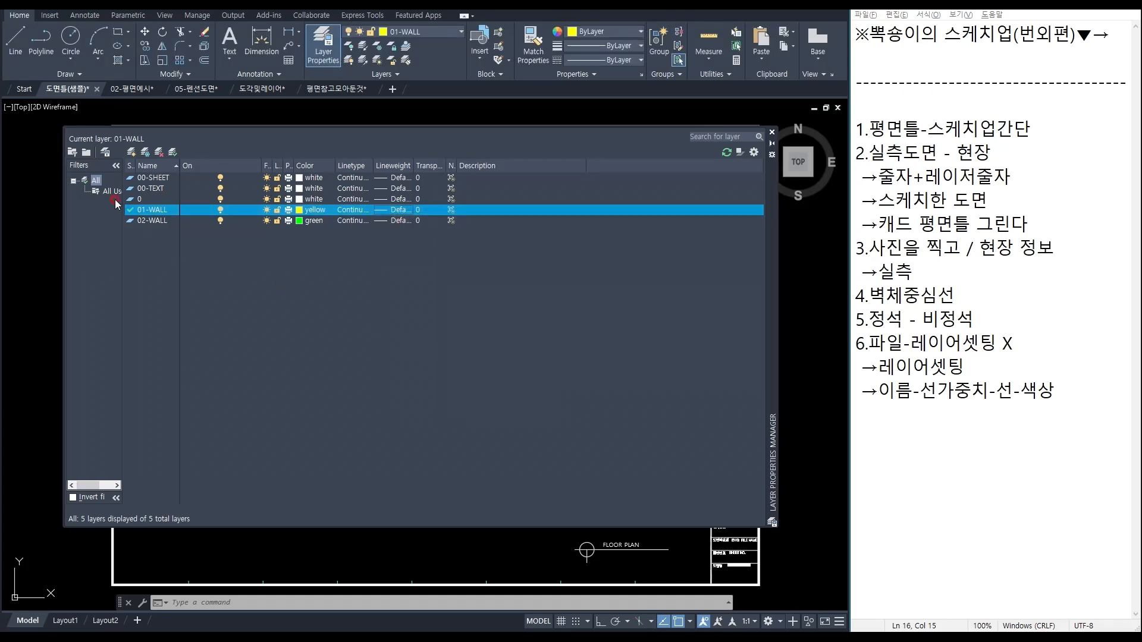
# Step: Create a new layer named 03-FUR and set its colour to magenta
pyautogui.click(103, 152)
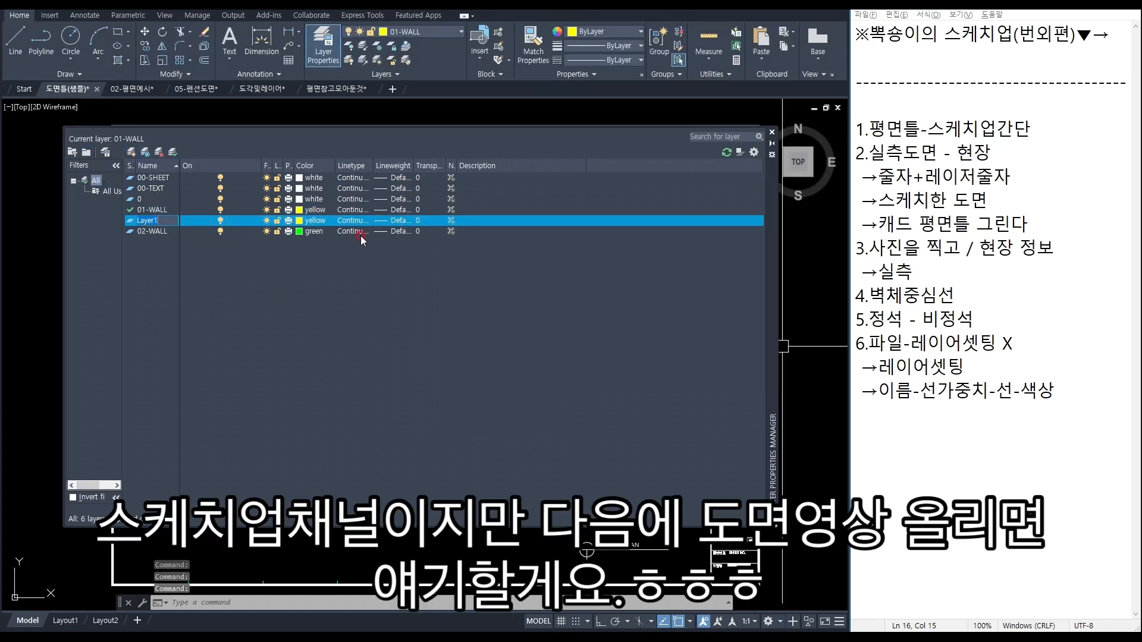
pyautogui.write('03-')
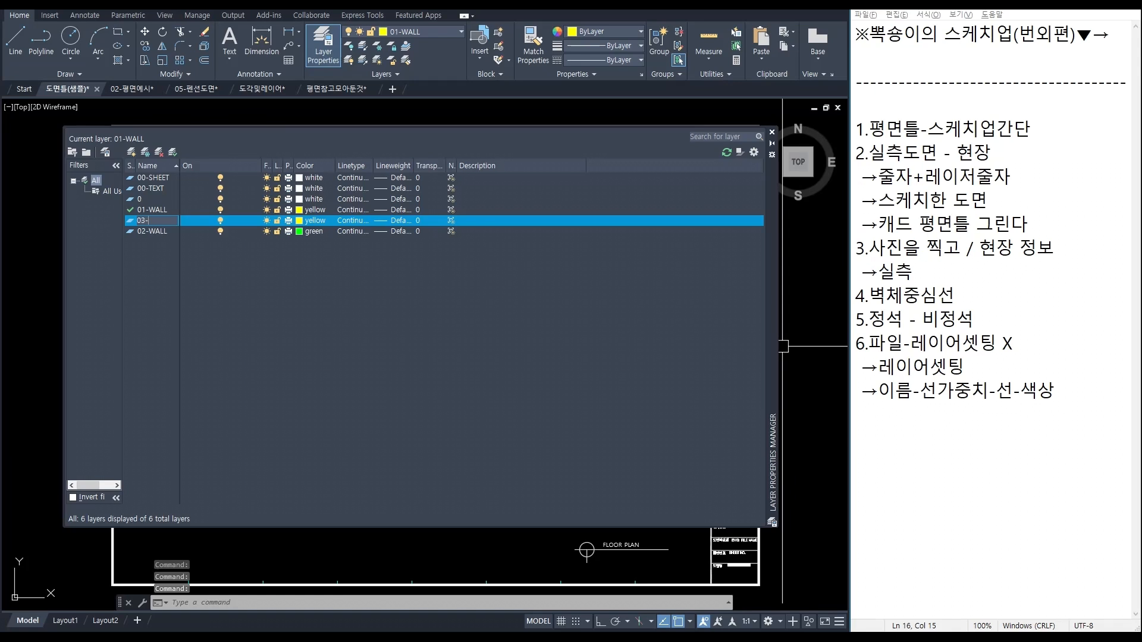
pyautogui.write('FUR')
pyautogui.press('Return')
pyautogui.click(318, 225)
pyautogui.click(405, 313)
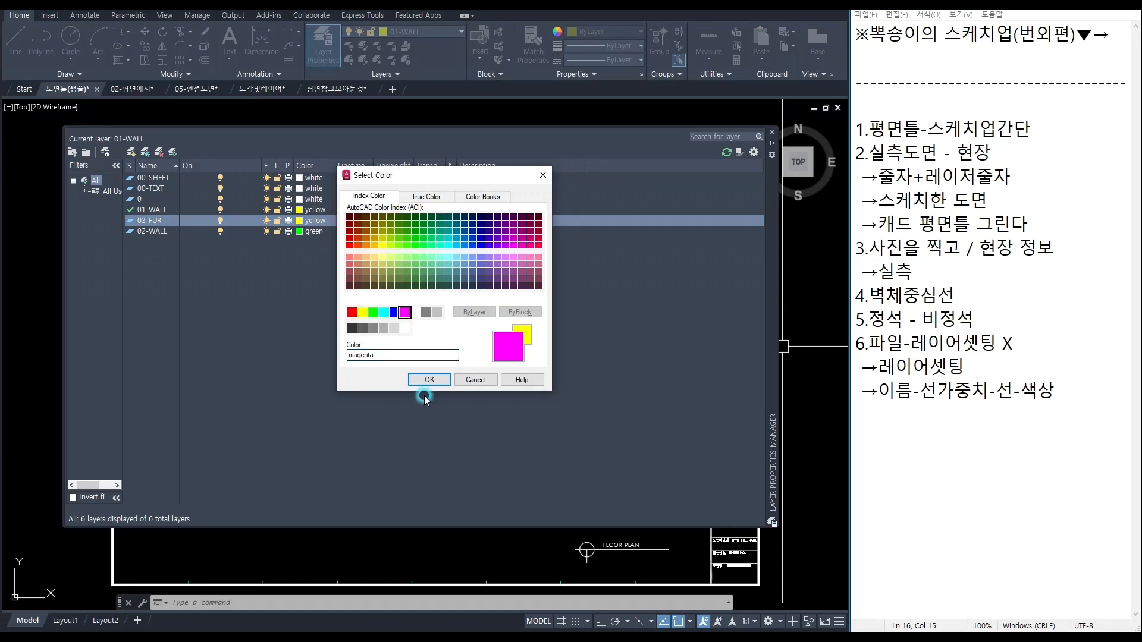
pyautogui.click(429, 380)
# Step: Create a new layer named 04-WIN and set its colour to cyan
pyautogui.click(124, 153)
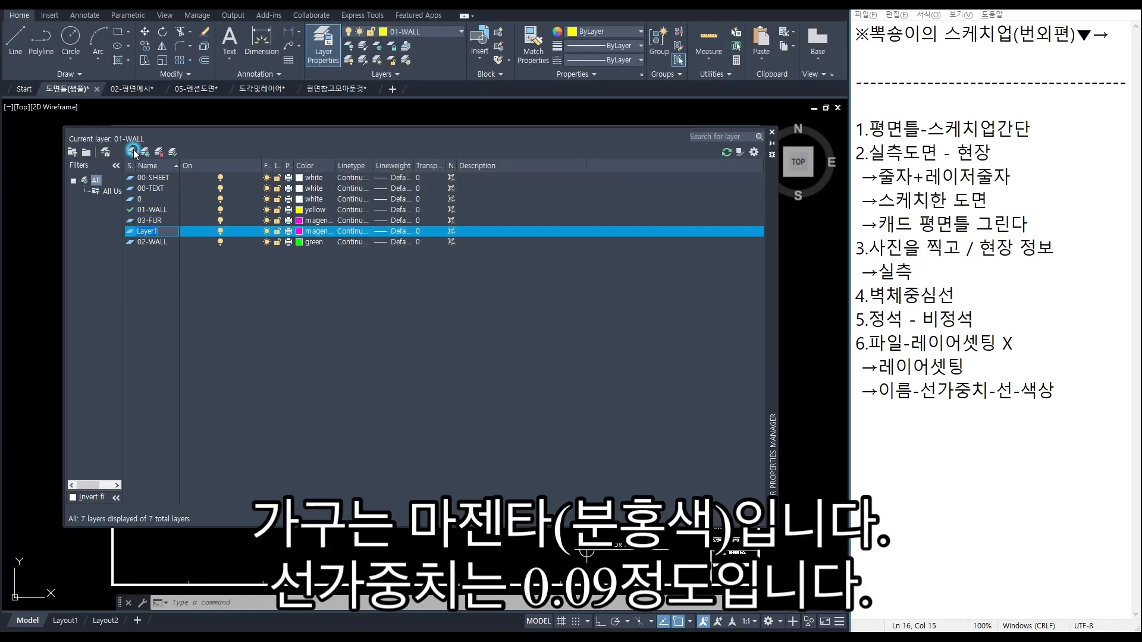
pyautogui.write('04-W')
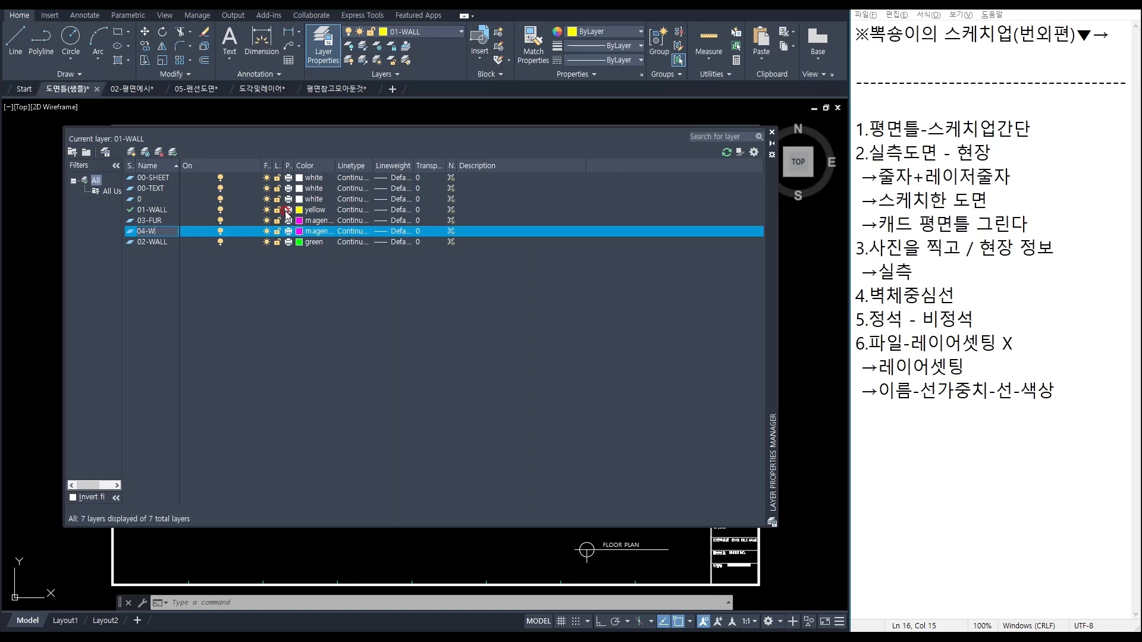
pyautogui.press('Return')
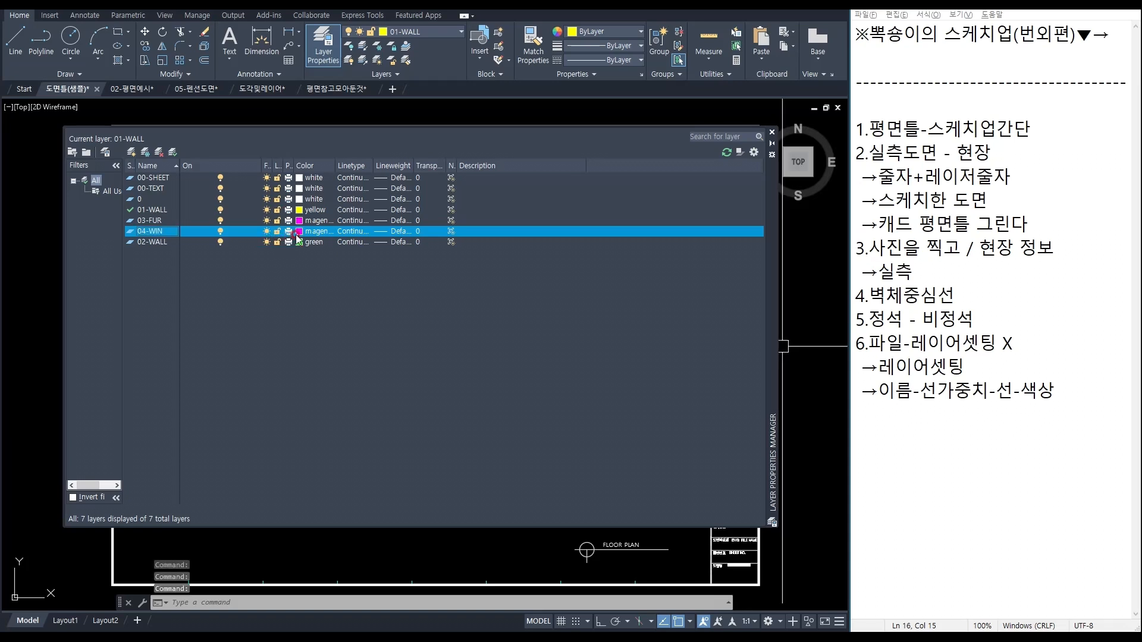
pyautogui.click(299, 231)
pyautogui.click(384, 311)
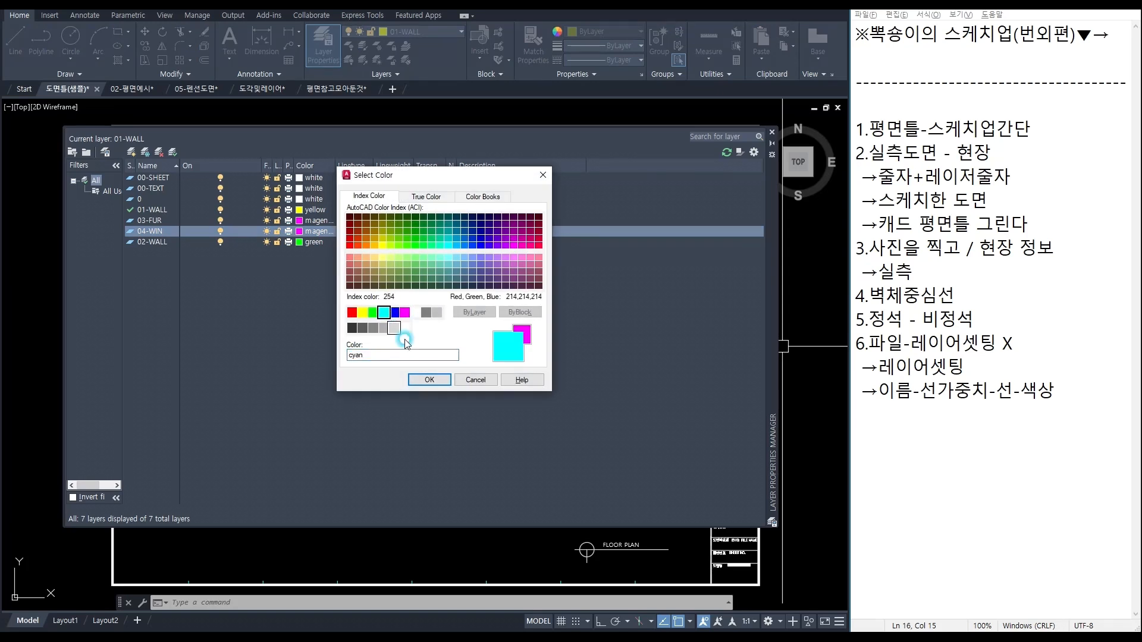
pyautogui.click(429, 380)
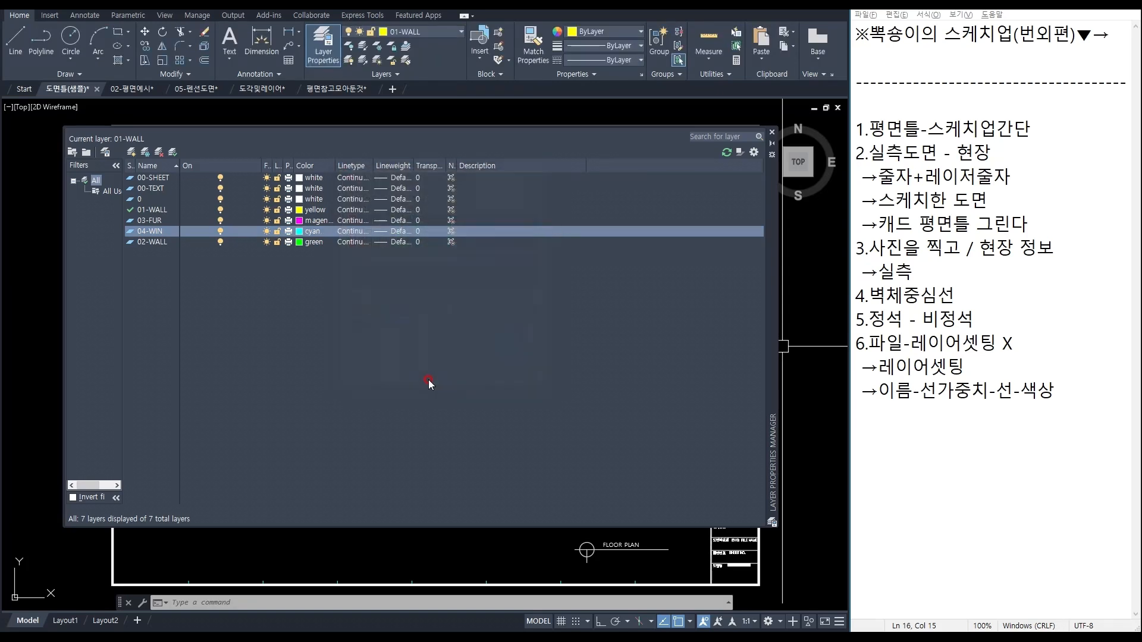
# Step: Create a new layer named 05-DOOR and set its colour to blue
pyautogui.click(131, 152)
pyautogui.write('05-')
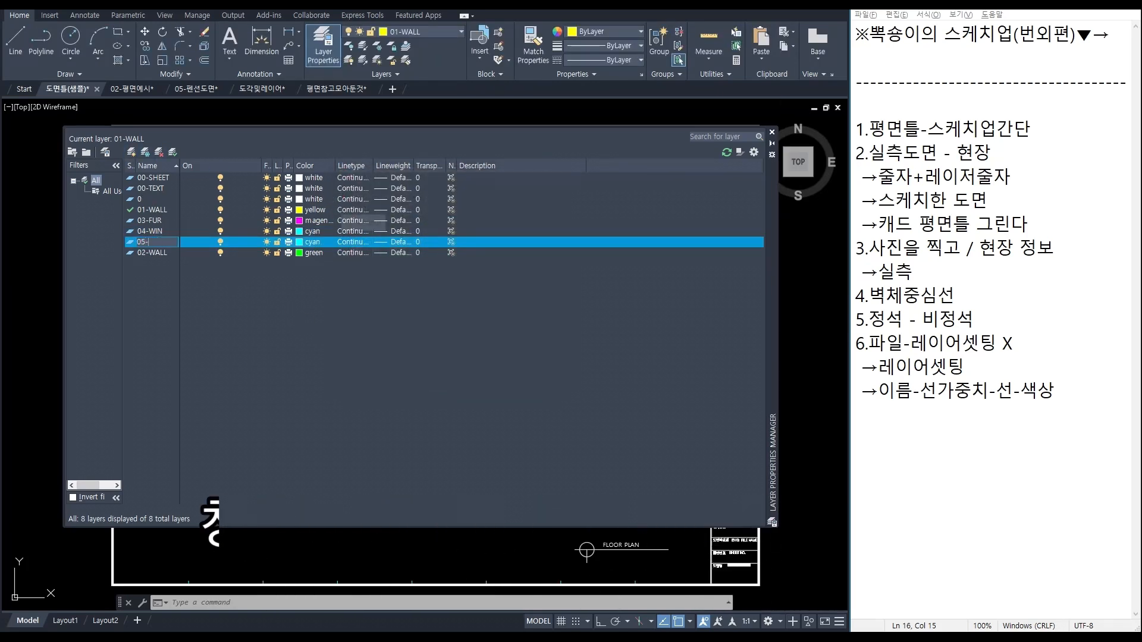
pyautogui.write('DOOR')
pyautogui.press('Return')
pyautogui.click(300, 242)
pyautogui.click(300, 243)
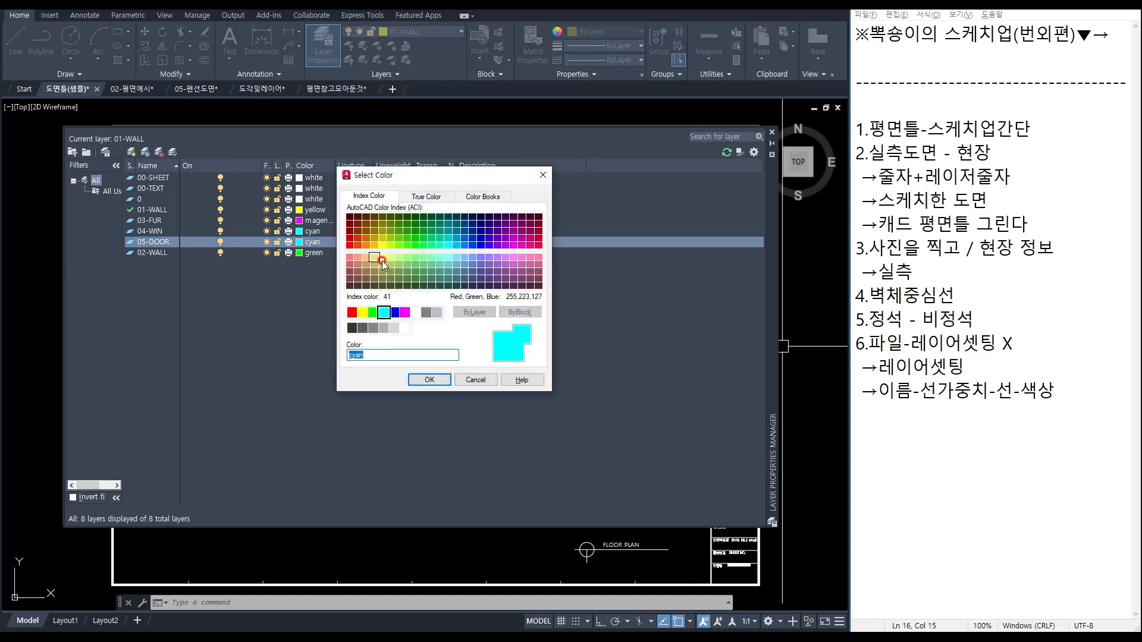
pyautogui.click(394, 312)
pyautogui.click(442, 382)
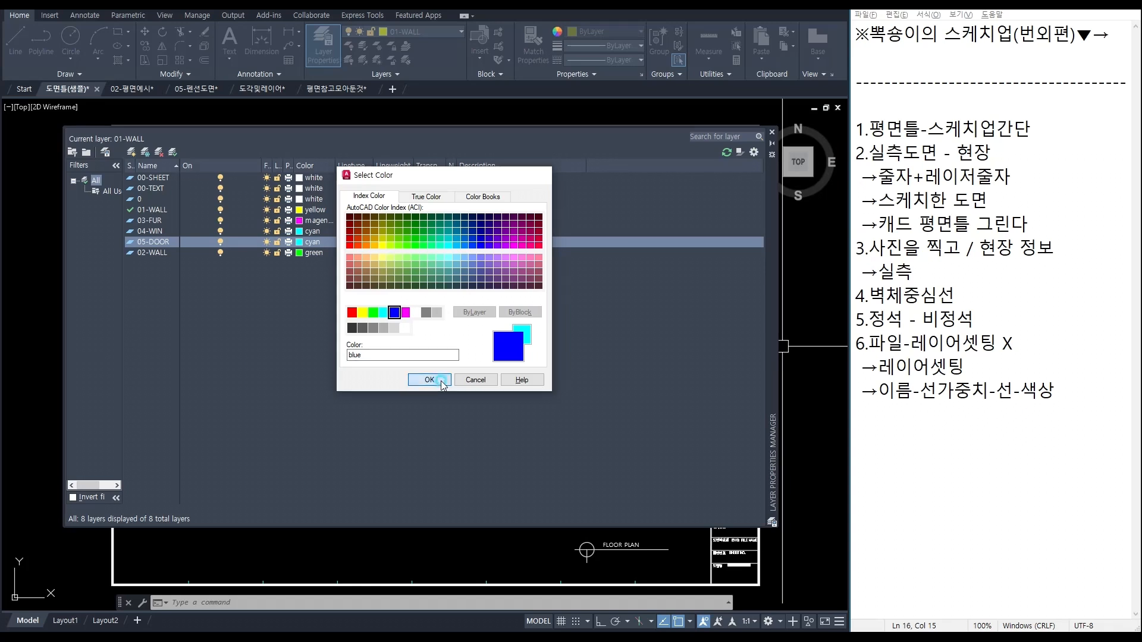
# Step: Create a new layer named 06-HAT and set its colour to grey index 253
pyautogui.click(131, 153)
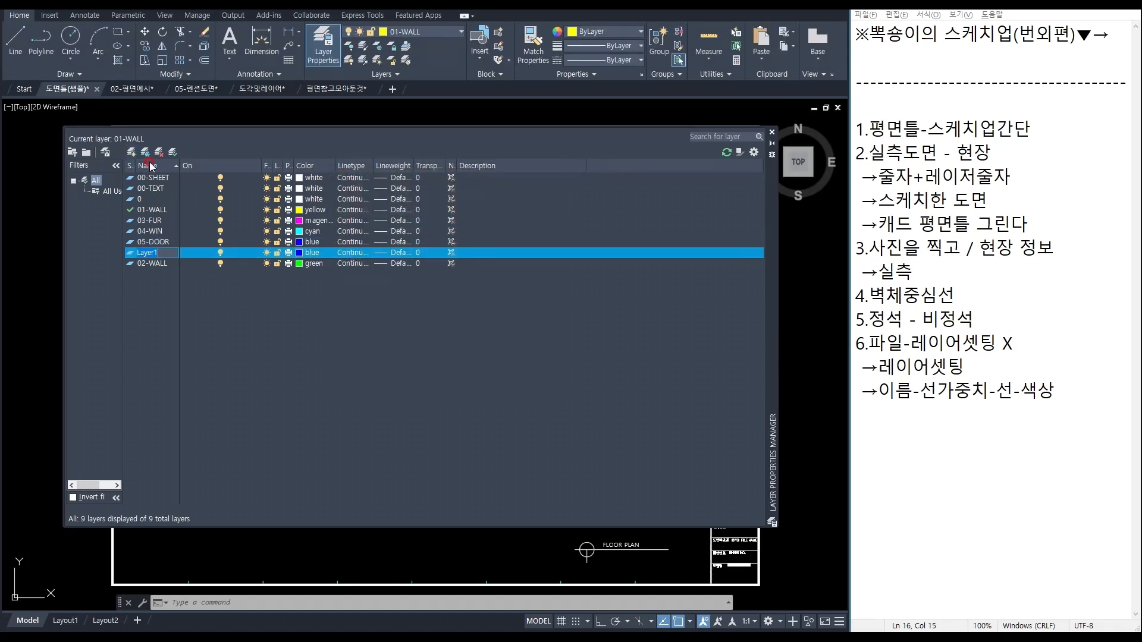
pyautogui.write('06-')
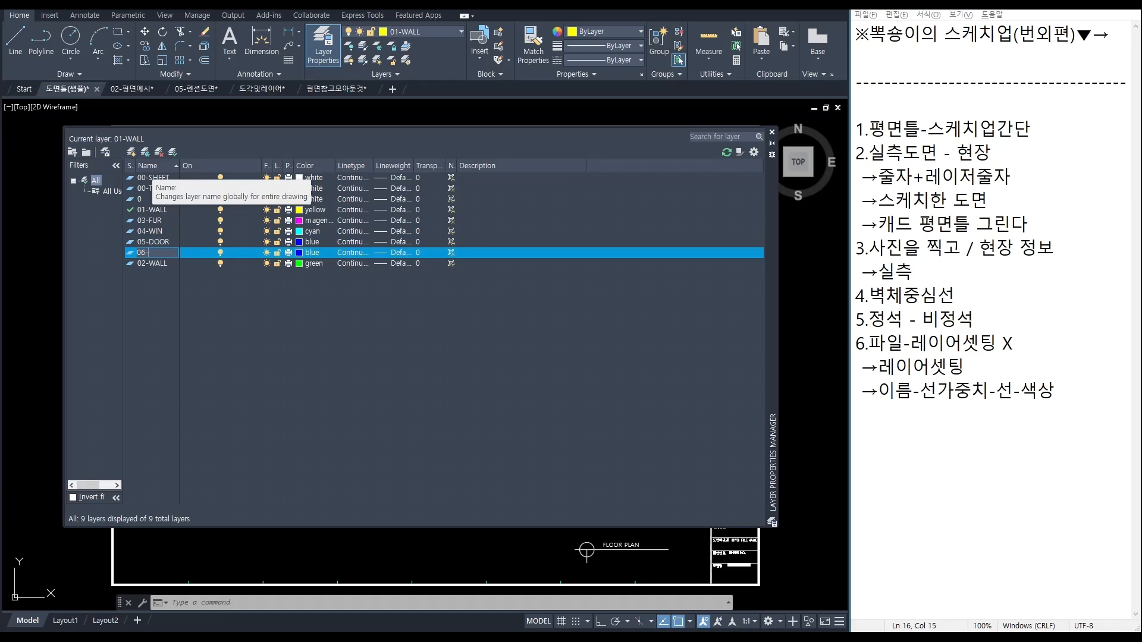
pyautogui.write('HAT')
pyautogui.press('Return')
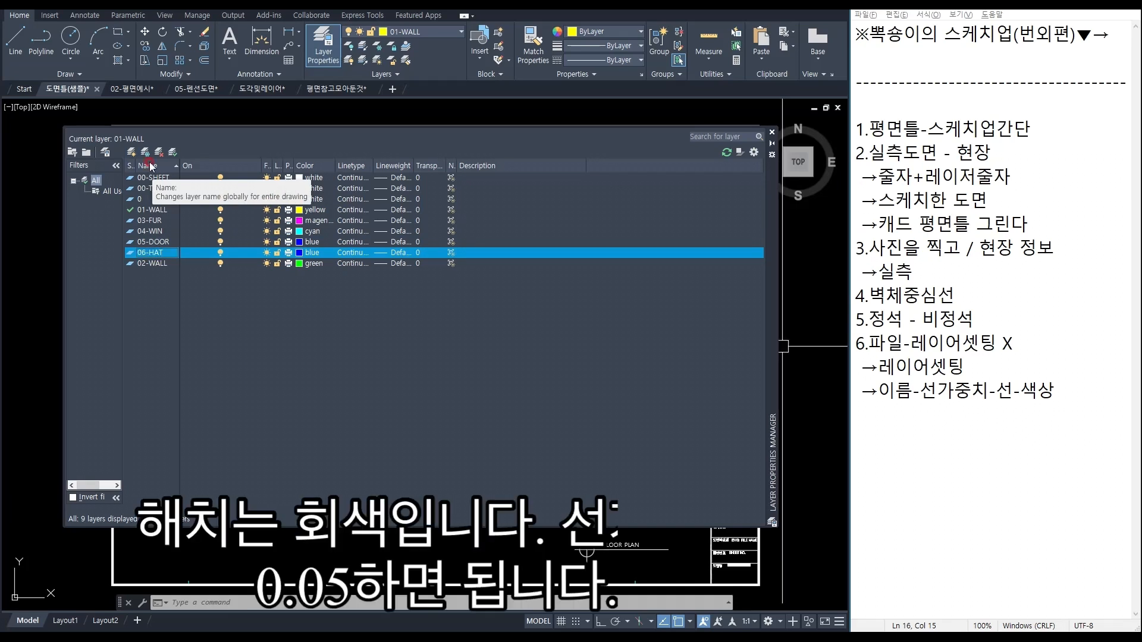
pyautogui.click(304, 254)
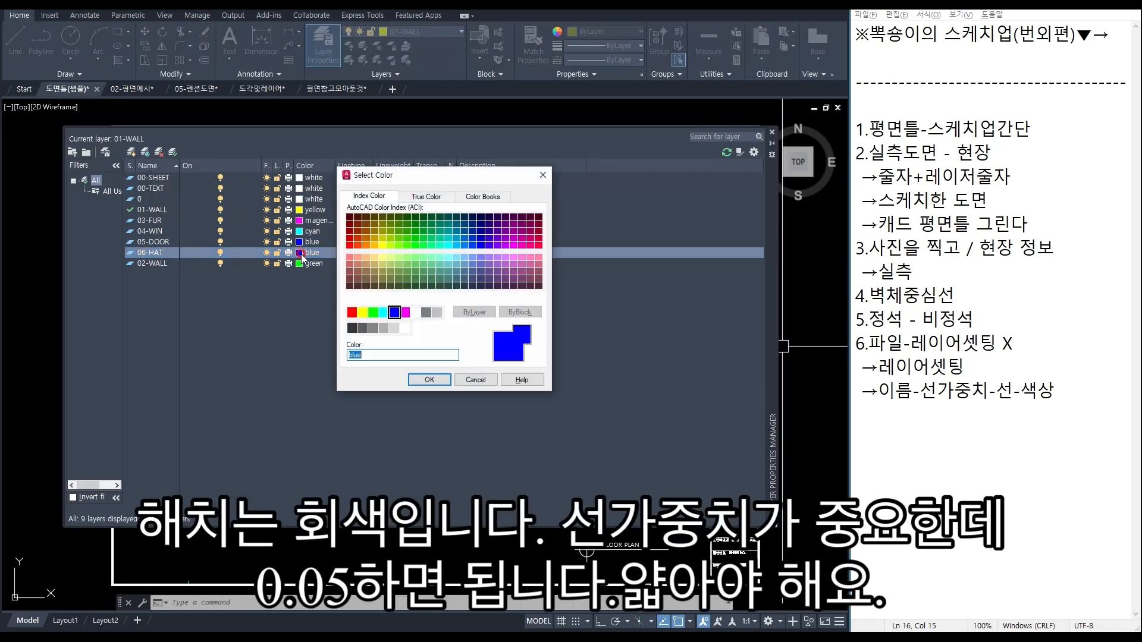
pyautogui.click(383, 328)
pyautogui.click(427, 381)
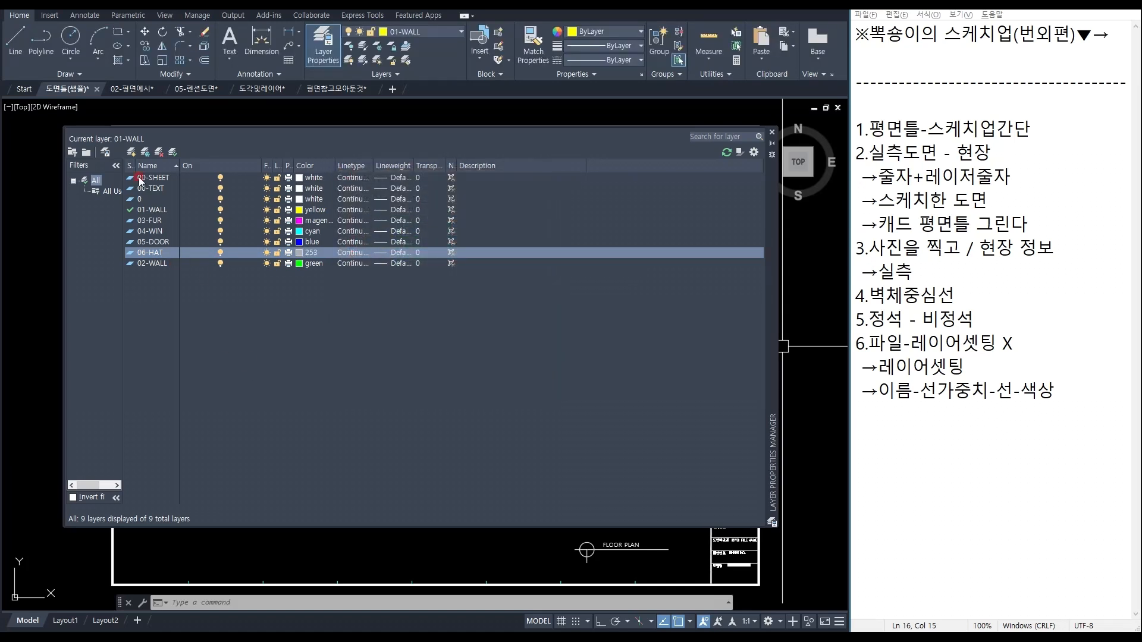
# Step: Review the layer list, including the colour choices for 05-DOOR and the lineweight choices for 04-WIN
pyautogui.hotkey('alt', 'space')
pyautogui.click(472, 310)
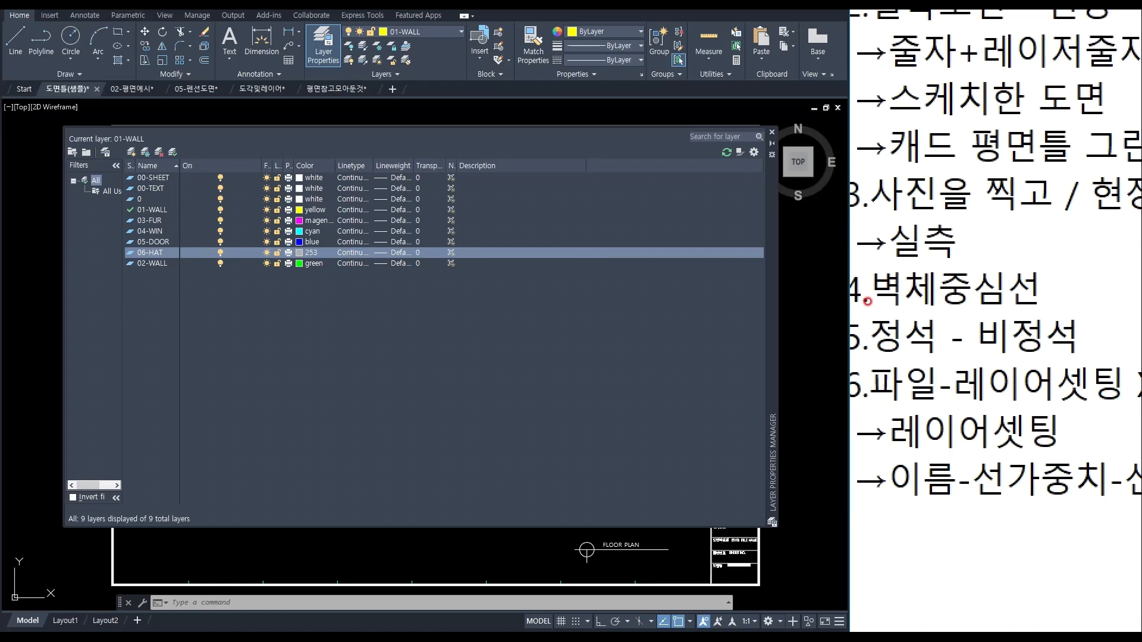
pyautogui.click(310, 243)
pyautogui.click(476, 380)
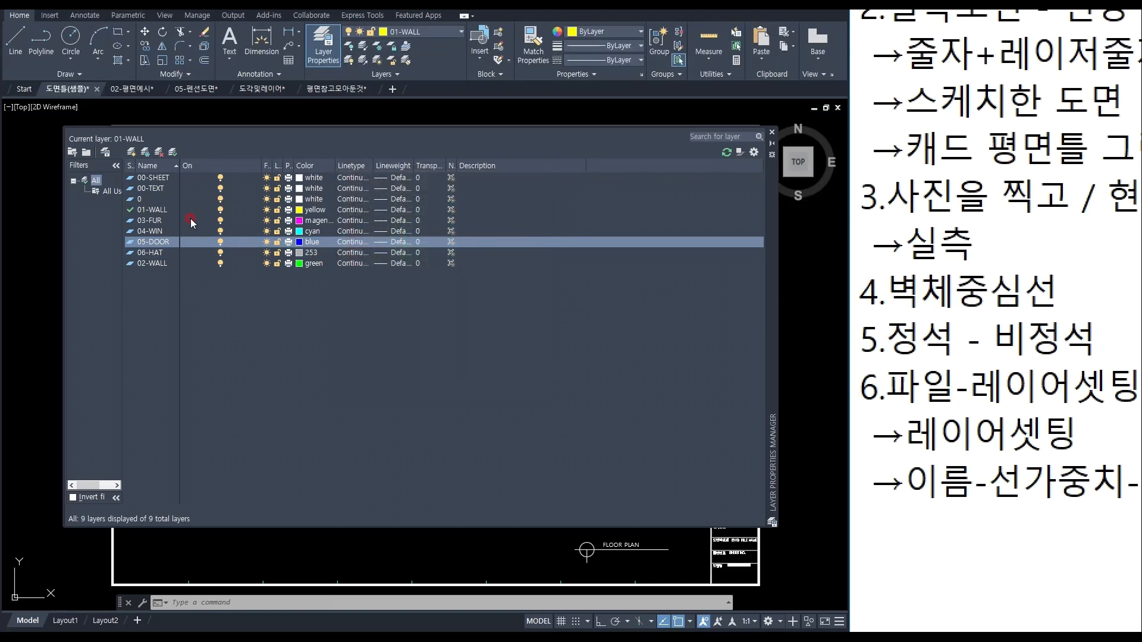
pyautogui.click(594, 345)
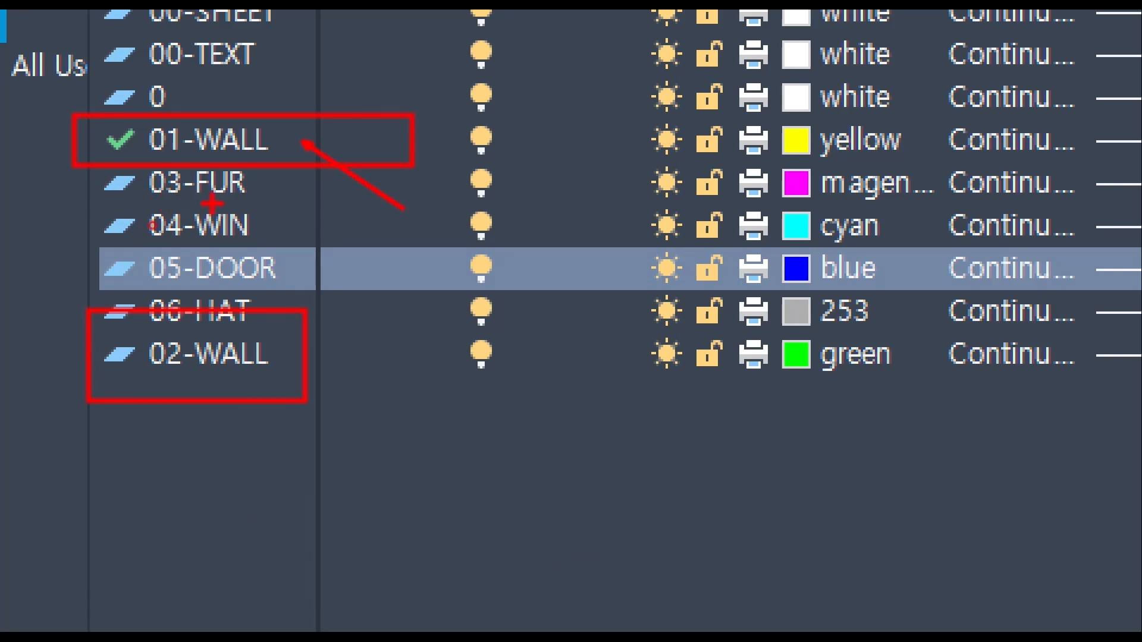
pyautogui.rightClick(428, 286)
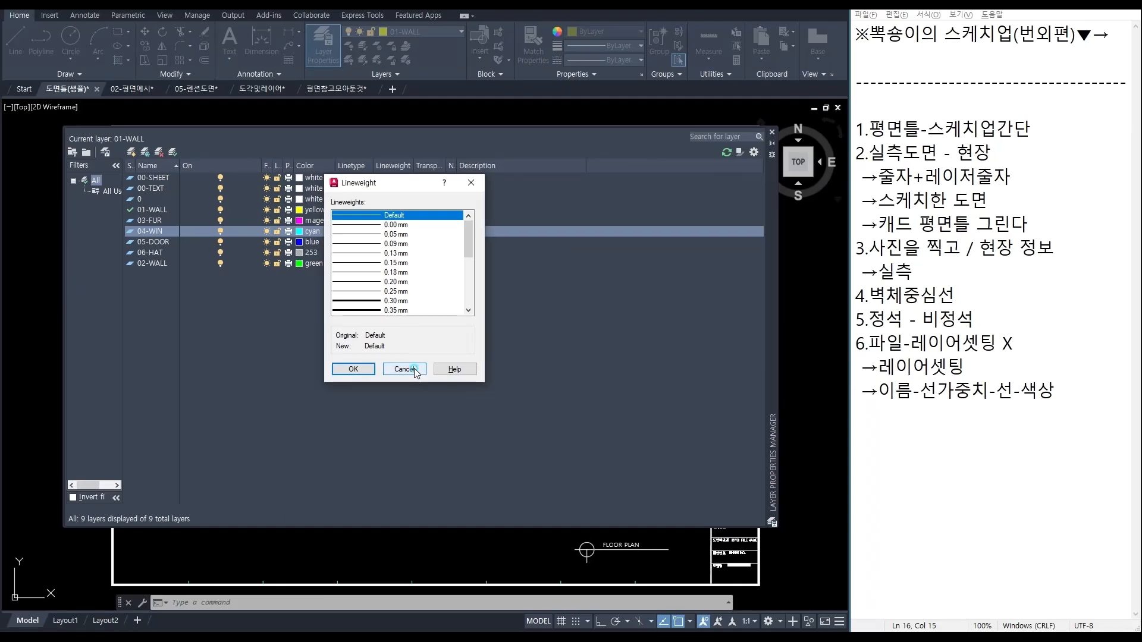
pyautogui.click(405, 370)
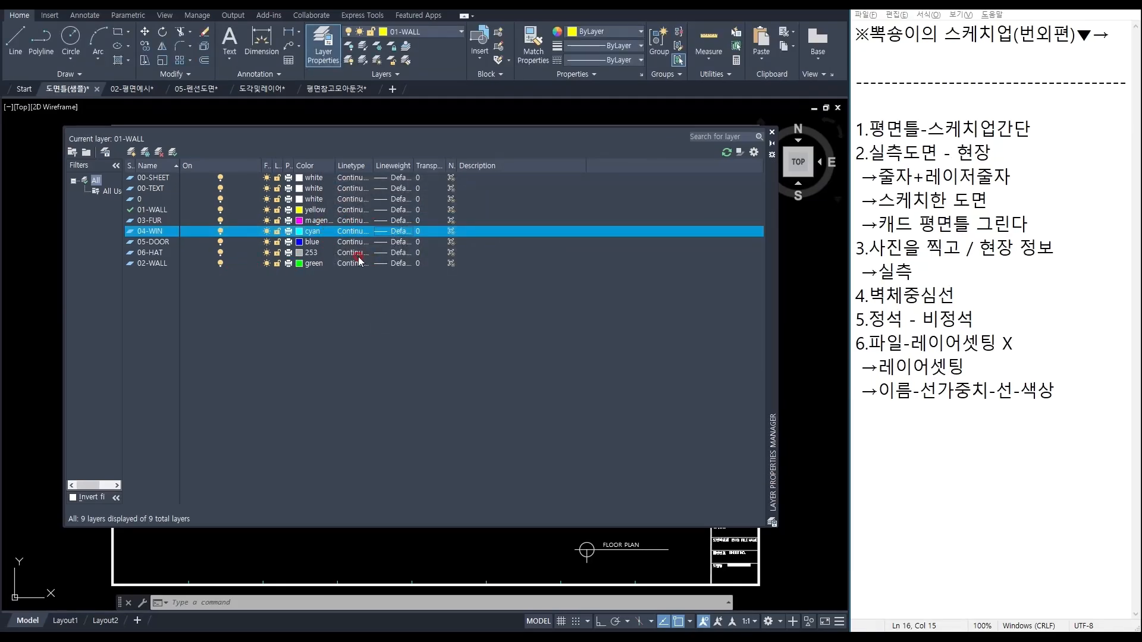
# Step: Set the lineweight of the 06-HAT layer to 0.05 mm and close the layer manager
pyautogui.click(305, 259)
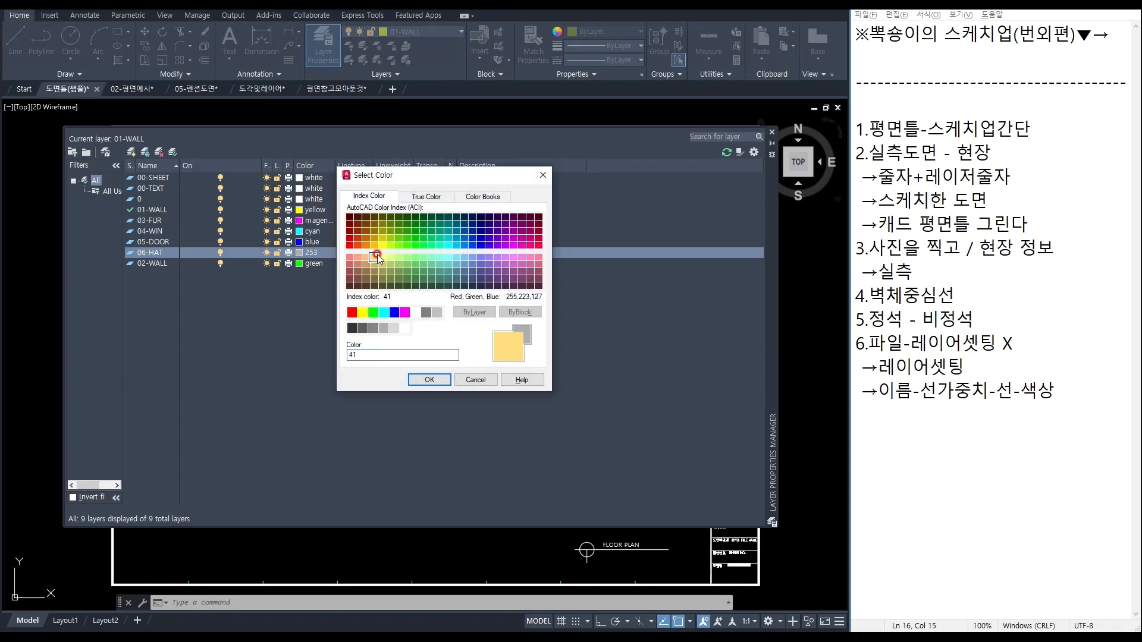
pyautogui.press('Escape')
pyautogui.click(376, 259)
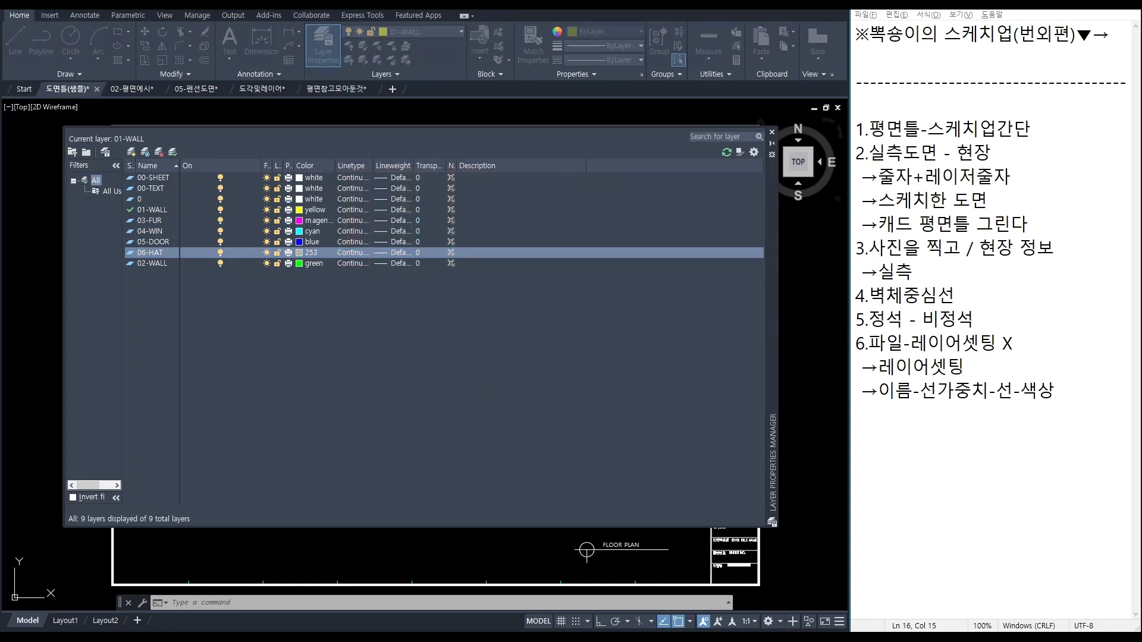
pyautogui.click(454, 273)
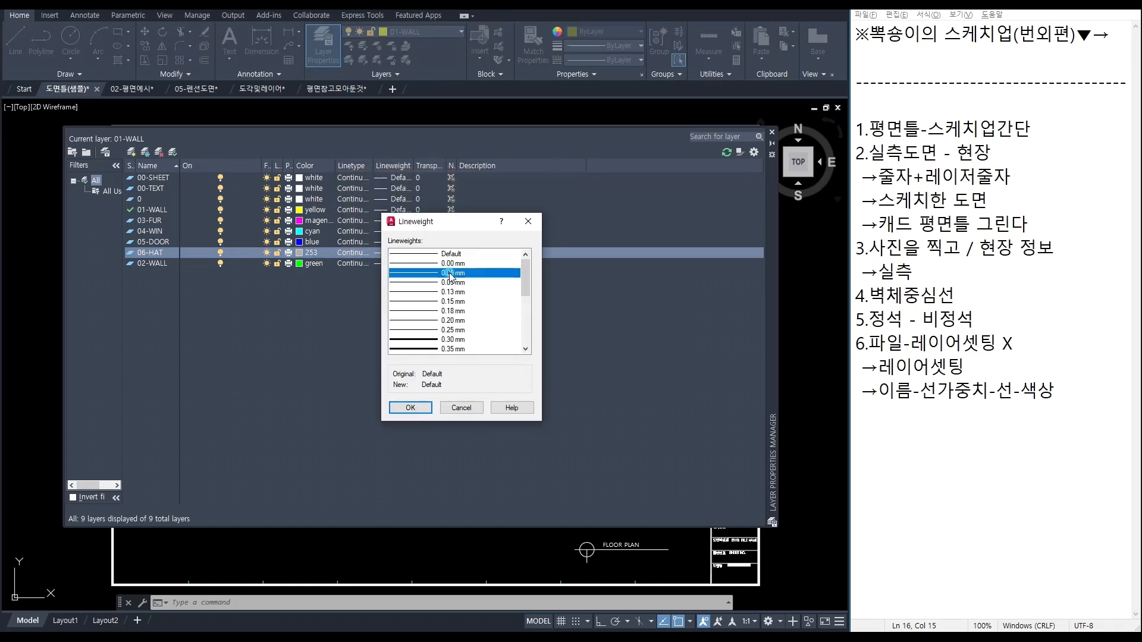
pyautogui.click(411, 407)
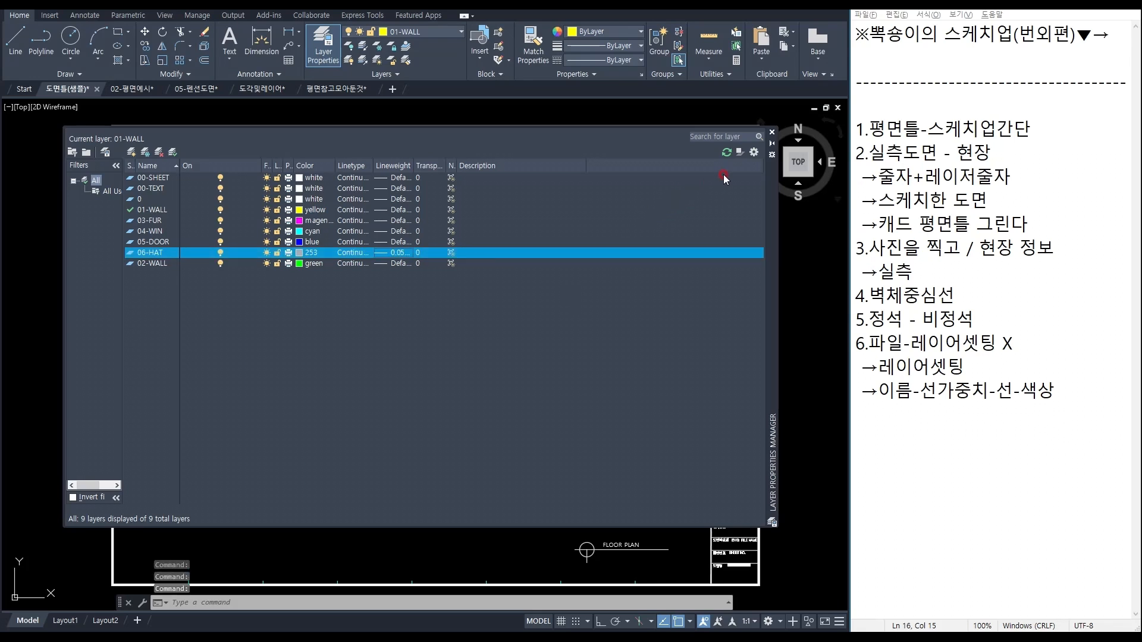
pyautogui.click(773, 129)
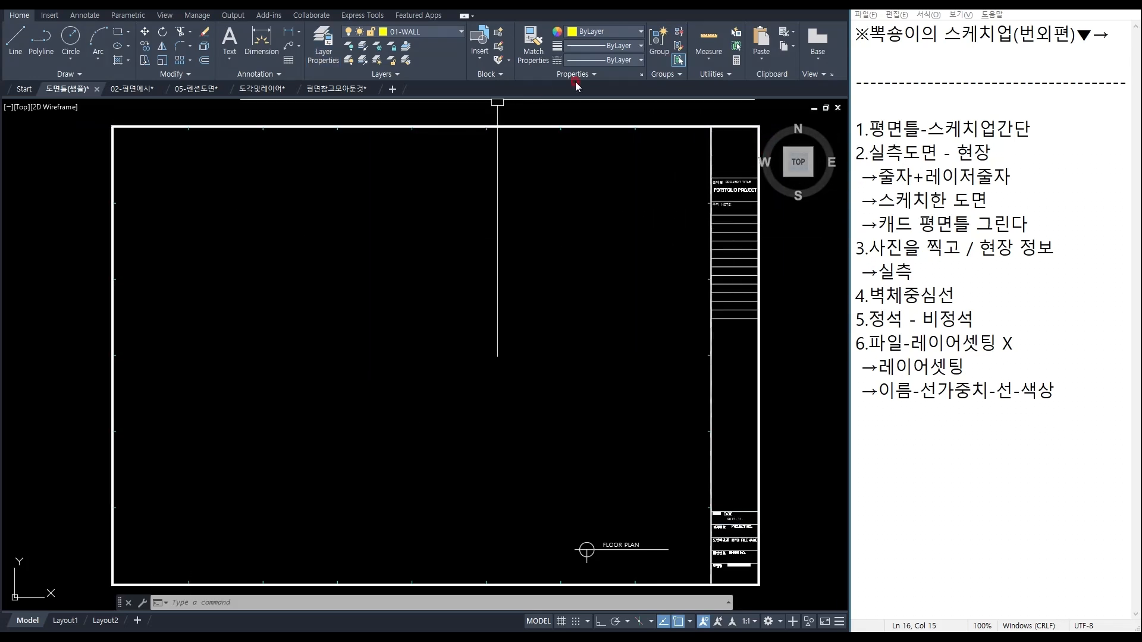
# Step: Reopen the layer manager, create a new layer named 07-TEXT and set its colour to white
pyautogui.write('la')
pyautogui.press('Return')
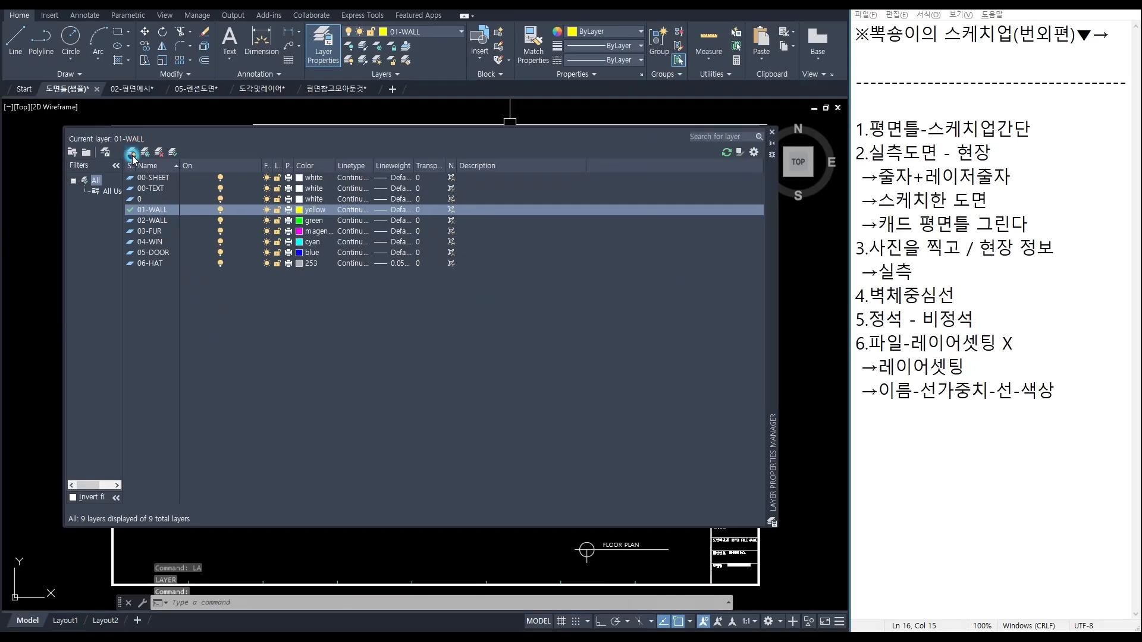
pyautogui.click(126, 68)
pyautogui.write('07-TEXT')
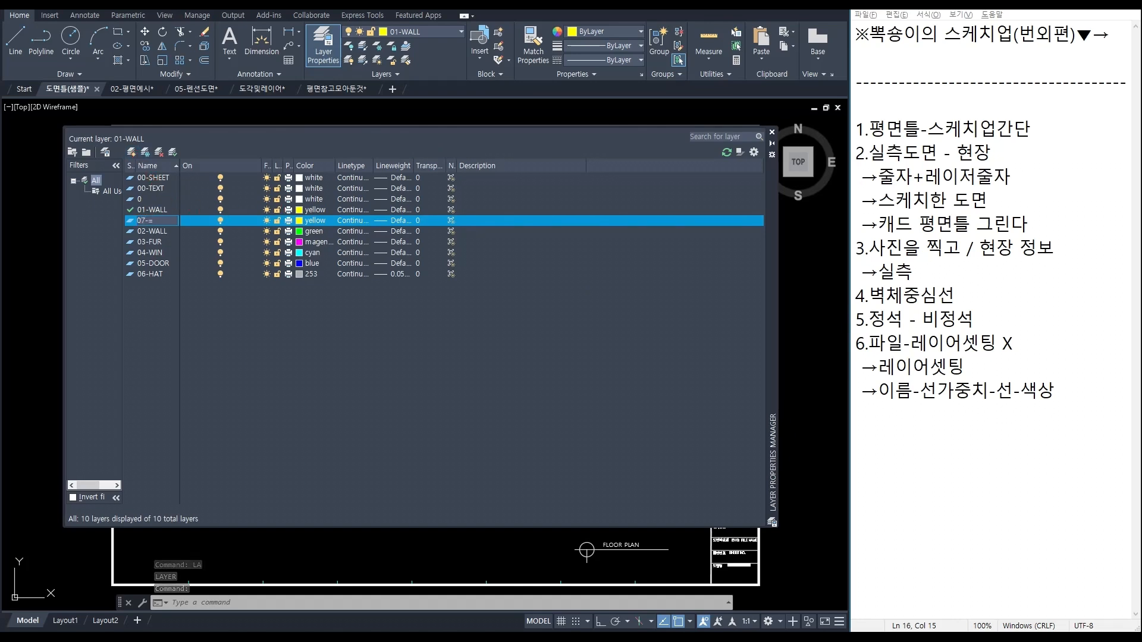
pyautogui.click(288, 210)
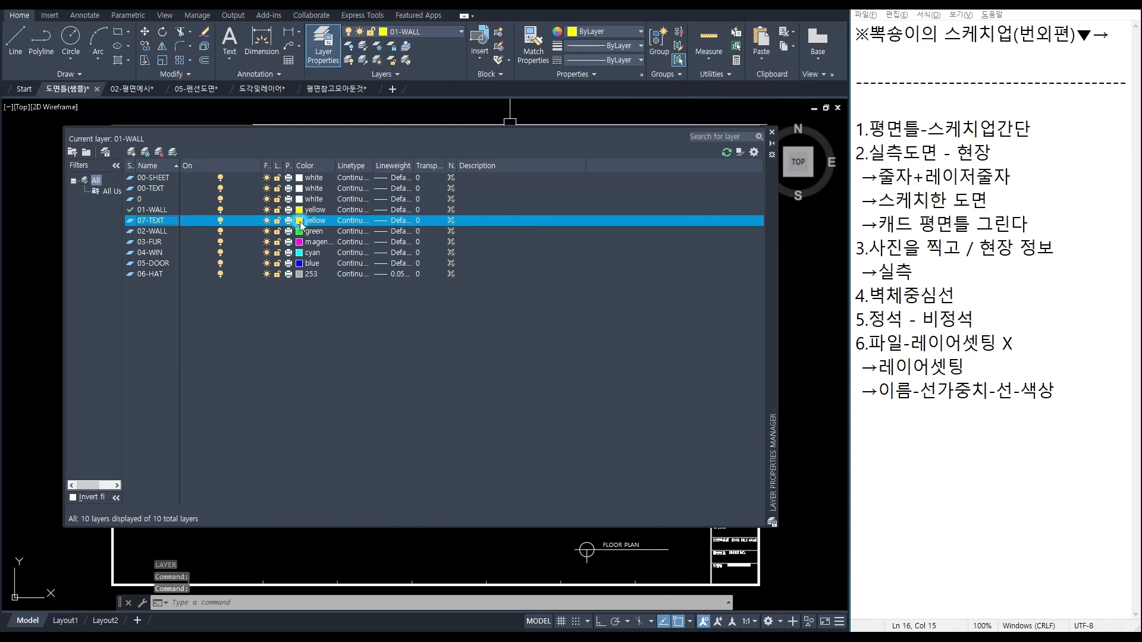
pyautogui.click(311, 221)
pyautogui.click(416, 312)
pyautogui.click(435, 380)
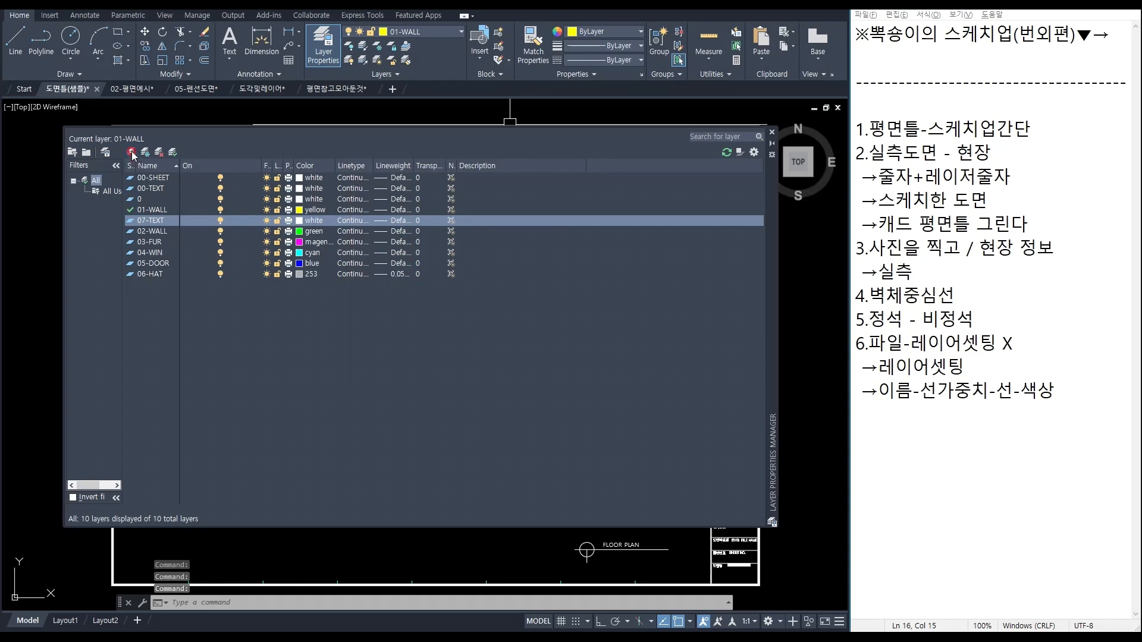
# Step: Create a new layer named 08-DIM, keep its colour white and close the layer manager
pyautogui.click(132, 153)
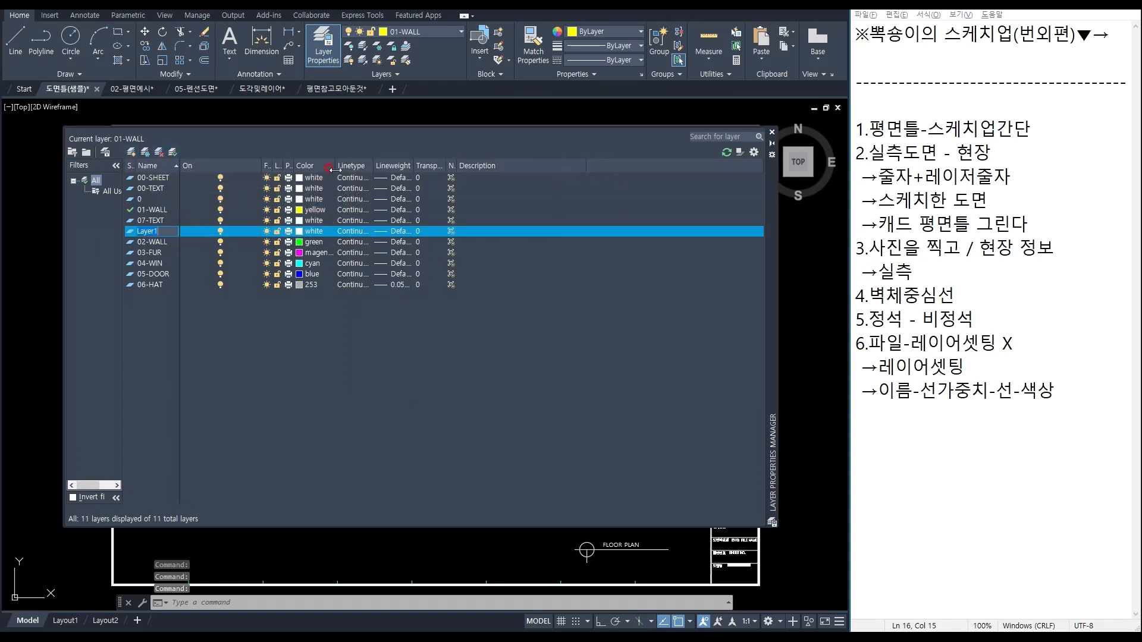
pyautogui.write('08-DIM')
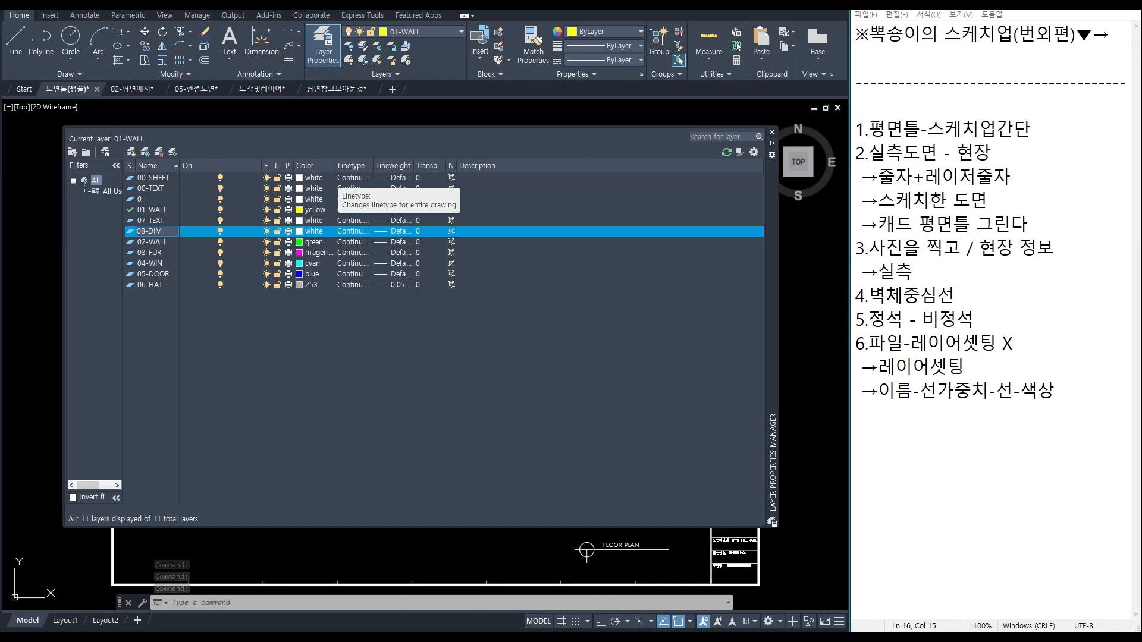
pyautogui.press('Return')
pyautogui.click(304, 232)
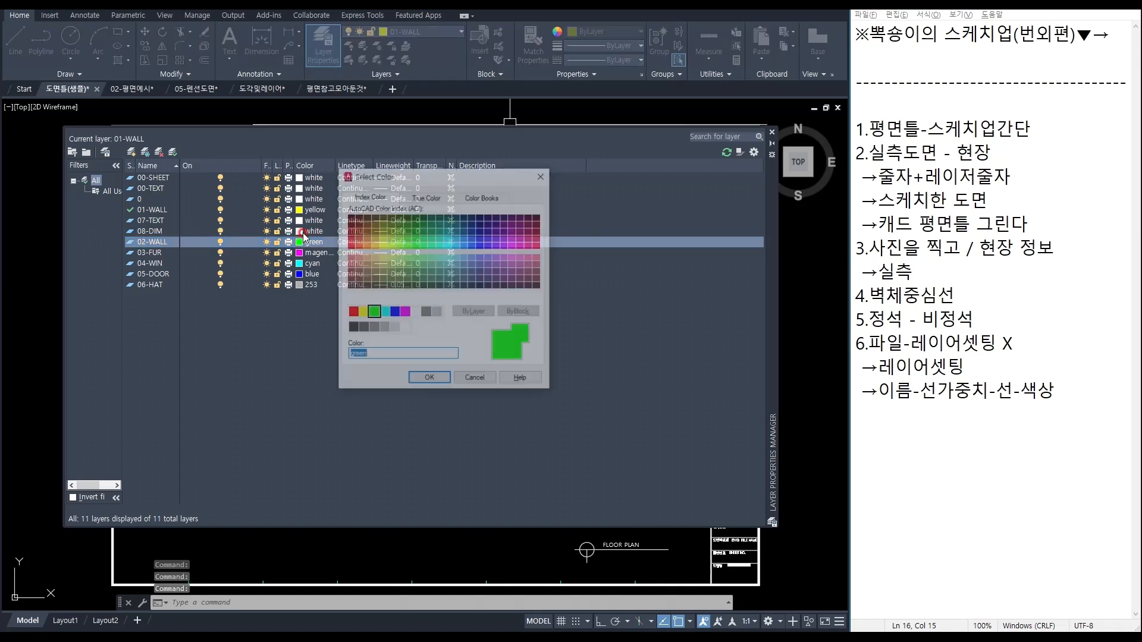
pyautogui.press('Escape')
pyautogui.click(304, 232)
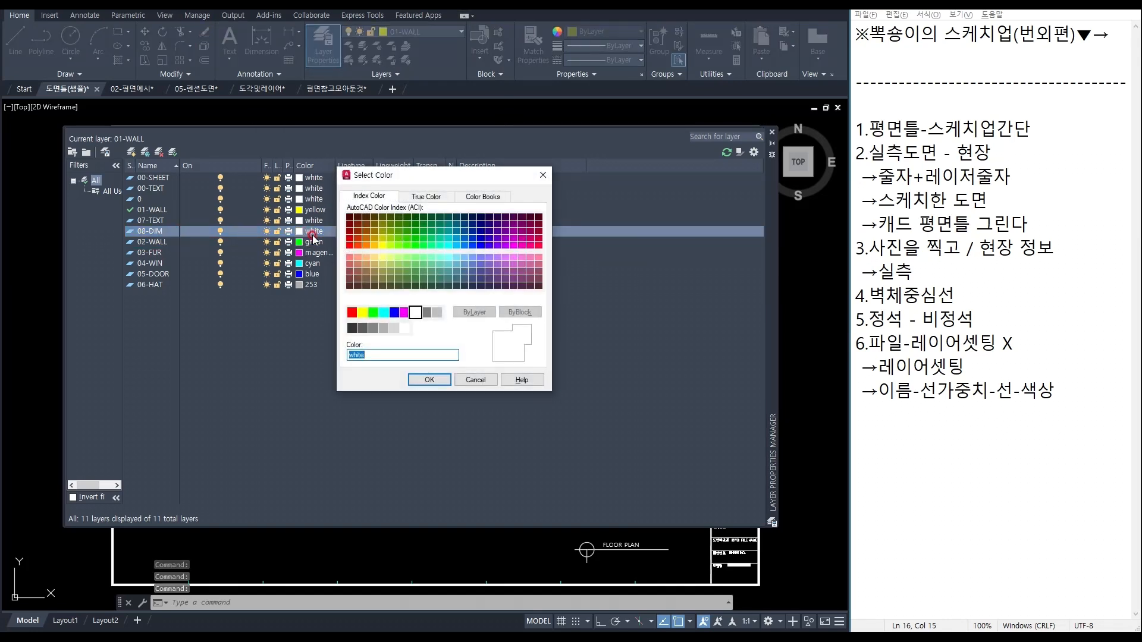
pyautogui.click(429, 379)
pyautogui.click(280, 231)
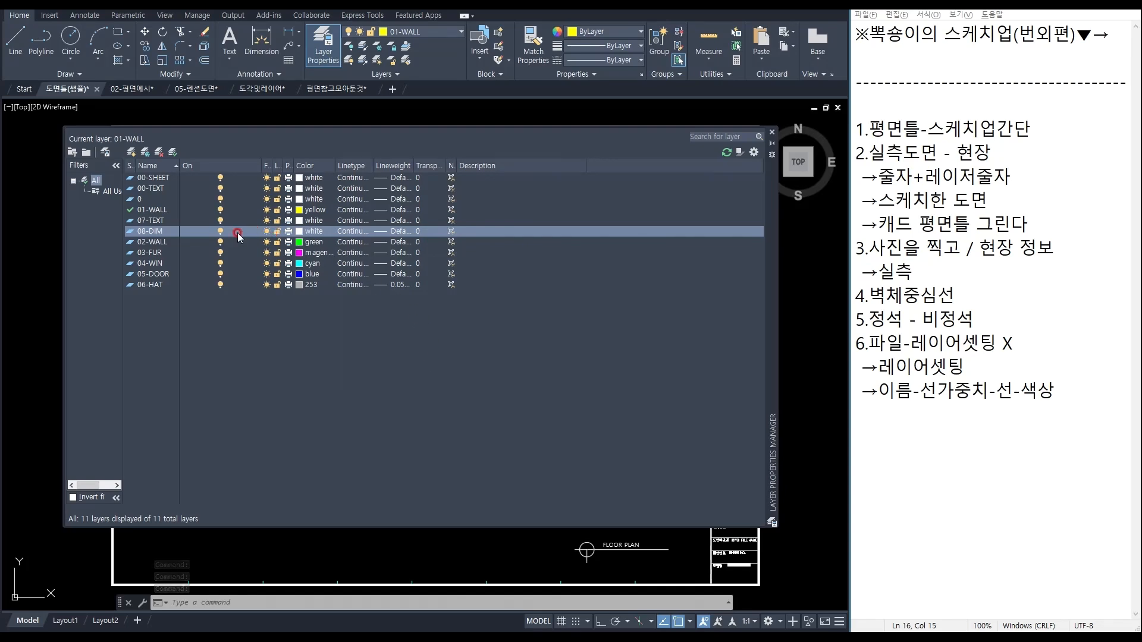
pyautogui.click(148, 233)
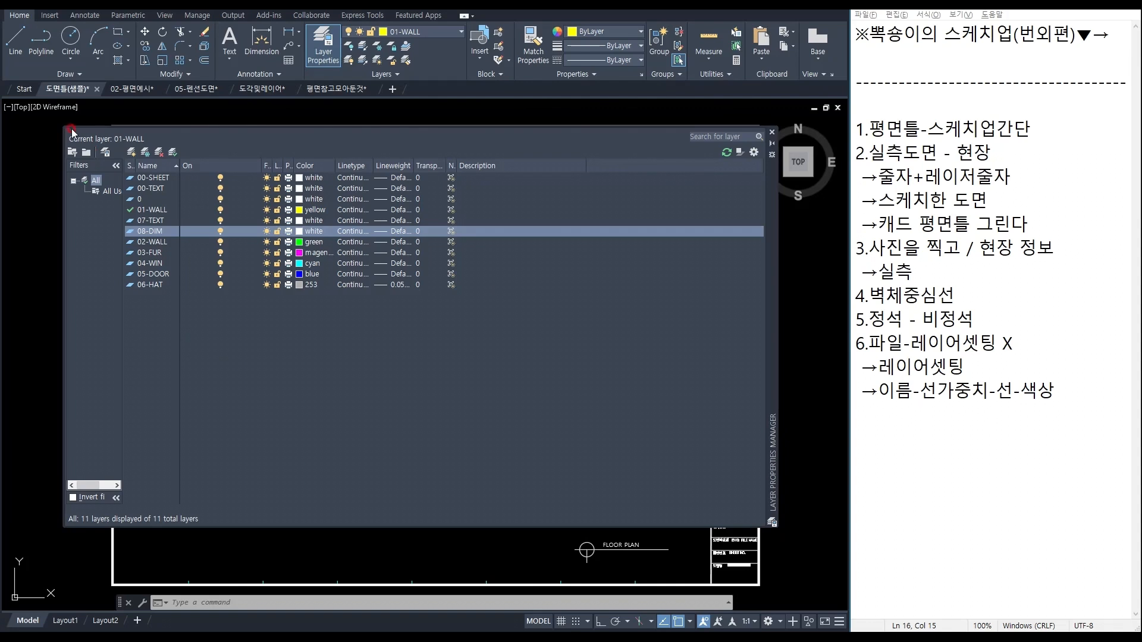
pyautogui.click(771, 134)
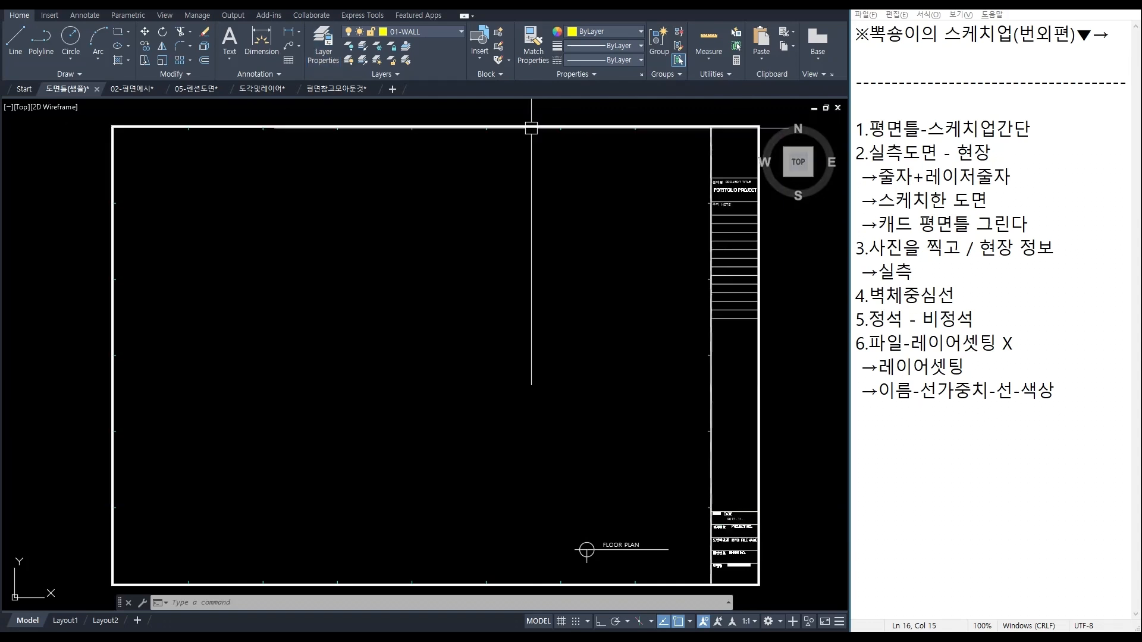
# Step: Reopen the layer manager to review the numbered layer list, and close it again
pyautogui.write('la')
pyautogui.press('Return')
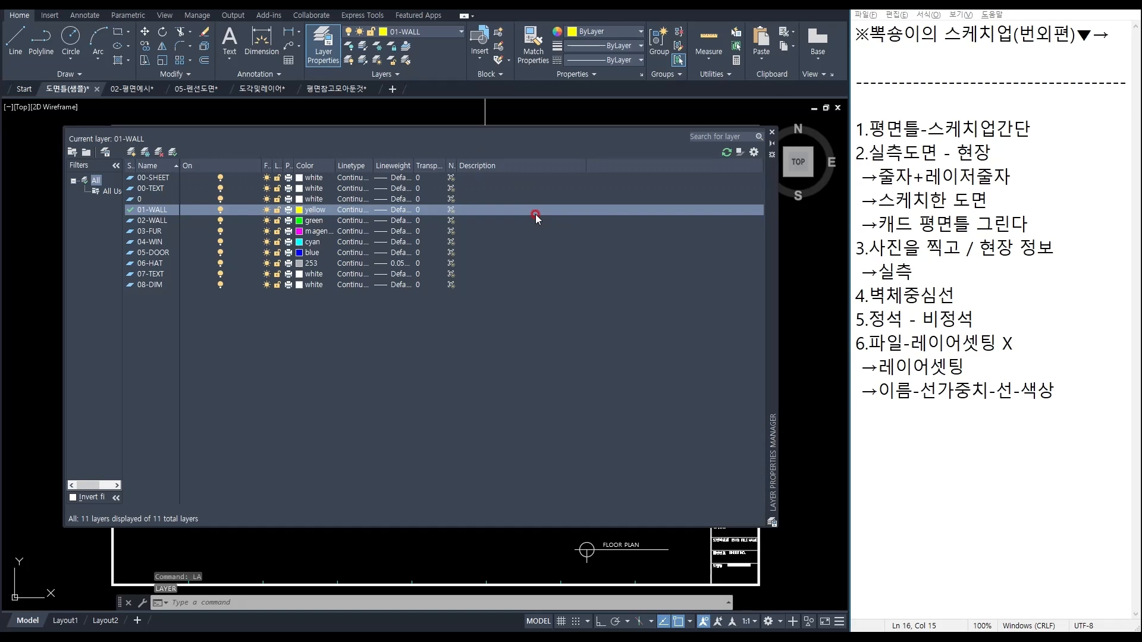
pyautogui.click(772, 134)
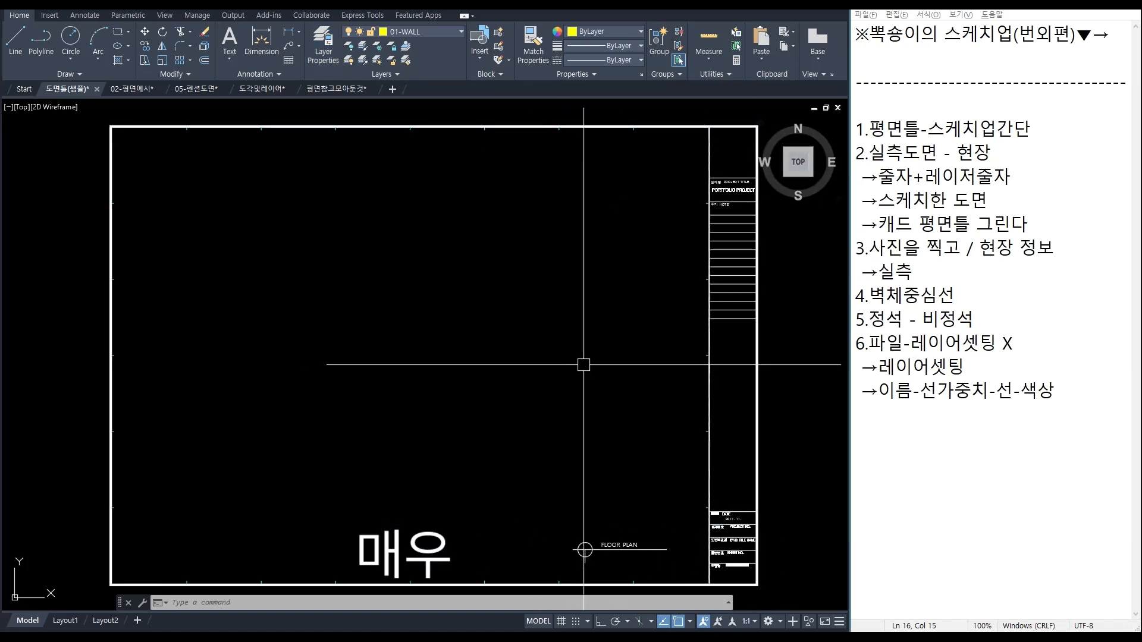
pyautogui.moveTo(584, 365); pyautogui.dragTo(572, 359, button='middle')
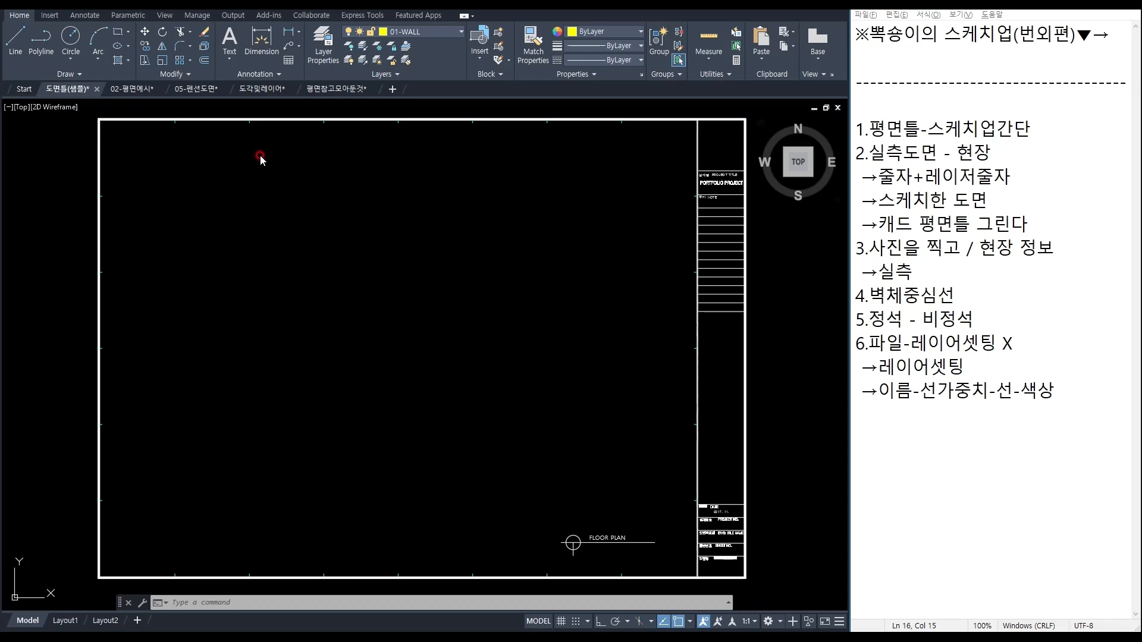
# Step: Switch to the photo viewer, examine the overall width and height of the hand-drawn floor plan, and close the image
pyautogui.hotkey('alt', 'Tab')
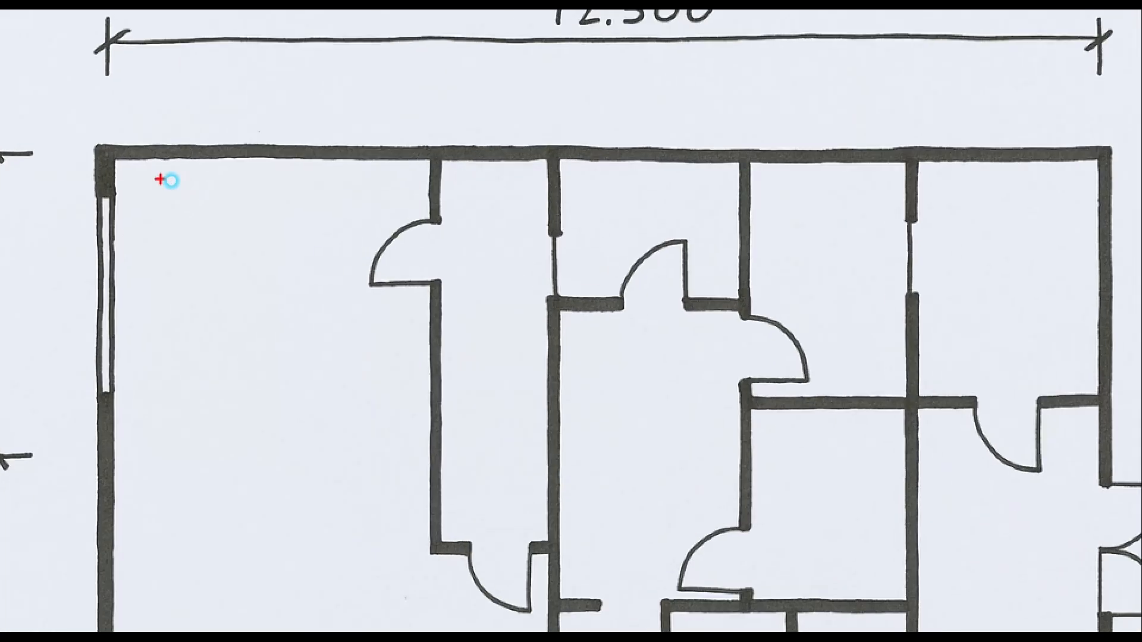
pyautogui.moveTo(157, 172); pyautogui.dragTo(1047, 172)
pyautogui.moveTo(184, 194); pyautogui.dragTo(184, 470)
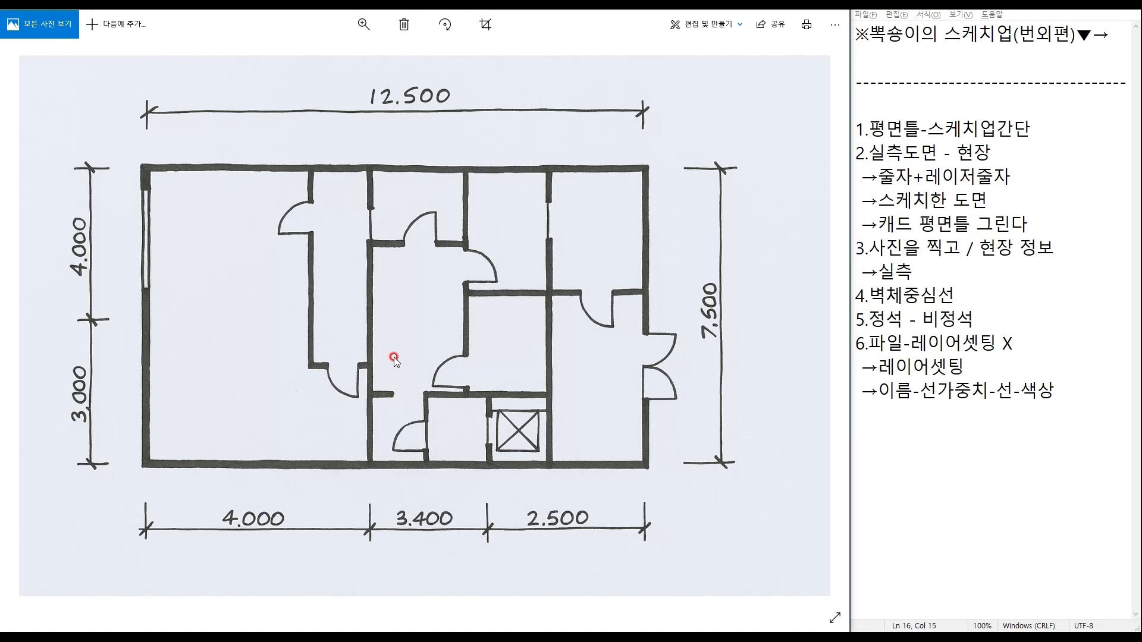
pyautogui.hotkey('alt', 'F4')
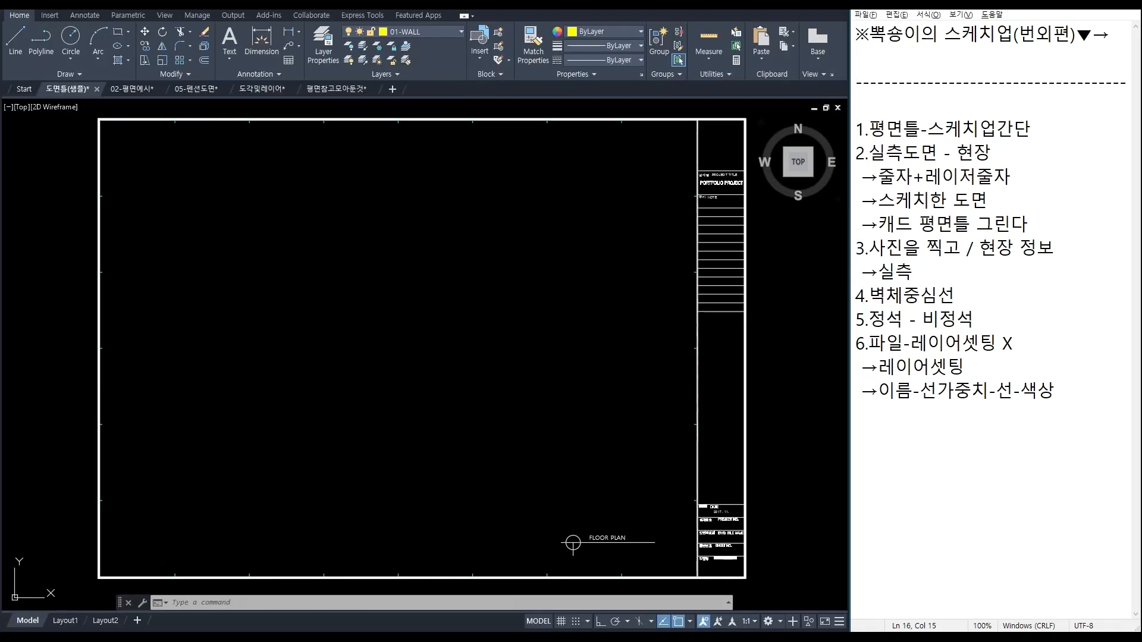
# Step: Switch to the text notes and add item "7.평면틀" with the sub-line "→건축벽체 / 입구문 / 계단"
pyautogui.write('평면트')
pyautogui.moveTo(862, 391); pyautogui.dragTo(879, 391)
pyautogui.hotkey('ctrl', 'c')
pyautogui.click(870, 439)
pyautogui.hotkey('ctrl', 'v')
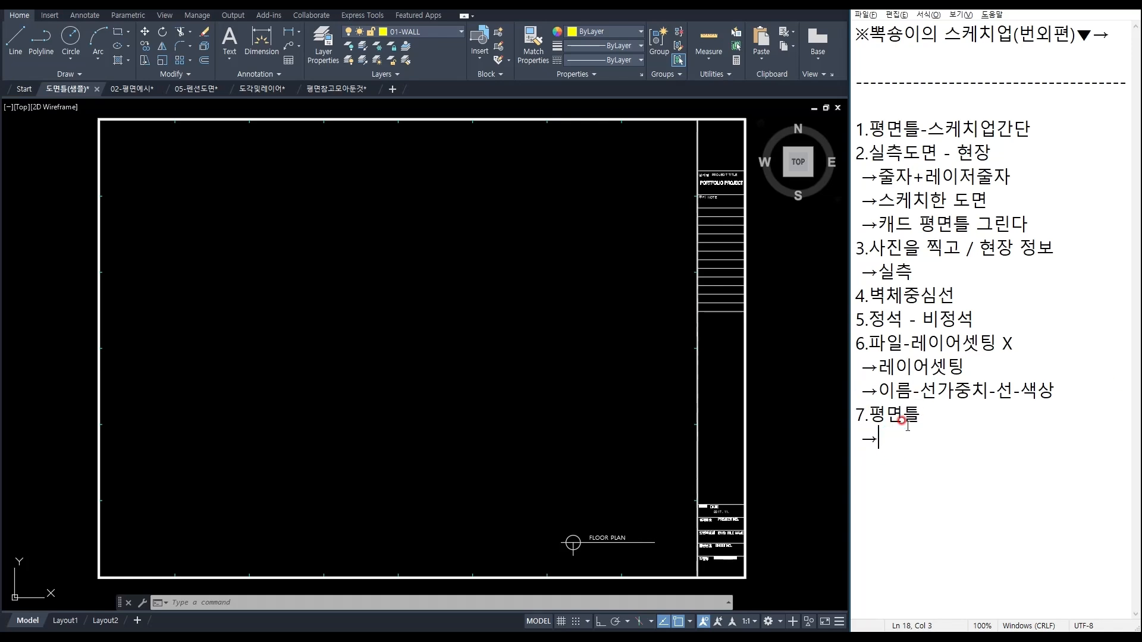
pyautogui.write('건축')
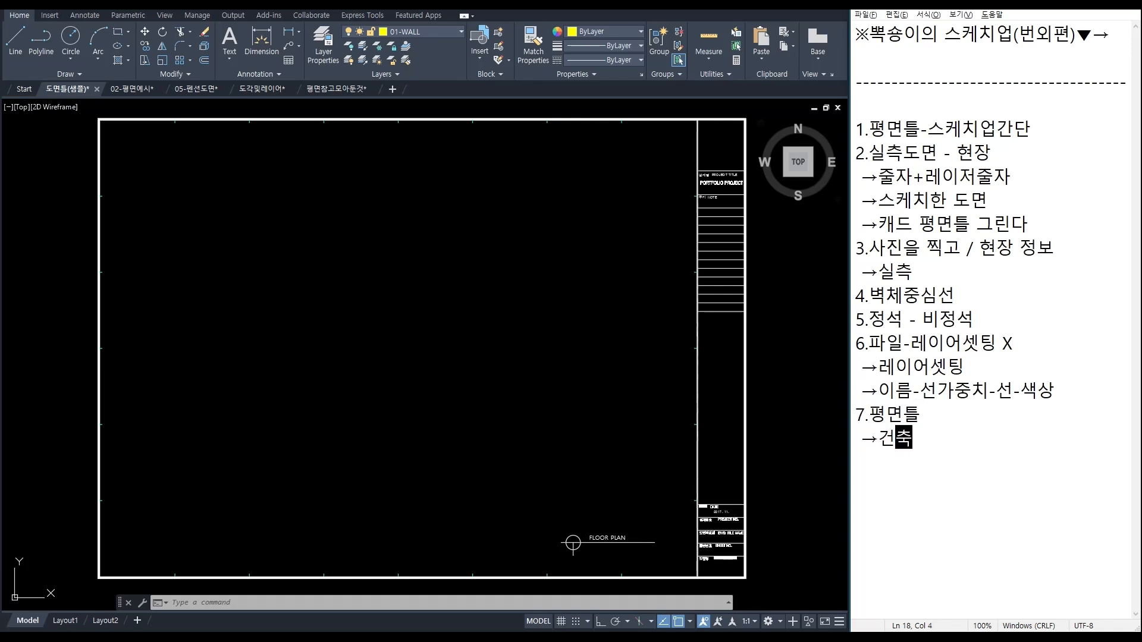
pyautogui.write('벽체 / 입구문 ')
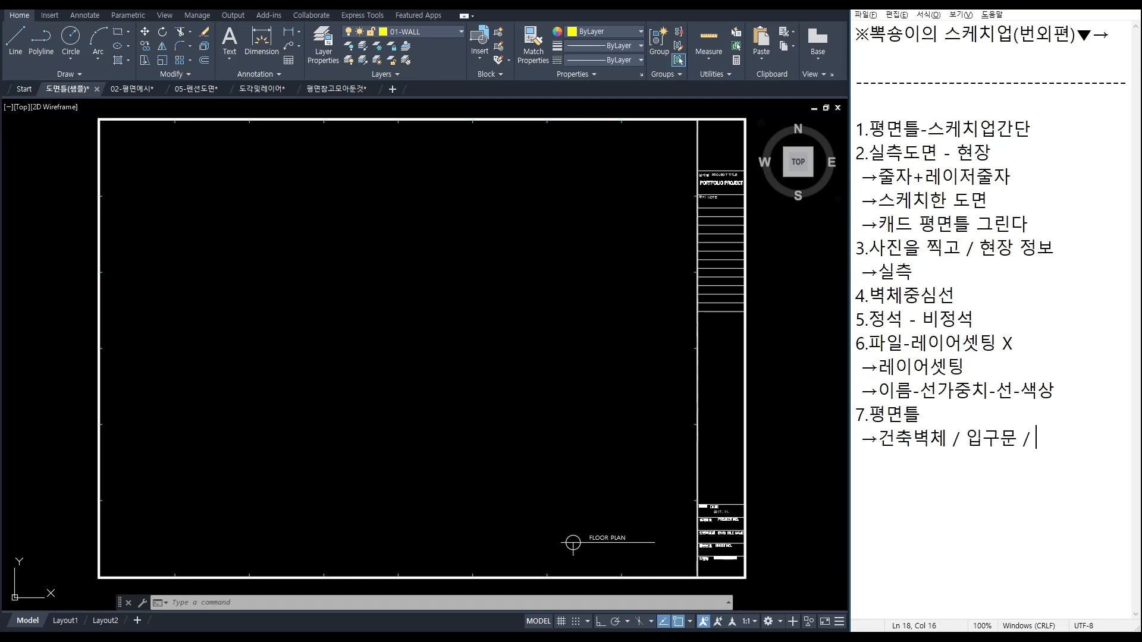
pyautogui.write('/ 계단')
pyautogui.press('Return')
# Step: Add the sub-lines "→건축창호", "→치수선 / 해치" and "→면적" under item 7 of the notes
pyautogui.write('→건축')
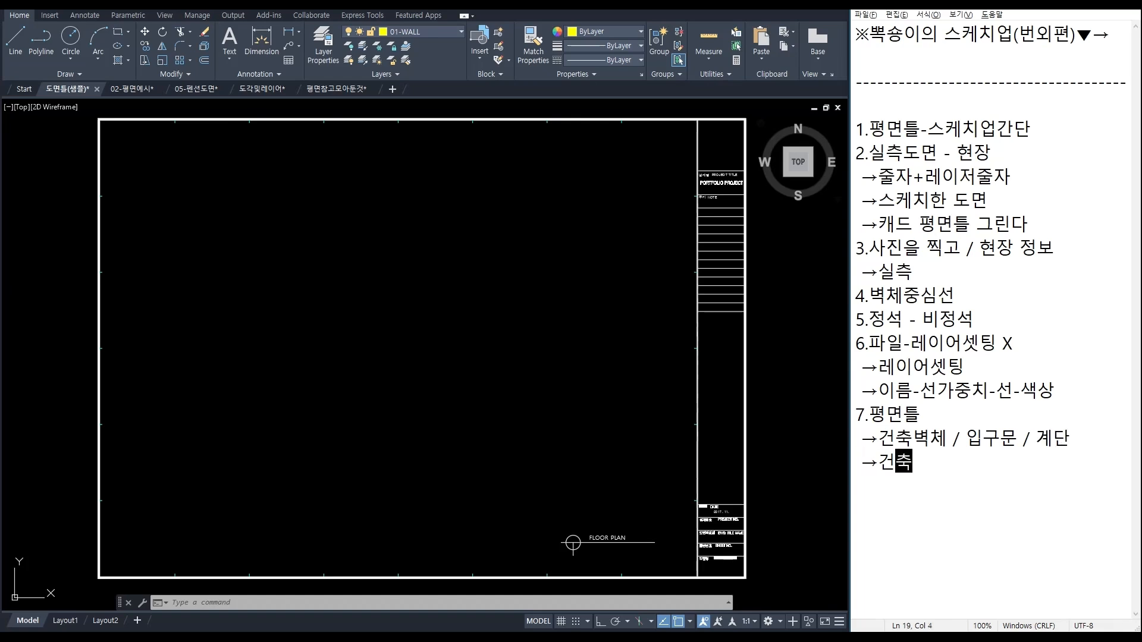
pyautogui.write('창ㅎ→치수선')
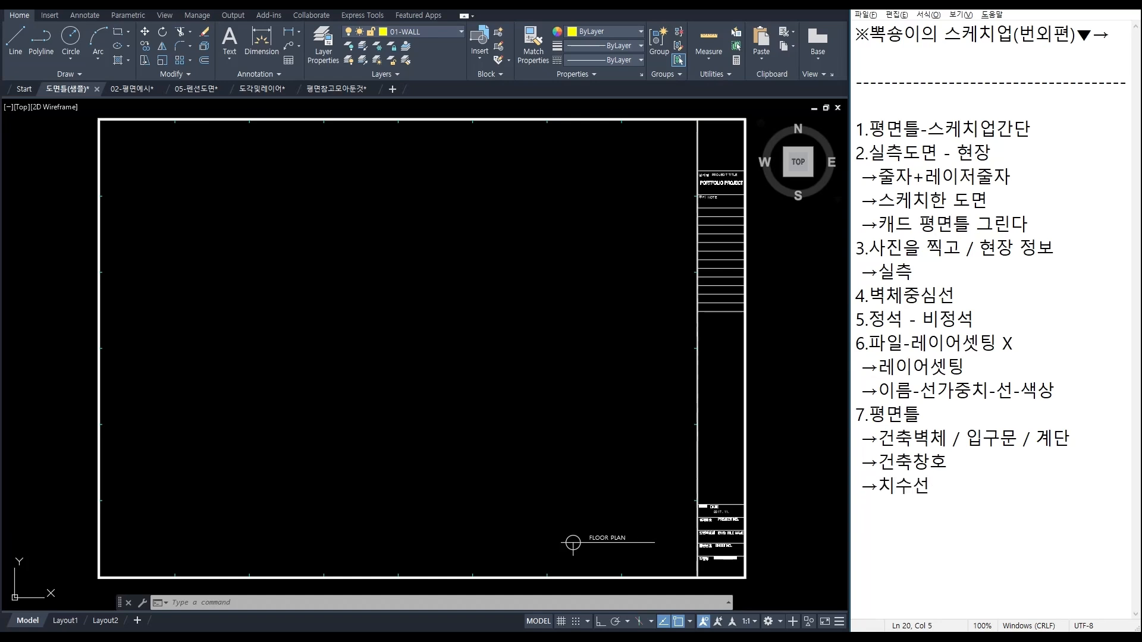
pyautogui.write(' / 해치')
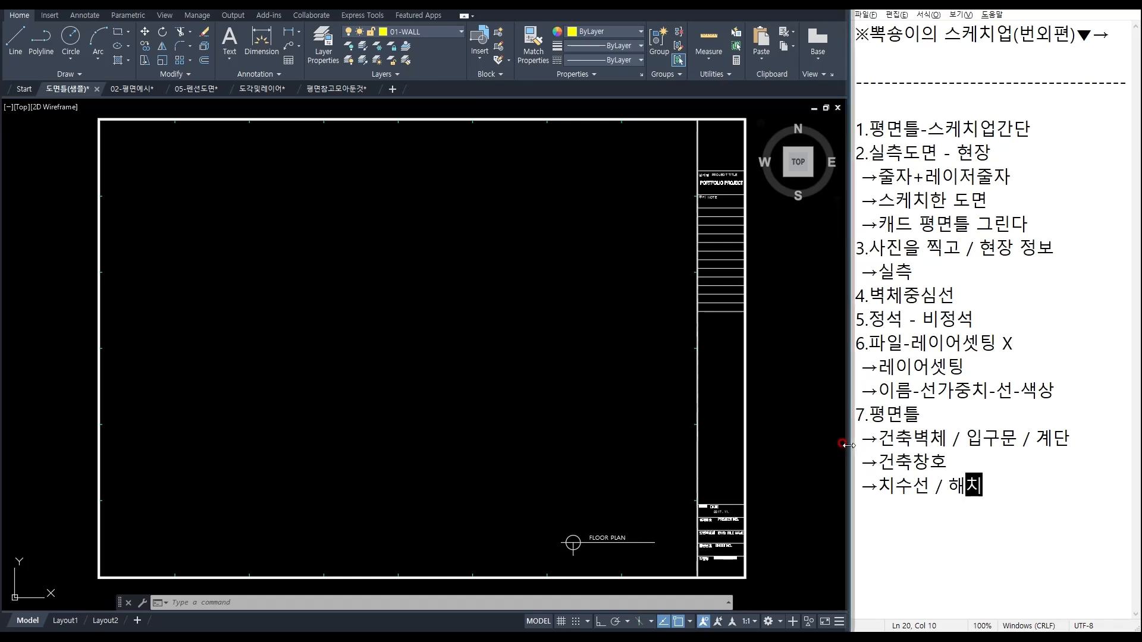
pyautogui.press('Return')
pyautogui.write('→면적')
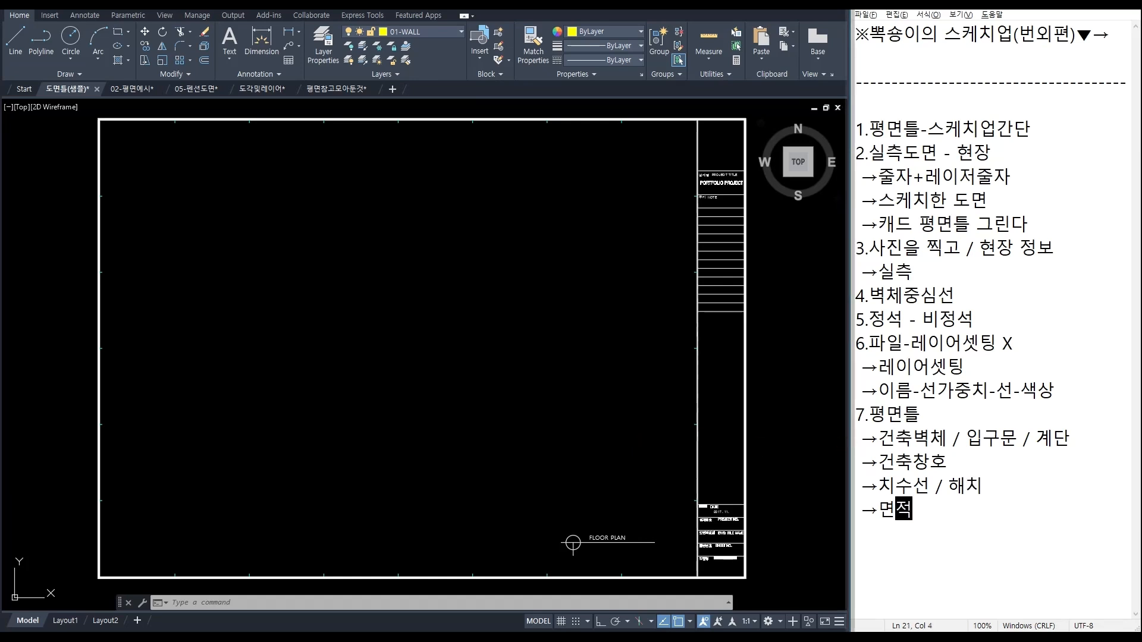
# Step: Return to AutoCAD and place a vertical construction line in the empty area to the right of the sheet frame
pyautogui.scroll(-5, 548, 385)
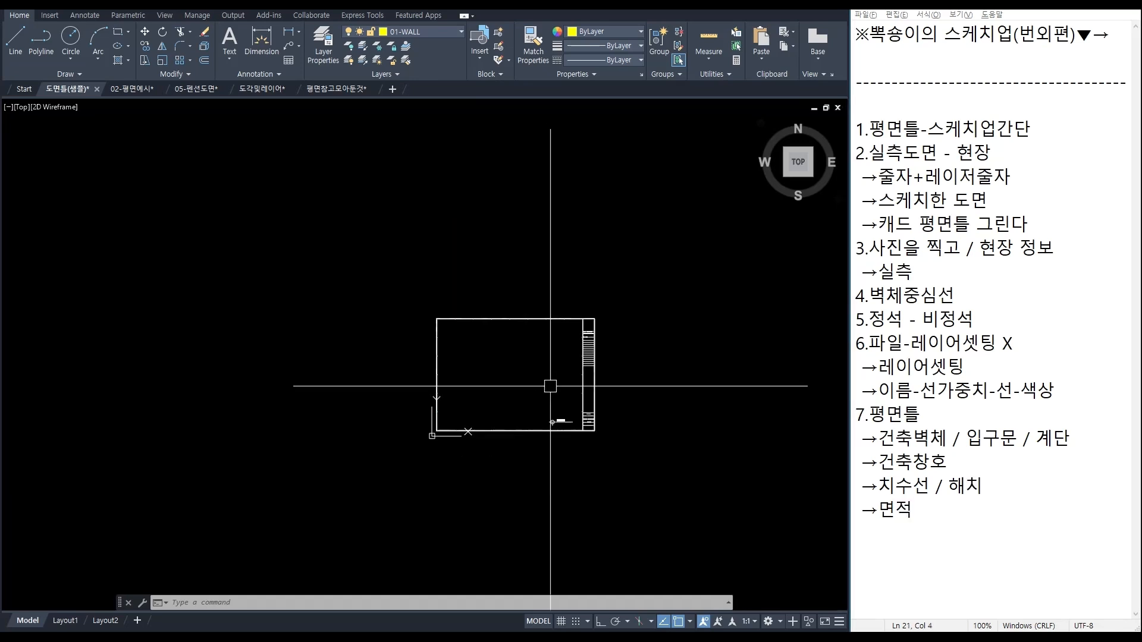
pyautogui.moveTo(548, 385); pyautogui.dragTo(437, 362, button='middle')
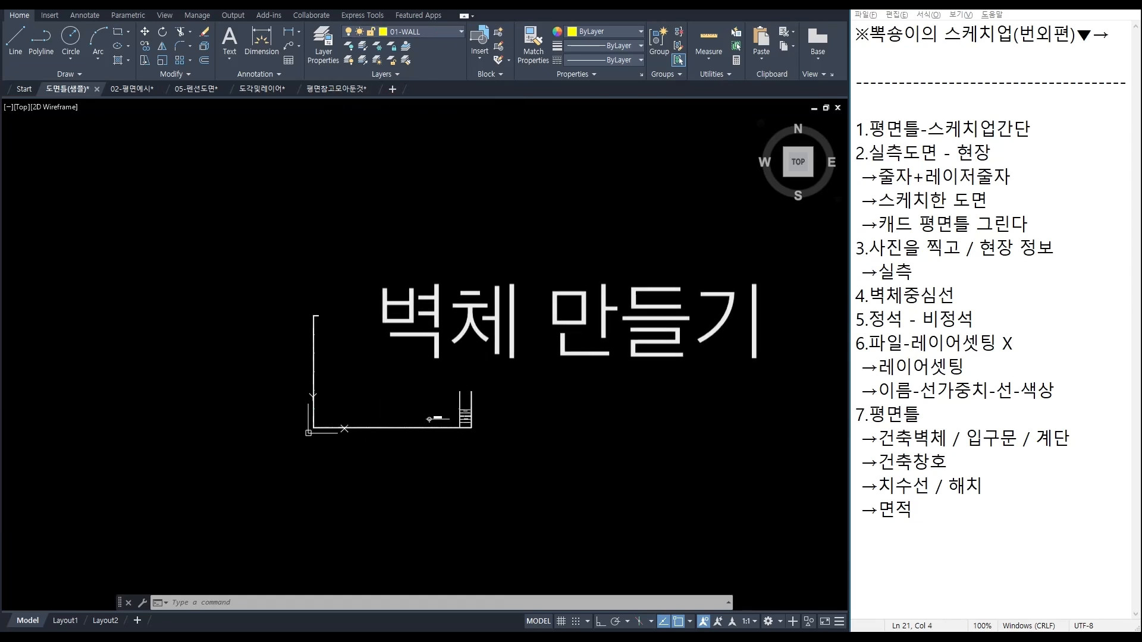
pyautogui.moveTo(599, 331); pyautogui.dragTo(538, 321, button='middle')
pyautogui.write('XL')
pyautogui.press('Return')
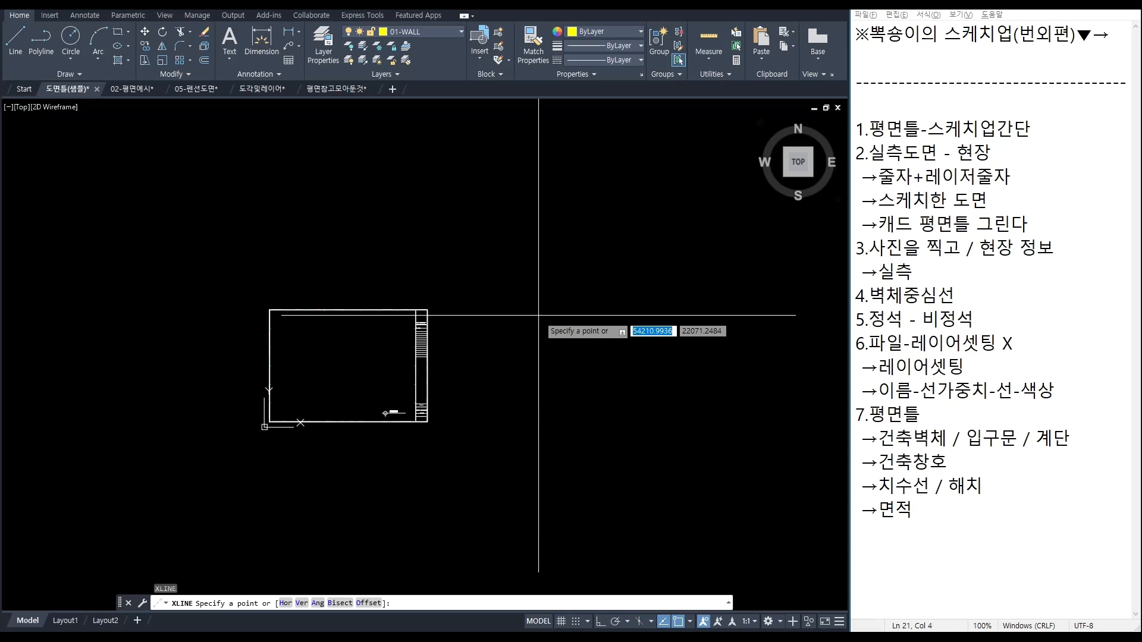
pyautogui.write('V')
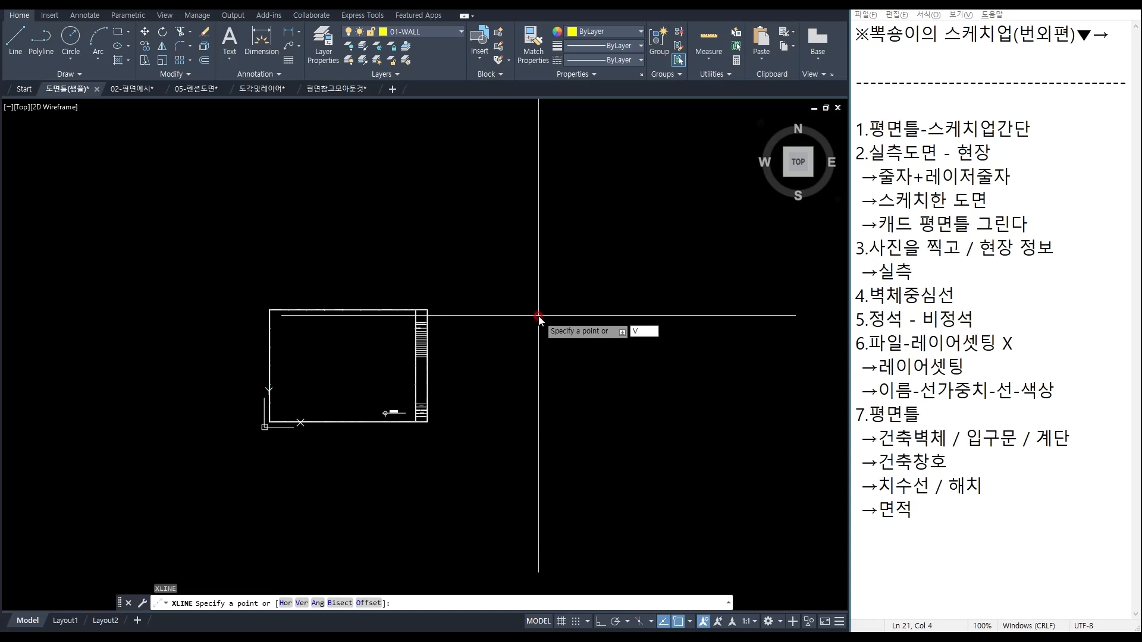
pyautogui.press('Return')
pyautogui.click(525, 315)
pyautogui.press('Escape')
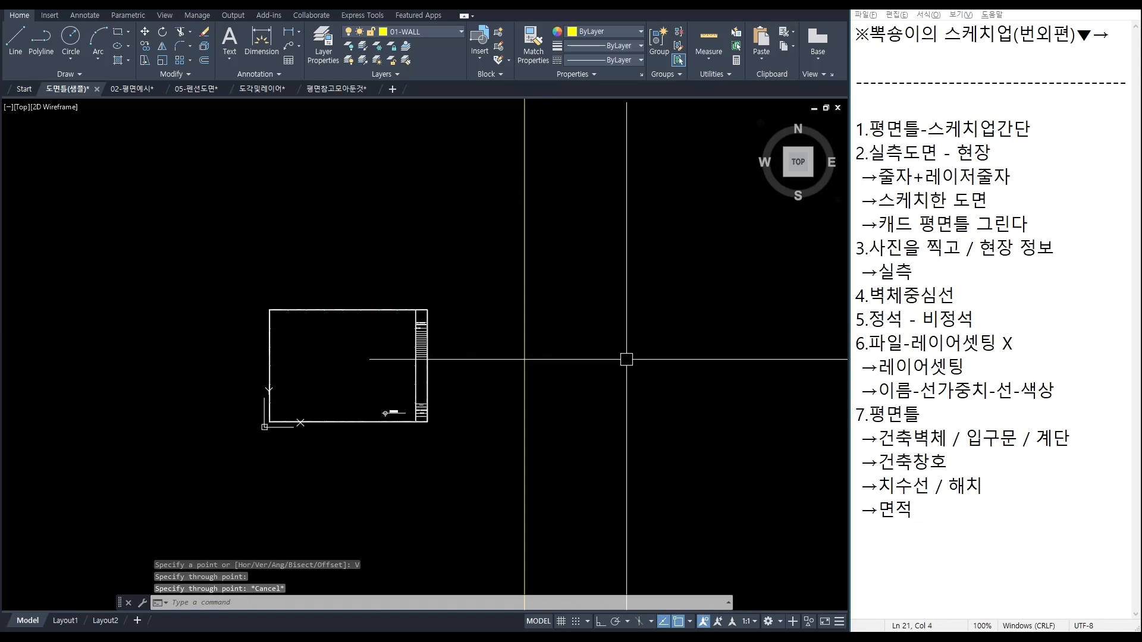
# Step: Offset the vertical construction line 12500 to the right for the plan's overall width
pyautogui.press('alt')
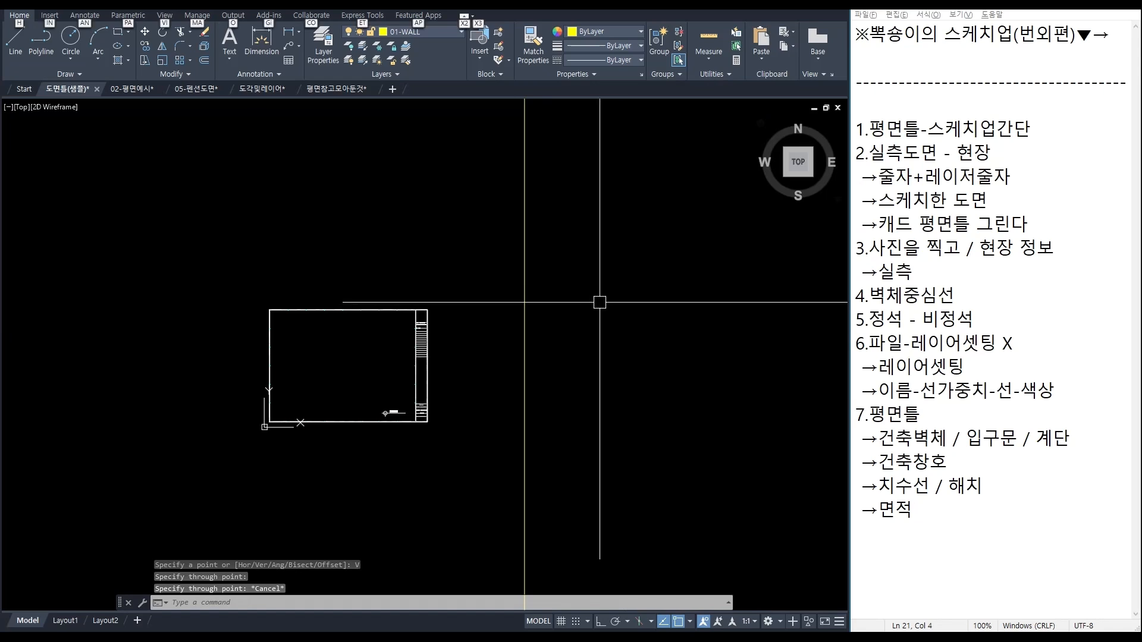
pyautogui.click(600, 303)
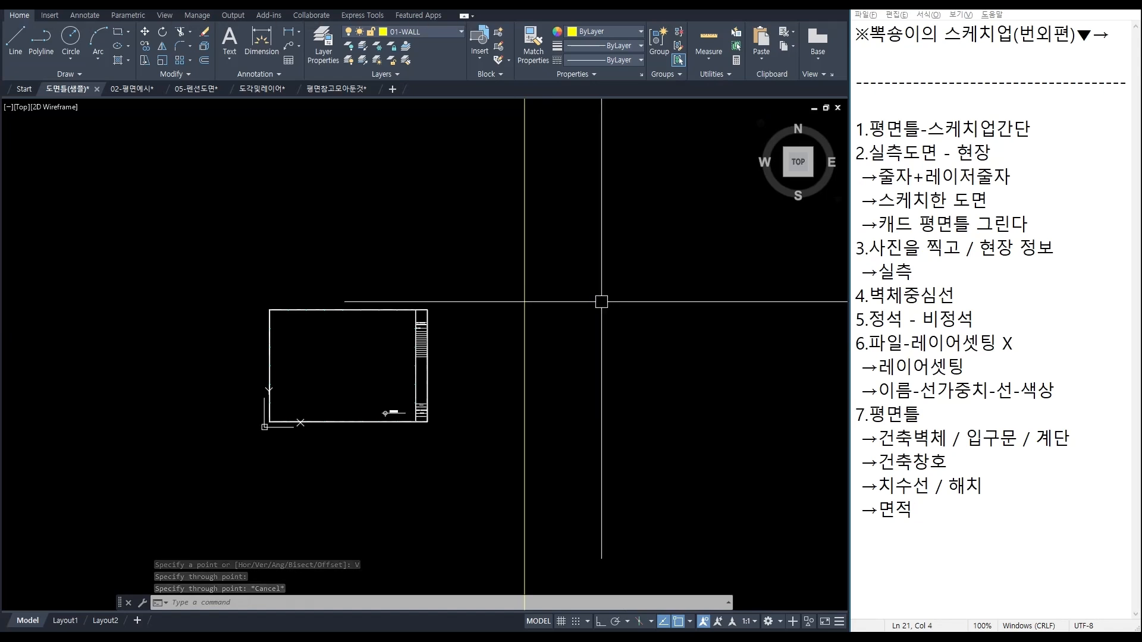
pyautogui.write('o')
pyautogui.press('Return')
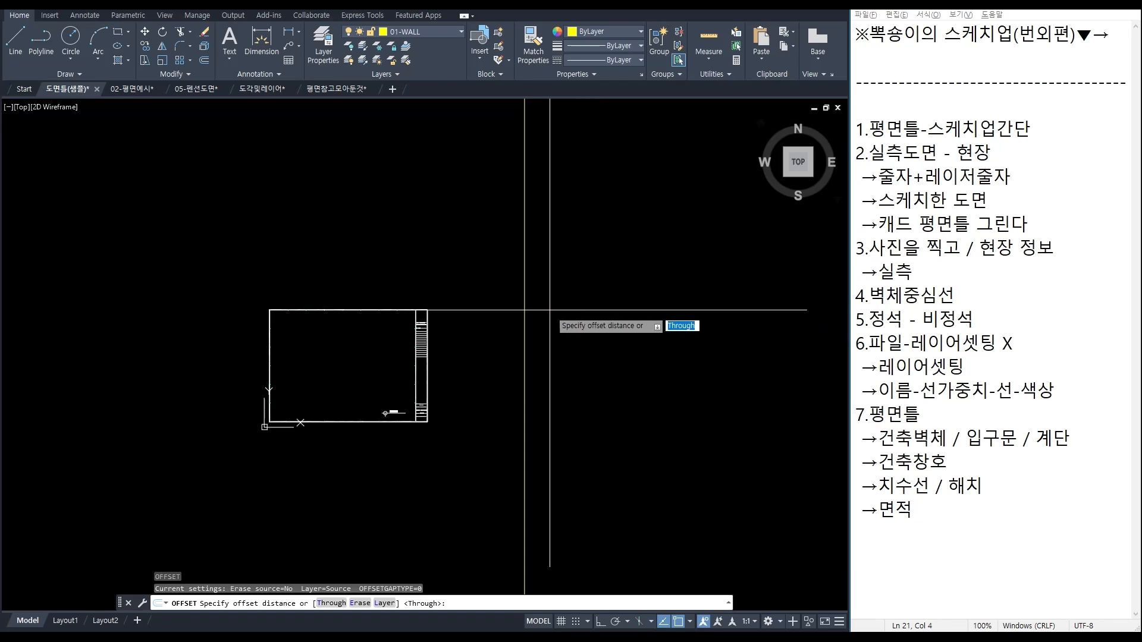
pyautogui.write('12500')
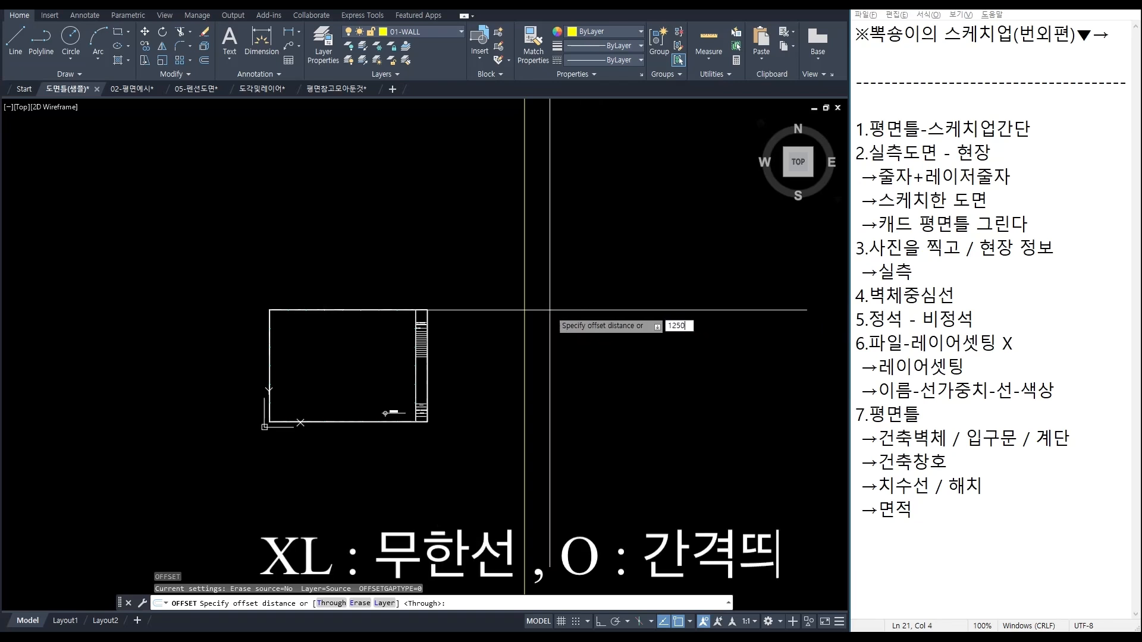
pyautogui.press('Return')
pyautogui.click(524, 315)
pyautogui.click(718, 324)
pyautogui.press('Escape')
# Step: Place a horizontal construction line crossing the two vertical construction lines, near the upper part of the sheet frame
pyautogui.write('XL')
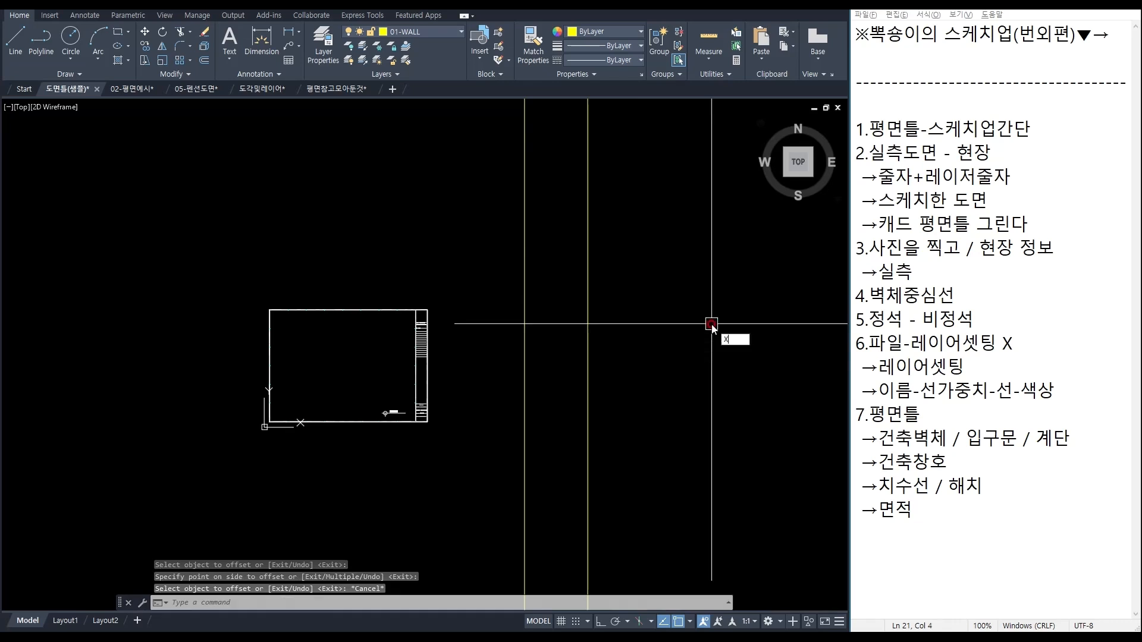
pyautogui.press('Return')
pyautogui.write('H')
pyautogui.press('Return')
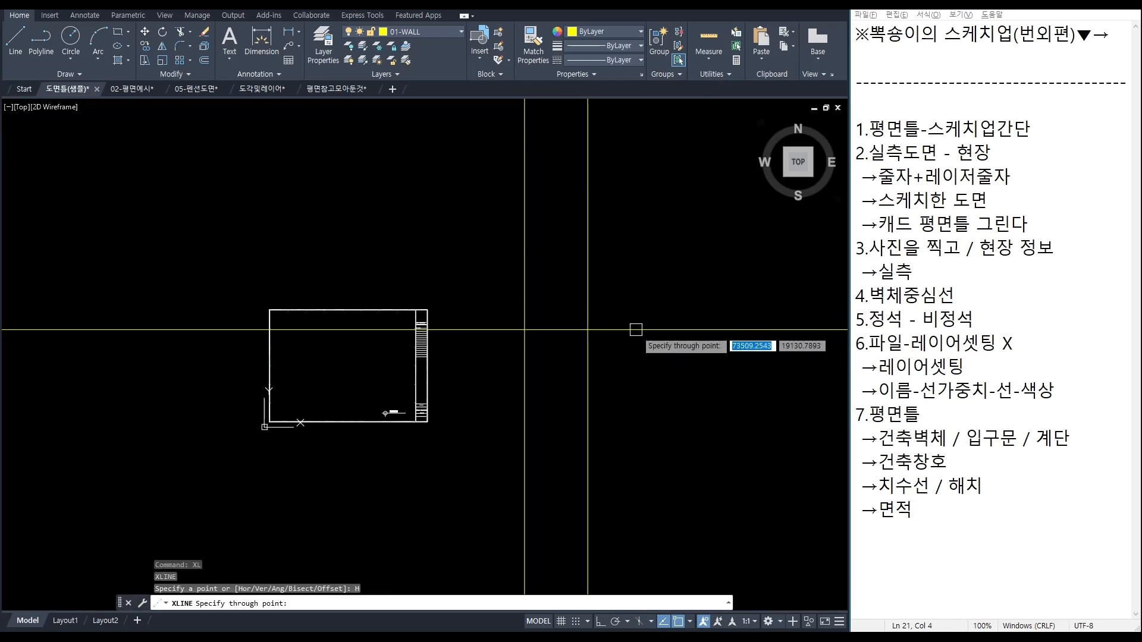
pyautogui.click(703, 327)
pyautogui.press('Return')
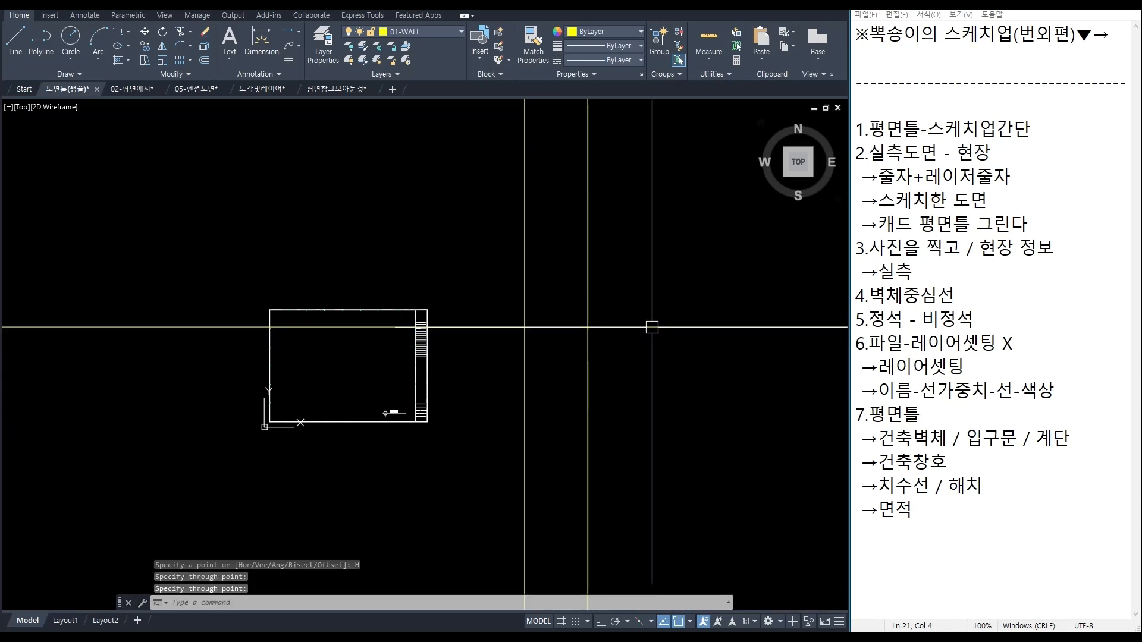
# Step: Offset the horizontal construction line 7500 downward for the plan's overall depth
pyautogui.write('O')
pyautogui.press('Return')
pyautogui.write('7500')
pyautogui.press('Return')
pyautogui.click(631, 327)
pyautogui.click(650, 429)
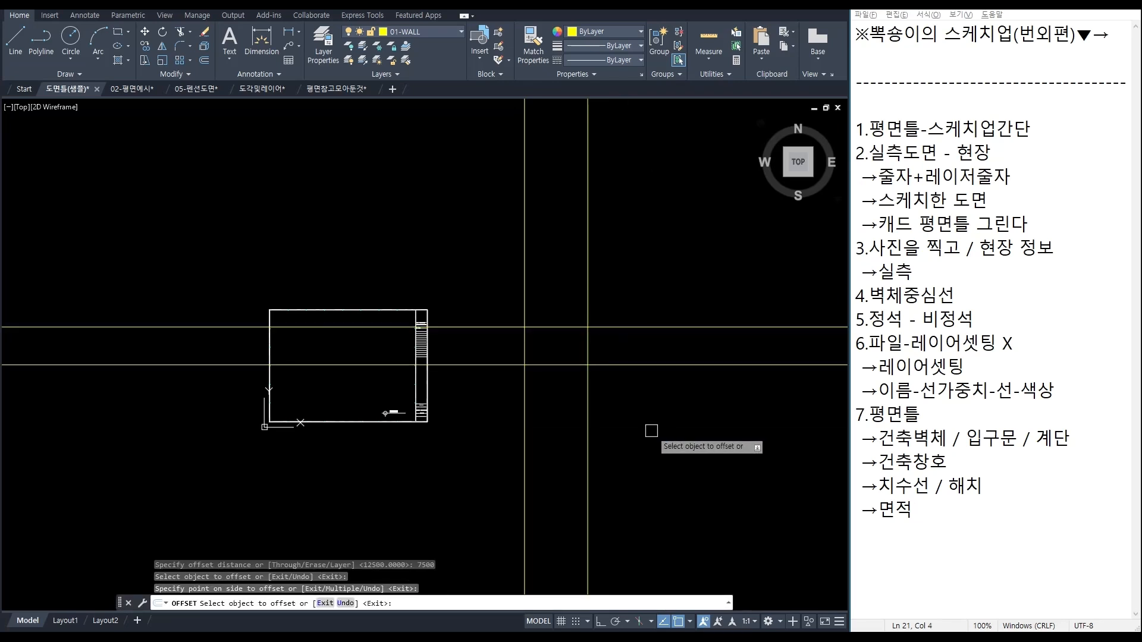
pyautogui.press('Escape')
pyautogui.scroll(6, 591, 357)
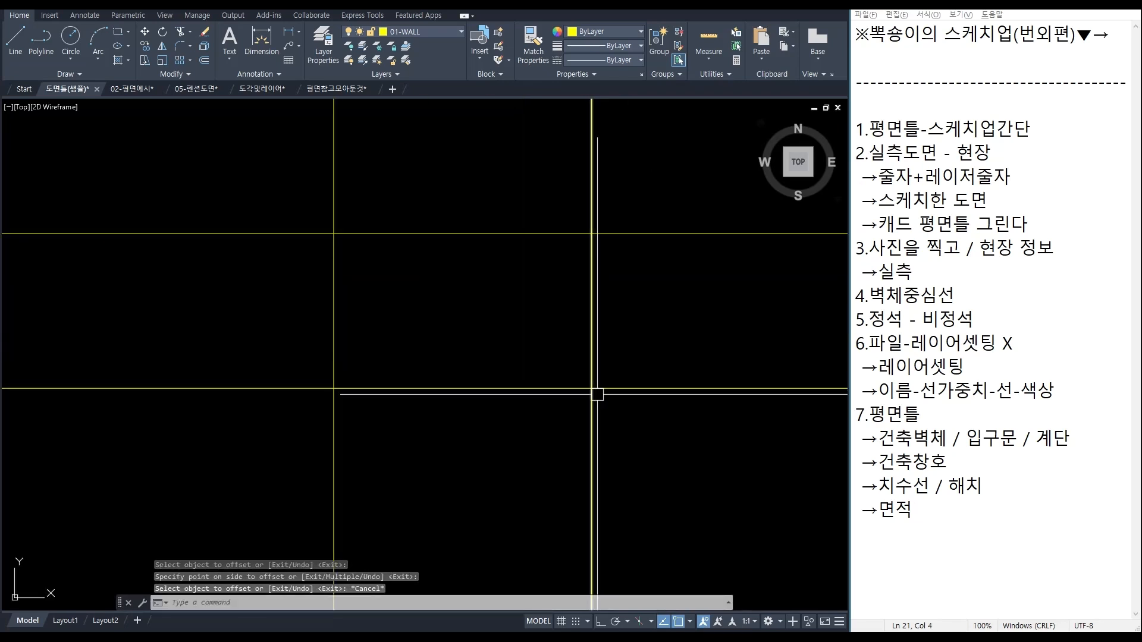
pyautogui.hotkey('ctrl', 'shift', '3')
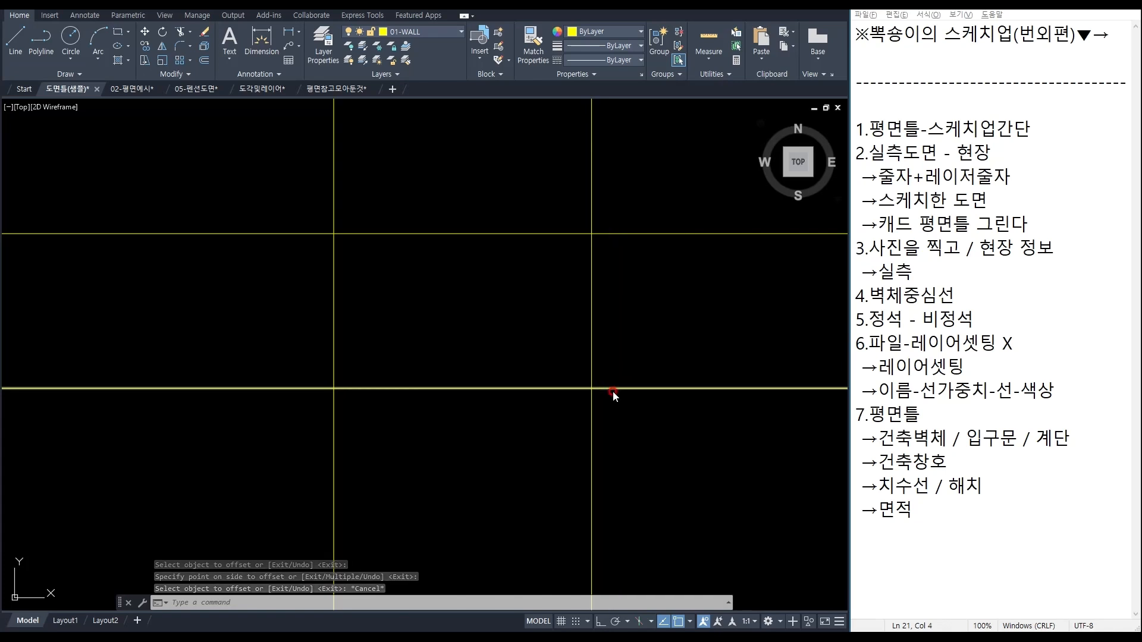
# Step: Offset each of the four construction lines 200 outward to form the outer wall thickness
pyautogui.hotkey('alt', 'Tab')
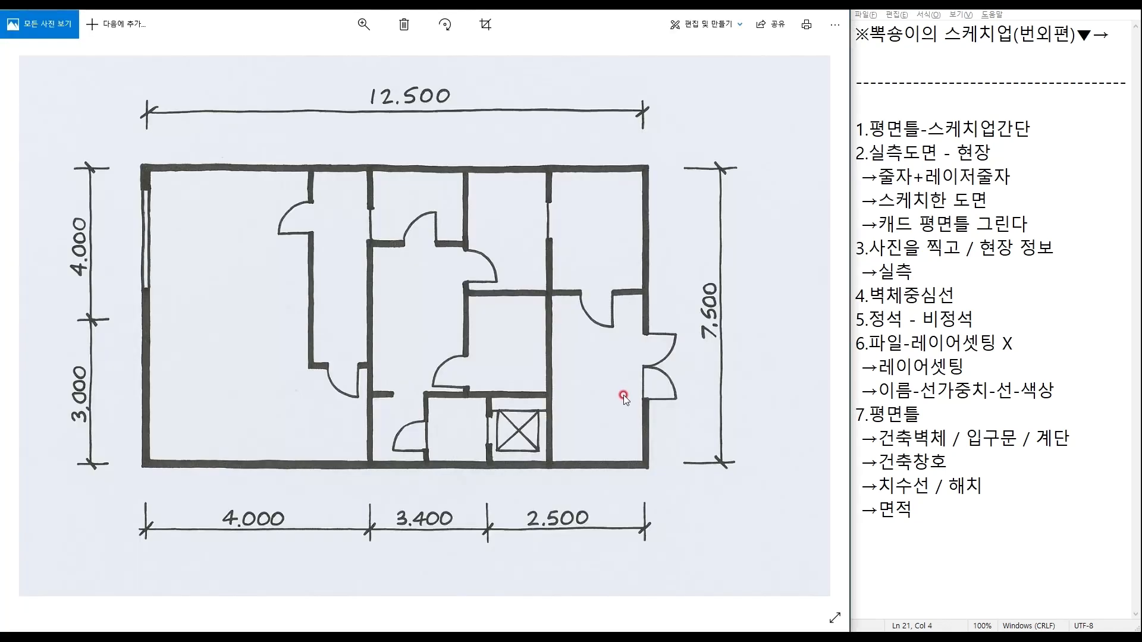
pyautogui.hotkey('alt', 'Tab')
pyautogui.write('o')
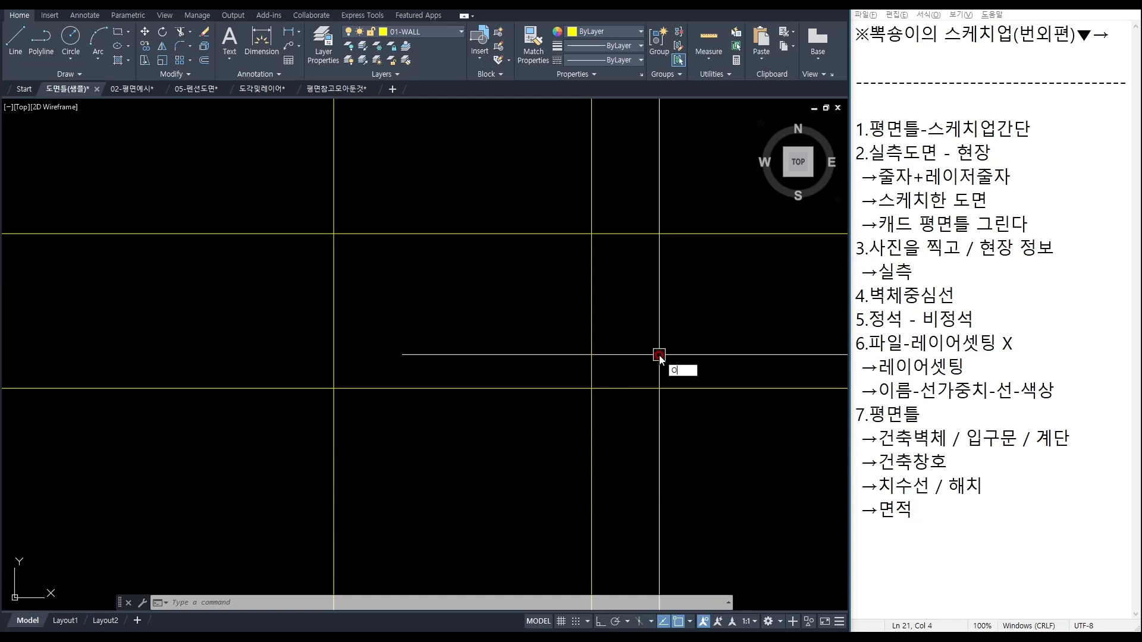
pyautogui.press('Return')
pyautogui.write('200')
pyautogui.press('Return')
pyautogui.click(593, 326)
pyautogui.click(693, 325)
pyautogui.click(647, 233)
pyautogui.click(619, 179)
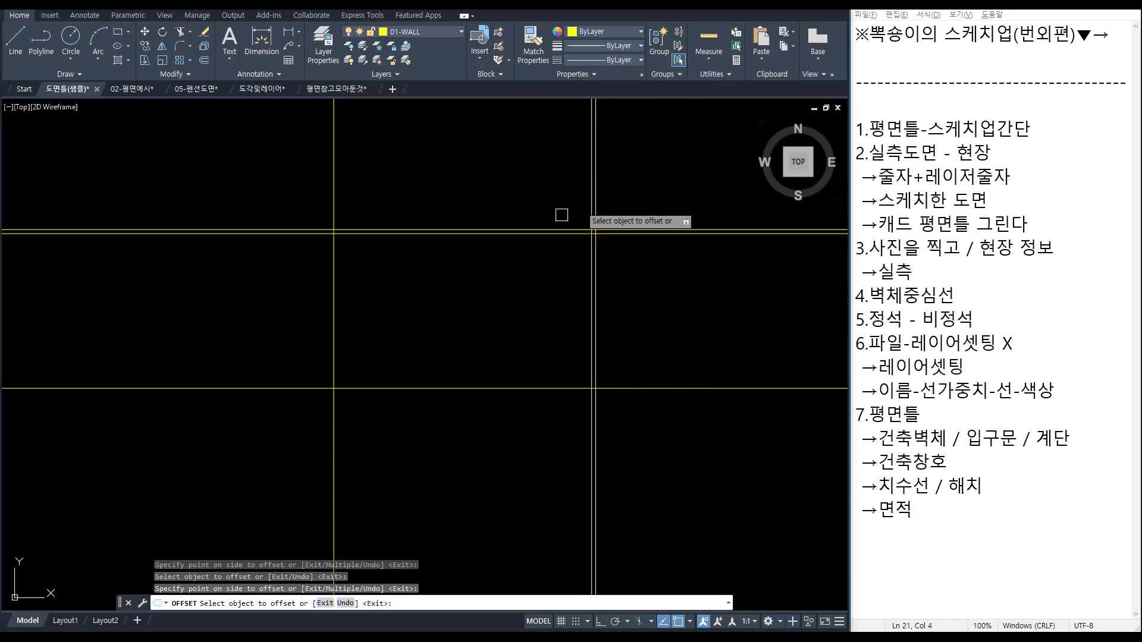
pyautogui.click(456, 388)
pyautogui.click(452, 440)
pyautogui.press('Return')
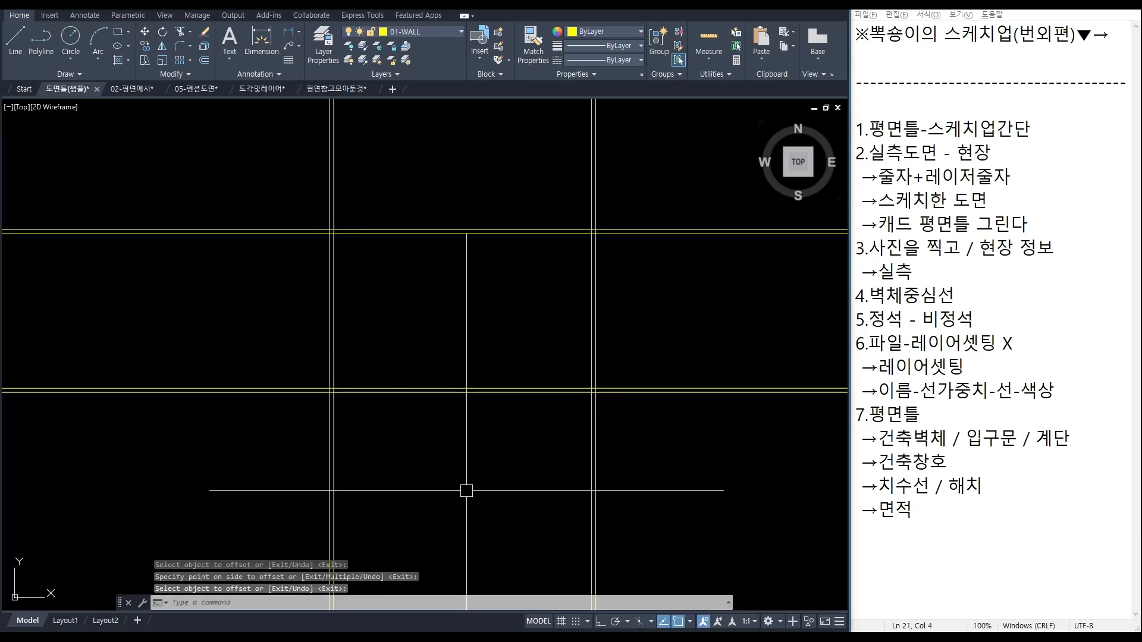
# Step: Add note item 8 "ML으로 해도 된다" with the sub-item "→XL" at the end of the text notes
pyautogui.click(971, 519)
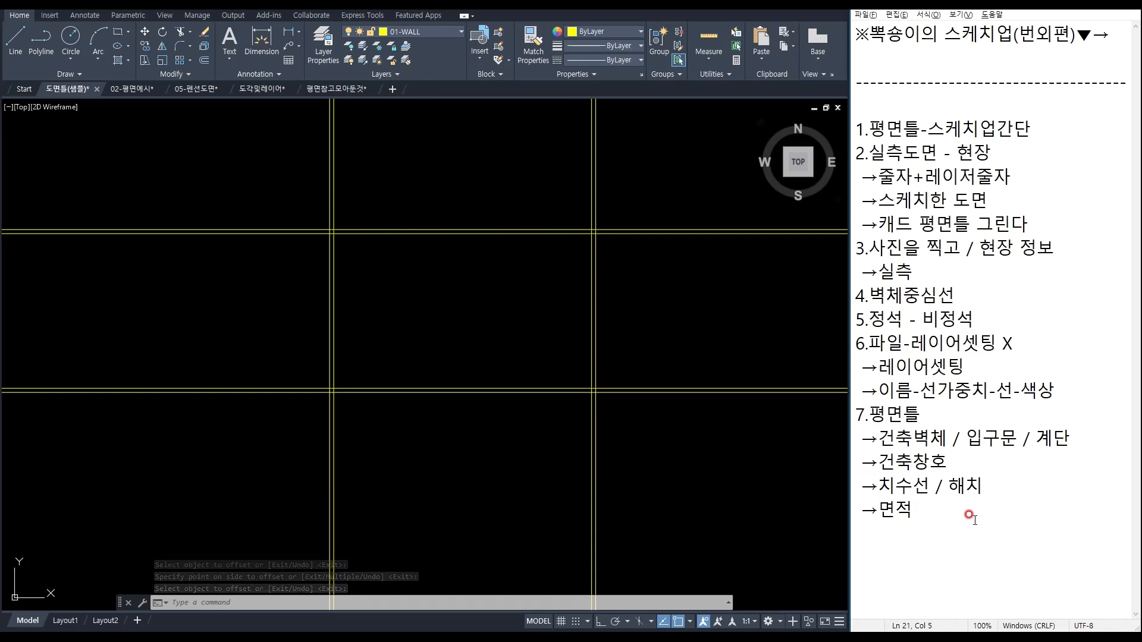
pyautogui.press('Return')
pyautogui.write('9')
pyautogui.write('.')
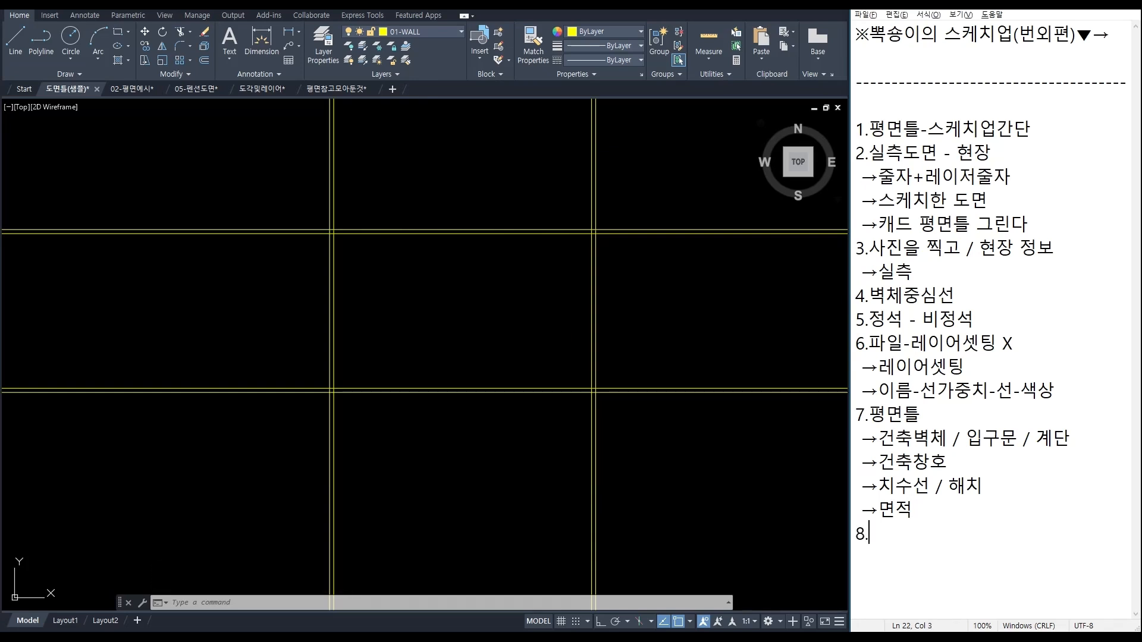
pyautogui.write('ML라')
pyautogui.press('BackSpace')
pyautogui.press('BackSpace')
pyautogui.write('으로 해도 ㄷ')
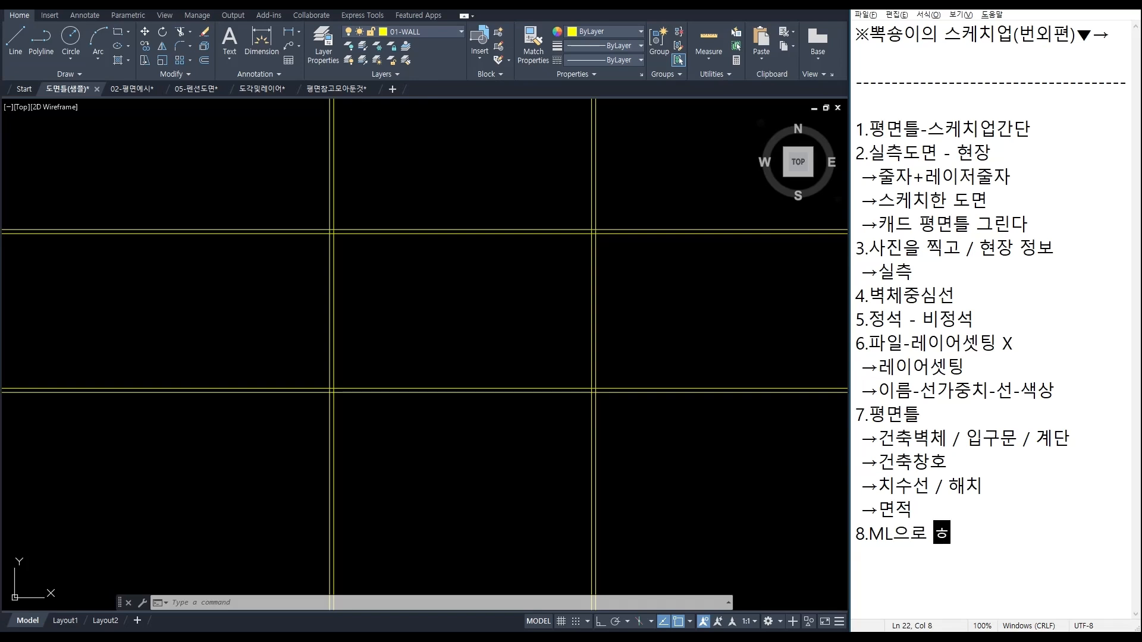
pyautogui.write('된ㄷ')
pyautogui.press('Return')
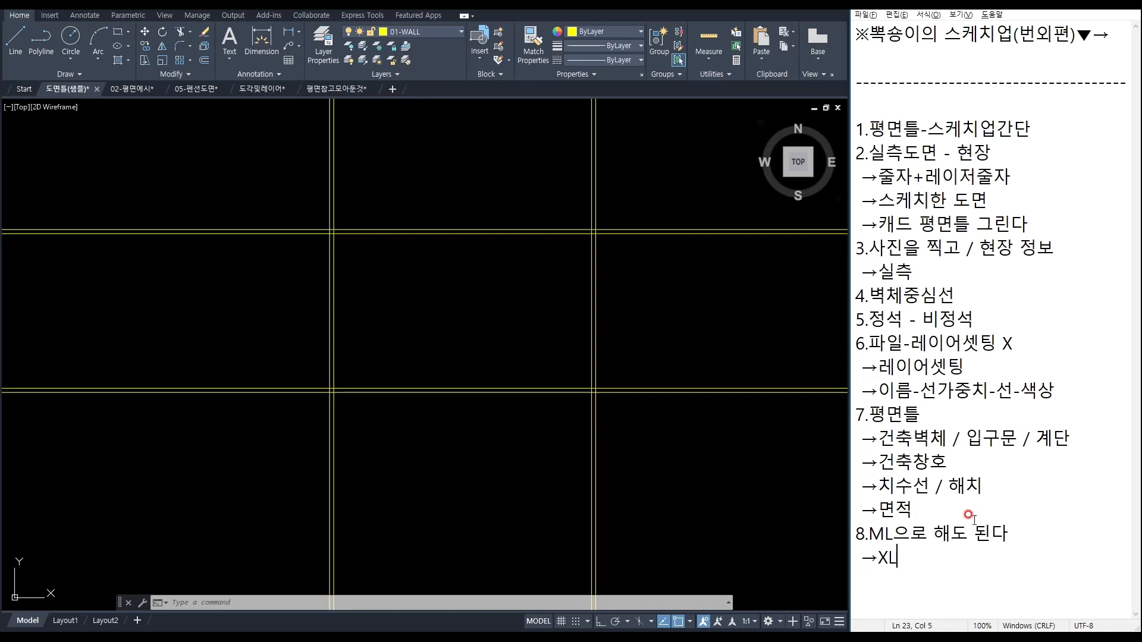
# Step: Trim all construction lines outside the outer wall rectangle
pyautogui.press('Return')
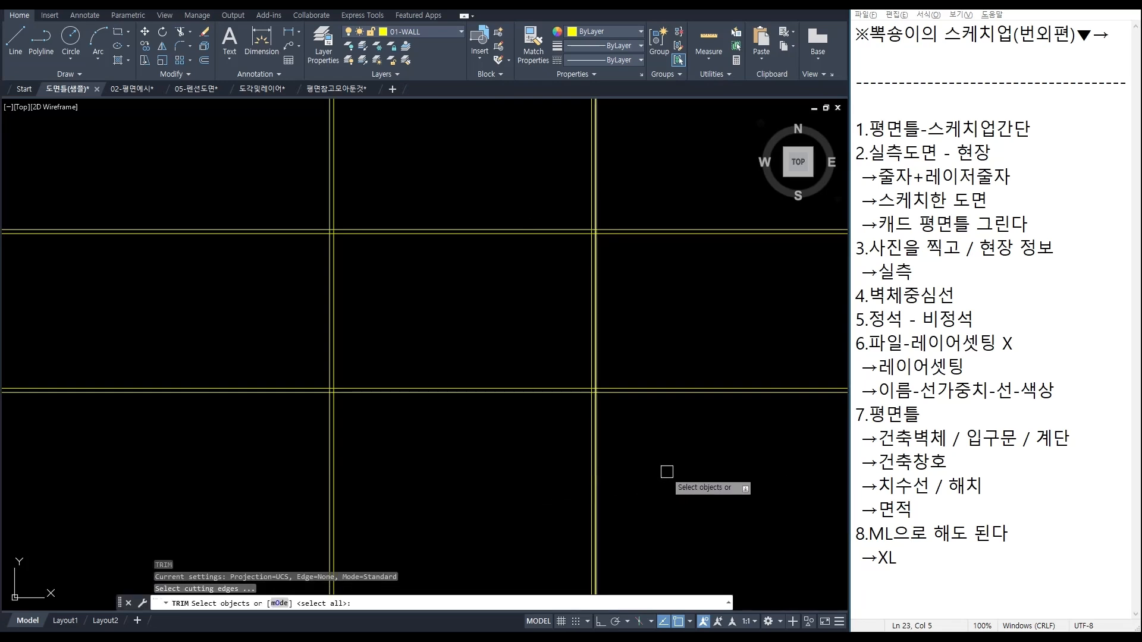
pyautogui.click(668, 499)
pyautogui.click(237, 186)
pyautogui.press('Return')
pyautogui.click(248, 188)
pyautogui.click(674, 461)
pyautogui.press('Escape')
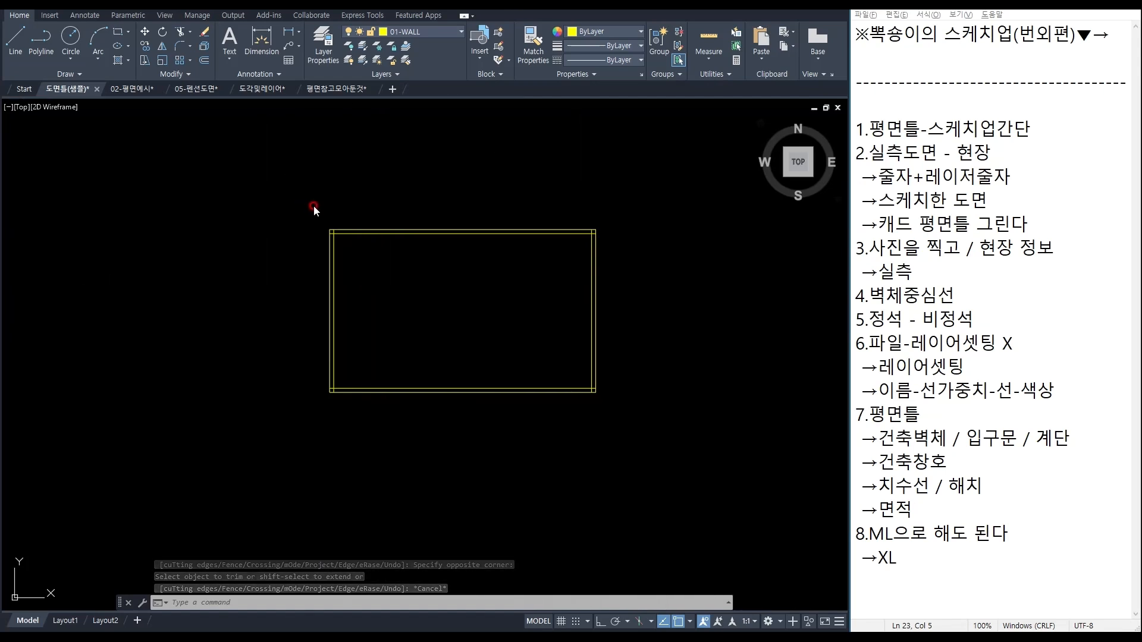
# Step: Place a horizontal construction line along the inner face of the plan's upper wall
pyautogui.hotkey('alt', 'Tab')
pyautogui.hotkey('alt', 'Tab')
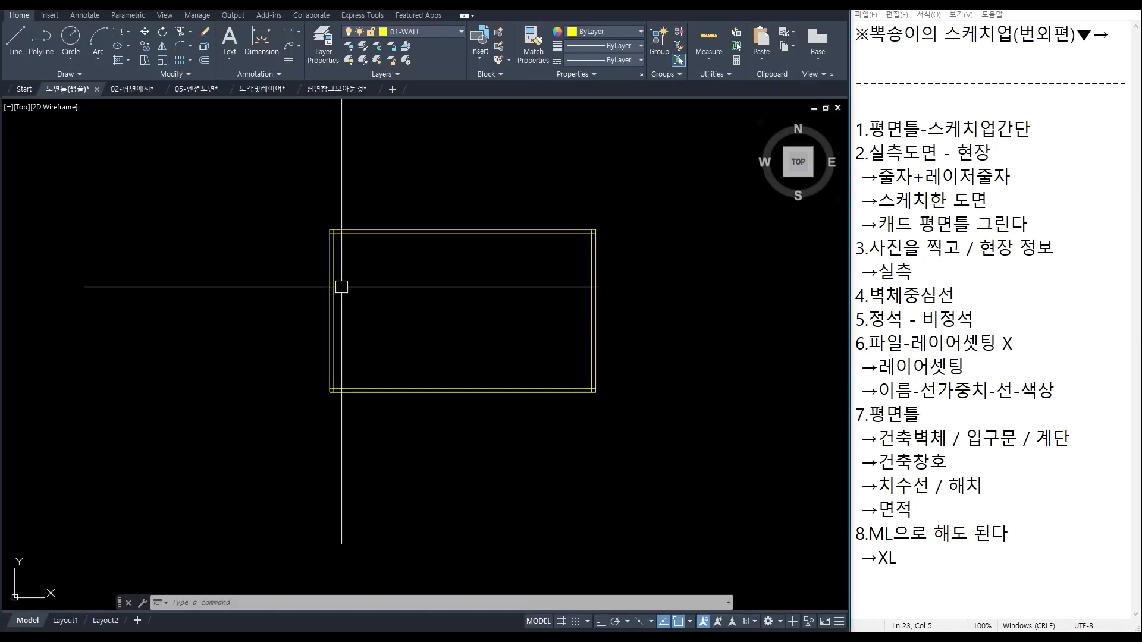
pyautogui.scroll(3, 349, 296)
pyautogui.moveTo(326, 266)
pyautogui.mouseDown(button='middle')
pyautogui.moveTo(379, 230)
pyautogui.moveTo(354, 212)
pyautogui.mouseUp(button='middle')
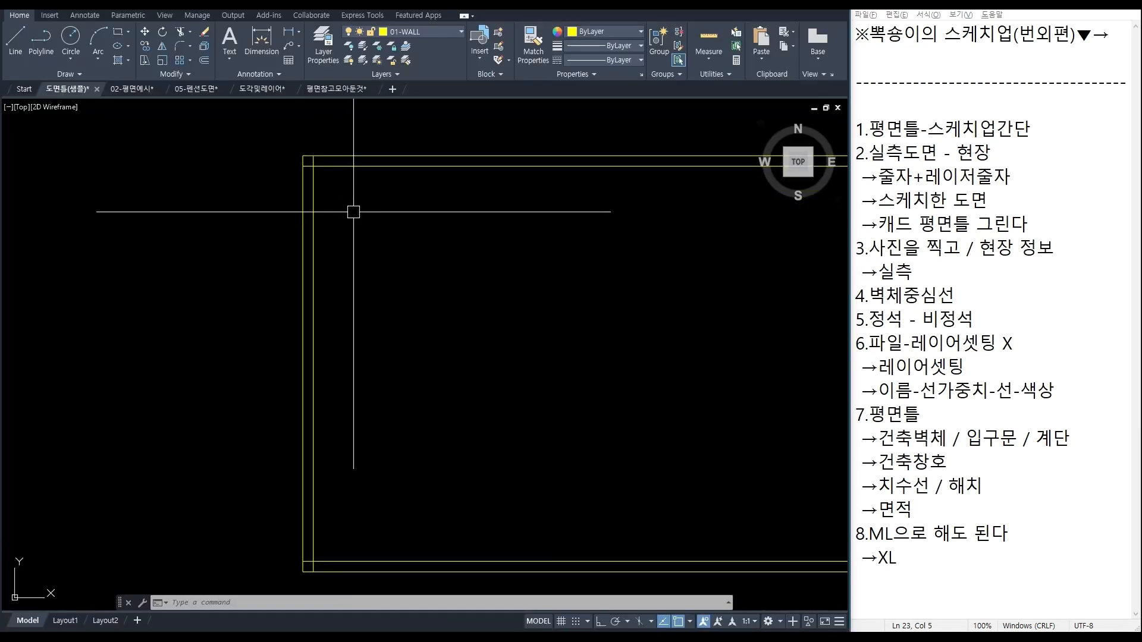
pyautogui.press('Return')
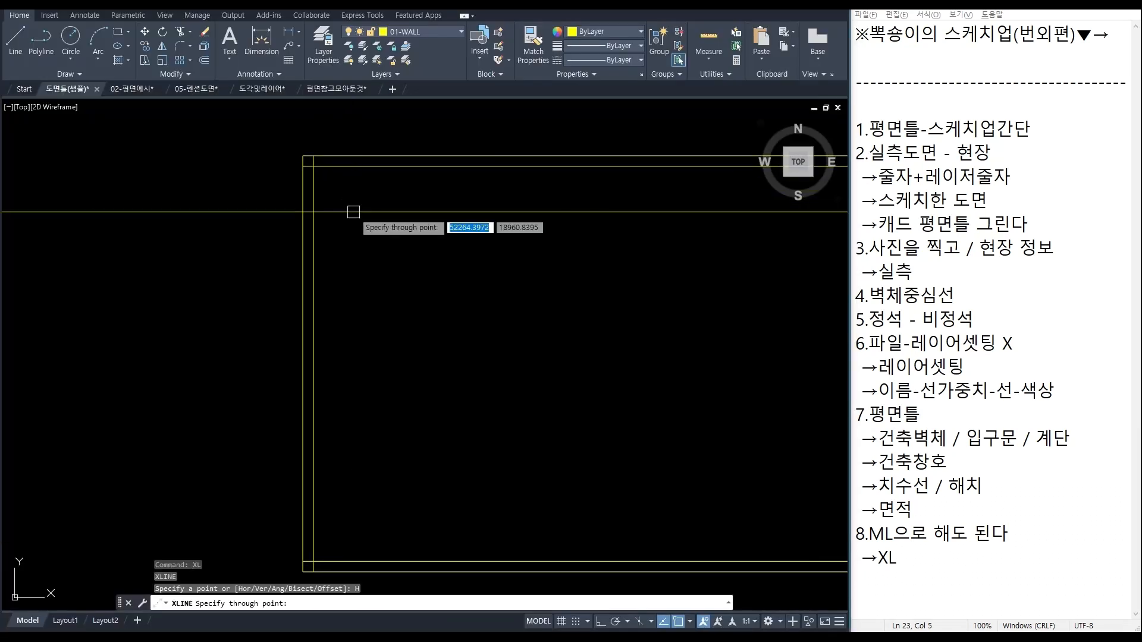
pyautogui.write('H')
pyautogui.press('Return')
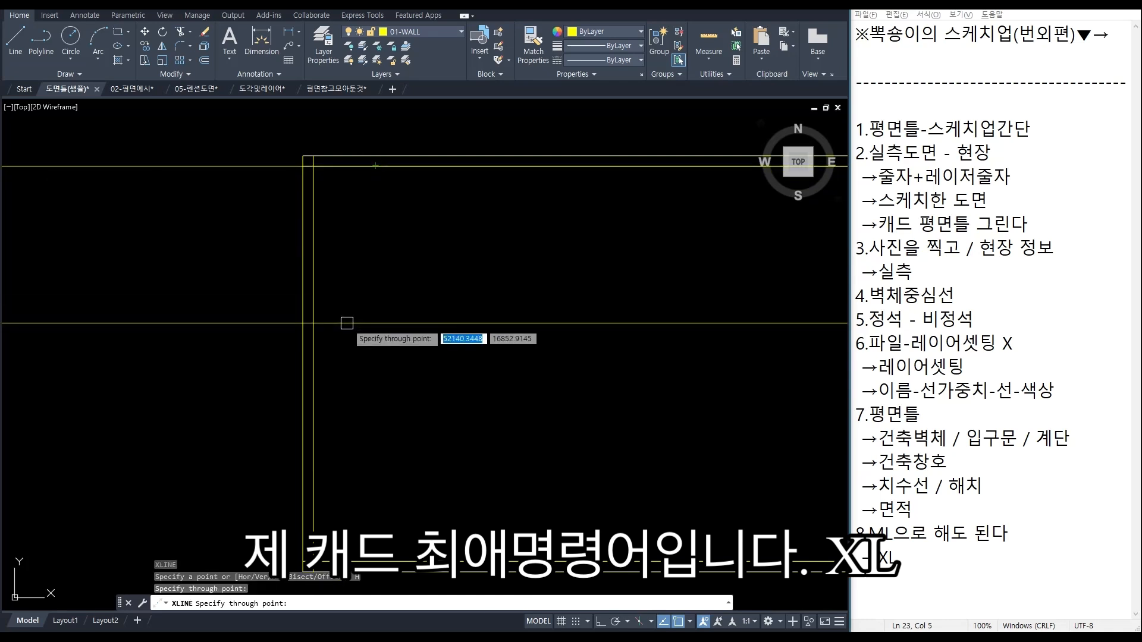
pyautogui.press('Escape')
# Step: Offset the horizontal construction line 1000 downward to mark the window opening's upper edge
pyautogui.write('o')
pyautogui.press('Return')
pyautogui.write('1000')
pyautogui.press('Return')
pyautogui.click(264, 166)
pyautogui.click(280, 315)
pyautogui.press('Return')
# Step: Offset the window opening's upper line 2500 downward to mark its lower edge
pyautogui.press('Return')
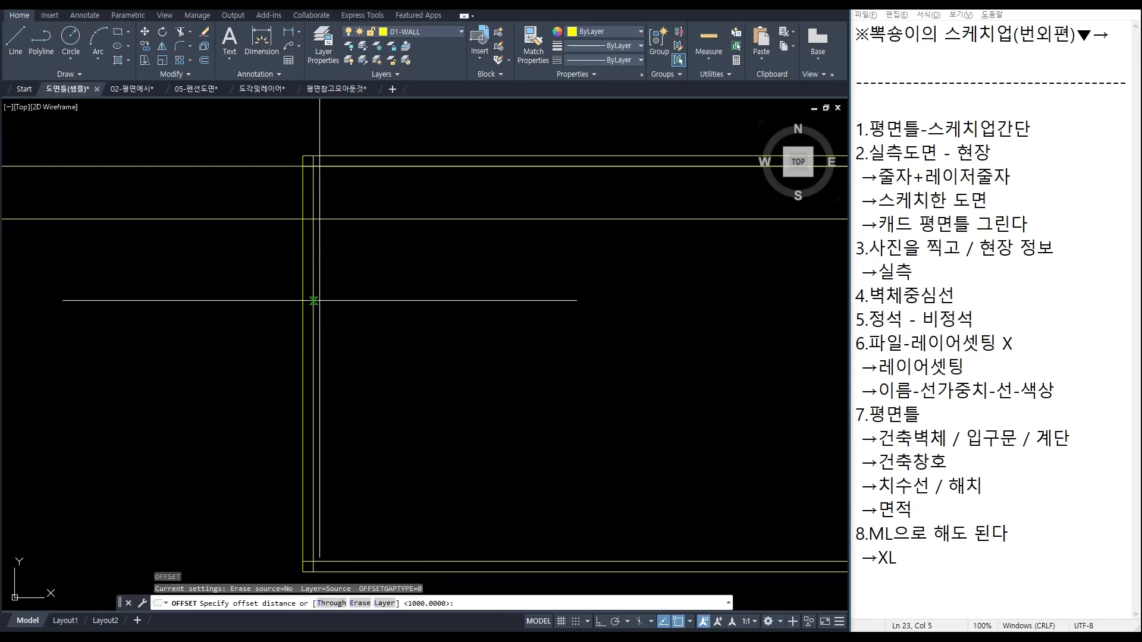
pyautogui.write('2500')
pyautogui.press('Return')
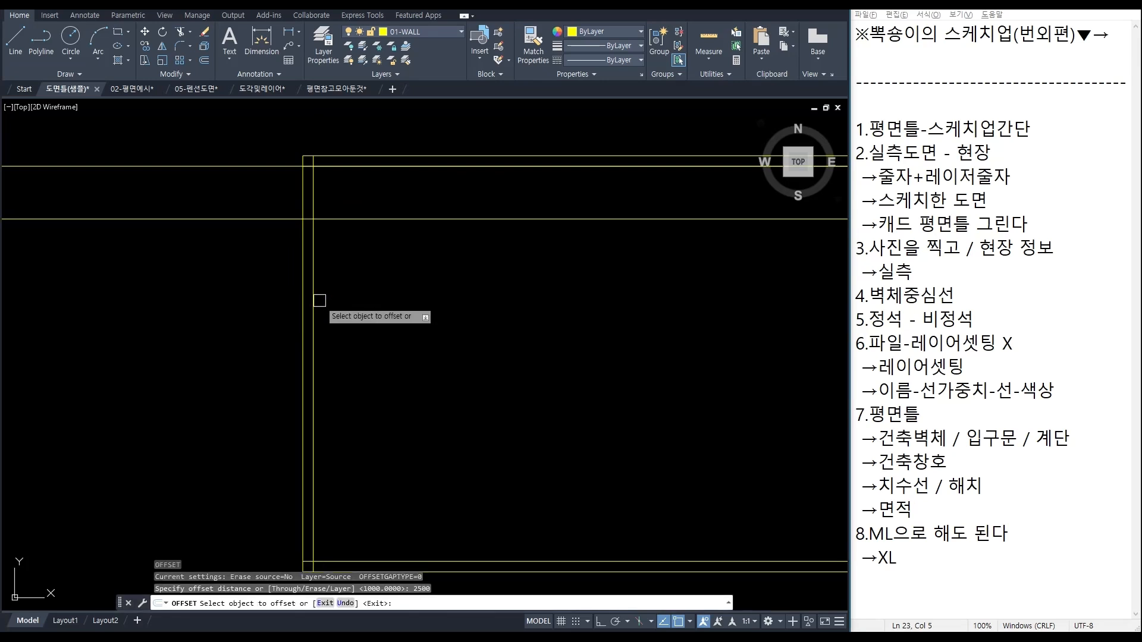
pyautogui.click(260, 219)
pyautogui.click(256, 284)
pyautogui.press('Return')
# Step: Delete the construction line lying along the upper wall's inner face
pyautogui.click(291, 178)
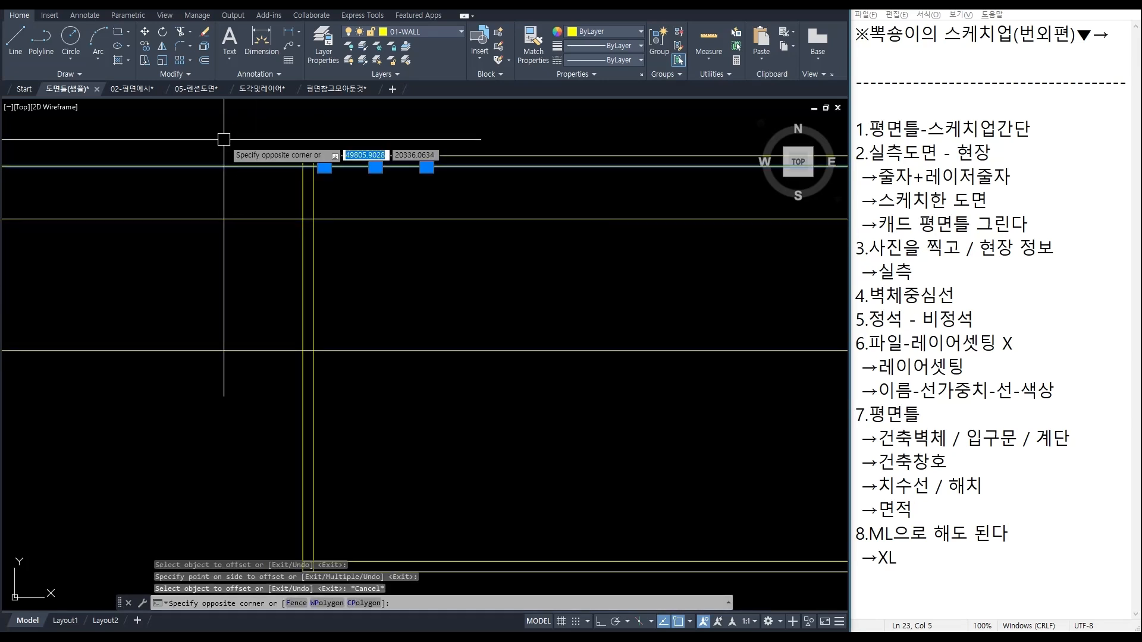
pyautogui.click(232, 156)
pyautogui.press('Delete')
# Step: Trim the left wall between the two construction lines to open the window gap, and trim the lines' excess outside the wall
pyautogui.write('tr')
pyautogui.press('Return')
pyautogui.click(422, 436)
pyautogui.click(246, 177)
pyautogui.press('Return')
pyautogui.click(365, 286)
pyautogui.click(227, 250)
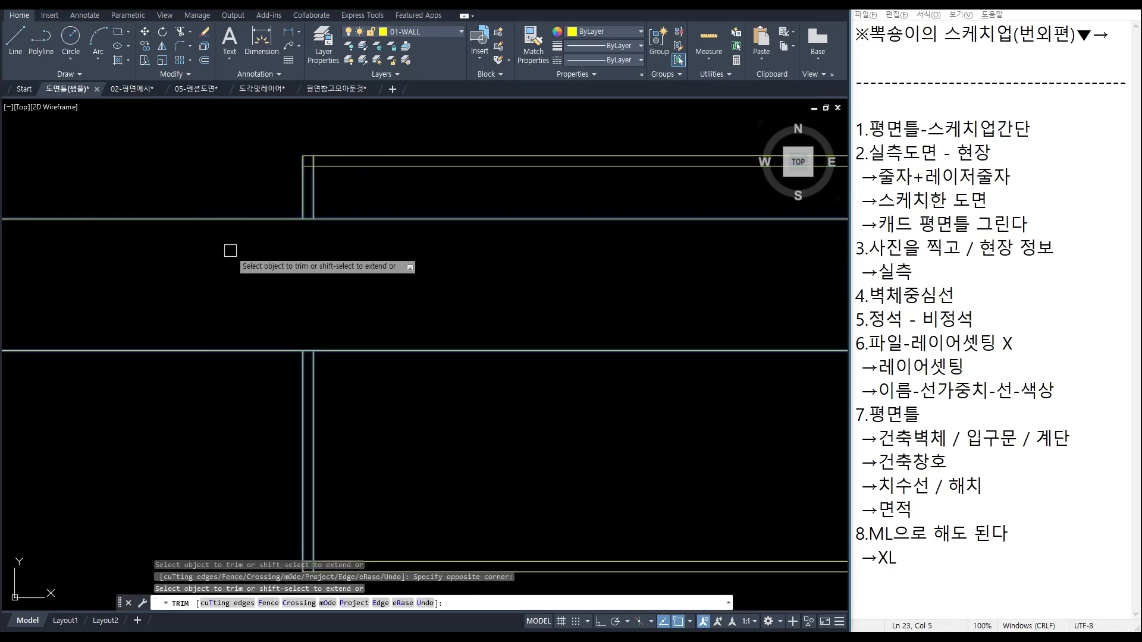
pyautogui.click(353, 352)
pyautogui.click(299, 352)
pyautogui.moveTo(277, 197)
pyautogui.mouseDown()
pyautogui.moveTo(271, 227)
pyautogui.moveTo(352, 231)
pyautogui.mouseUp()
pyautogui.scroll(-5, 368, 279)
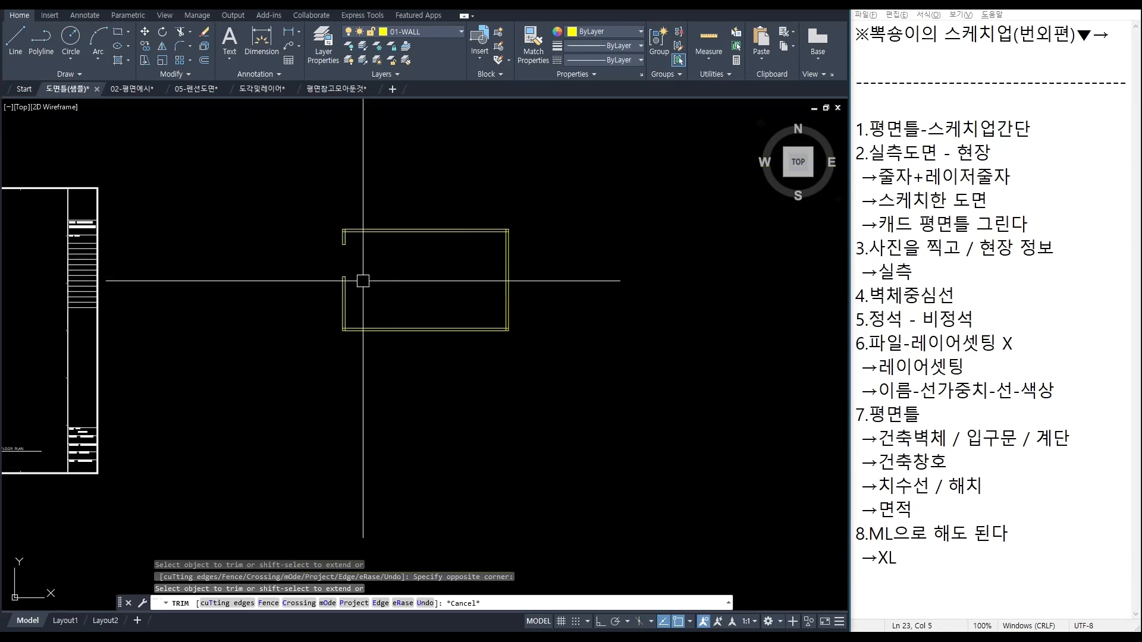
pyautogui.press('Escape')
pyautogui.scroll(2, 426, 259)
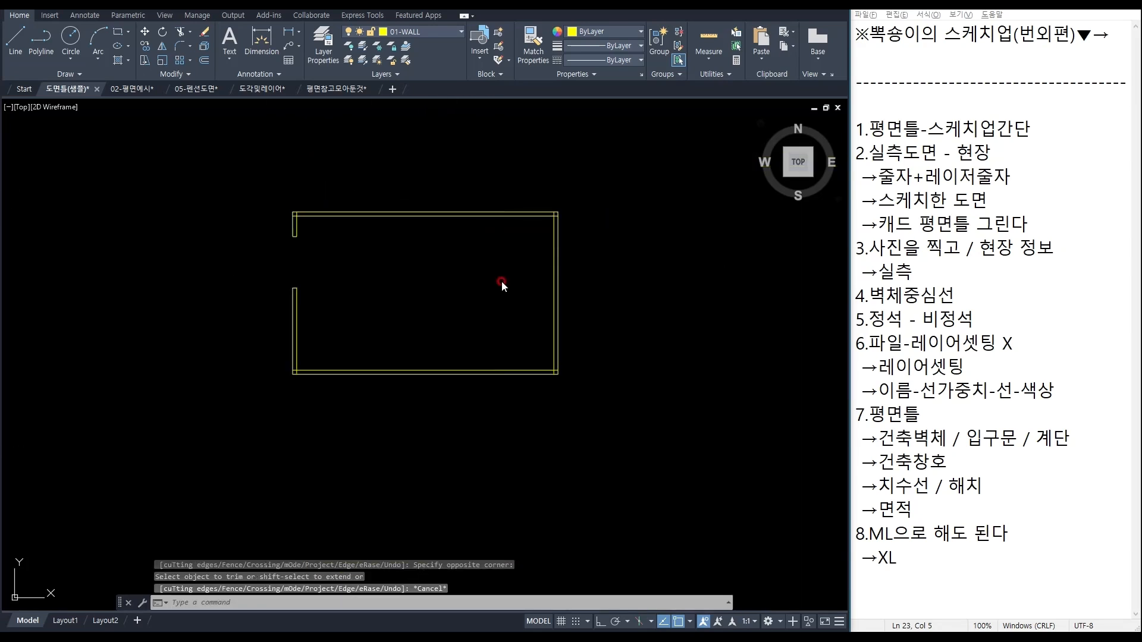
# Step: Check the site sketch and place a horizontal construction line along the lower wall's inner face
pyautogui.hotkey('alt', 'Tab')
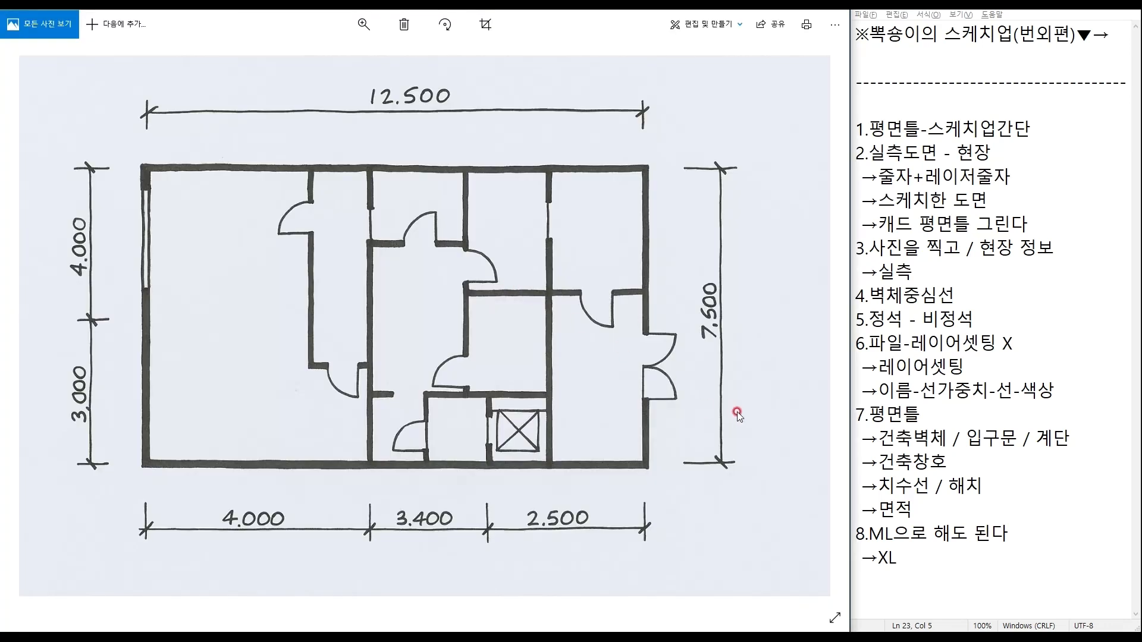
pyautogui.hotkey('alt', 'Tab')
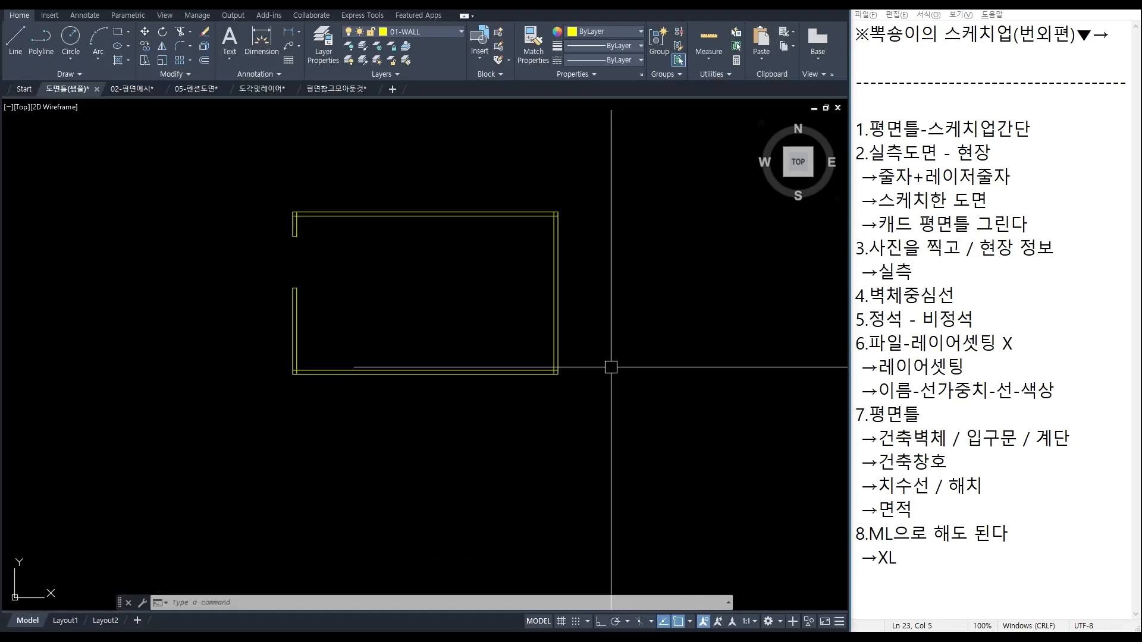
pyautogui.write('XL')
pyautogui.press('Return')
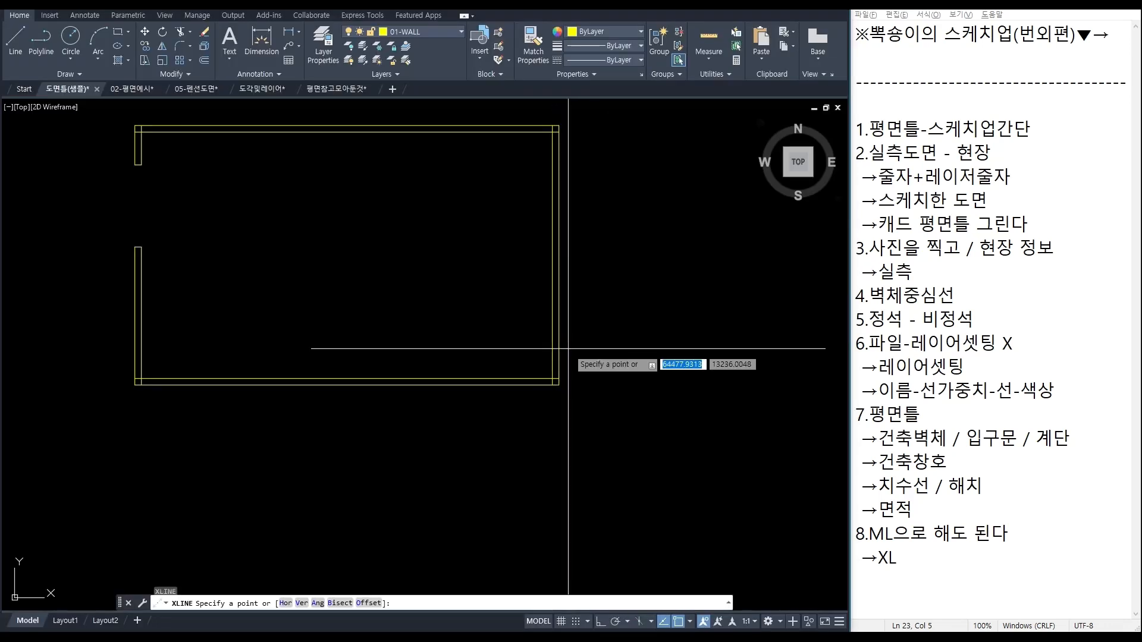
pyautogui.write('H')
pyautogui.press('Return')
pyautogui.click(510, 378)
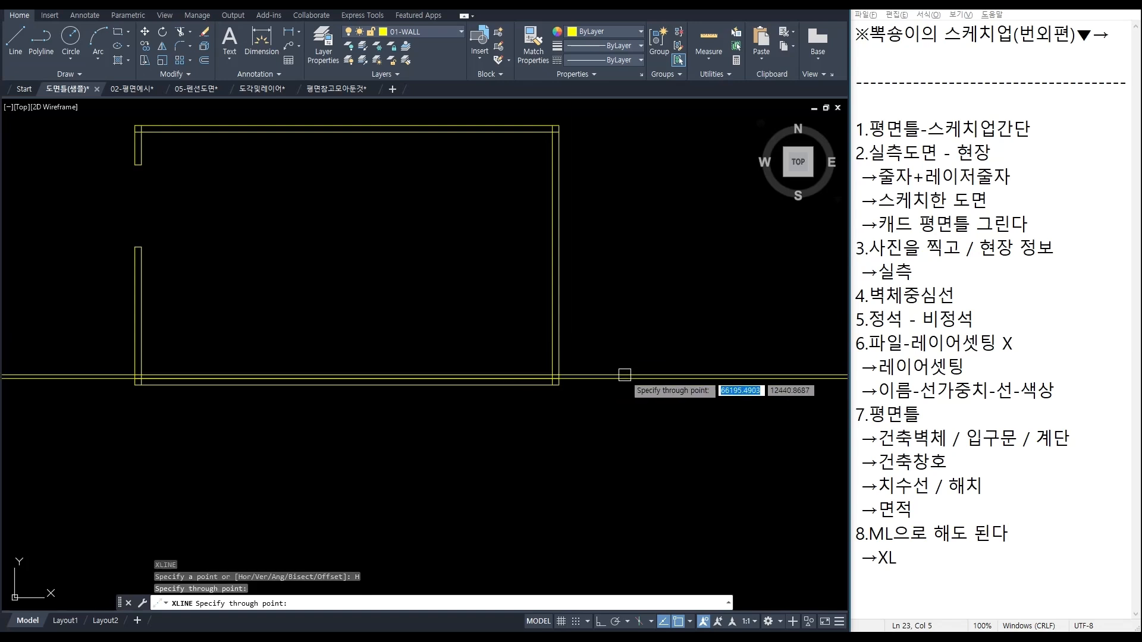
pyautogui.press('Escape')
pyautogui.write('I')
pyautogui.press('Return')
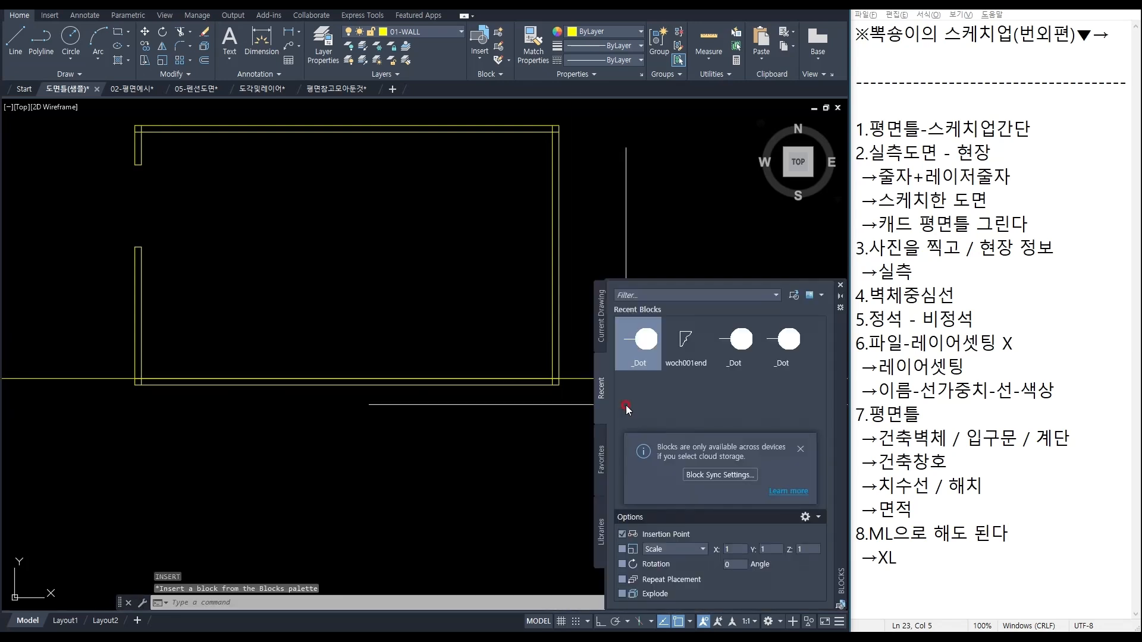
pyautogui.click(842, 284)
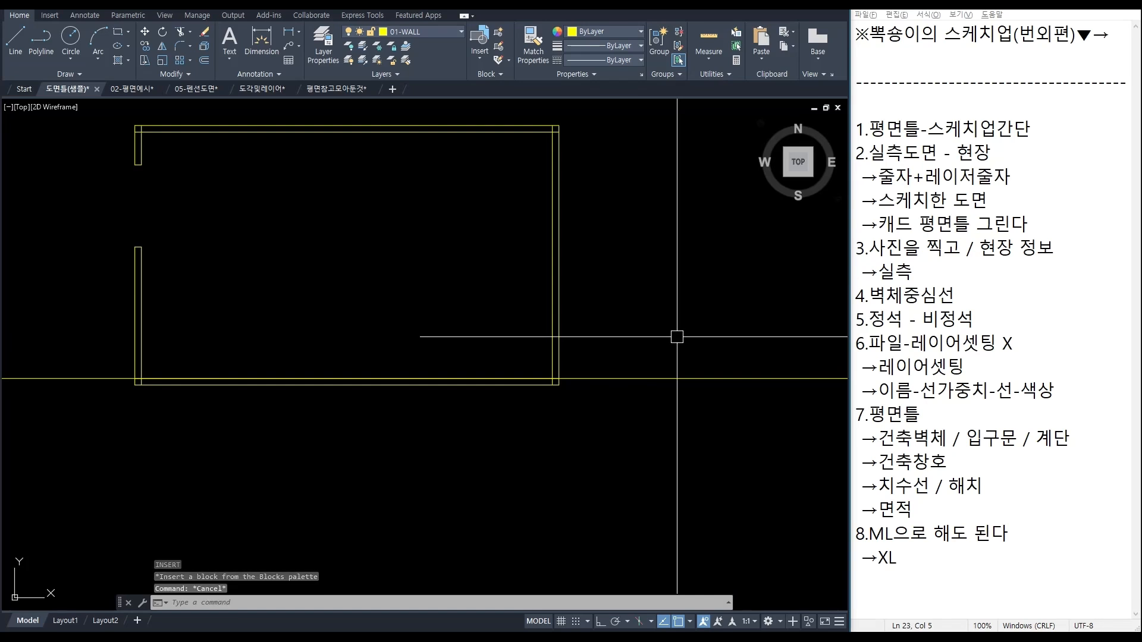
# Step: Offset the lower horizontal construction line 2000 upward to mark the entrance opening's lower edge
pyautogui.write('O')
pyautogui.press('Return')
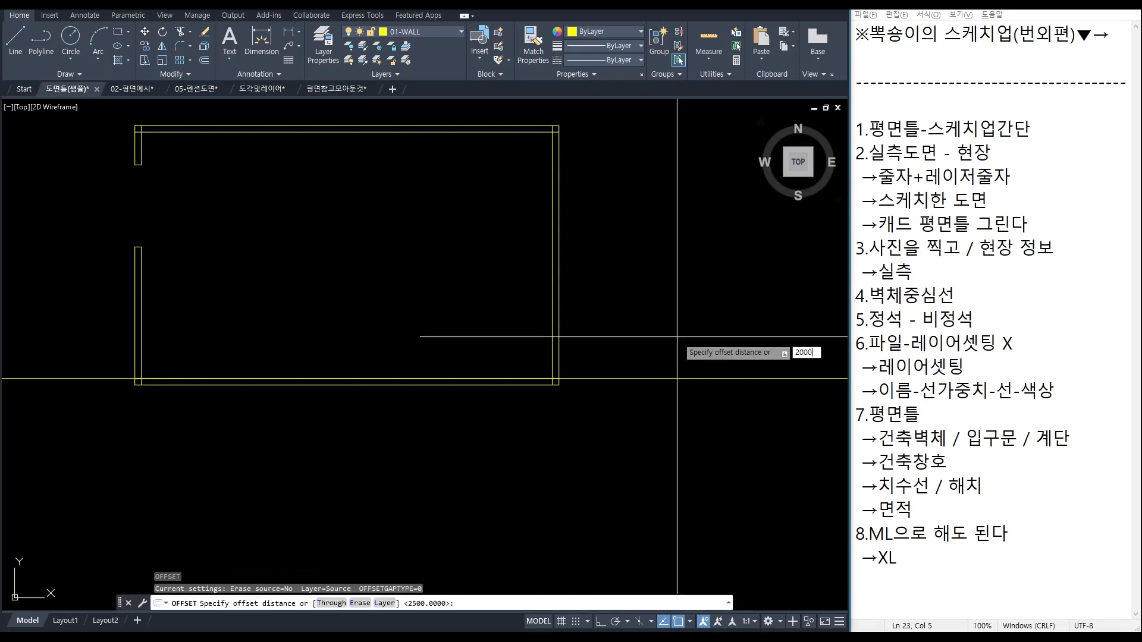
pyautogui.write('2000')
pyautogui.press('Return')
pyautogui.click(612, 378)
pyautogui.click(612, 307)
pyautogui.press('Return')
# Step: Offset the entrance opening's lower line 2000 upward to mark its upper edge
pyautogui.press('Return')
pyautogui.write('200')
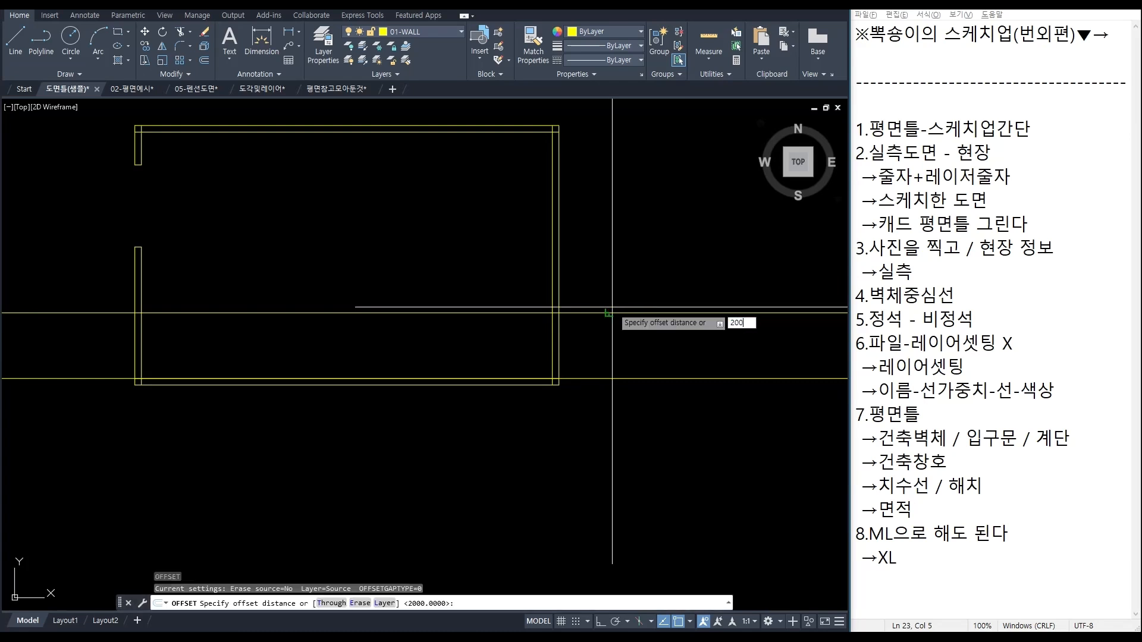
pyautogui.write('0')
pyautogui.press('Return')
pyautogui.click(612, 312)
pyautogui.click(605, 277)
pyautogui.press('Escape')
# Step: Delete the construction line lying along the lower wall's inner face
pyautogui.click(684, 421)
pyautogui.click(633, 339)
pyautogui.press('Delete')
pyautogui.scroll(1, 620, 335)
pyautogui.scroll(-1, 581, 337)
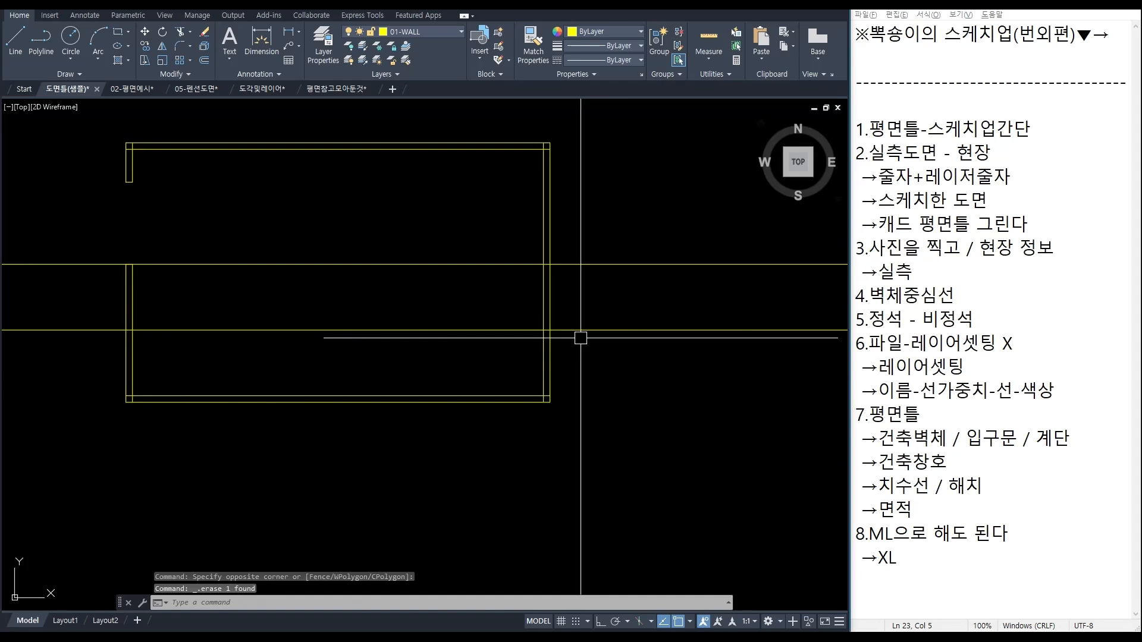
# Step: Trim the right wall between the two construction lines to open the entrance gap, and trim the lines' excess beyond the wall
pyautogui.write('tr')
pyautogui.press('space')
pyautogui.click(627, 367)
pyautogui.click(492, 229)
pyautogui.scroll(2, 569, 286)
pyautogui.click(515, 341)
pyautogui.click(469, 217)
pyautogui.click(627, 427)
pyautogui.click(584, 234)
pyautogui.click(590, 358)
pyautogui.click(517, 356)
pyautogui.scroll(-3, 512, 358)
pyautogui.press('Escape')
pyautogui.scroll(1, 498, 361)
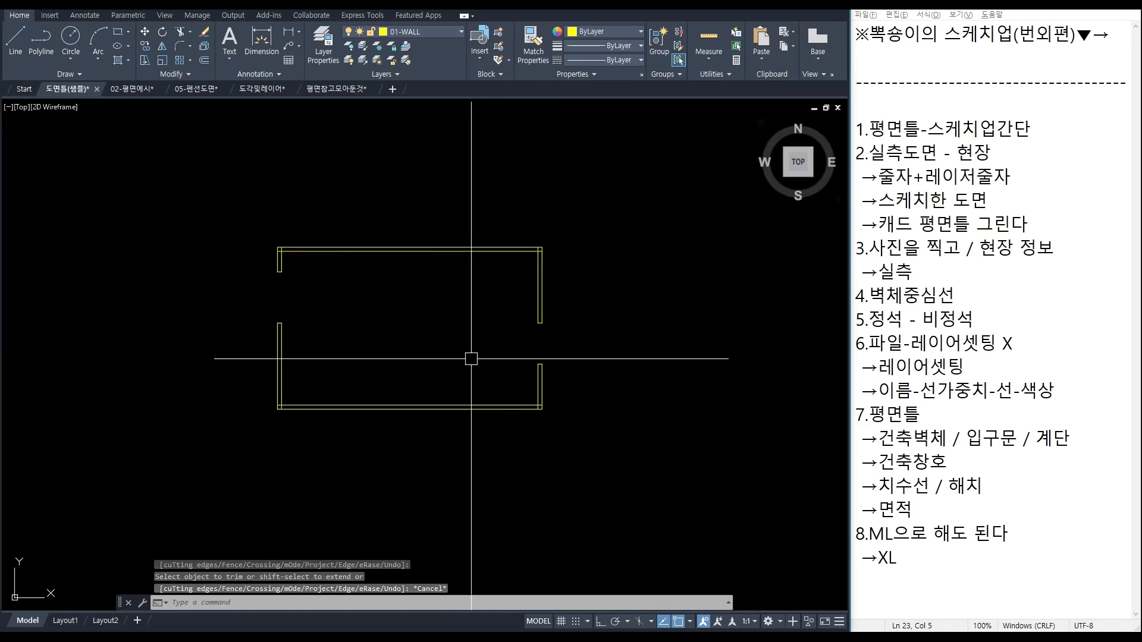
# Step: Trim the overlapping wall lines inside the plan's upper-left corner
pyautogui.press('space')
pyautogui.click(573, 459)
pyautogui.click(462, 324)
pyautogui.press('Return')
pyautogui.scroll(10, 286, 250)
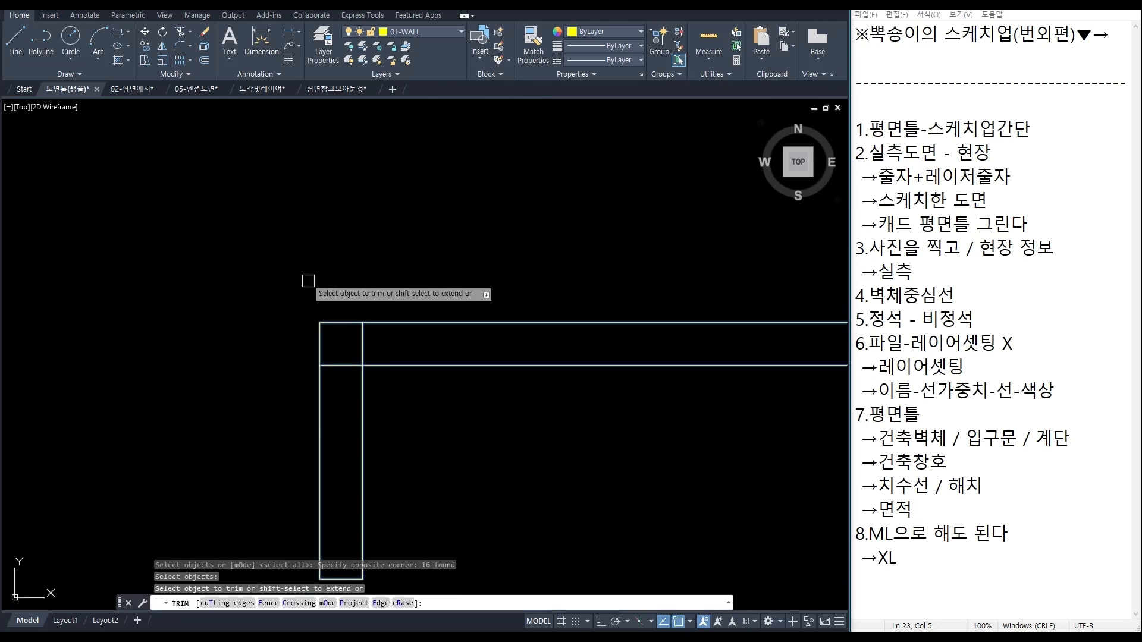
pyautogui.click(332, 366)
pyautogui.click(362, 346)
pyautogui.scroll(-10, 364, 354)
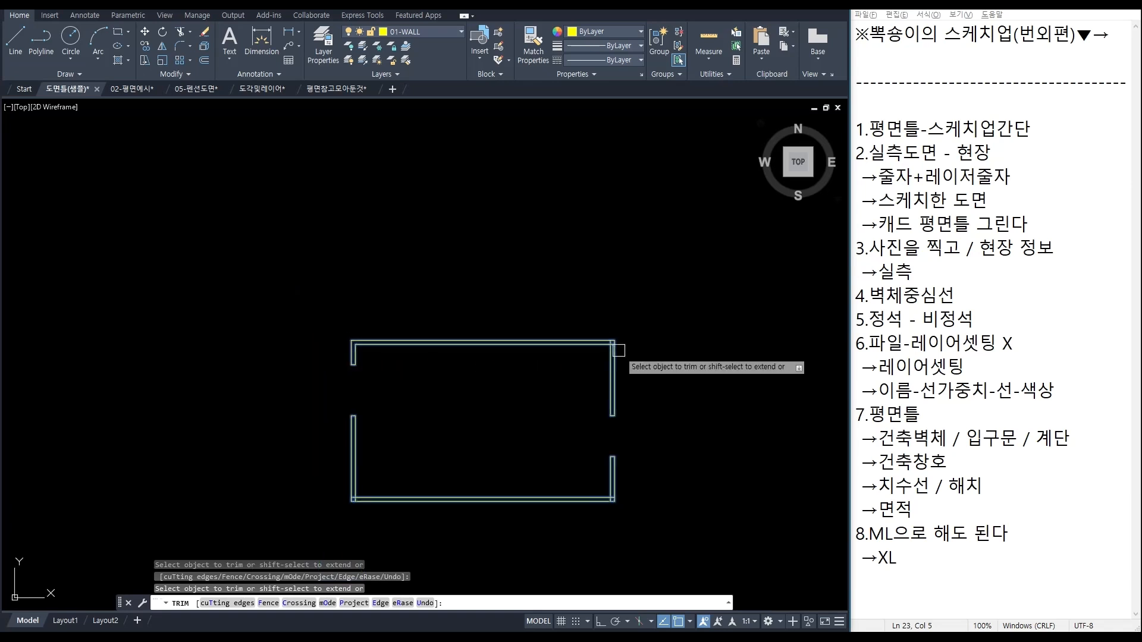
# Step: Trim the overlapping wall lines inside the remaining three corners of the plan
pyautogui.scroll(5, 620, 353)
pyautogui.scroll(-5, 600, 422)
pyautogui.scroll(6, 498, 413)
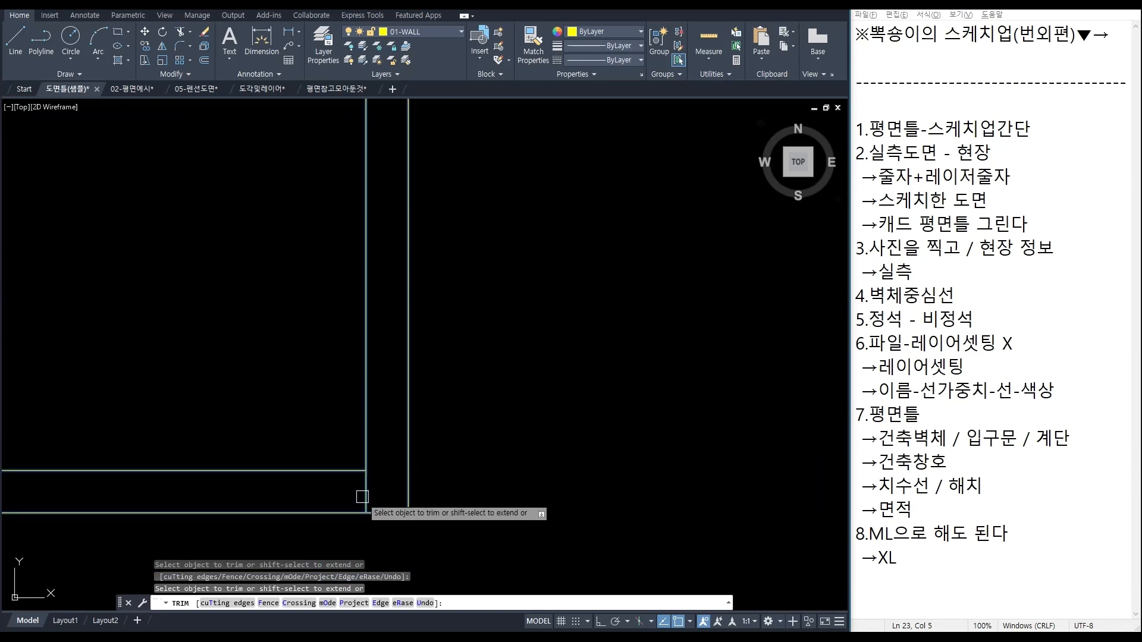
pyautogui.scroll(-5, 377, 429)
pyautogui.scroll(6, 247, 446)
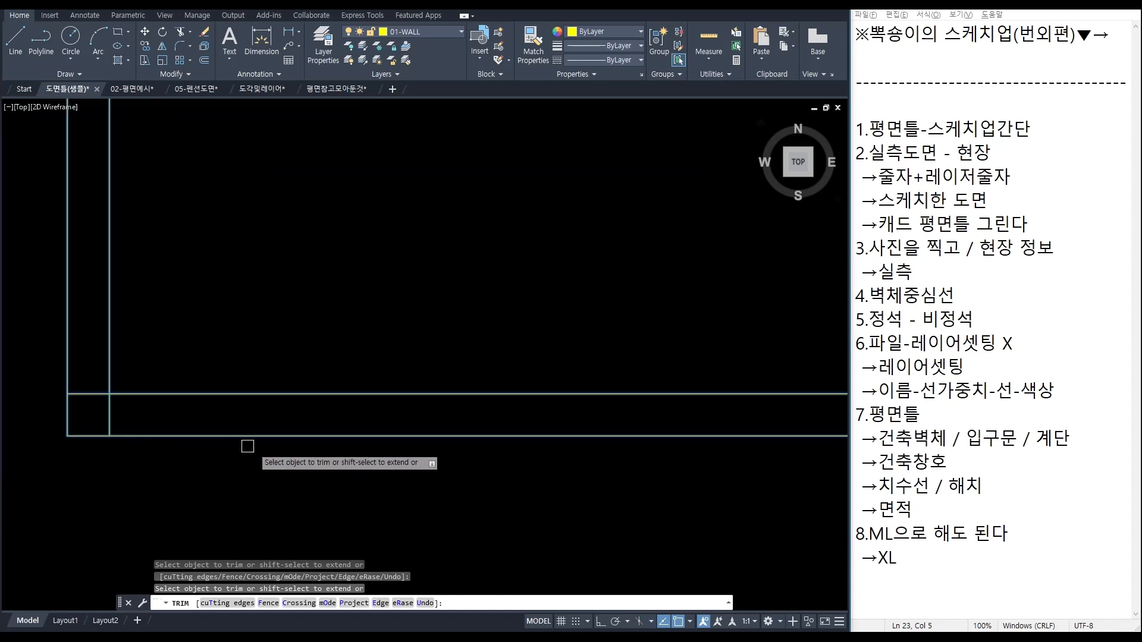
pyautogui.click(122, 410)
pyautogui.click(90, 402)
pyautogui.press('Escape')
pyautogui.scroll(-5, 155, 407)
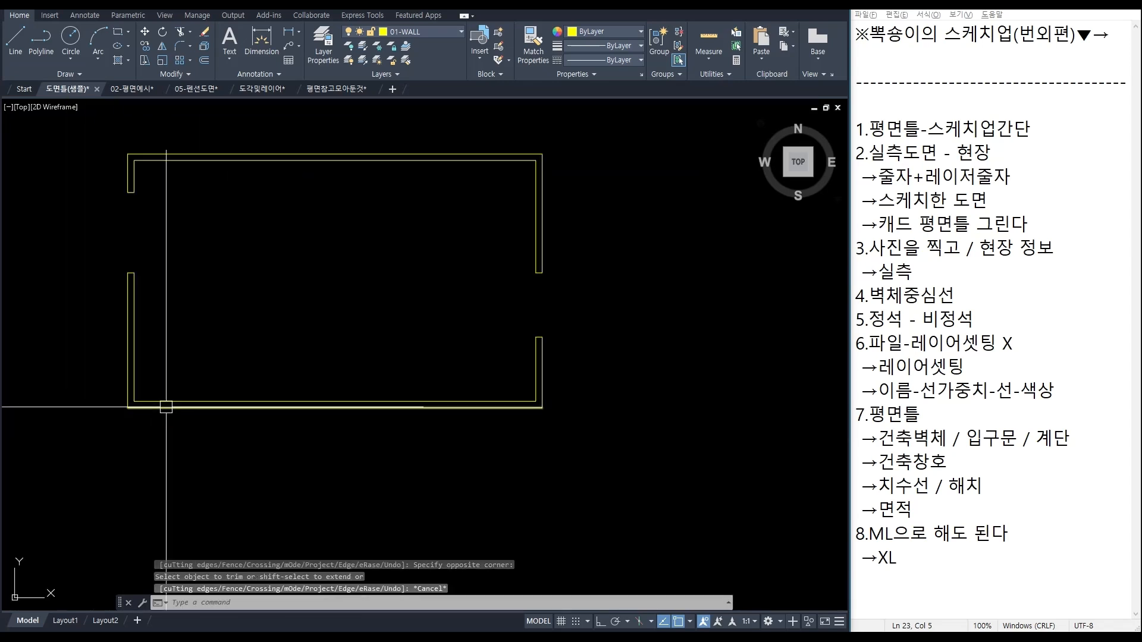
# Step: Bring up the Trim command's Quick and Standard mode options for review
pyautogui.press('space')
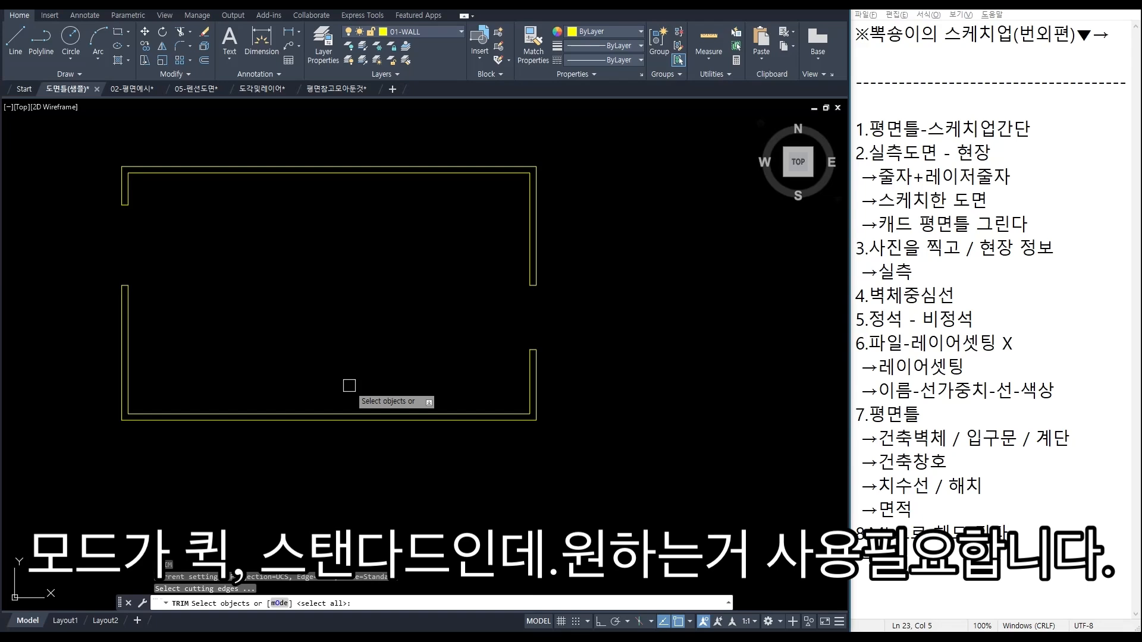
pyautogui.write('O')
pyautogui.press('Return')
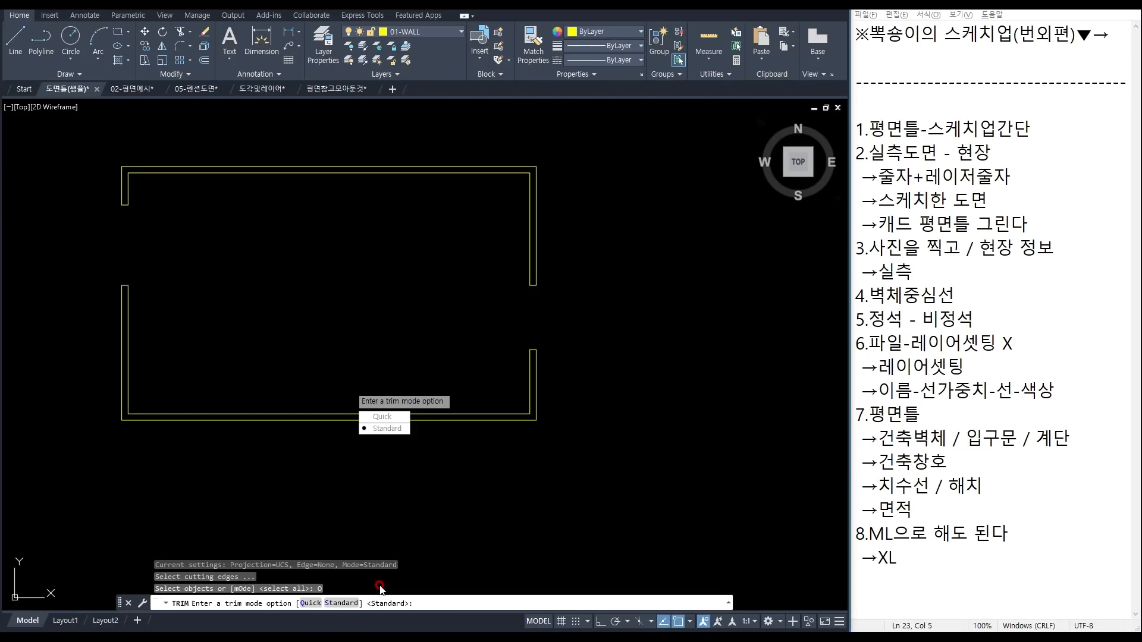
pyautogui.press('Escape')
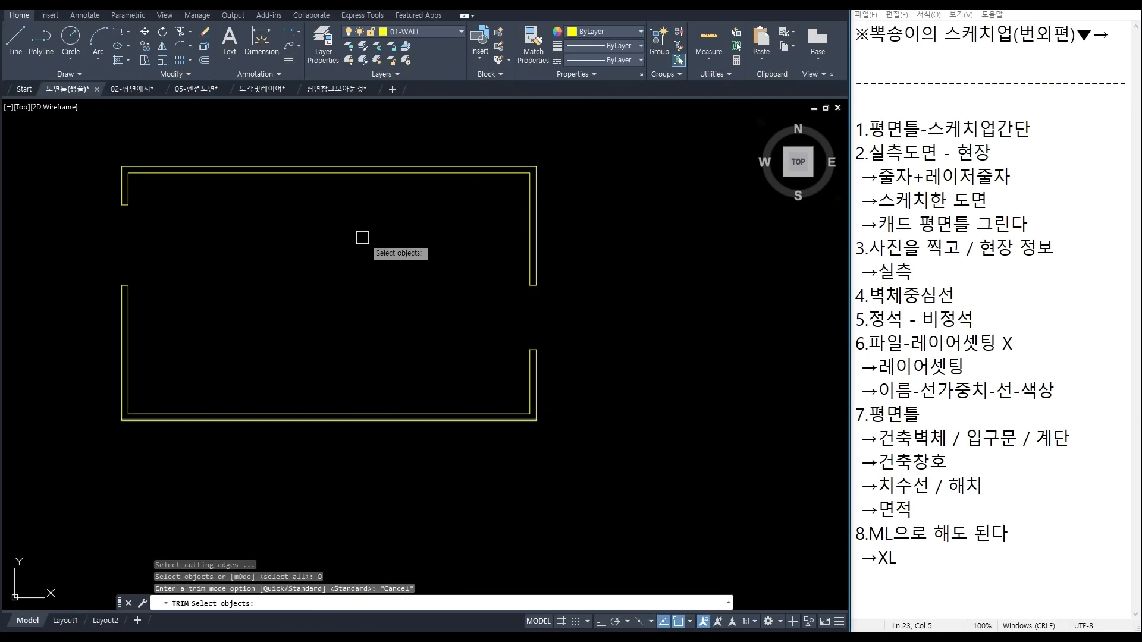
pyautogui.press('Escape')
# Step: Make 04-WIN the current layer
pyautogui.moveTo(382, 278); pyautogui.dragTo(405, 332, button='middle')
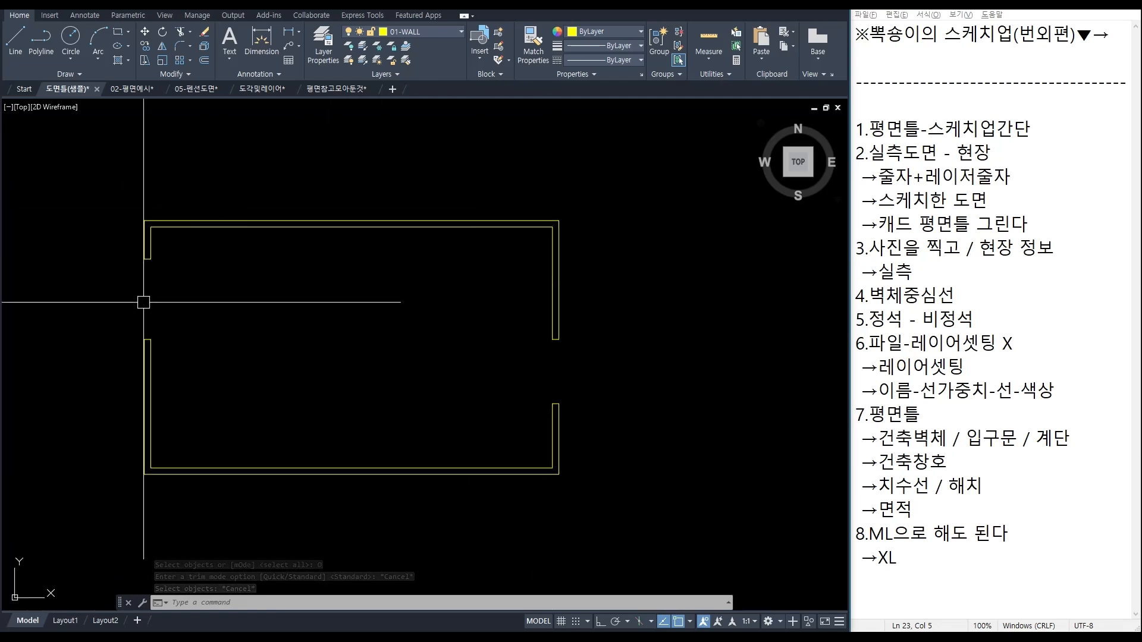
pyautogui.moveTo(336, 306); pyautogui.dragTo(362, 296, button='middle')
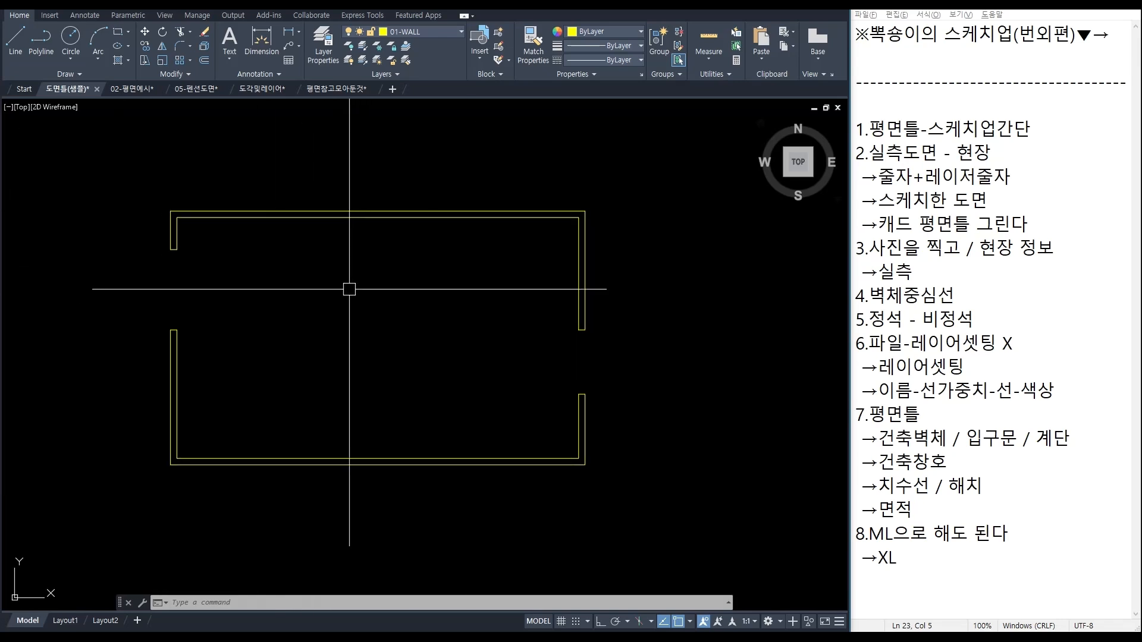
pyautogui.click(394, 33)
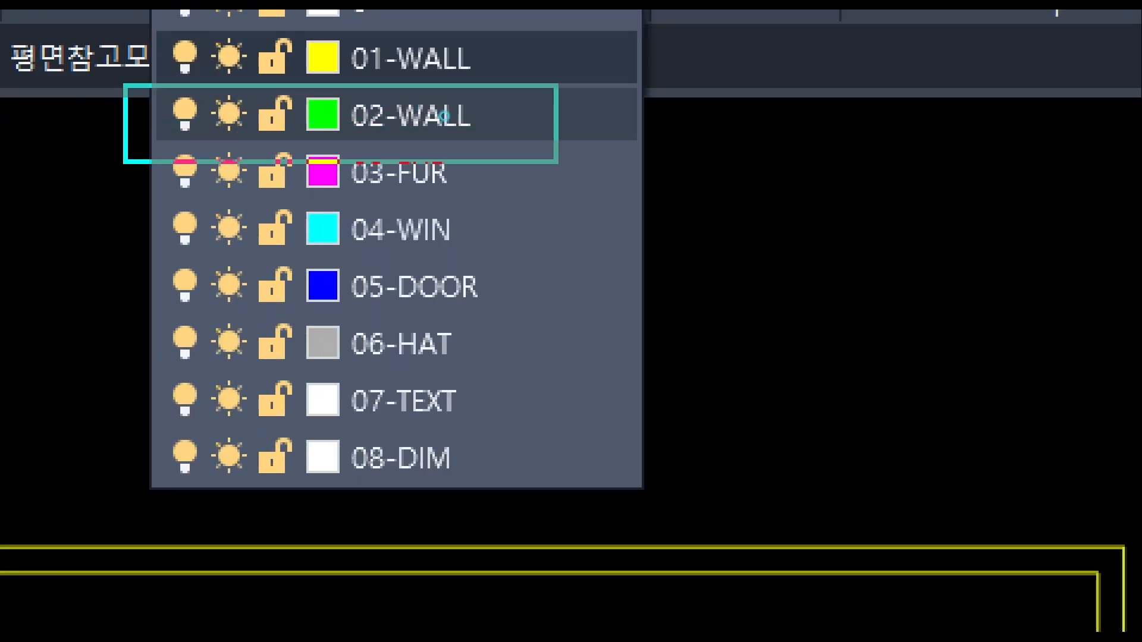
pyautogui.keyDown('ctrl'); pyautogui.moveTo(128, 190); pyautogui.dragTo(573, 250); pyautogui.keyUp('ctrl')
pyautogui.rightClick(440, 138)
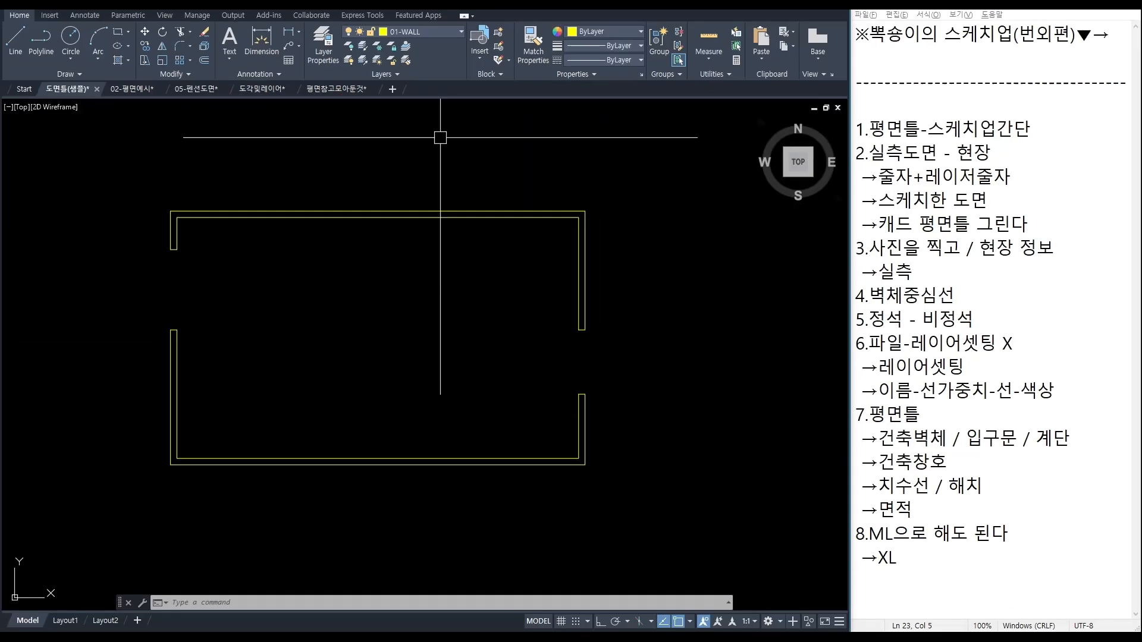
pyautogui.click(403, 33)
pyautogui.click(417, 131)
# Step: Draw a rectangle filling the window opening in the left wall, from corner to opposite corner
pyautogui.scroll(5, 154, 333)
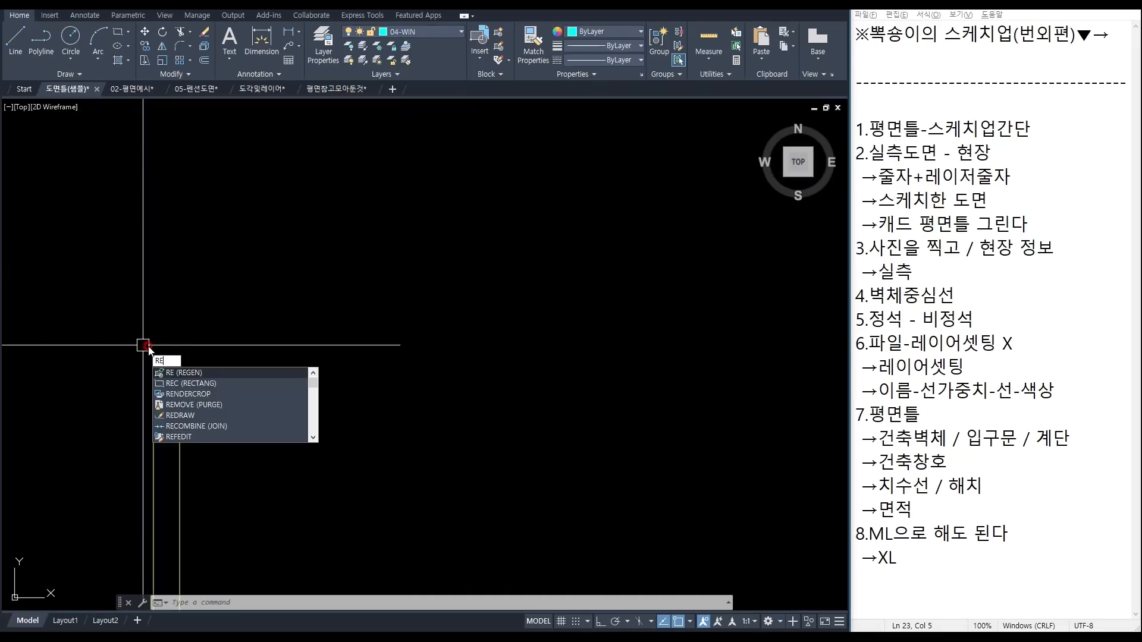
pyautogui.press('Return')
pyautogui.scroll(-2, 151, 333)
pyautogui.click(157, 357)
pyautogui.click(164, 275)
# Step: Check the window in the reference sketch and try a 200 by 30 frame rectangle at the window rectangle's lower-left corner
pyautogui.scroll(4, 128, 354)
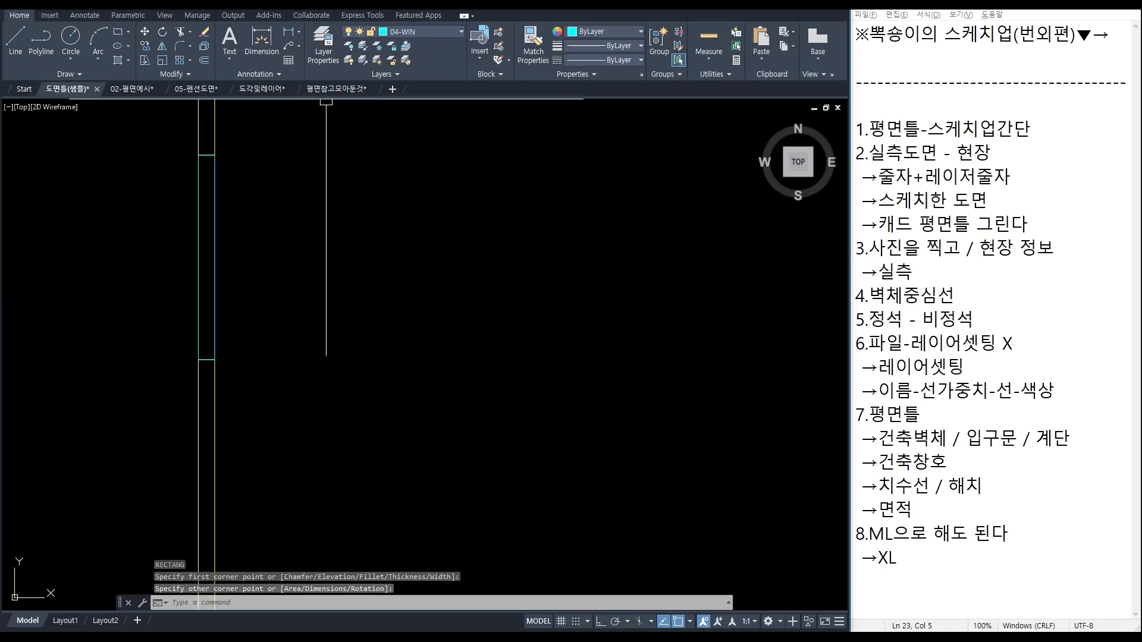
pyautogui.hotkey('alt', 'Tab')
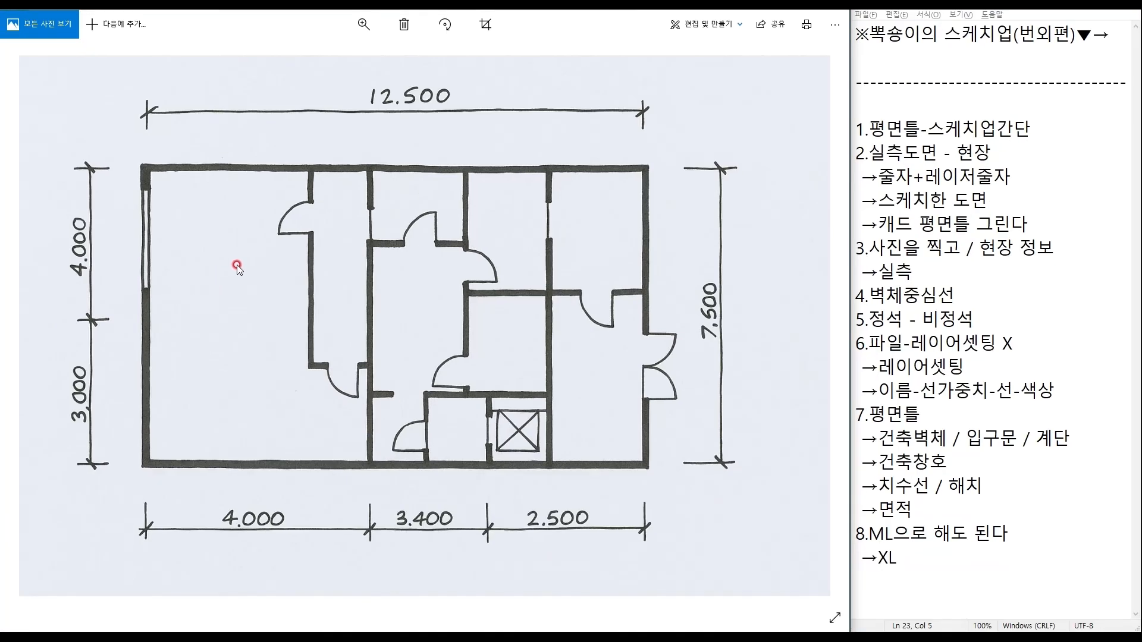
pyautogui.hotkey('alt', 'Tab')
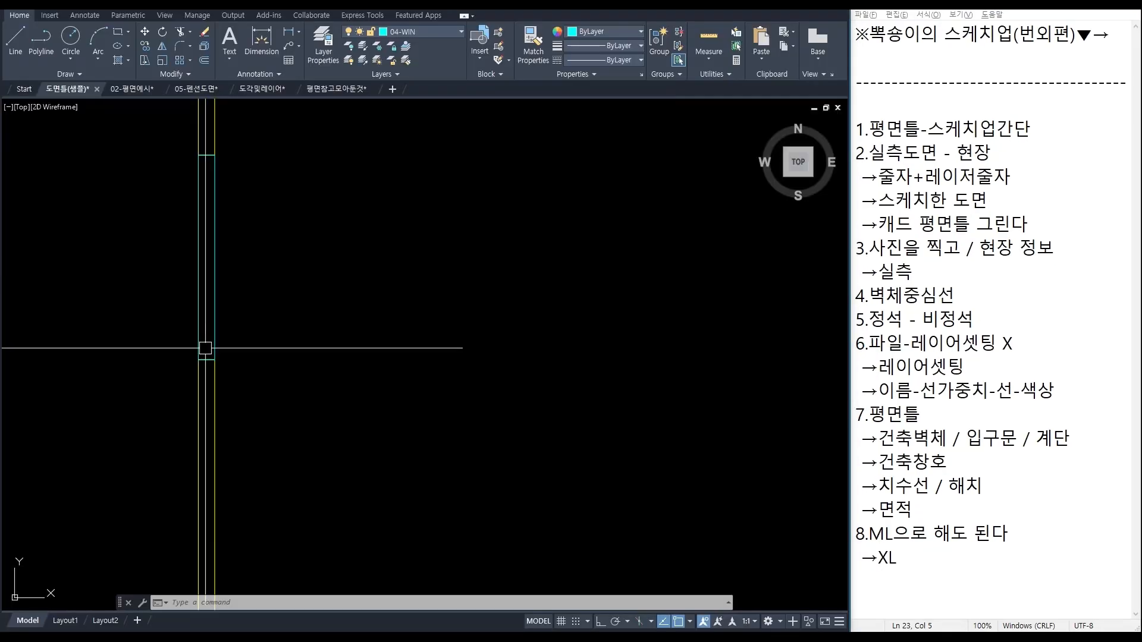
pyautogui.write('REC')
pyautogui.press('space')
pyautogui.scroll(4, 218, 362)
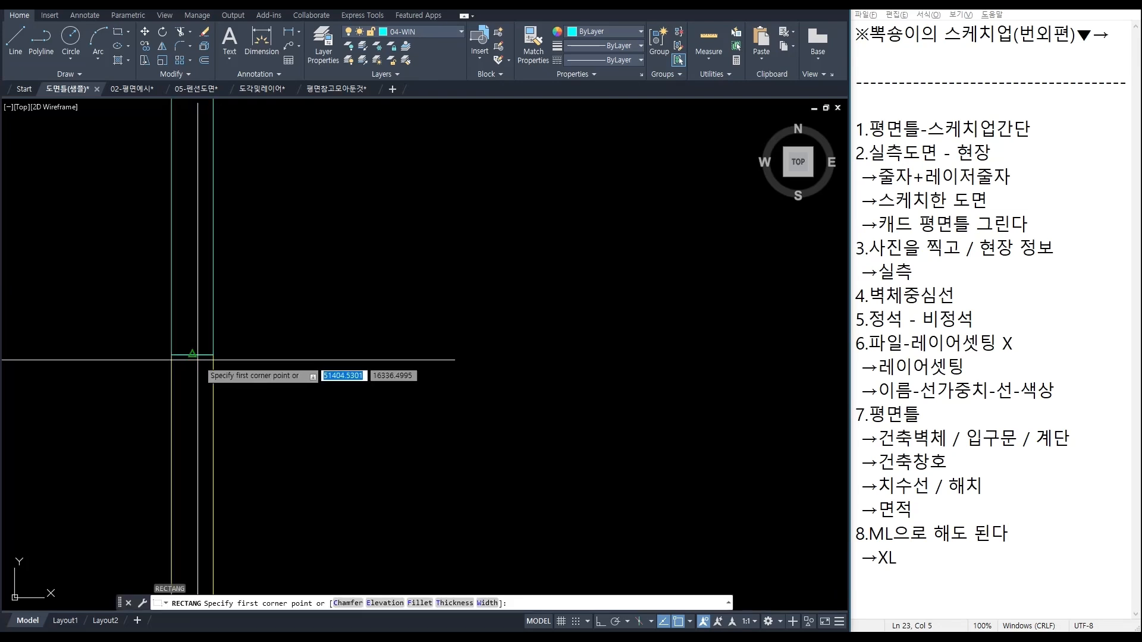
pyautogui.click(172, 356)
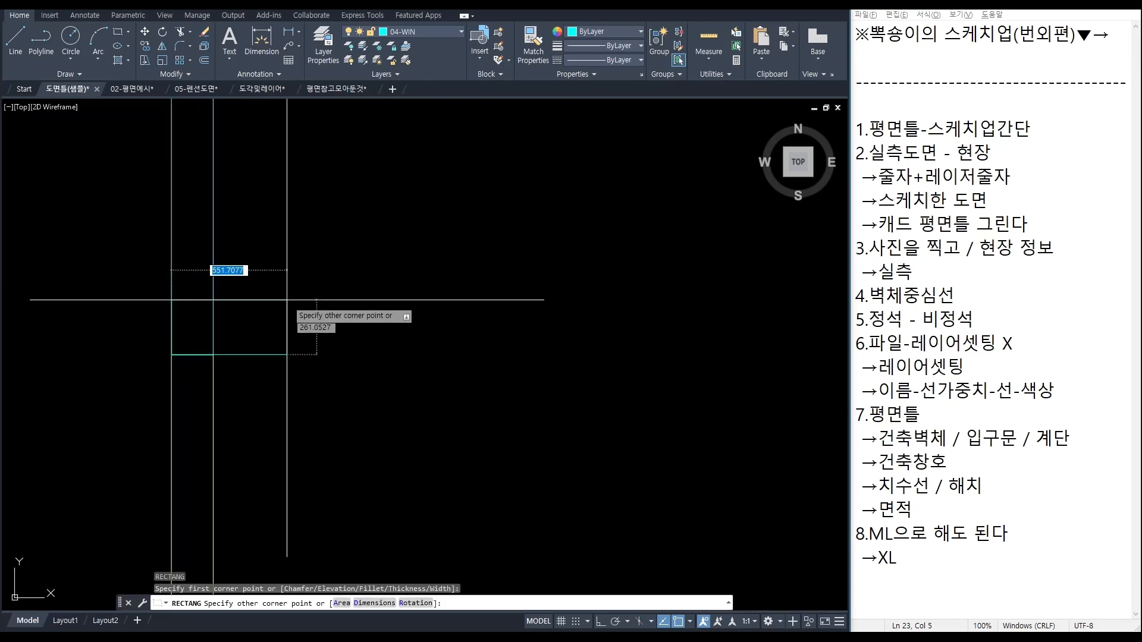
pyautogui.write('@200,30')
pyautogui.press('space')
pyautogui.scroll(6, 202, 352)
pyautogui.click(170, 345)
pyautogui.press('Delete')
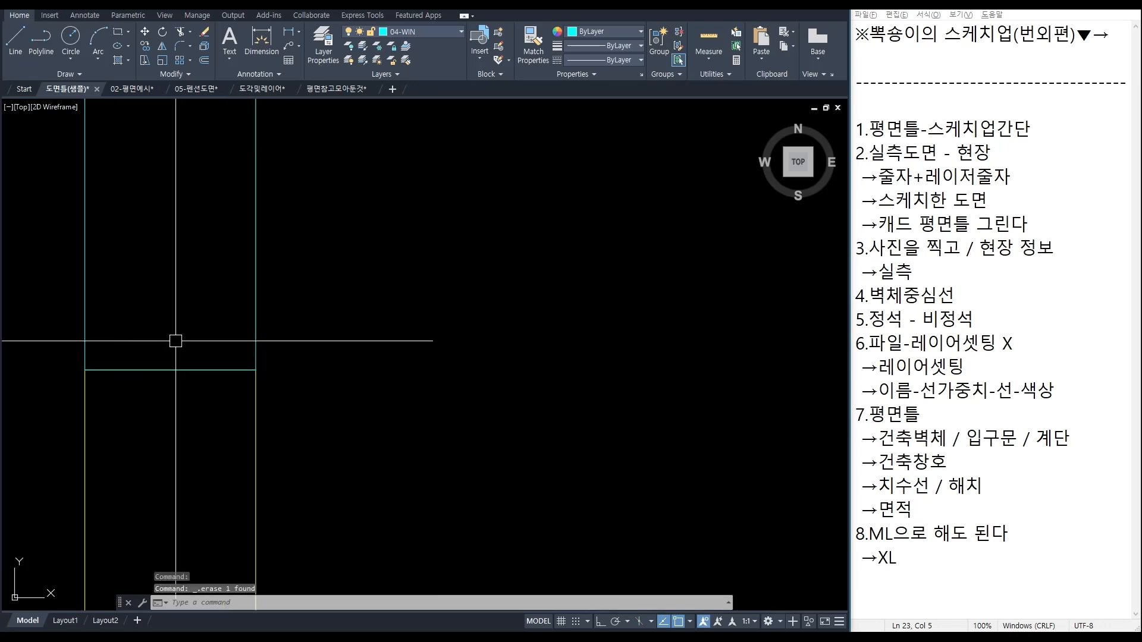
# Step: Draw a 200 by 30 frame rectangle starting at the lower-left corner of the window rectangle
pyautogui.press('space')
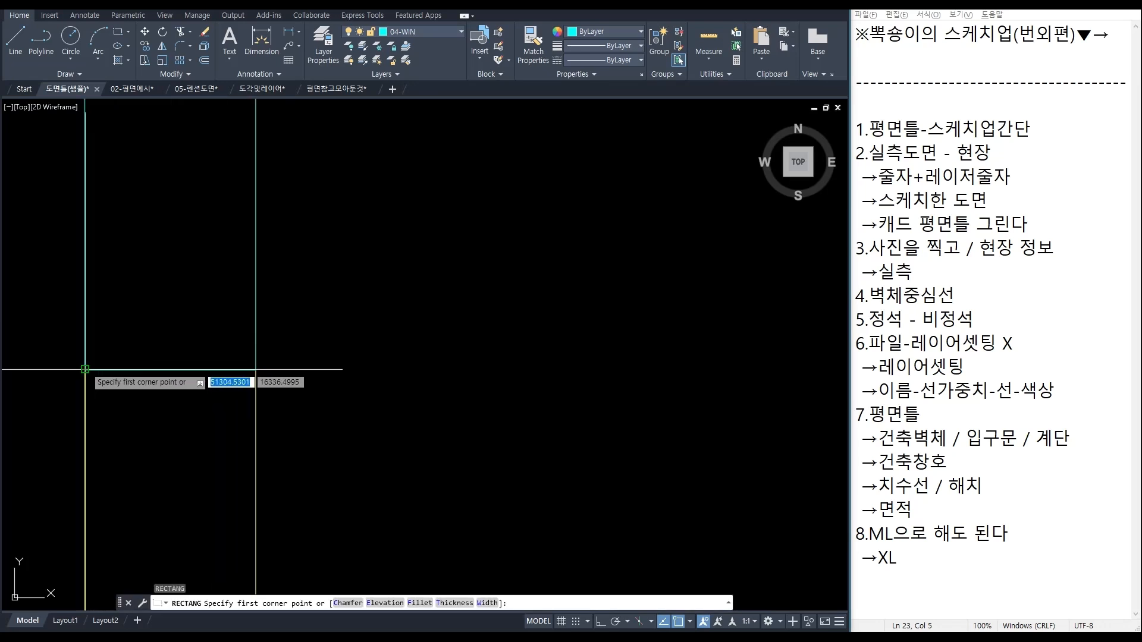
pyautogui.click(86, 369)
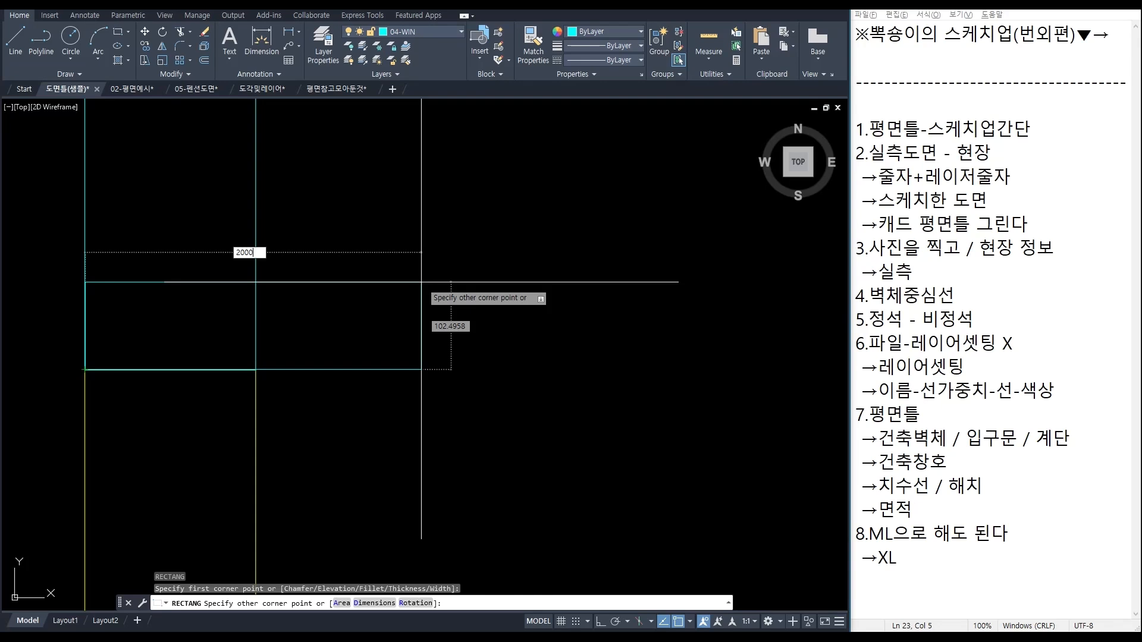
pyautogui.press('Tab')
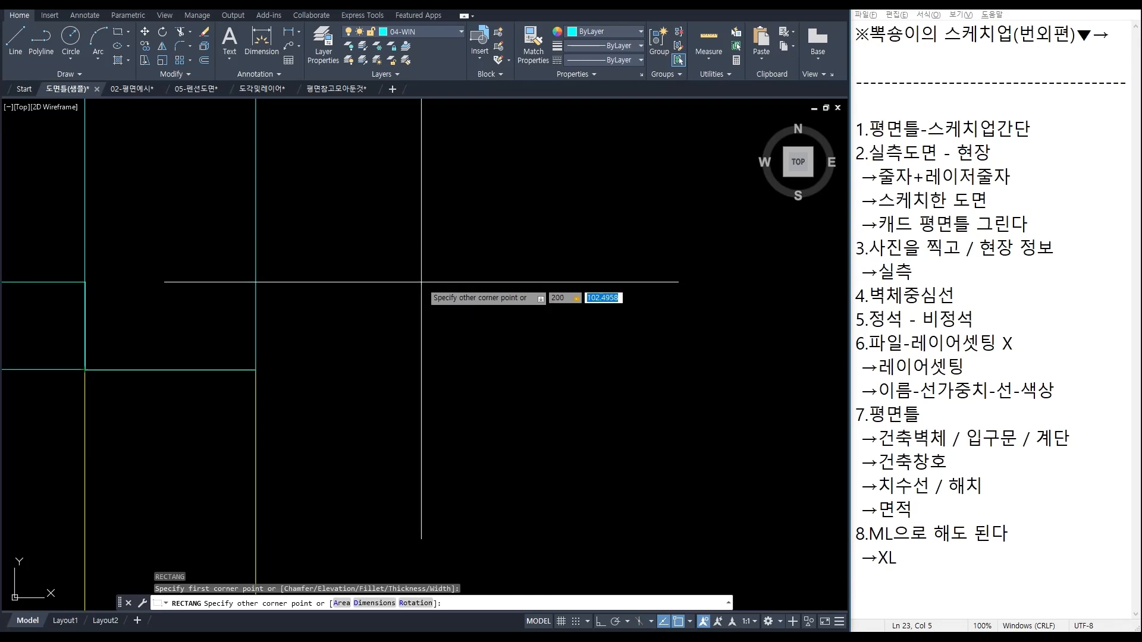
pyautogui.write('30')
pyautogui.press('Return')
# Step: Mirror the lower frame rectangle to the window's upper end about a horizontal line through the window's midpoint, keeping the original
pyautogui.click(154, 347)
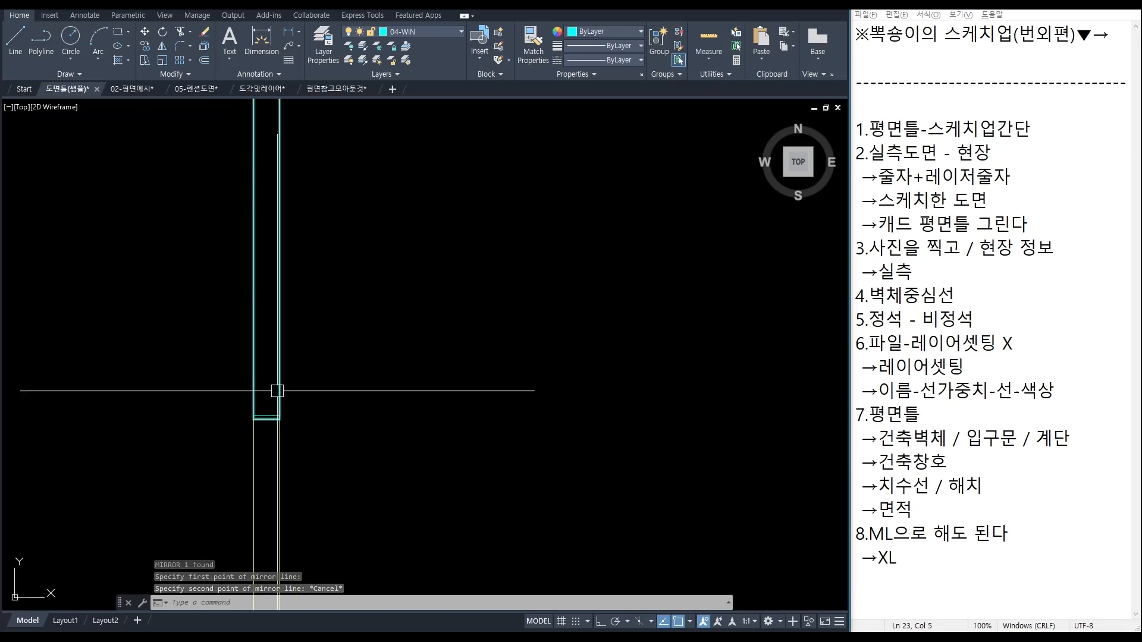
pyautogui.scroll(4, 282, 409)
pyautogui.click(250, 427)
pyautogui.scroll(-6, 321, 375)
pyautogui.moveTo(322, 377); pyautogui.dragTo(323, 400, button='middle')
pyautogui.write('I')
pyautogui.press('Return')
pyautogui.click(306, 316)
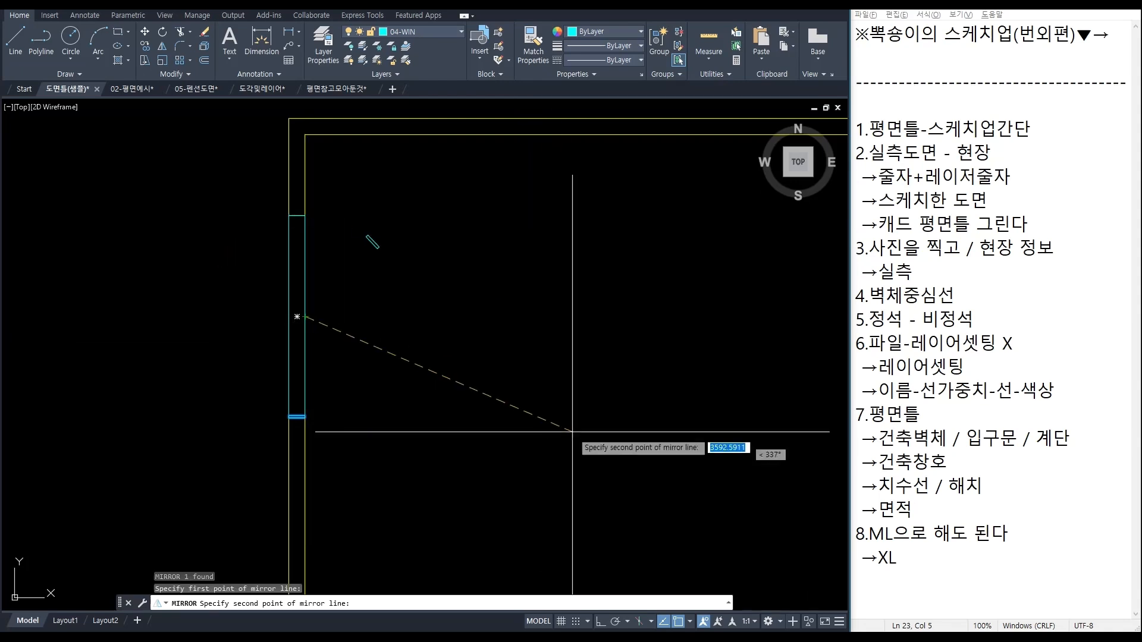
pyautogui.press('F8')
pyautogui.click(609, 524)
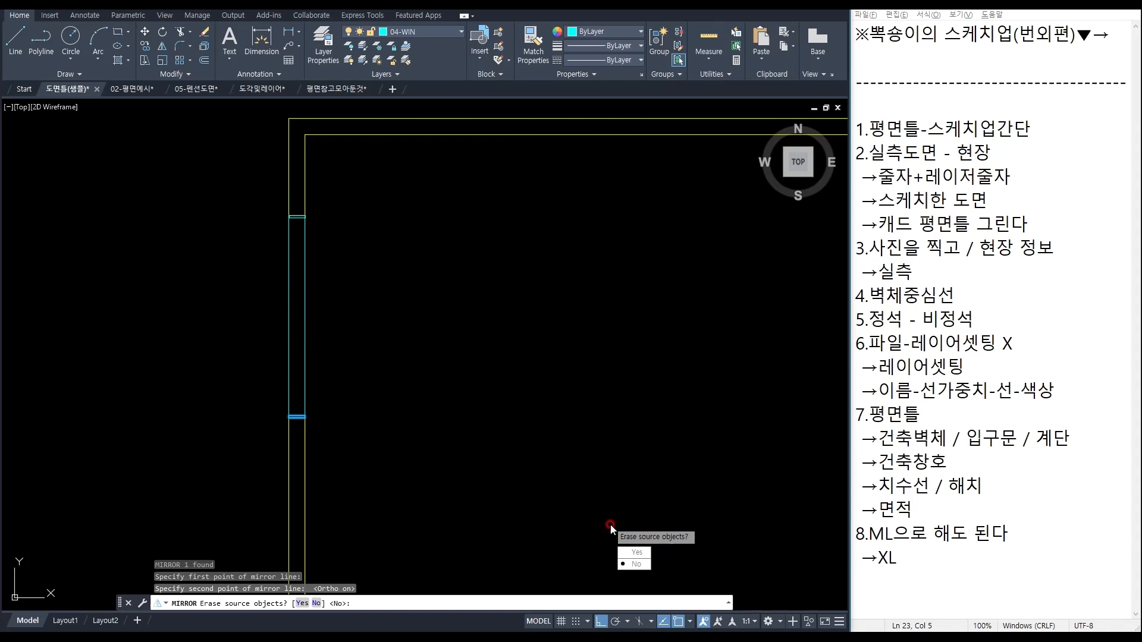
pyautogui.press('Return')
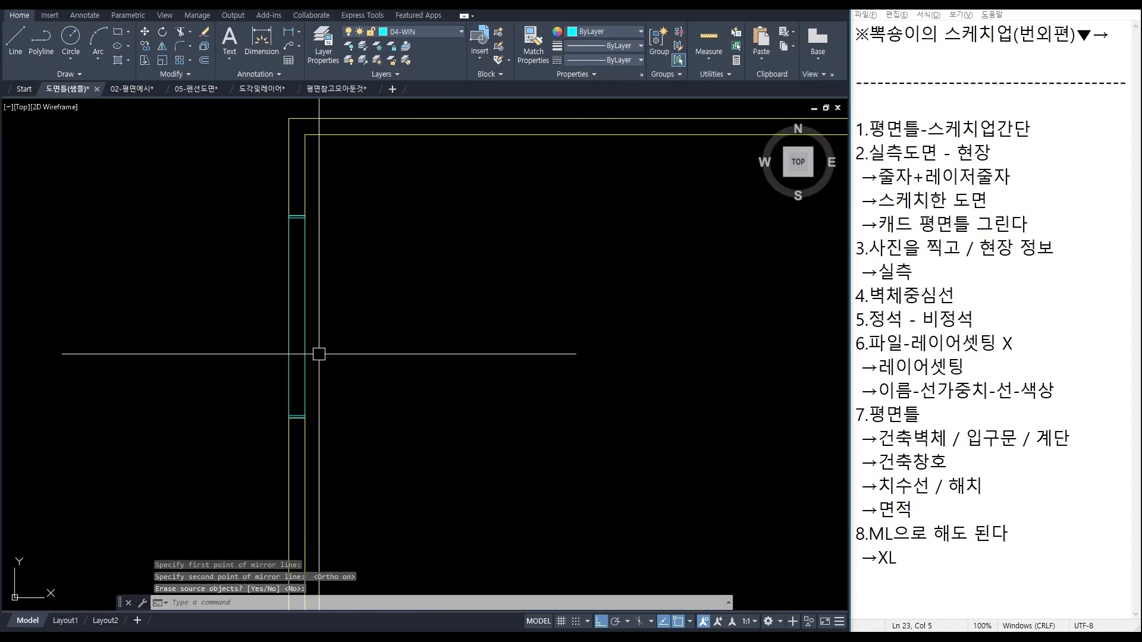
# Step: Start a multiline for the window glass with Zero justification and a scale of 15
pyautogui.scroll(4, 312, 363)
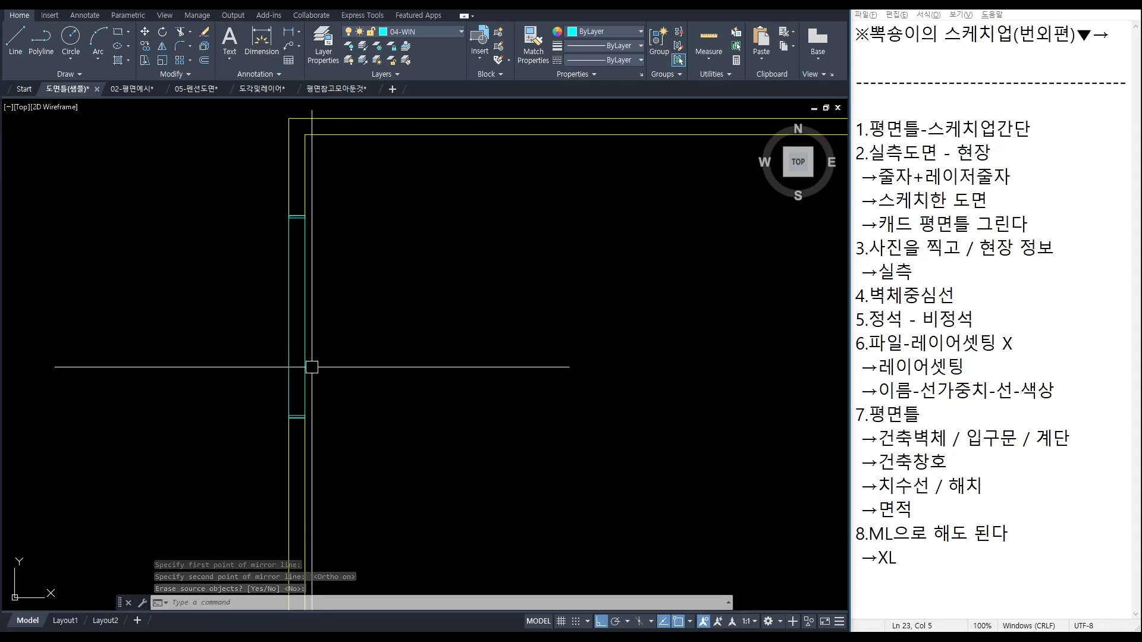
pyautogui.moveTo(327, 286); pyautogui.dragTo(332, 314, button='middle')
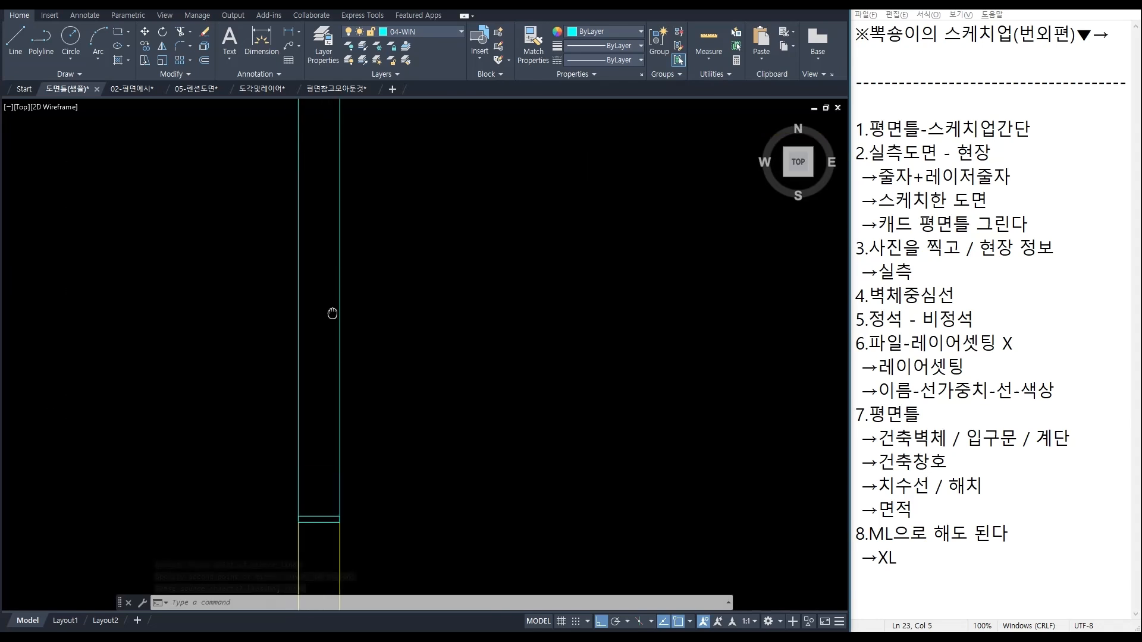
pyautogui.scroll(-3, 333, 313)
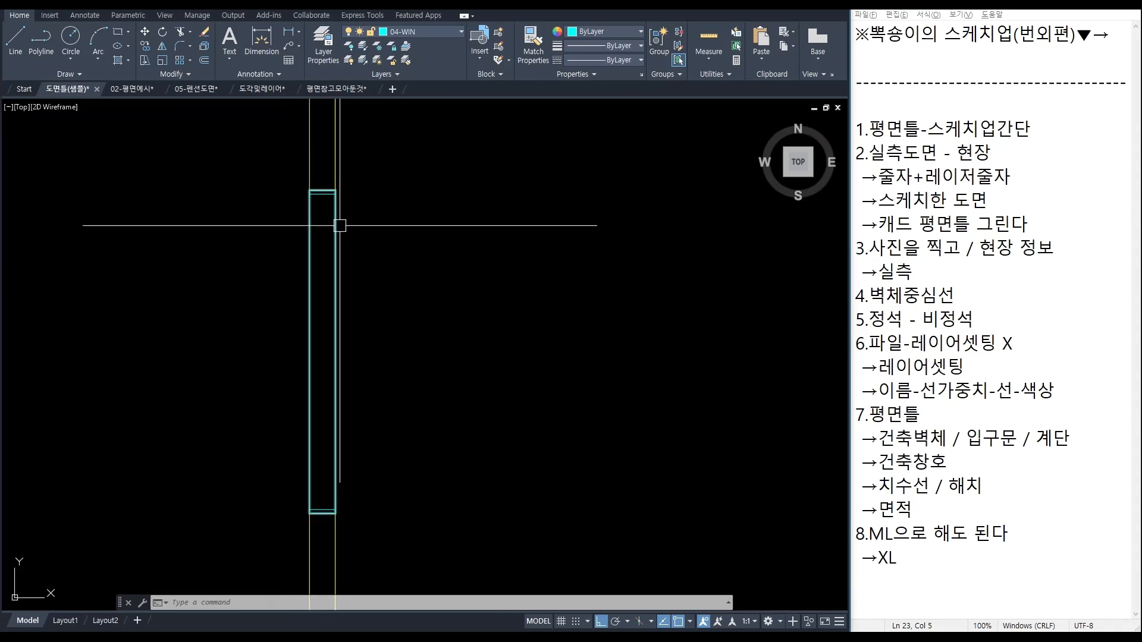
pyautogui.scroll(1, 302, 379)
pyautogui.moveTo(302, 378); pyautogui.dragTo(312, 416, button='middle')
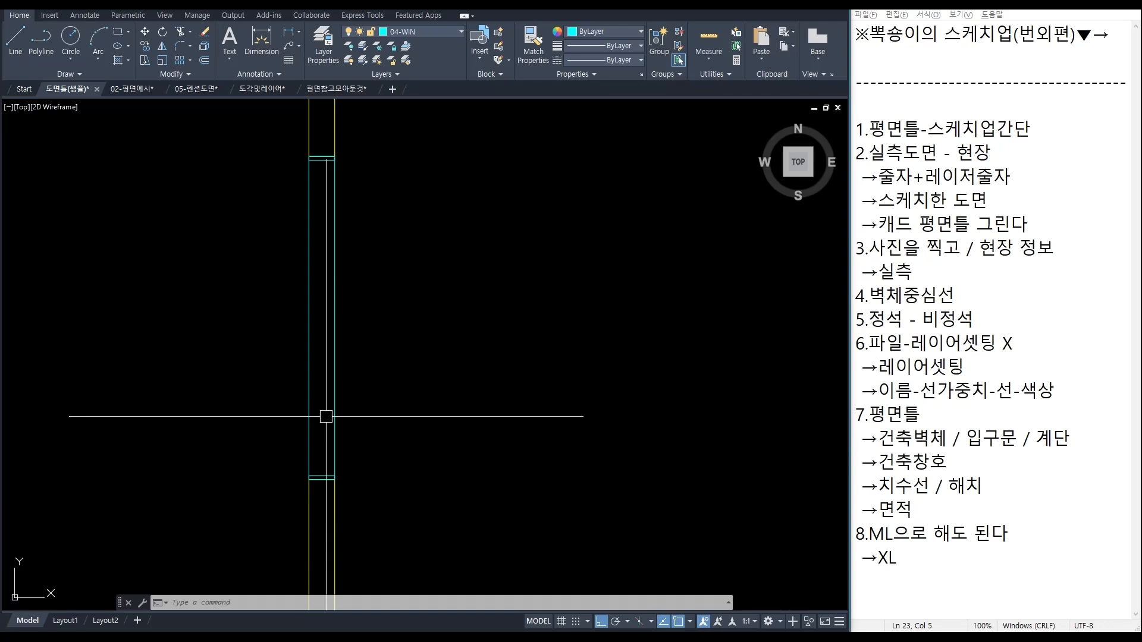
pyautogui.press('Return')
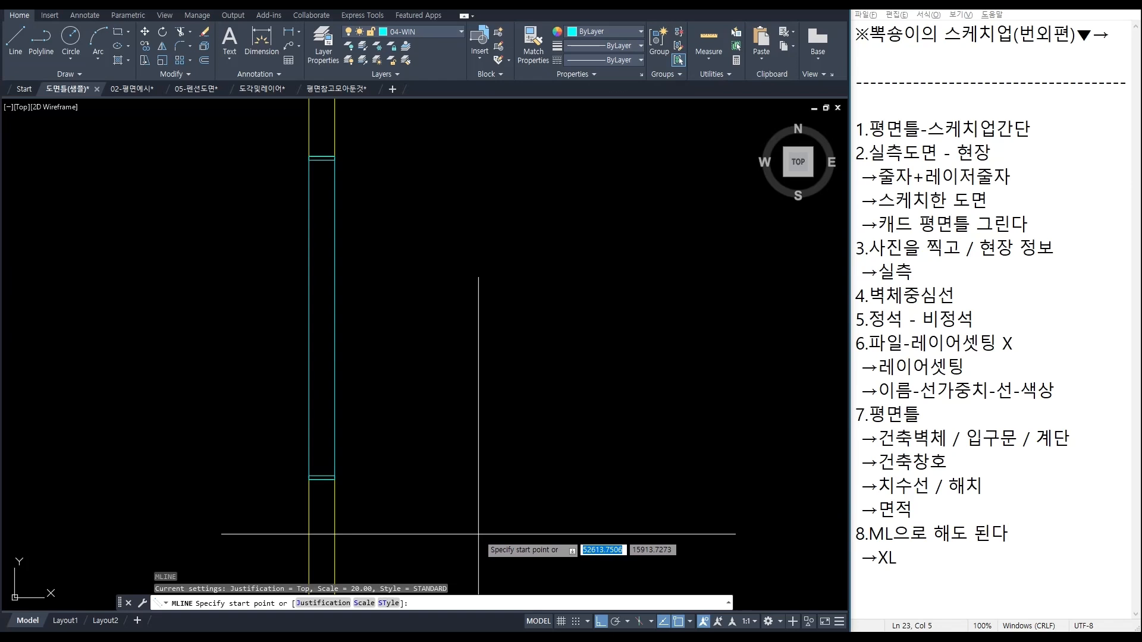
pyautogui.write('J')
pyautogui.press('Return')
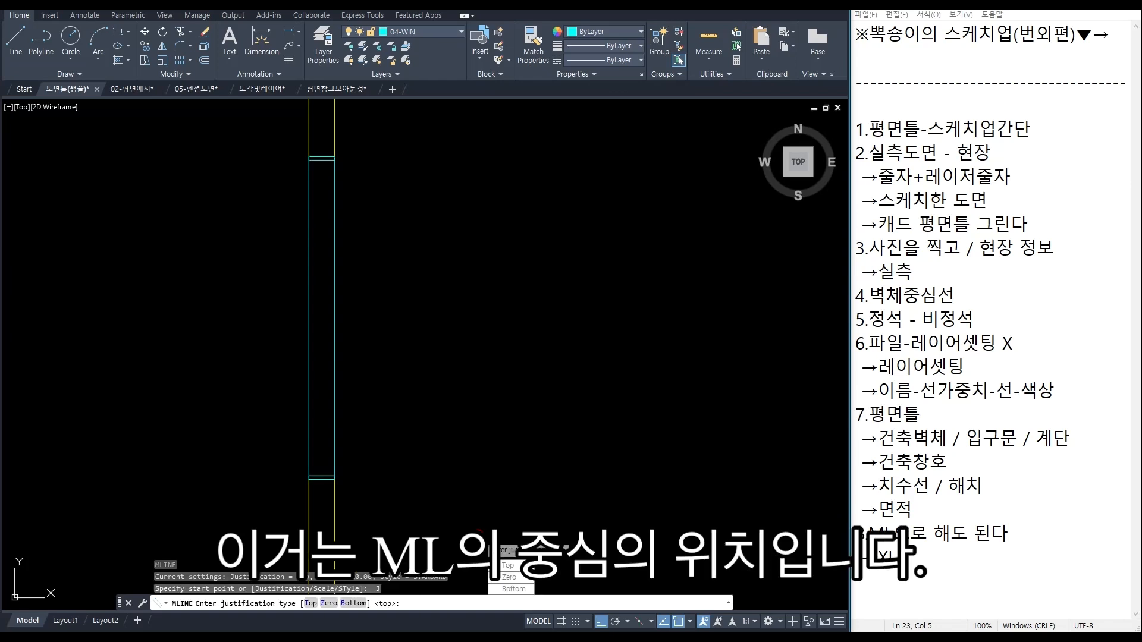
pyautogui.write('Z')
pyautogui.press('Return')
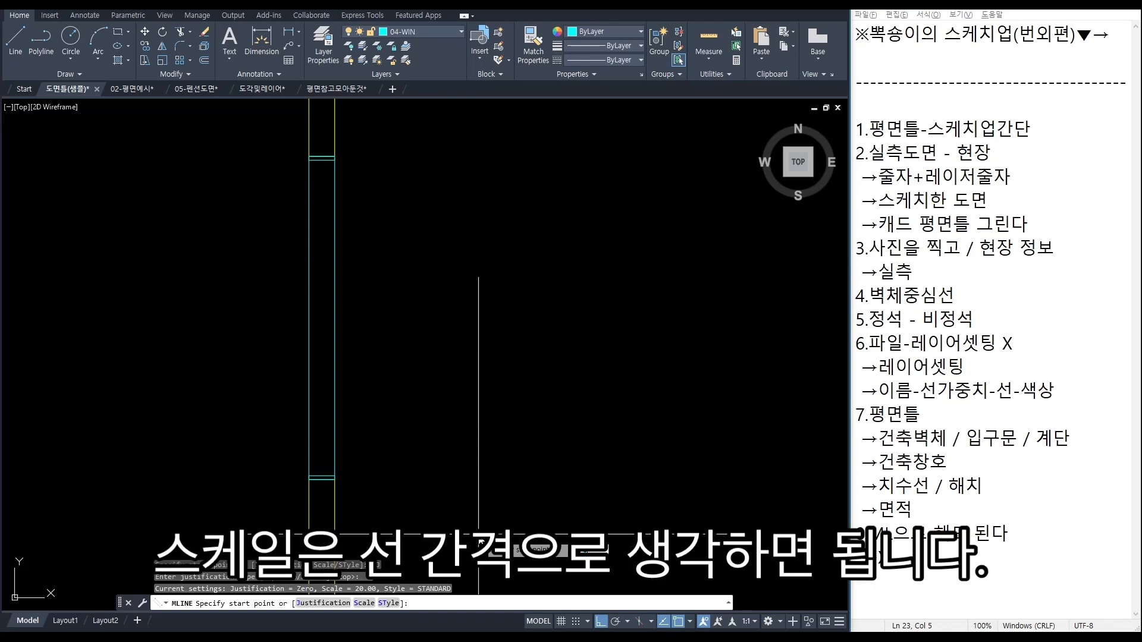
pyautogui.write('s')
pyautogui.press('Return')
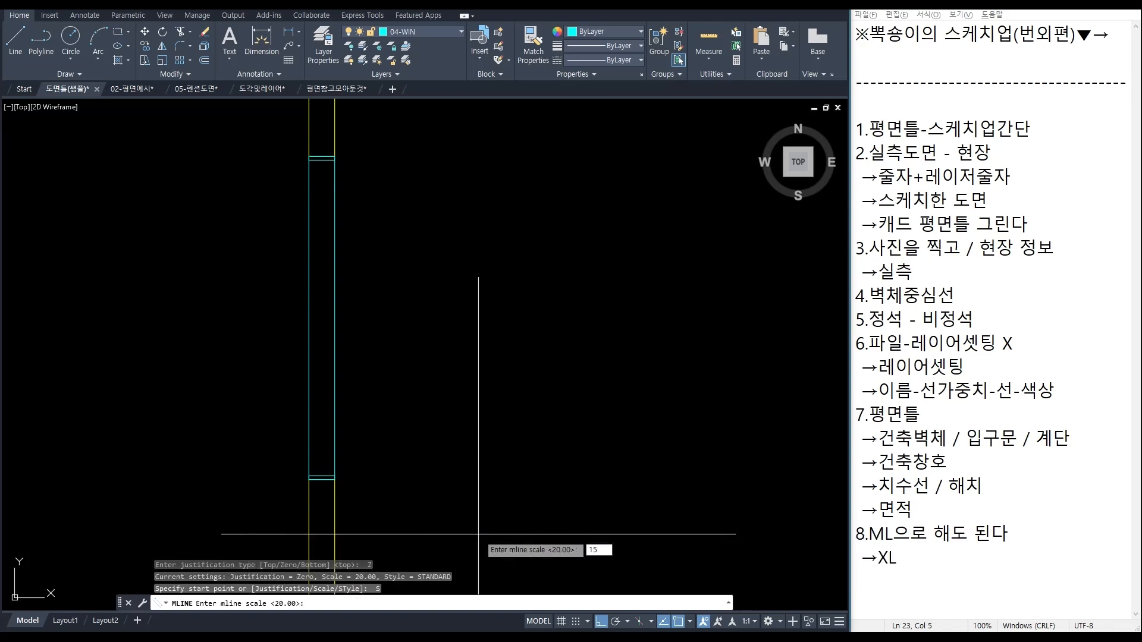
pyautogui.press('Return')
# Step: Draw the multiline vertically from the midpoint of the lower frame's inner edge to the midpoint of the upper frame's inner edge
pyautogui.scroll(5, 321, 473)
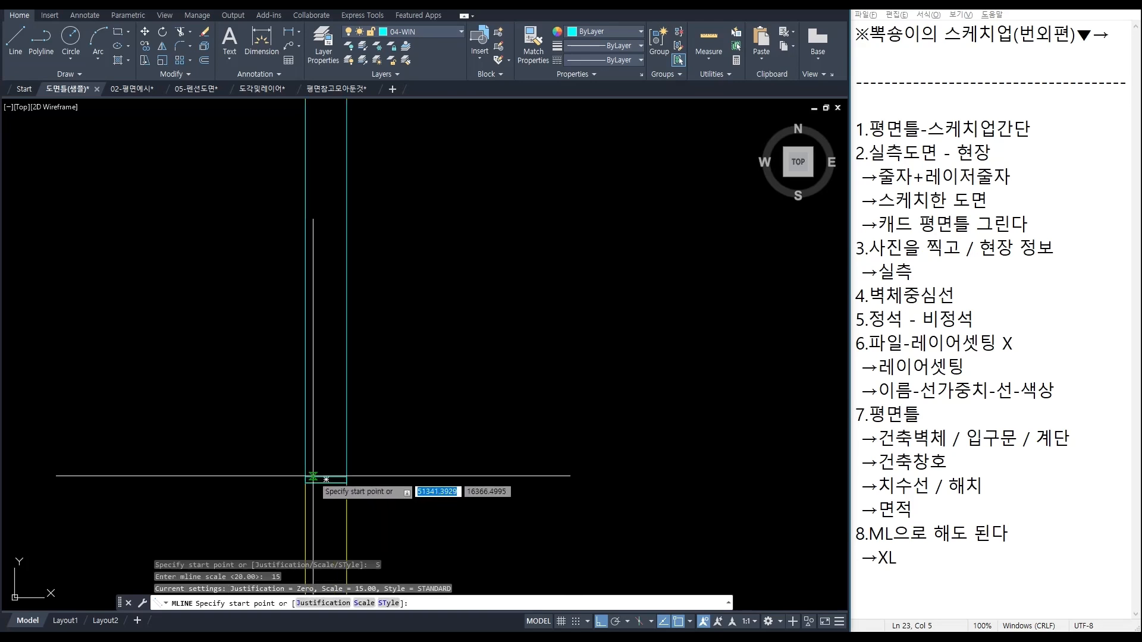
pyautogui.click(341, 478)
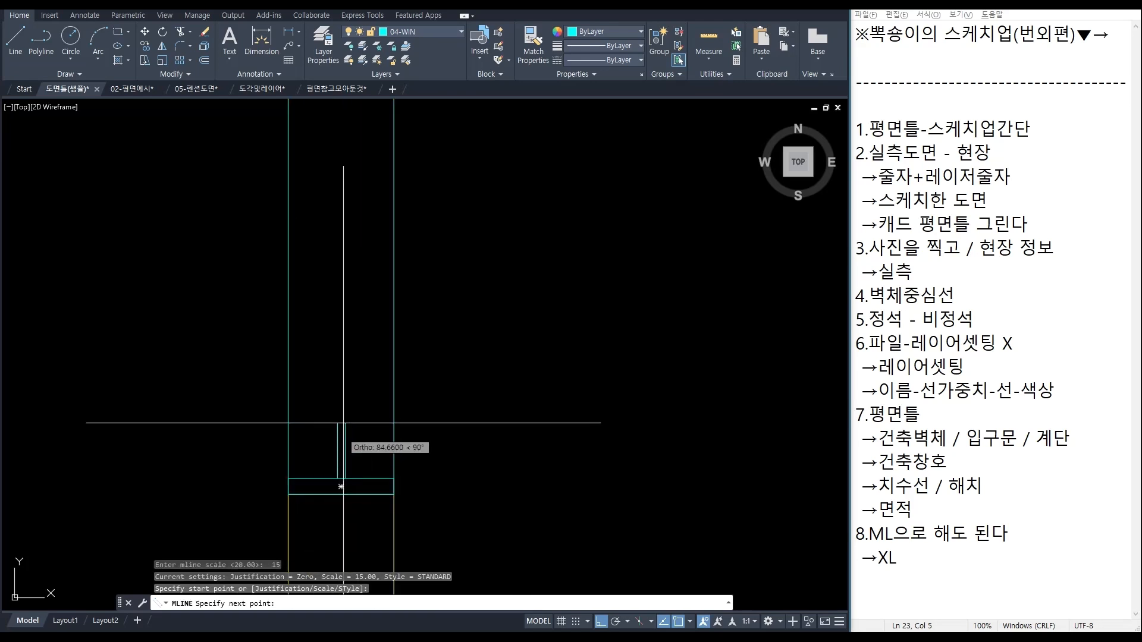
pyautogui.scroll(-5, 341, 381)
pyautogui.scroll(8, 330, 265)
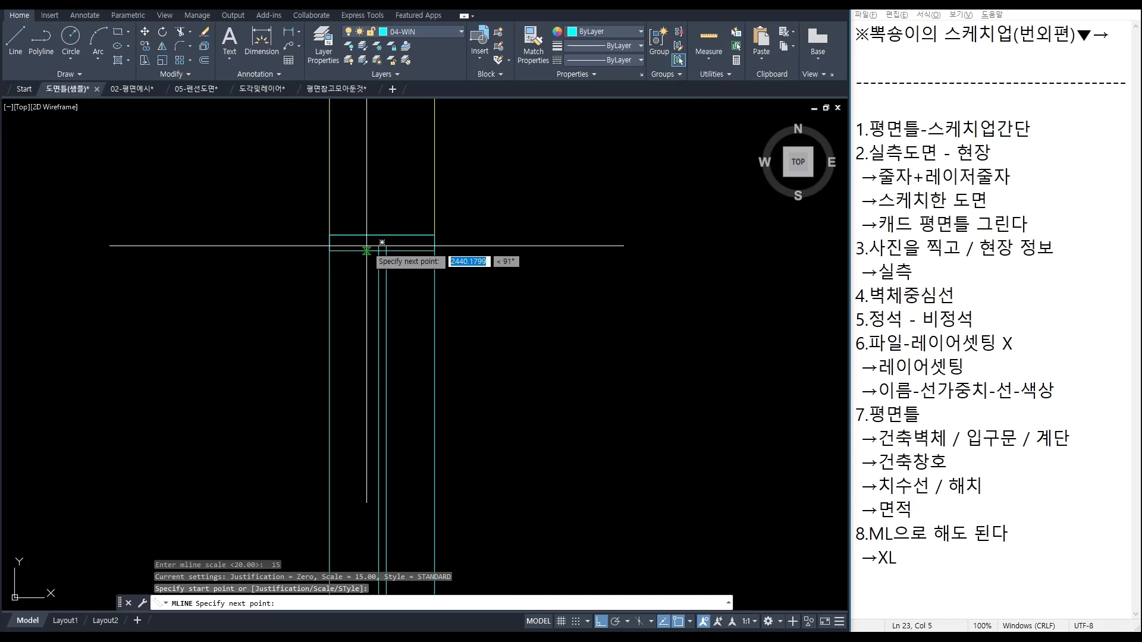
pyautogui.click(341, 262)
pyautogui.press('Return')
# Step: Change the window's central multiline colour to Red
pyautogui.click(401, 298)
pyautogui.click(372, 270)
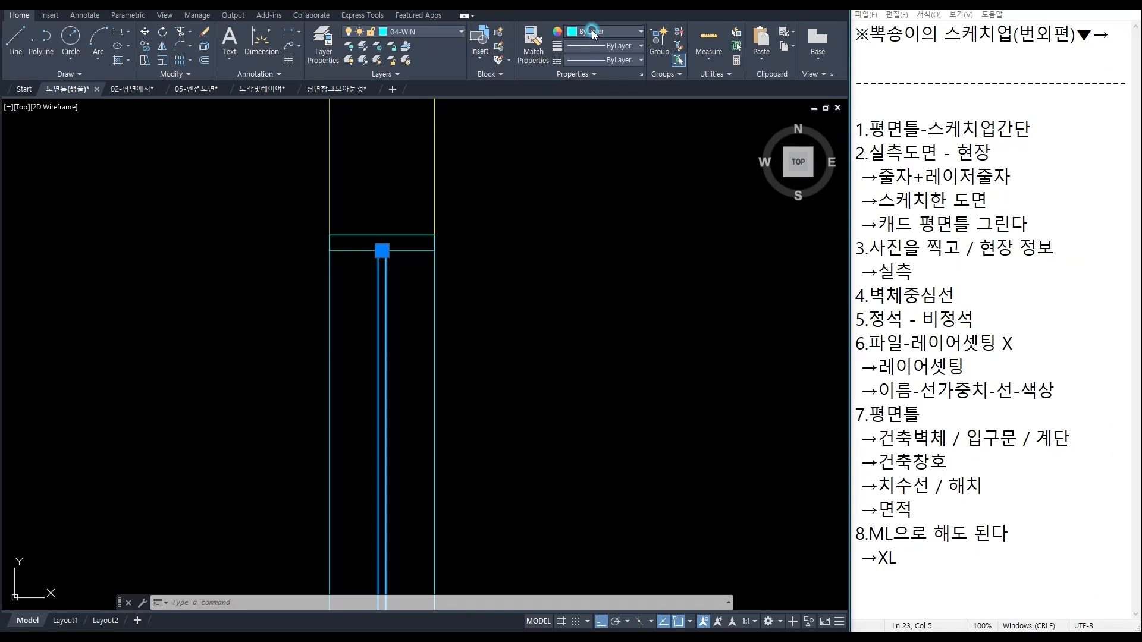
pyautogui.click(594, 32)
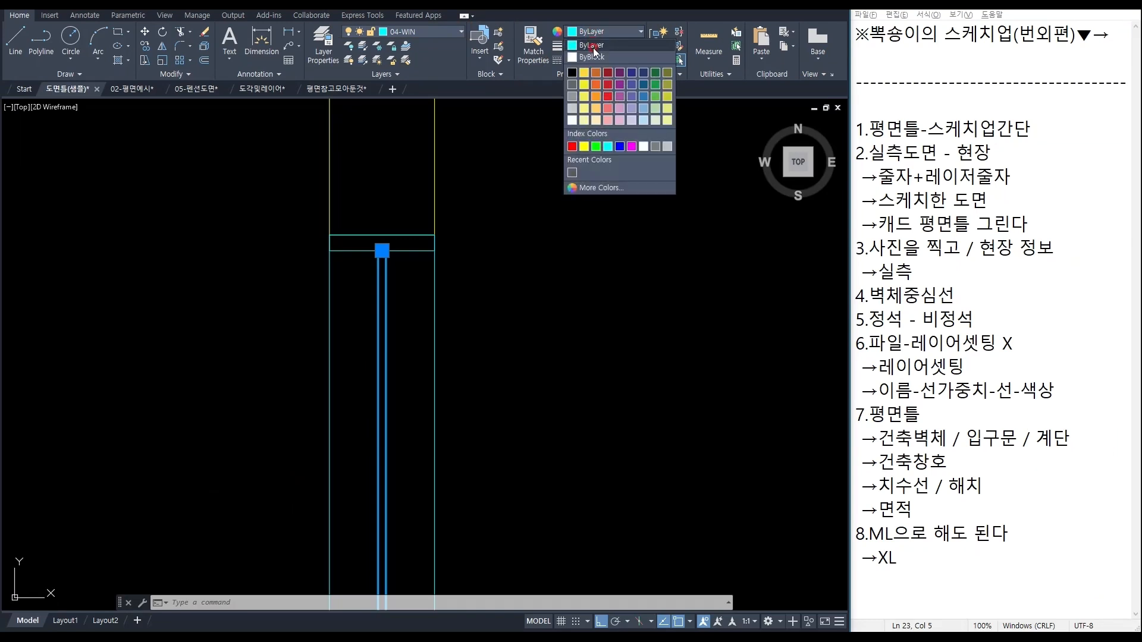
pyautogui.click(573, 146)
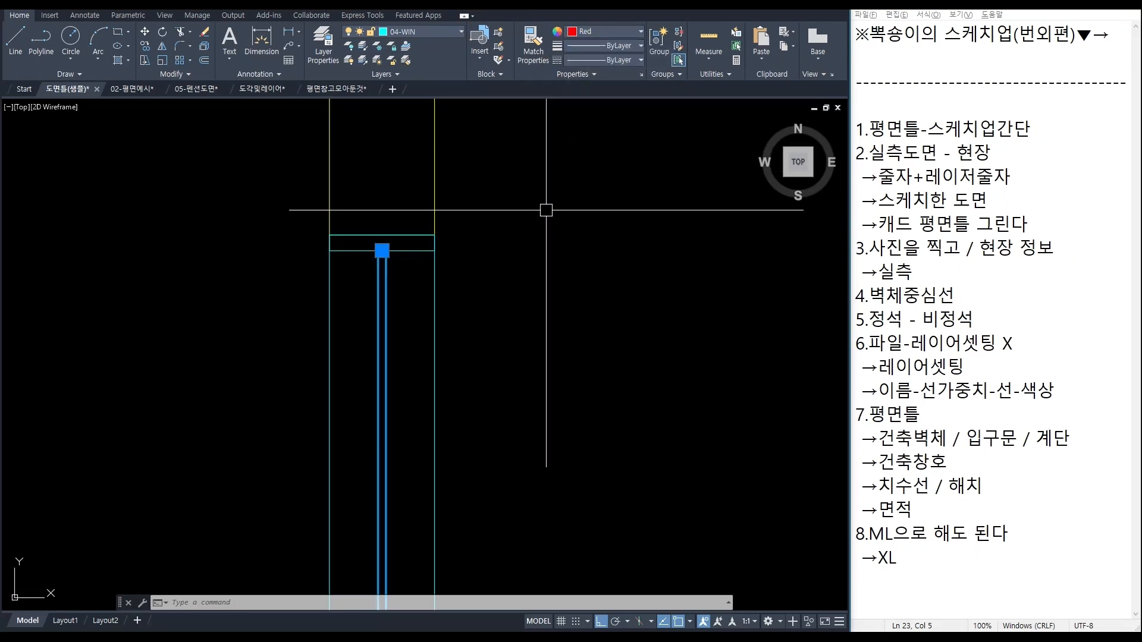
# Step: Explode the window's central glass multiline into separate lines
pyautogui.scroll(-5, 550, 216)
pyautogui.click(513, 311)
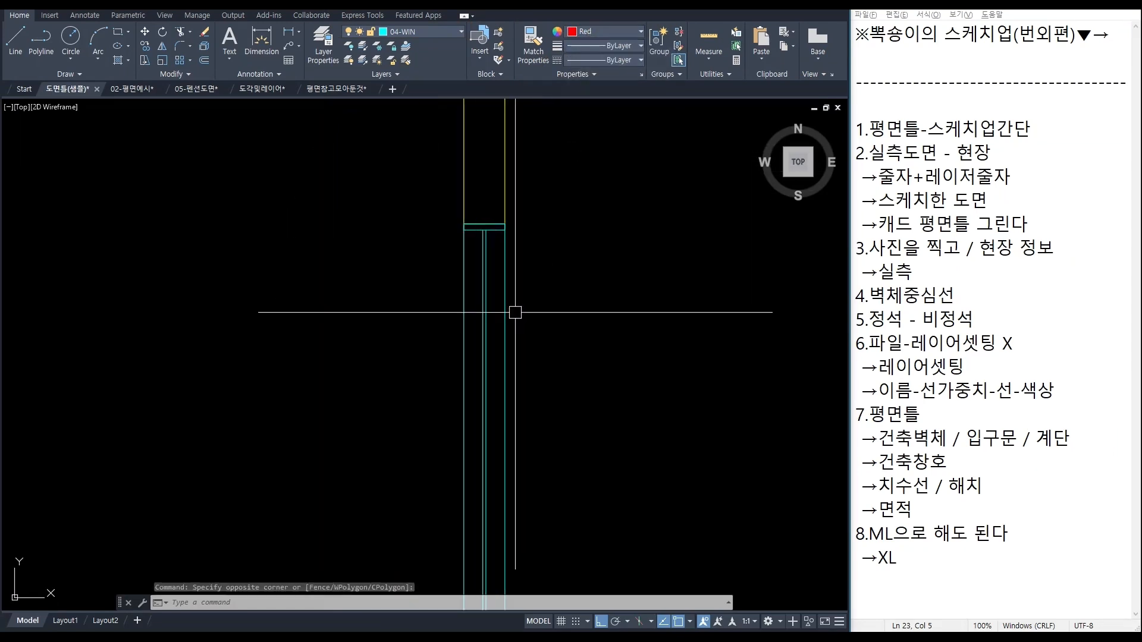
pyautogui.press('Escape')
pyautogui.click(487, 291)
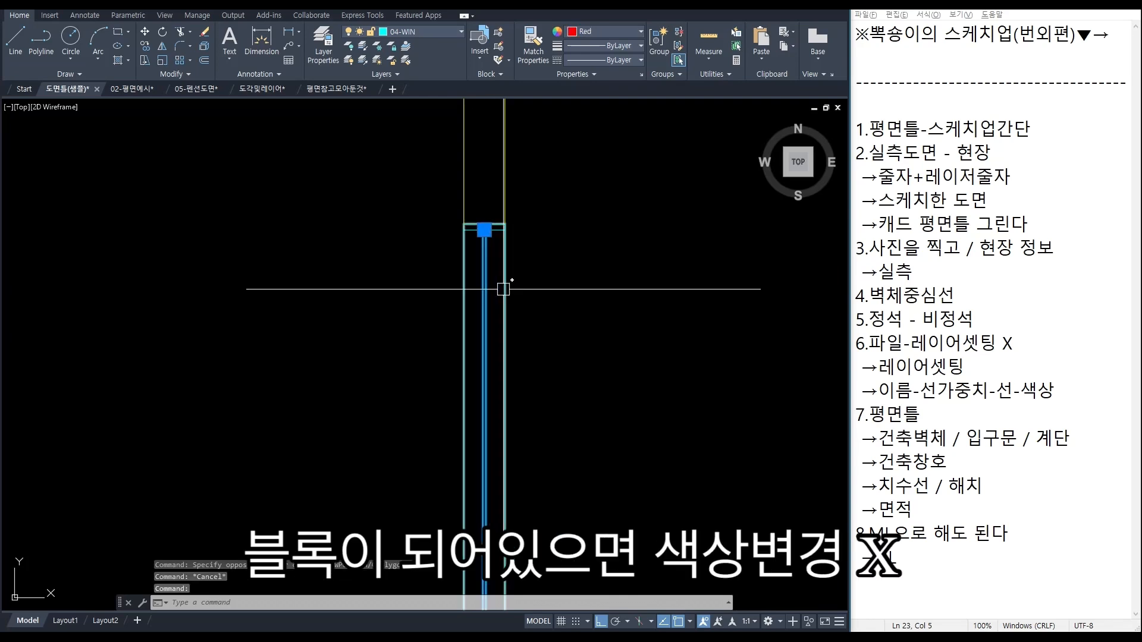
pyautogui.write('x')
pyautogui.press('Return')
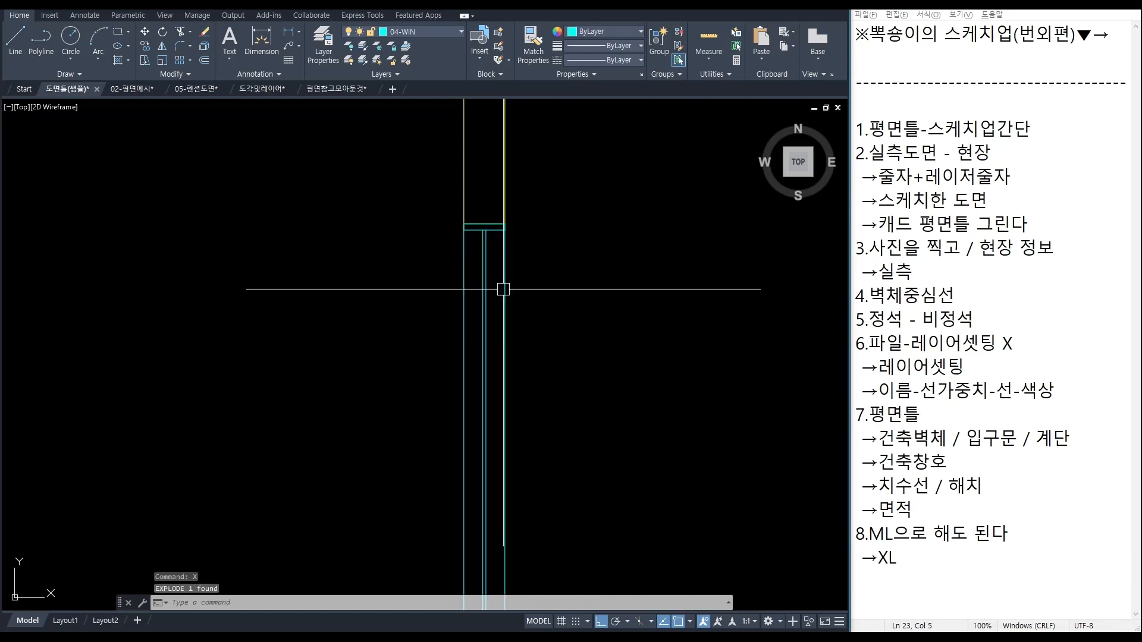
# Step: Change the colour of the window's two central glass lines to Red
pyautogui.scroll(2, 497, 273)
pyautogui.click(390, 230)
pyautogui.click(464, 179)
pyautogui.moveTo(589, 226); pyautogui.dragTo(592, 348, button='middle')
pyautogui.click(598, 30)
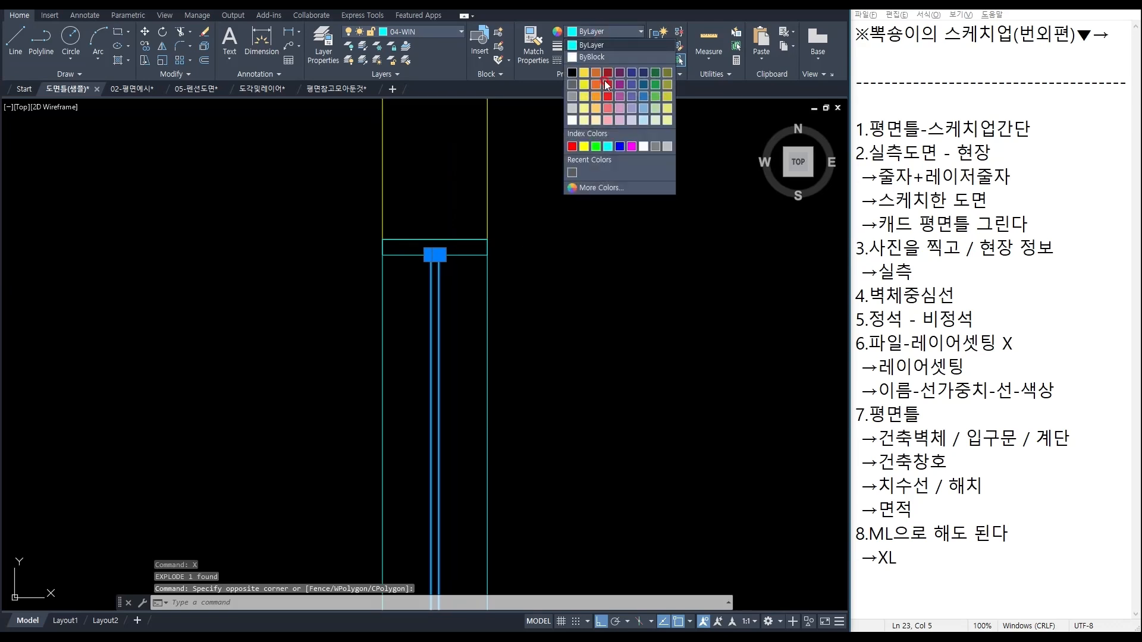
pyautogui.click(572, 147)
pyautogui.write('x')
pyautogui.press('Return')
pyautogui.scroll(-6, 592, 254)
pyautogui.moveTo(630, 377); pyautogui.dragTo(324, 355, button='middle')
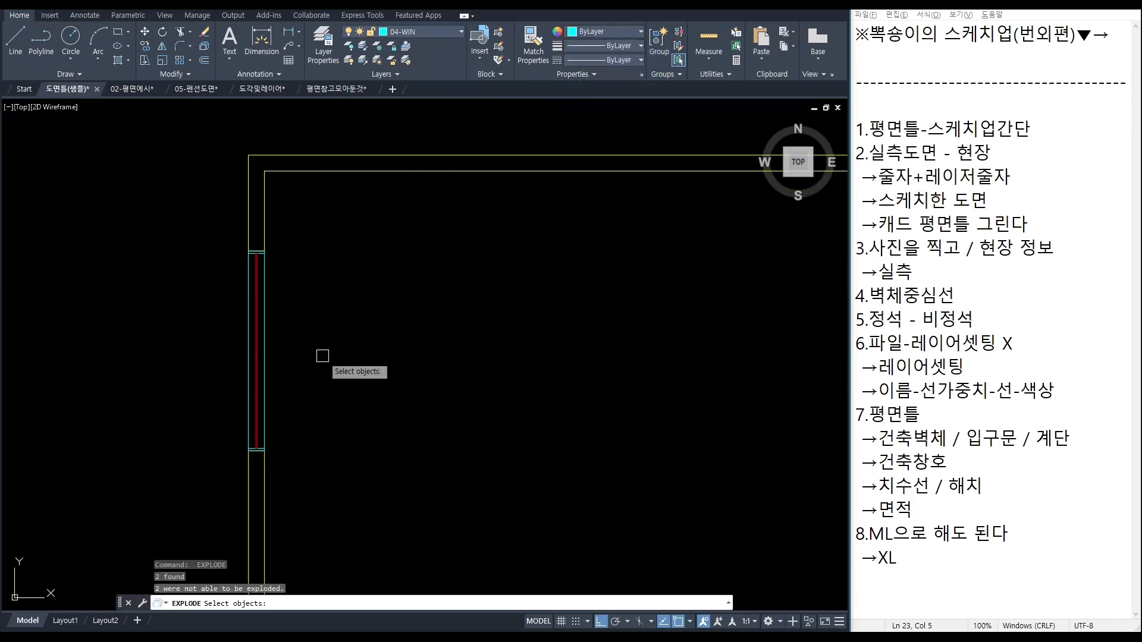
pyautogui.scroll(-6, 327, 353)
pyautogui.scroll(3, 590, 370)
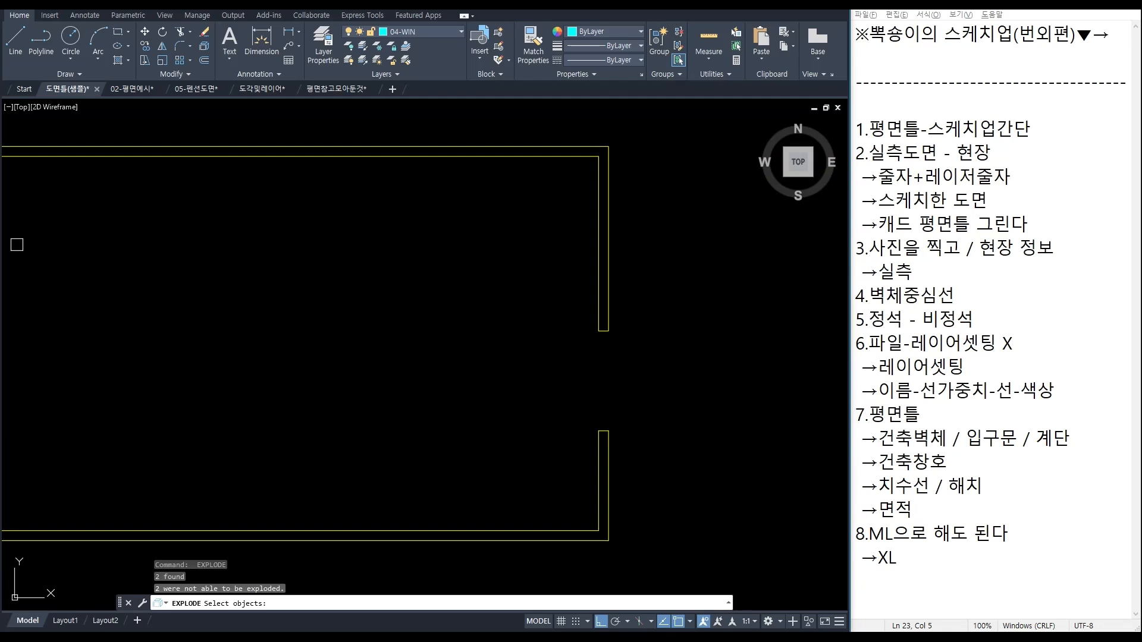
pyautogui.press('Escape')
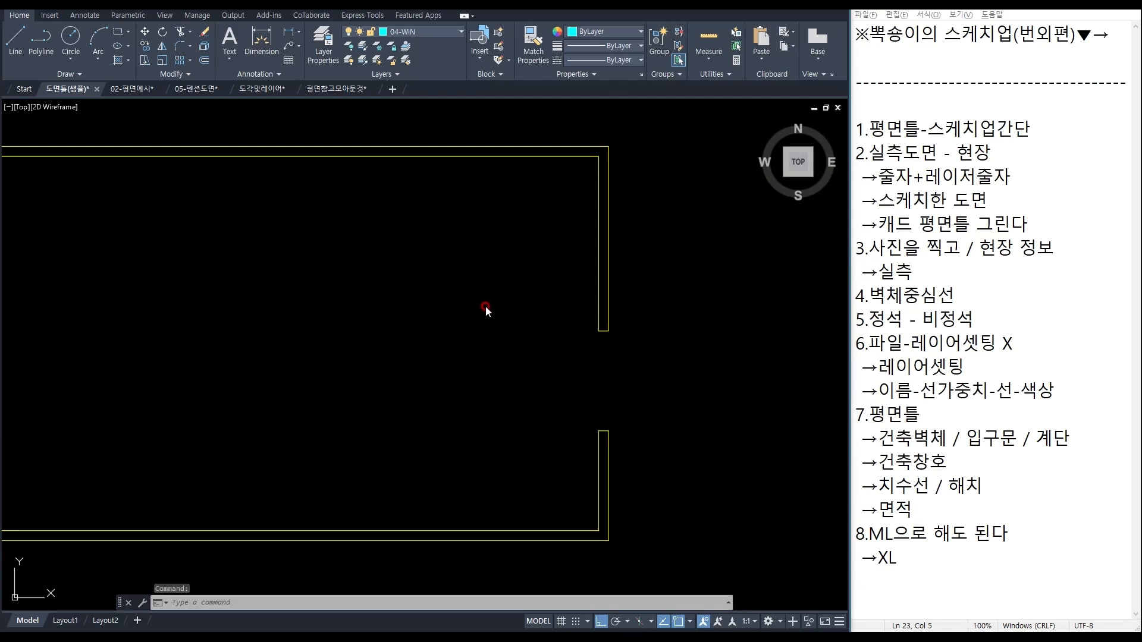
pyautogui.scroll(2, 601, 426)
pyautogui.write('RE')
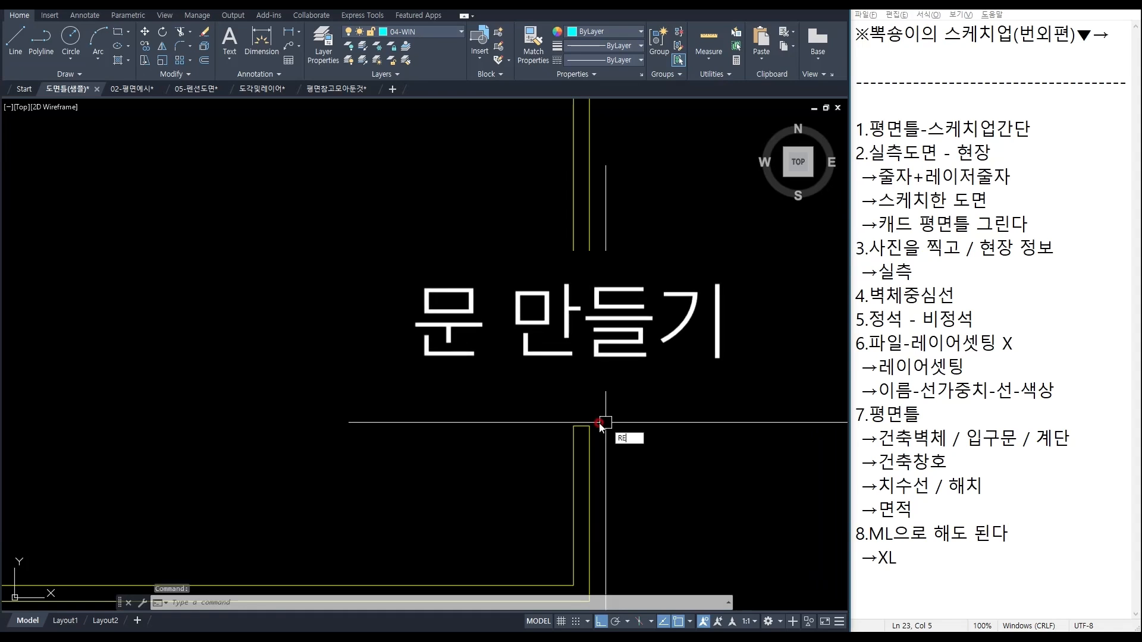
pyautogui.write('C')
pyautogui.press('Return')
pyautogui.scroll(2, 571, 426)
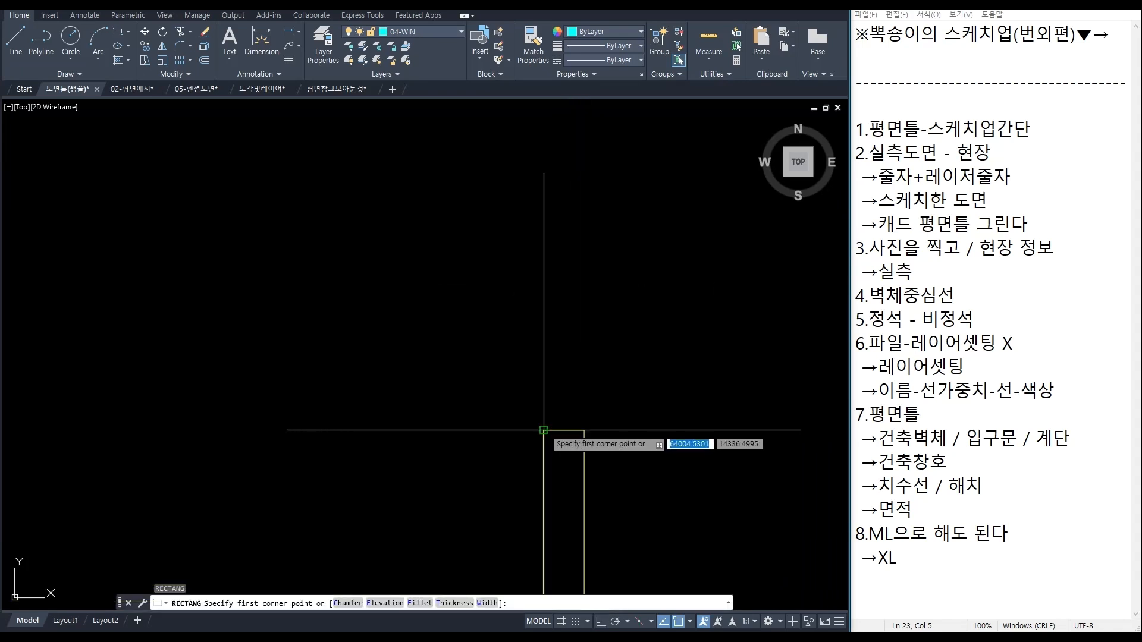
pyautogui.click(544, 429)
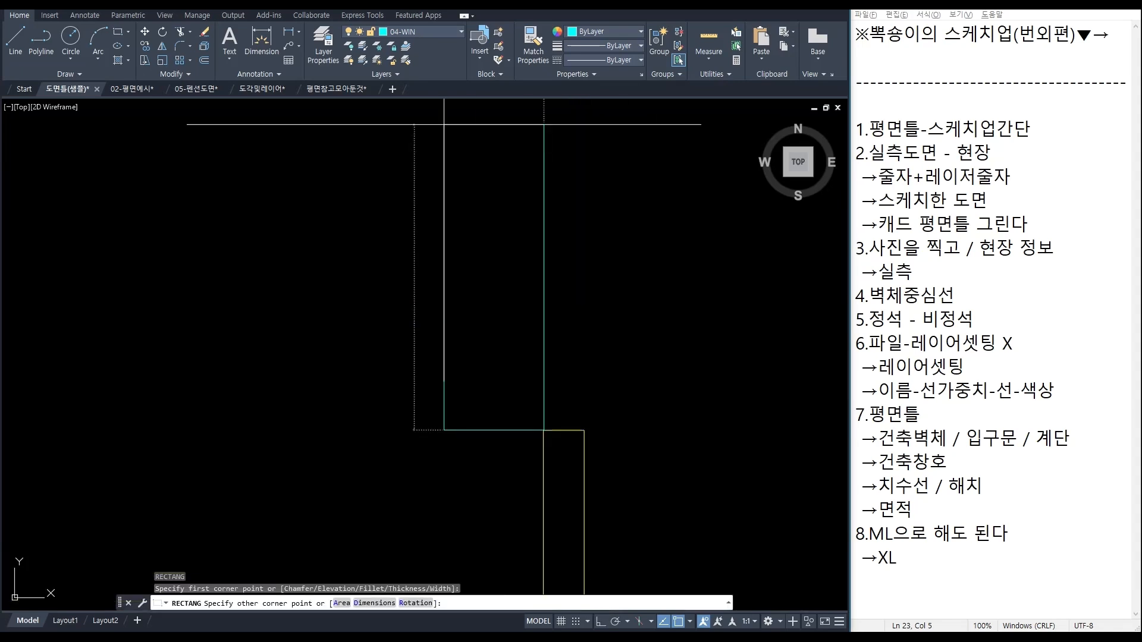
pyautogui.press('Escape')
# Step: Make 05-DOOR the current layer
pyautogui.scroll(-2, 593, 436)
pyautogui.scroll(2, 476, 217)
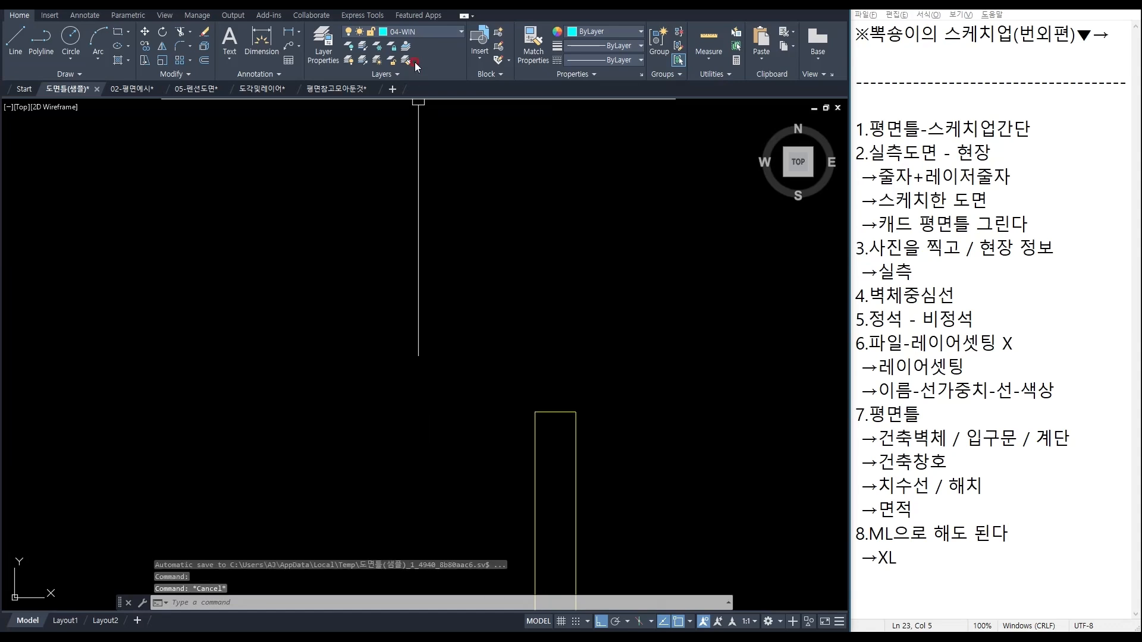
pyautogui.click(408, 33)
pyautogui.click(414, 147)
# Step: Draw a 200 by 30 door frame rectangle on the wall end at the lower side of the right-wall opening
pyautogui.write('REC')
pyautogui.press('Return')
pyautogui.click(535, 407)
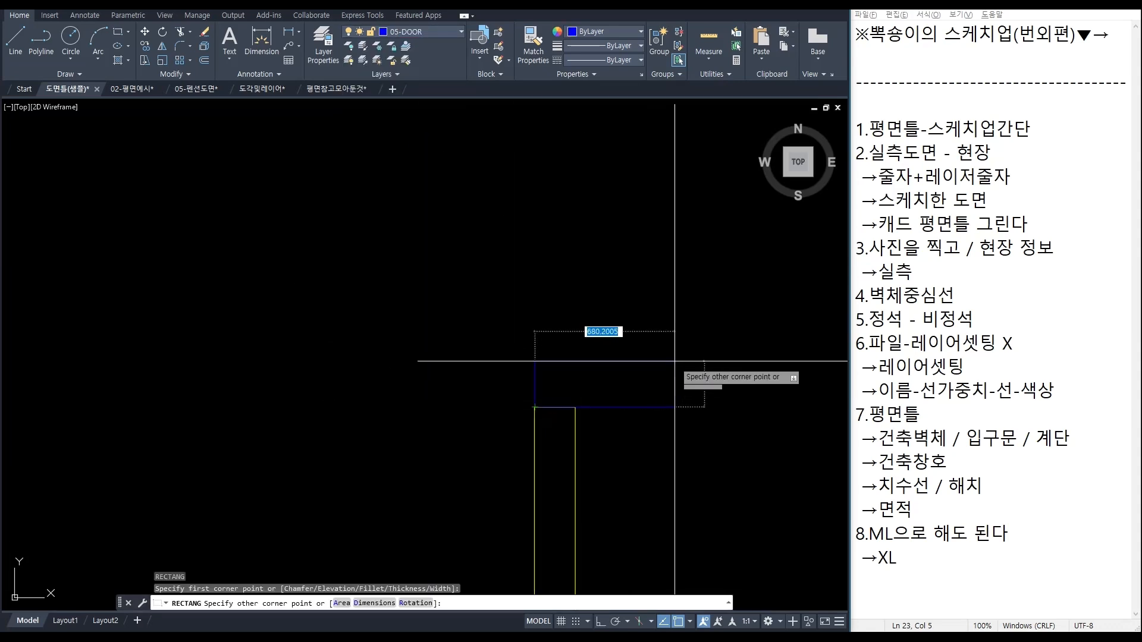
pyautogui.scroll(-4, 677, 358)
pyautogui.scroll(4, 651, 357)
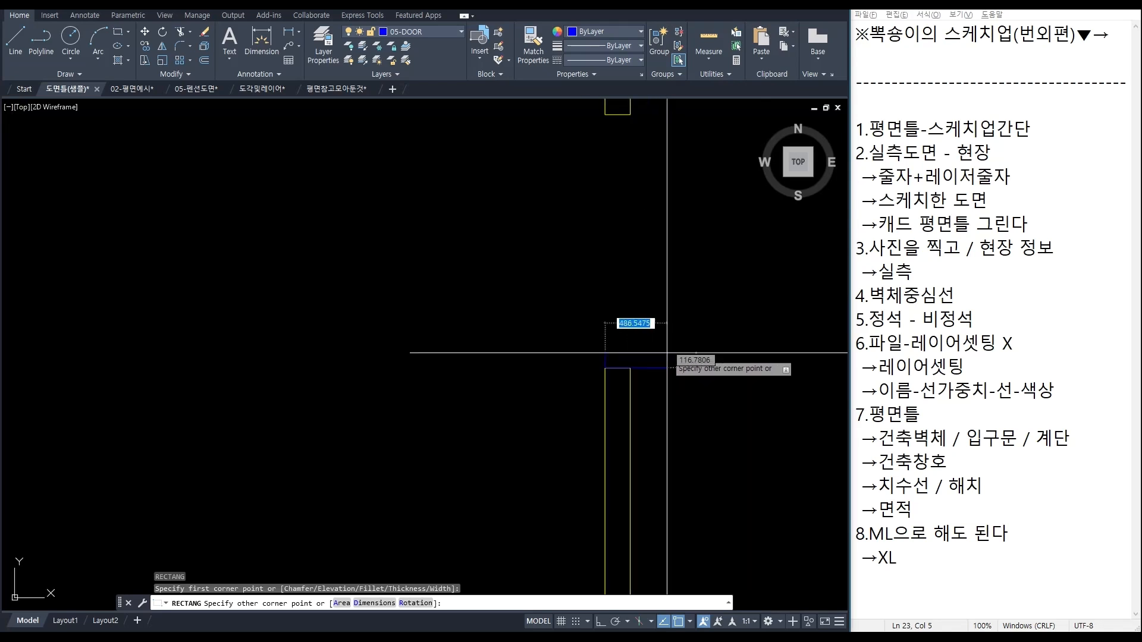
pyautogui.scroll(2, 670, 331)
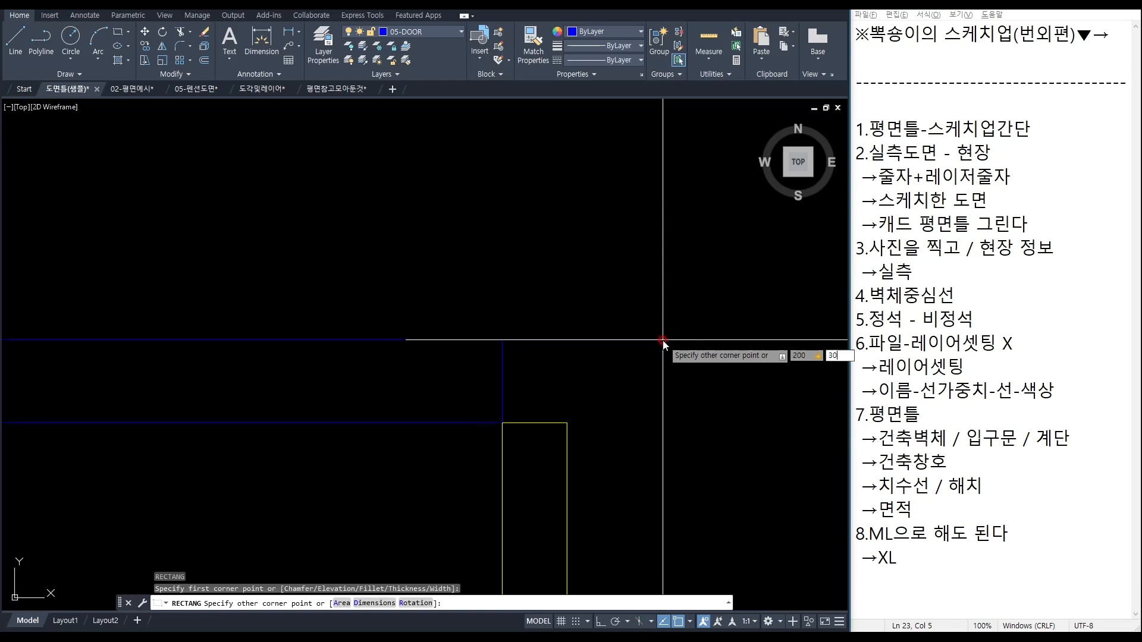
pyautogui.press('Return')
pyautogui.scroll(-3, 663, 333)
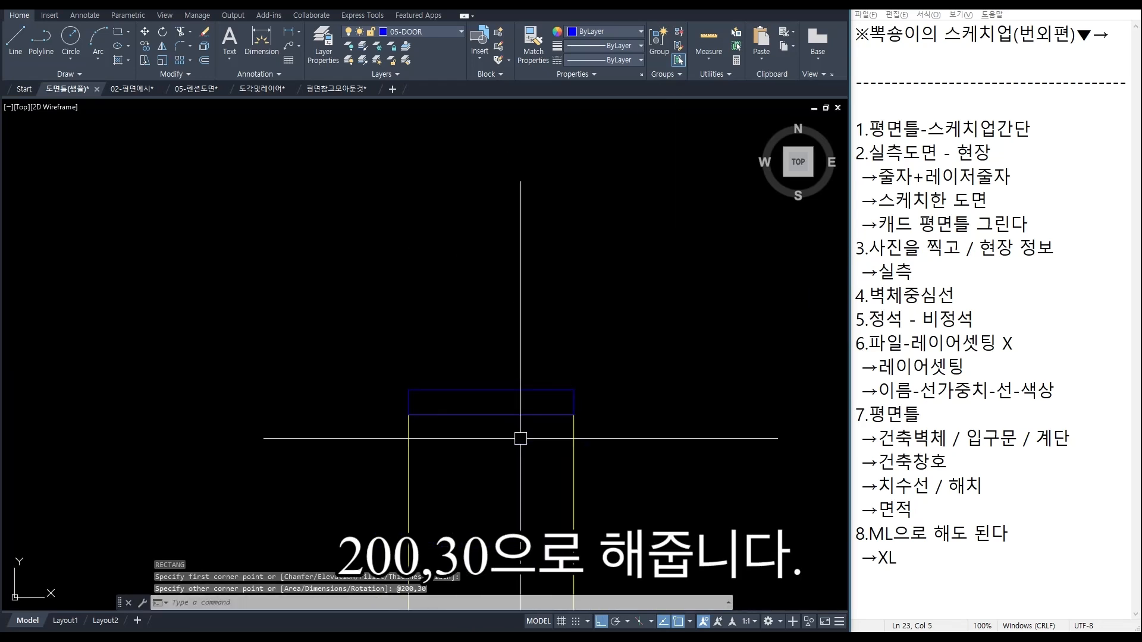
# Step: Change the 05-DOOR layer's colour to cyan
pyautogui.write('LA')
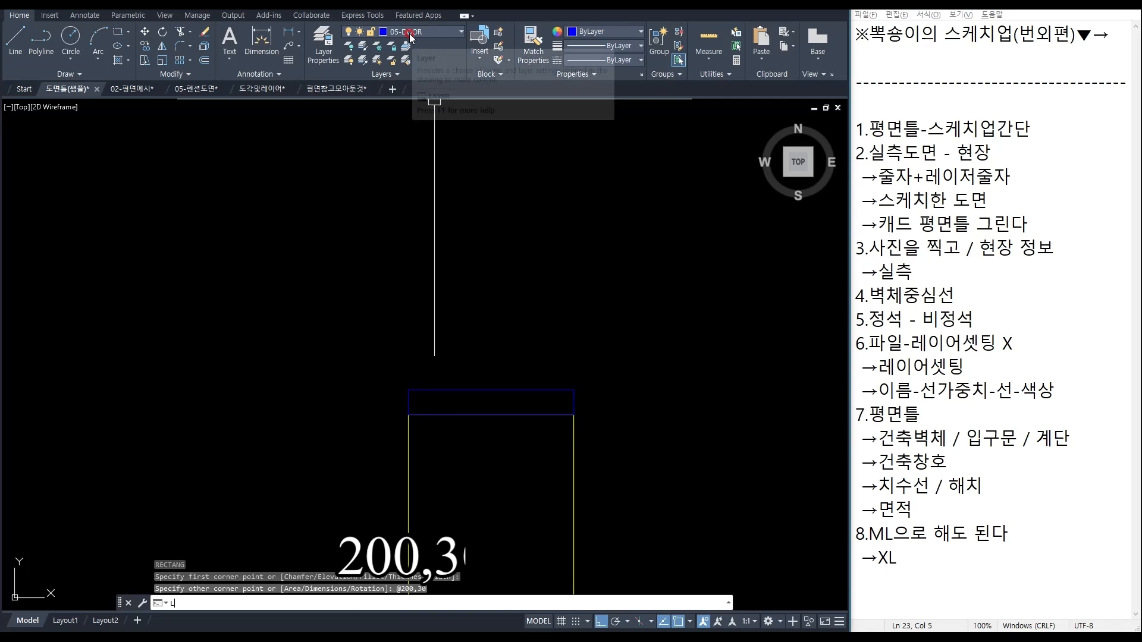
pyautogui.press('Return')
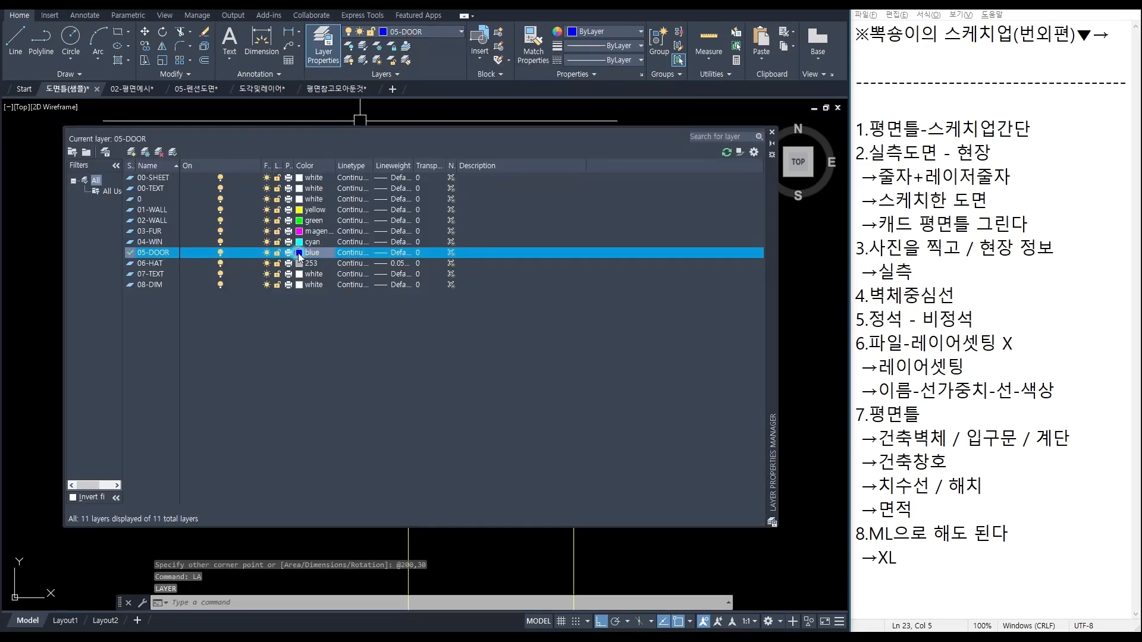
pyautogui.click(298, 252)
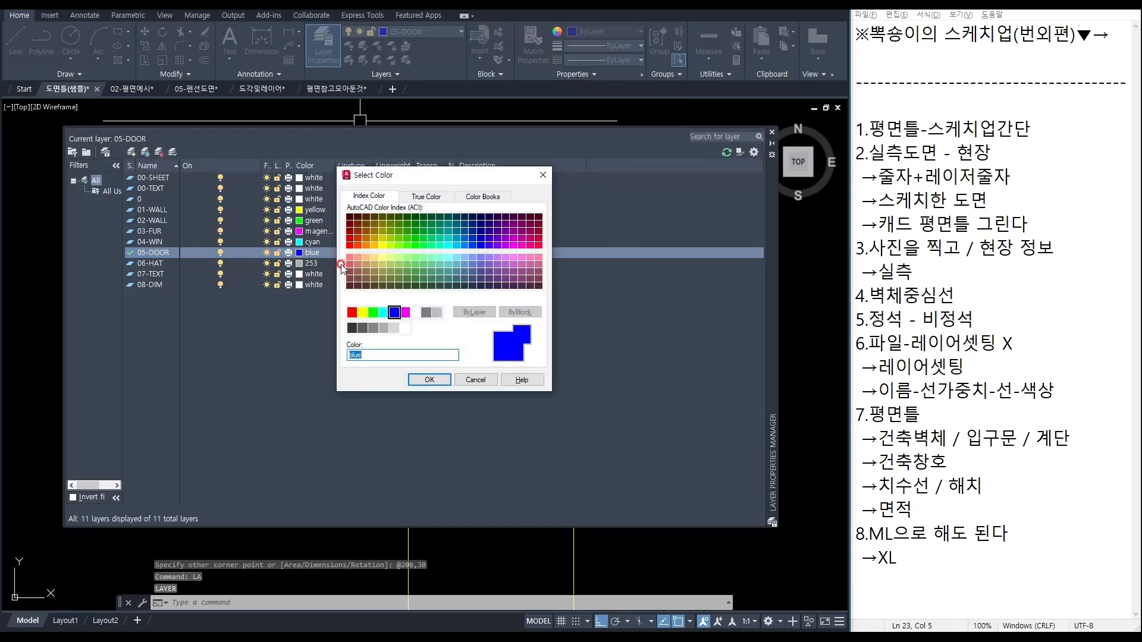
pyautogui.click(429, 380)
pyautogui.click(772, 133)
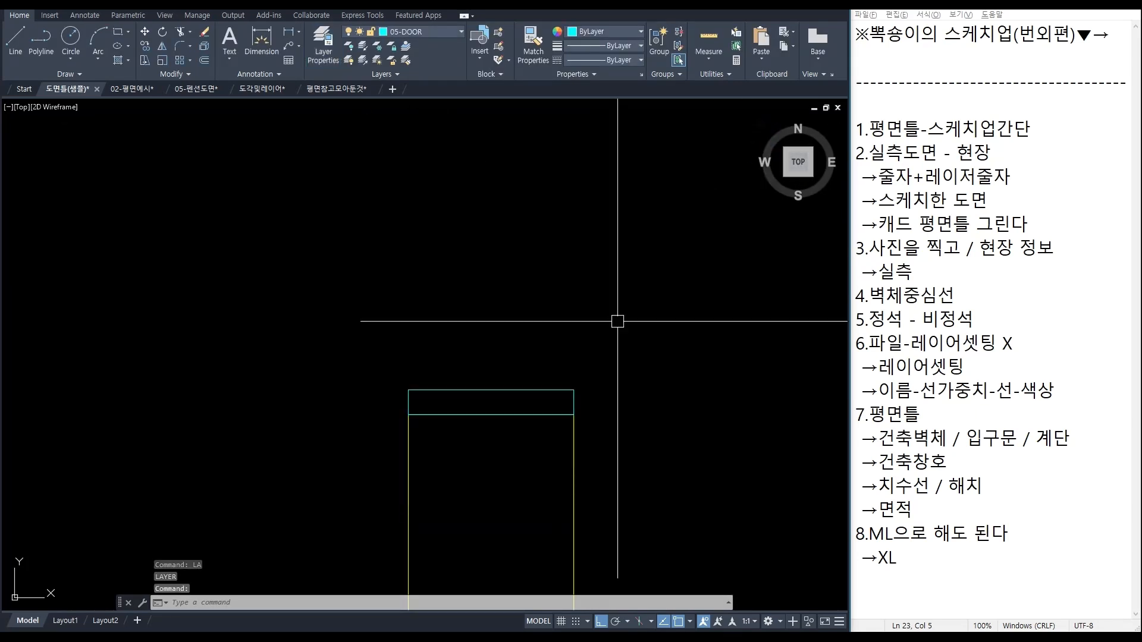
# Step: Copy the door frame rectangle straight up to the wall end at the upper side of the right-wall opening
pyautogui.click(611, 409)
pyautogui.click(464, 374)
pyautogui.scroll(-10, 464, 380)
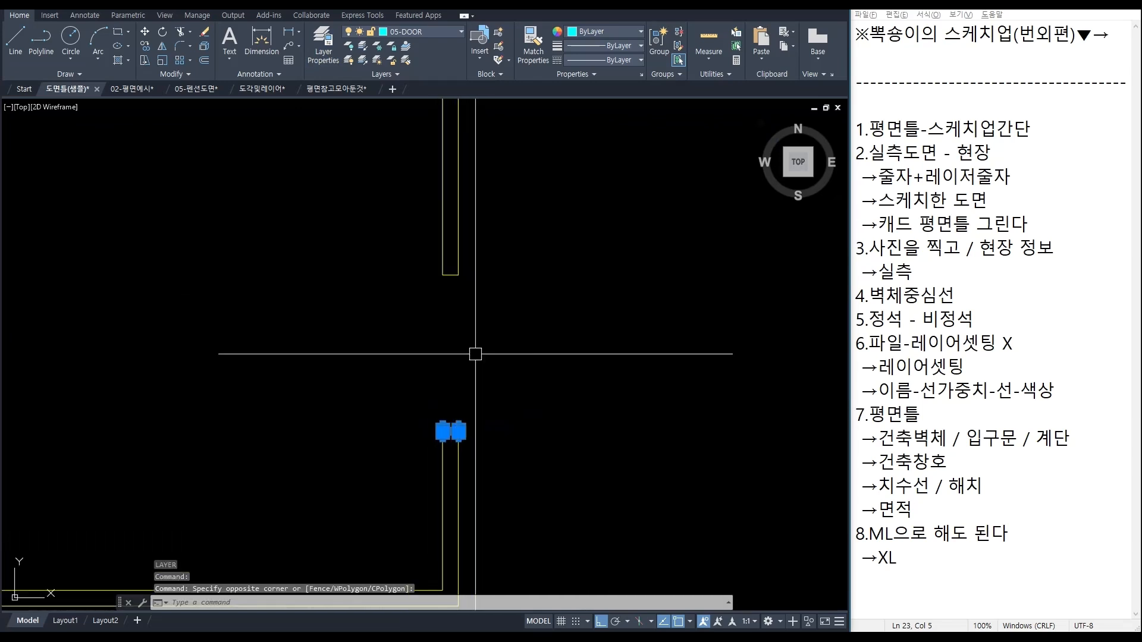
pyautogui.scroll(4, 479, 363)
pyautogui.press('Return')
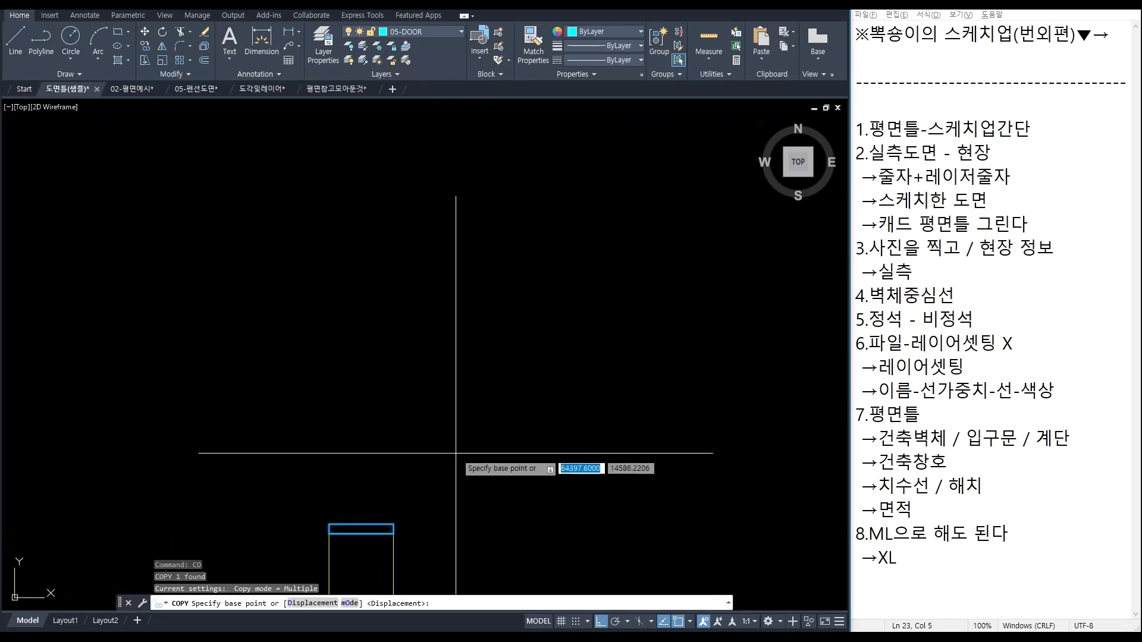
pyautogui.click(419, 497)
pyautogui.scroll(-4, 395, 465)
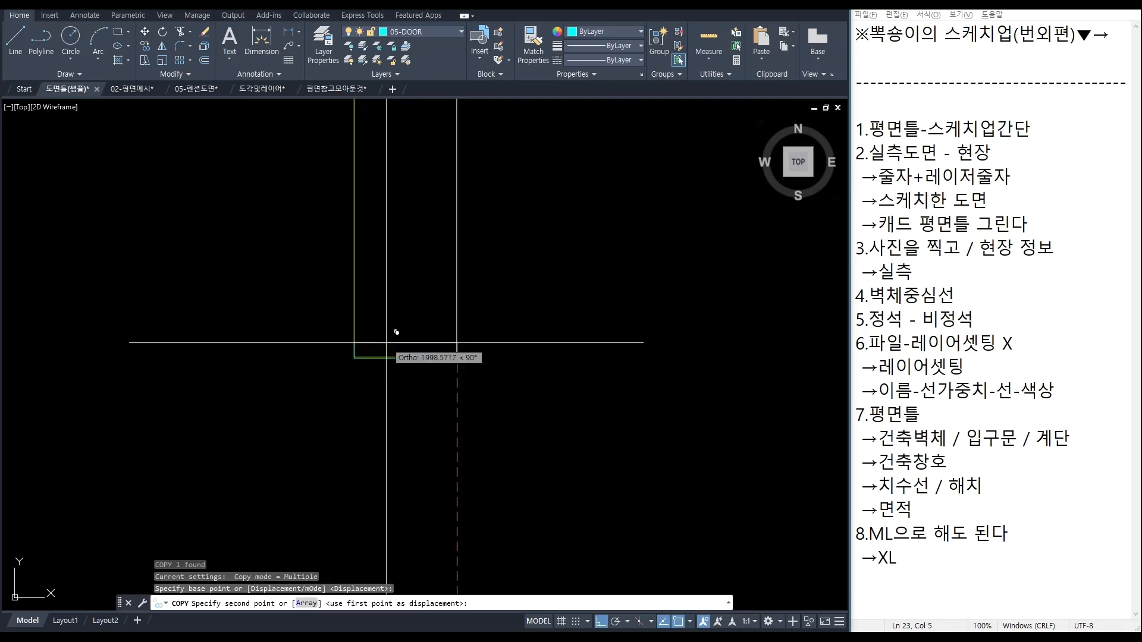
pyautogui.click(496, 355)
pyautogui.press('Return')
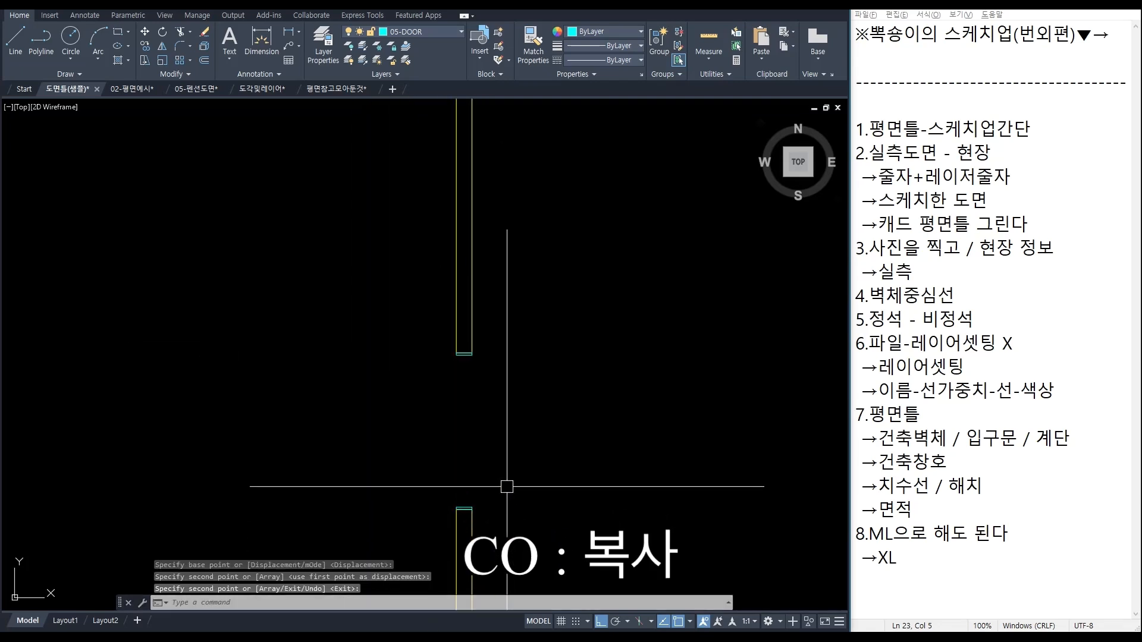
# Step: Draw a 900 by 40 rectangle for the door leaf in the opening above the lower door frame
pyautogui.scroll(4, 513, 536)
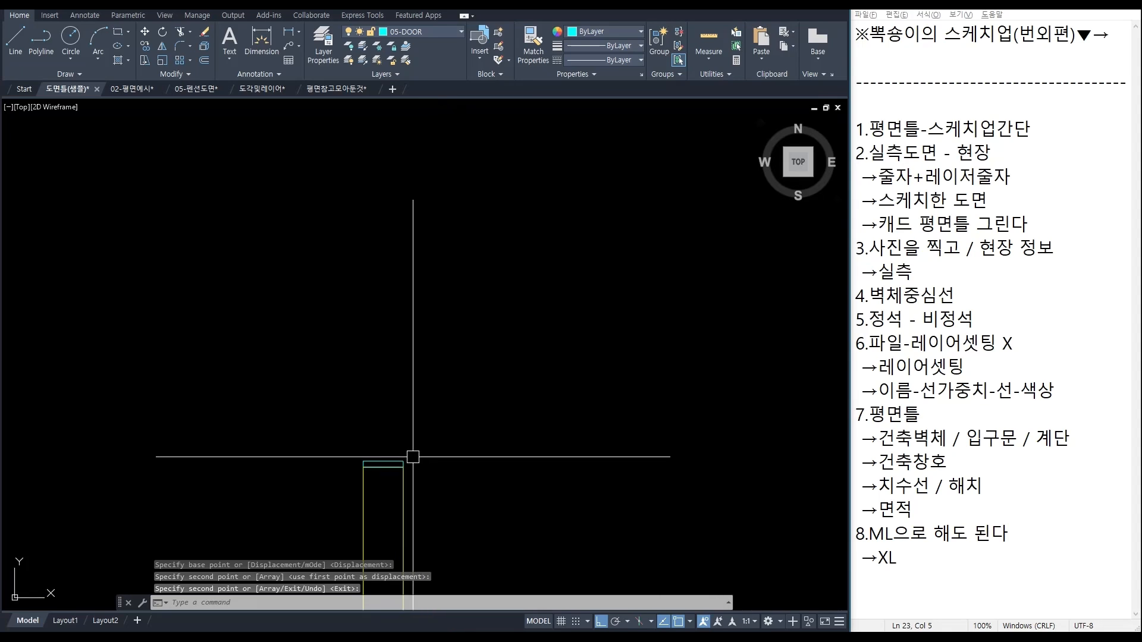
pyautogui.write('R')
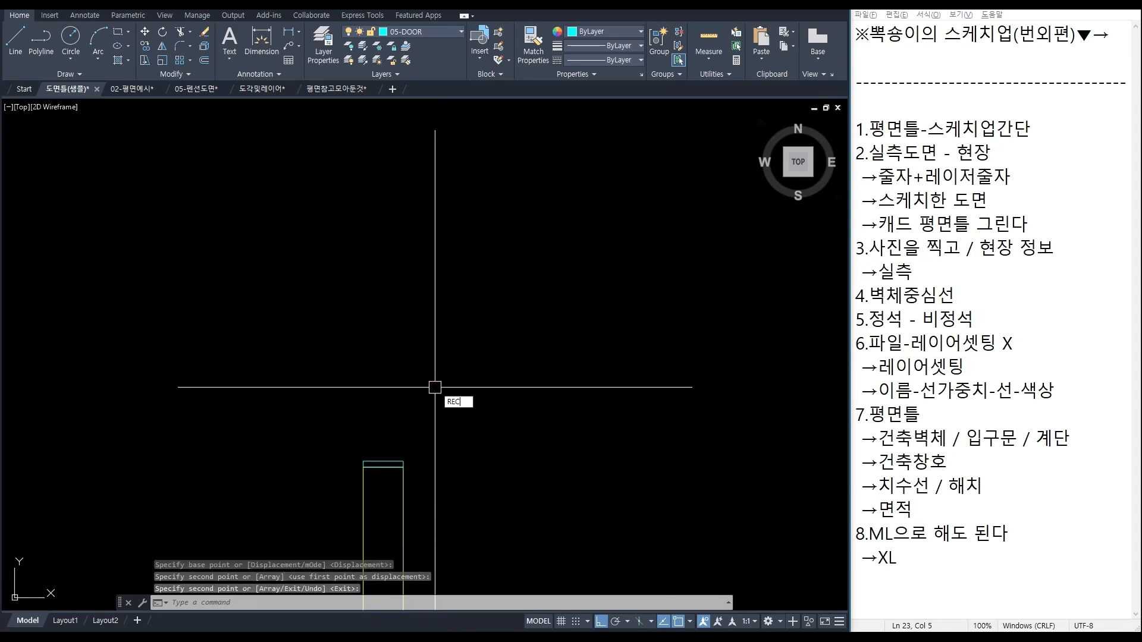
pyautogui.write('EC')
pyautogui.press('Return')
pyautogui.click(384, 395)
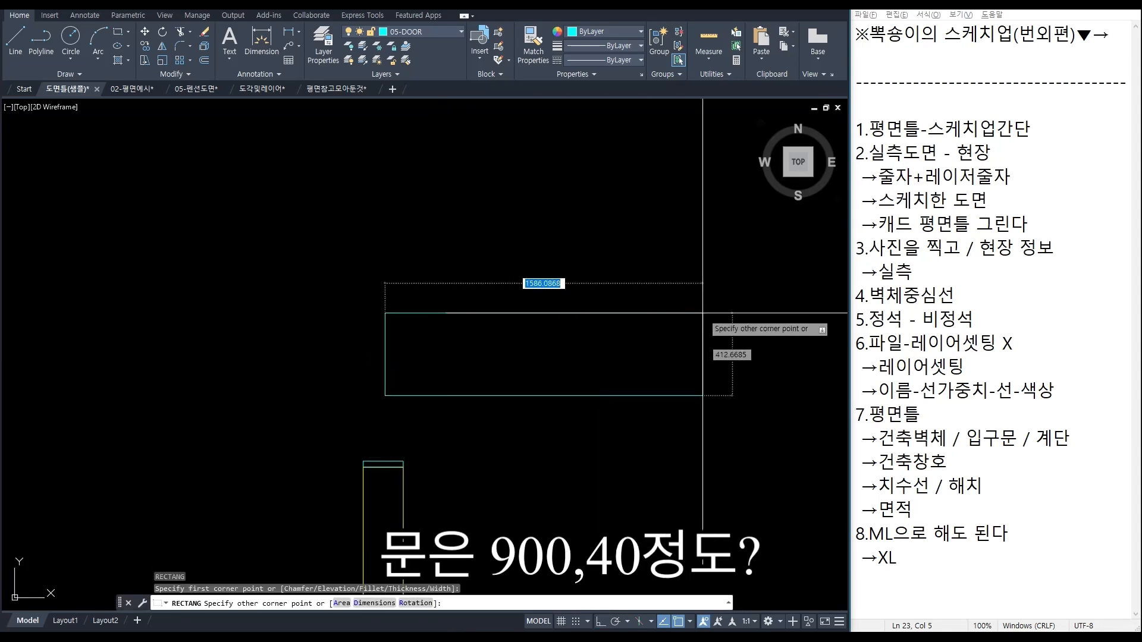
pyautogui.write('90')
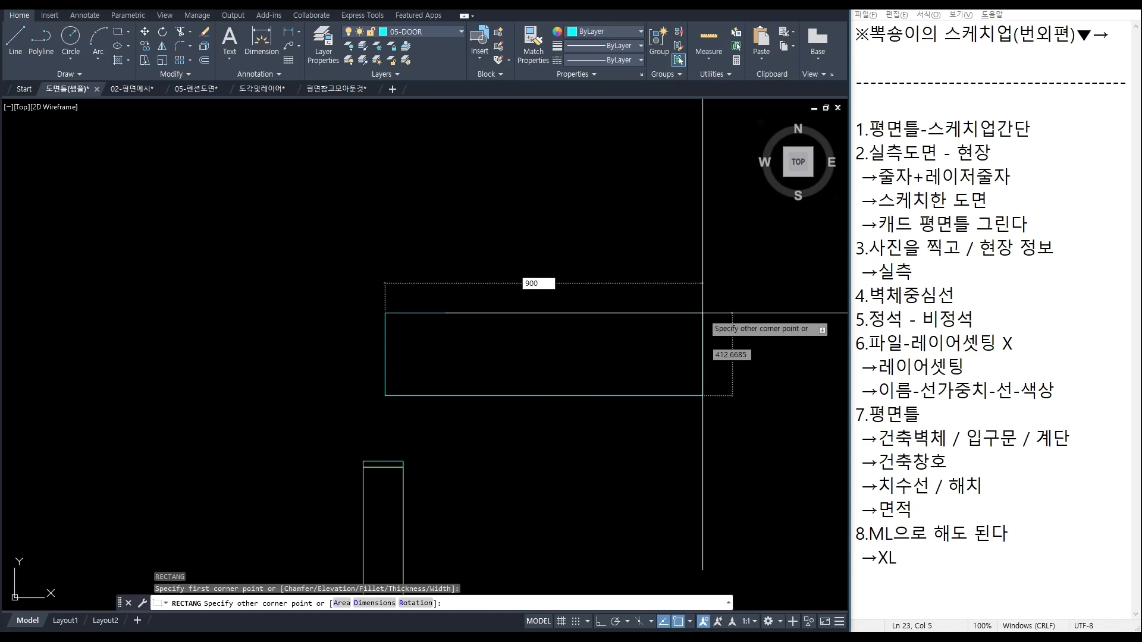
pyautogui.write('0')
pyautogui.press('Tab')
pyautogui.write('40')
pyautogui.press('Return')
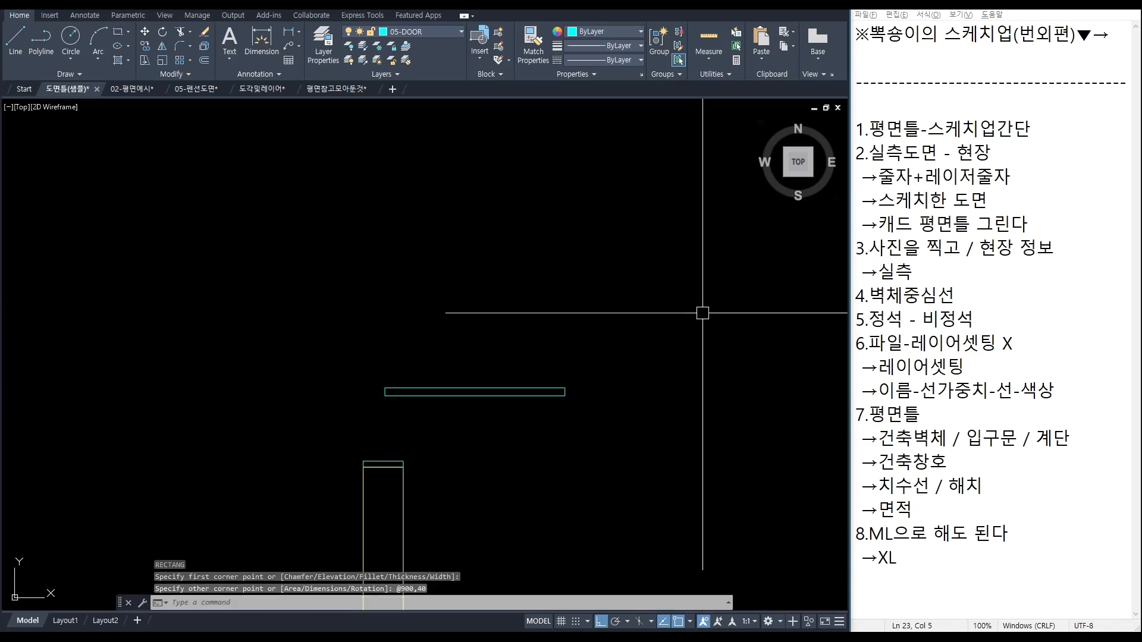
# Step: Move the door leaf so its lower-left corner sits at the midpoint of the lower door frame's top edge
pyautogui.moveTo(702, 417); pyautogui.dragTo(408, 323)
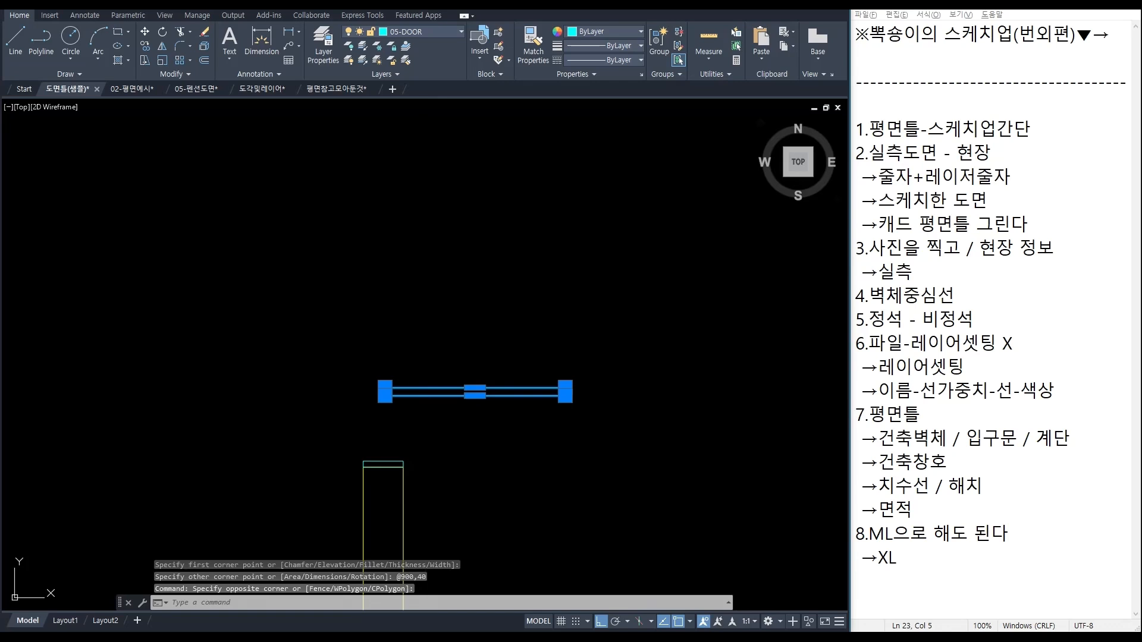
pyautogui.press('Return')
pyautogui.scroll(5, 387, 402)
pyautogui.click(385, 388)
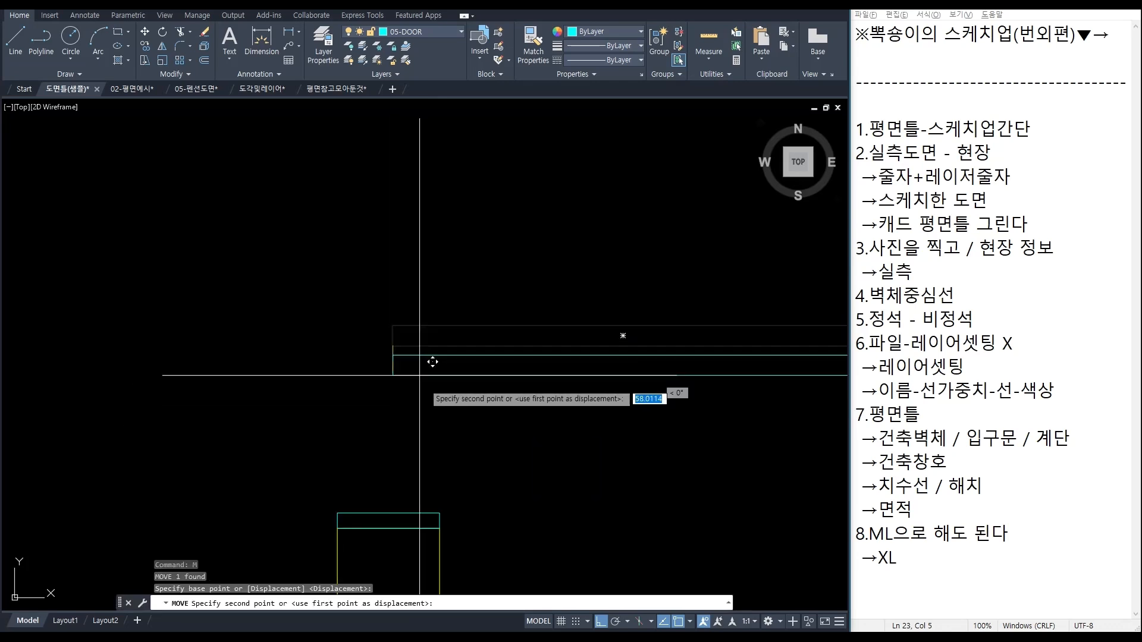
pyautogui.click(399, 513)
# Step: Mirror the door leaf about a vertical line through the lower frame's midpoint, keeping the original
pyautogui.scroll(-3, 550, 534)
pyautogui.moveTo(551, 534); pyautogui.dragTo(485, 426)
pyautogui.write('MI')
pyautogui.press('Return')
pyautogui.scroll(5, 421, 490)
pyautogui.click(420, 490)
pyautogui.click(519, 358)
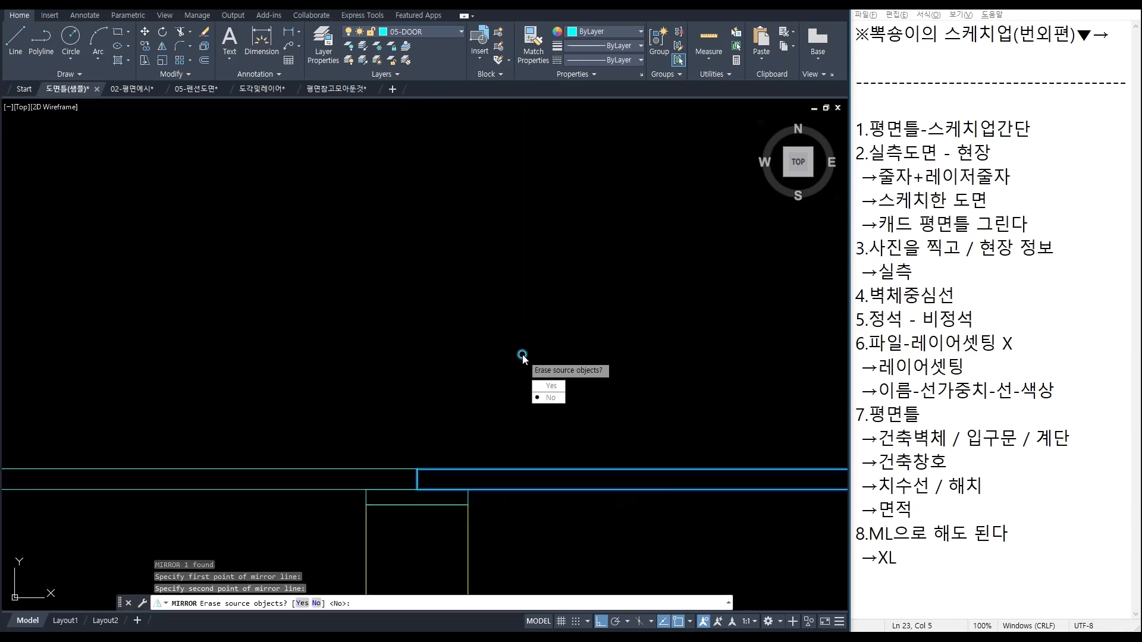
pyautogui.press('Return')
pyautogui.scroll(-3, 514, 381)
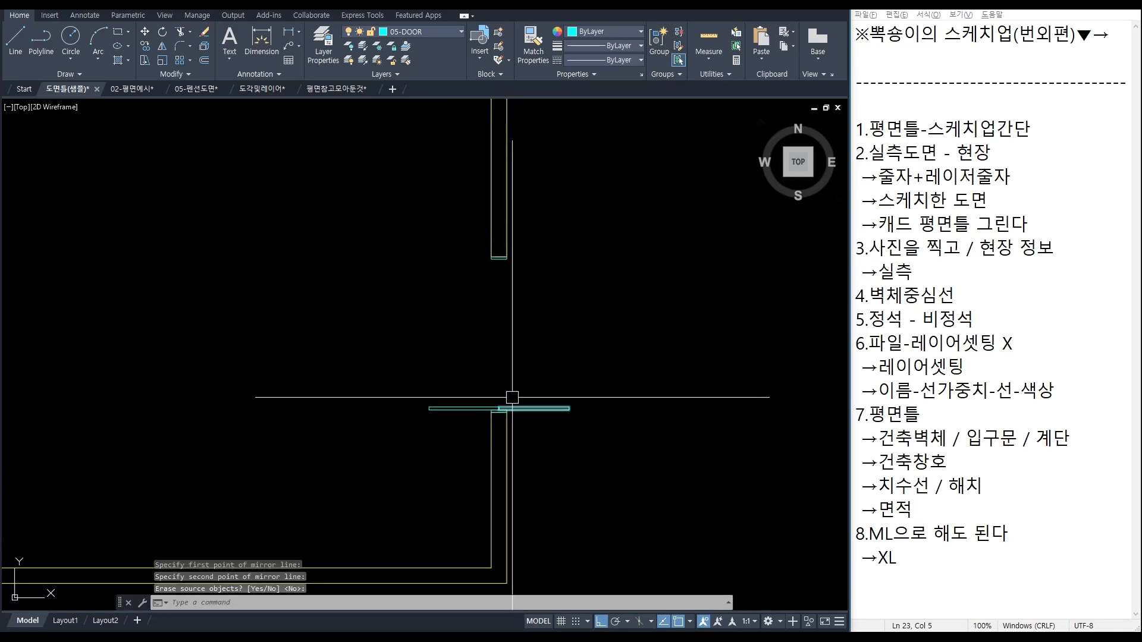
pyautogui.scroll(2, 507, 398)
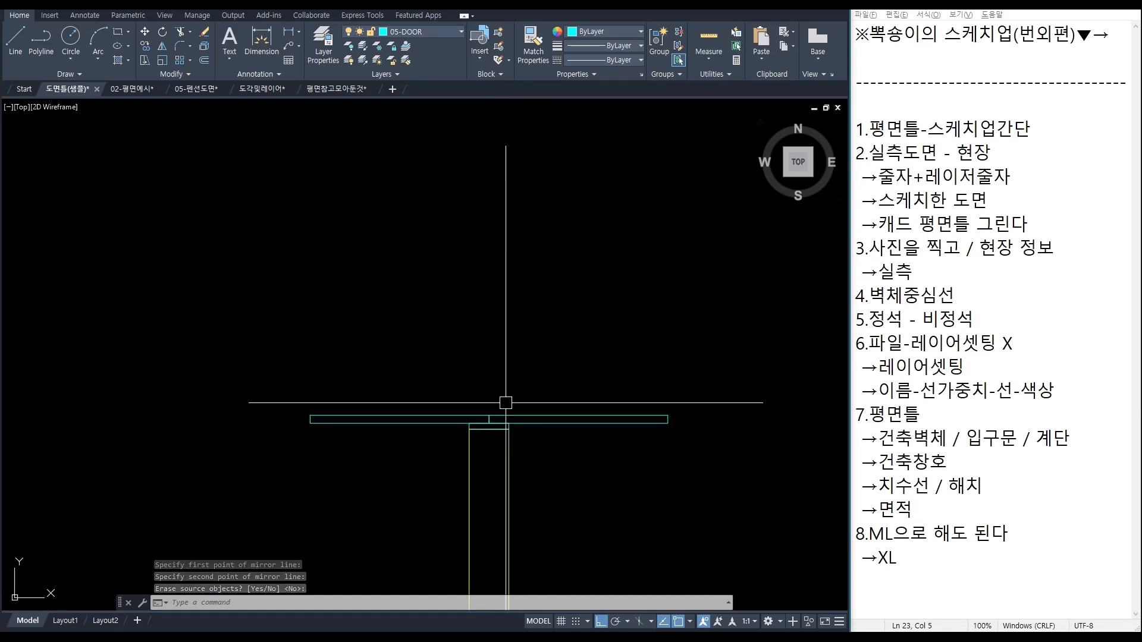
pyautogui.moveTo(502, 391); pyautogui.dragTo(501, 411, button='middle')
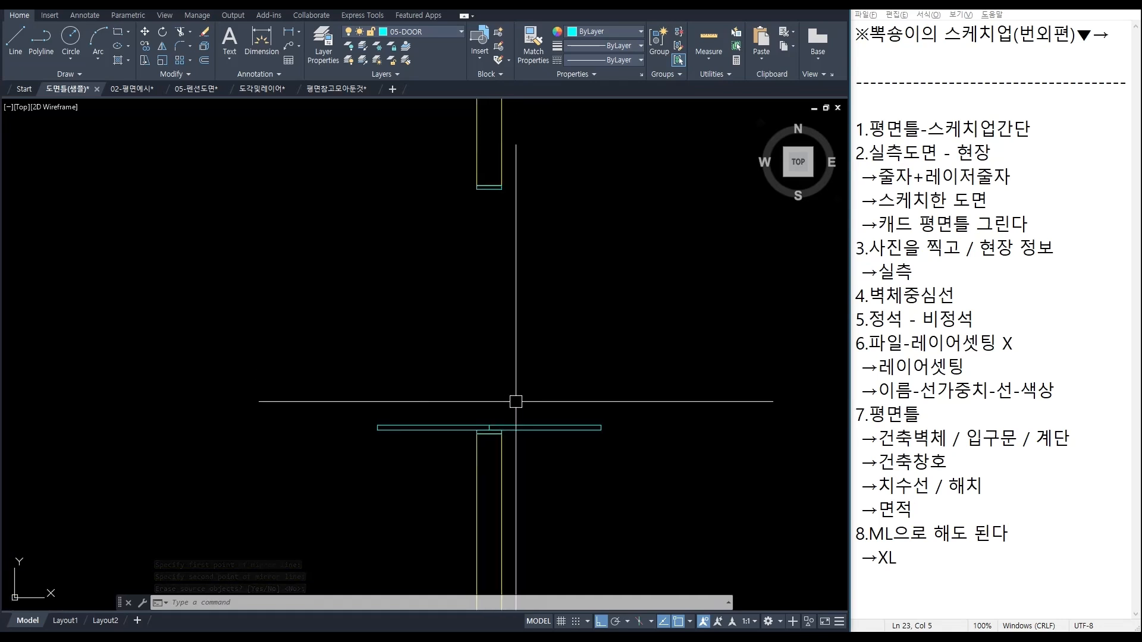
pyautogui.scroll(3, 533, 434)
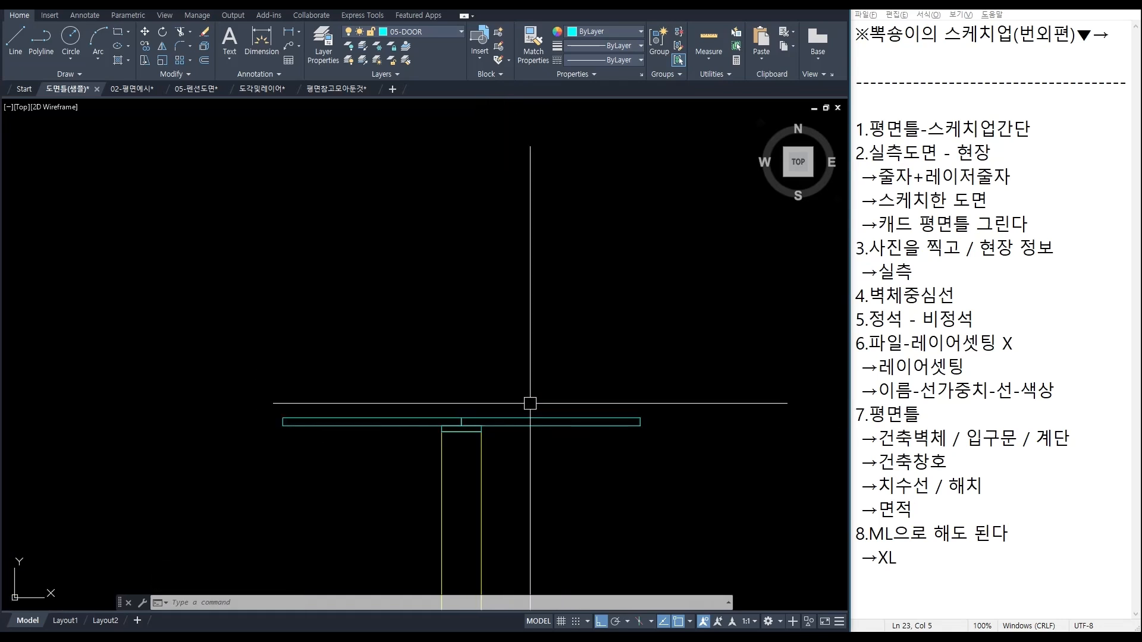
# Step: Draw a vertical line across the door opening from the lower frame's top midpoint to the upper frame's bottom midpoint
pyautogui.click(702, 412)
pyautogui.click(279, 320)
pyautogui.moveTo(361, 313); pyautogui.dragTo(393, 408, button='middle')
pyautogui.press('Escape')
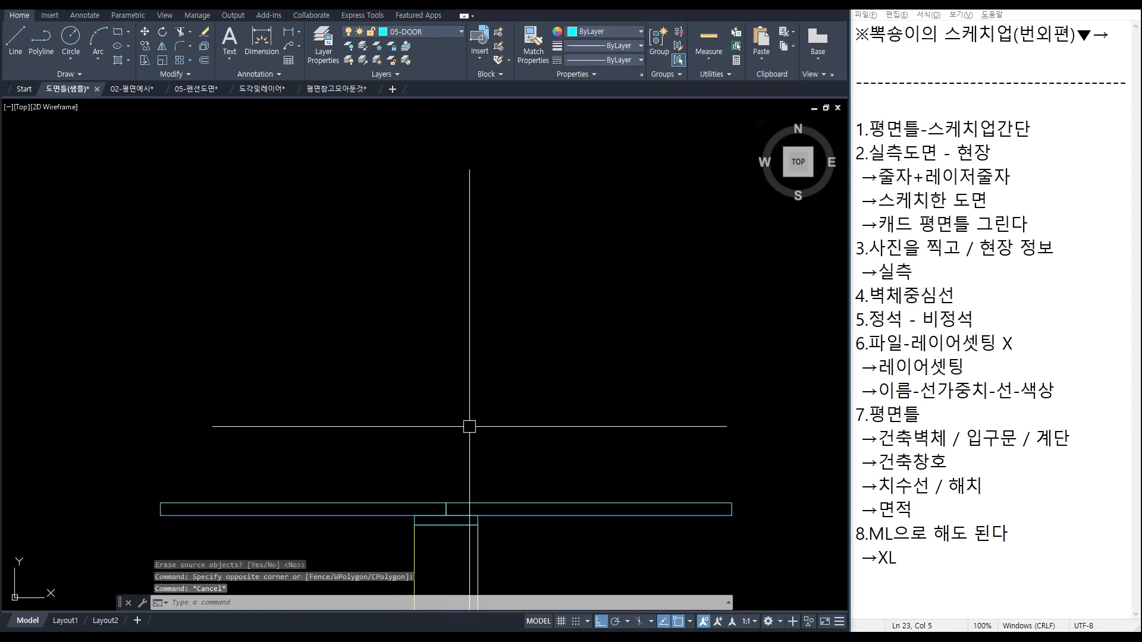
pyautogui.press('Return')
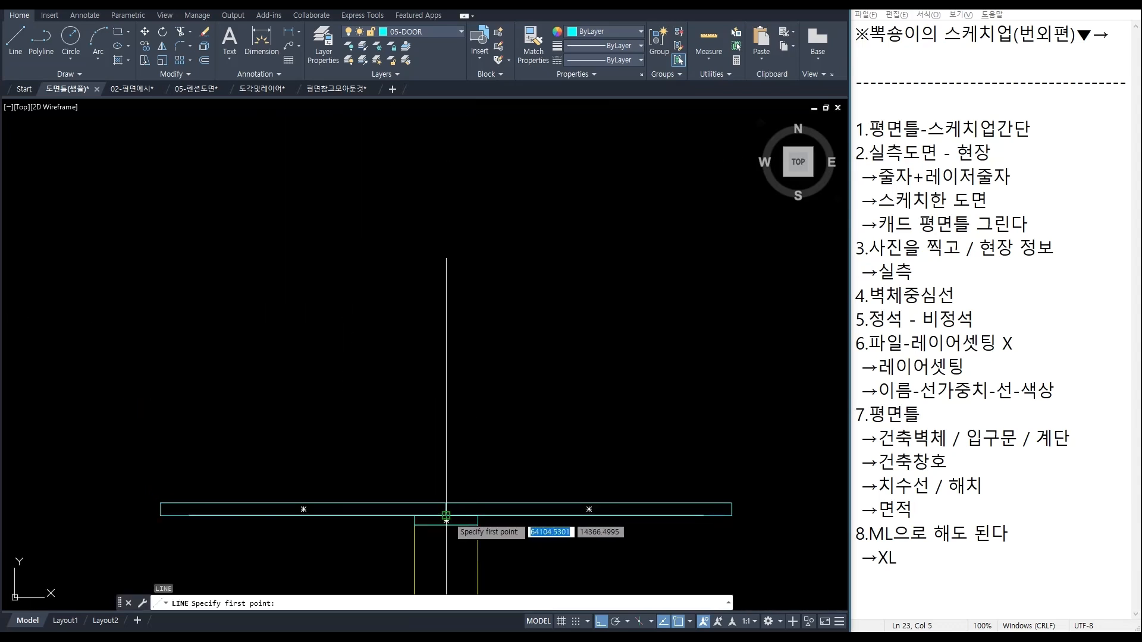
pyautogui.click(446, 516)
pyautogui.scroll(-3, 446, 517)
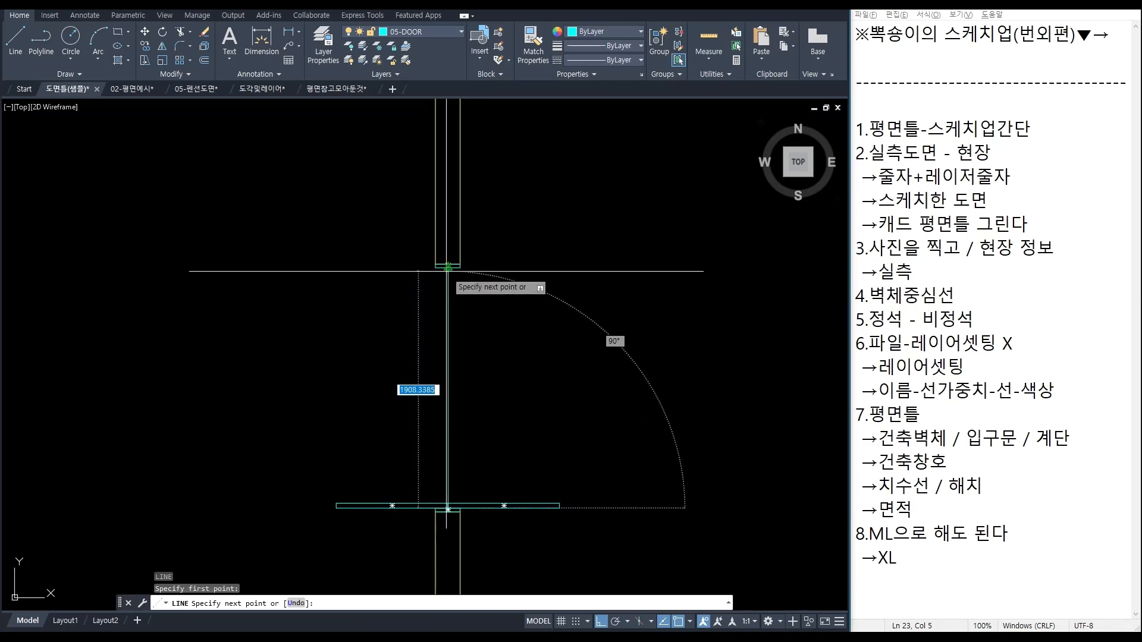
pyautogui.click(448, 267)
pyautogui.press('Escape')
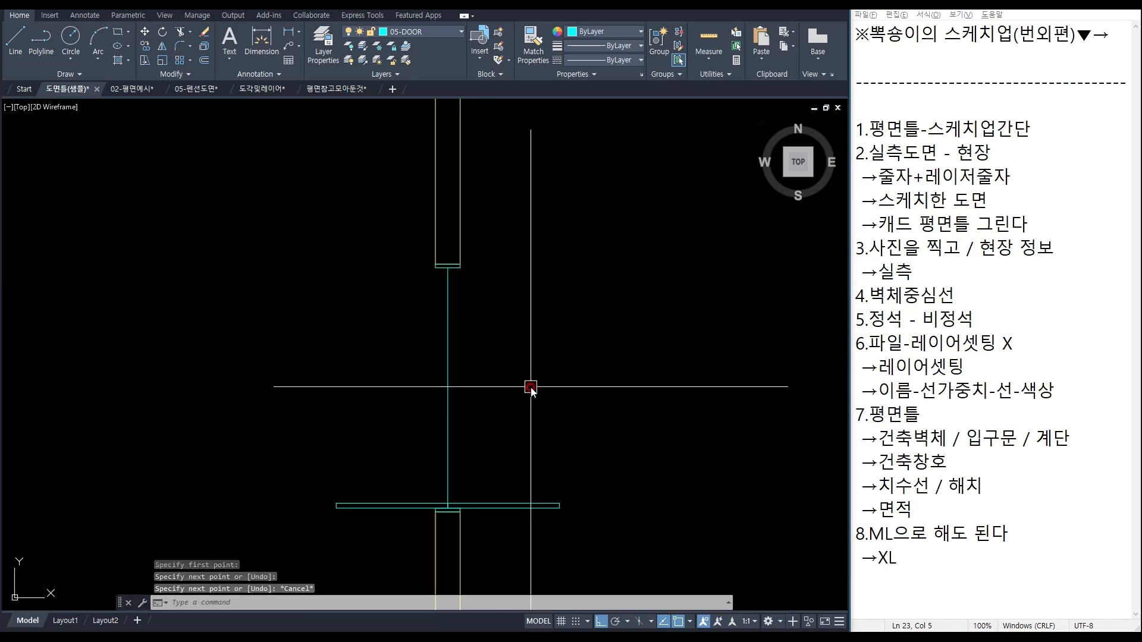
# Step: Place a horizontal construction line through the midpoint of the vertical line in the door opening
pyautogui.write('XL')
pyautogui.press('Return')
pyautogui.write('H')
pyautogui.press('Return')
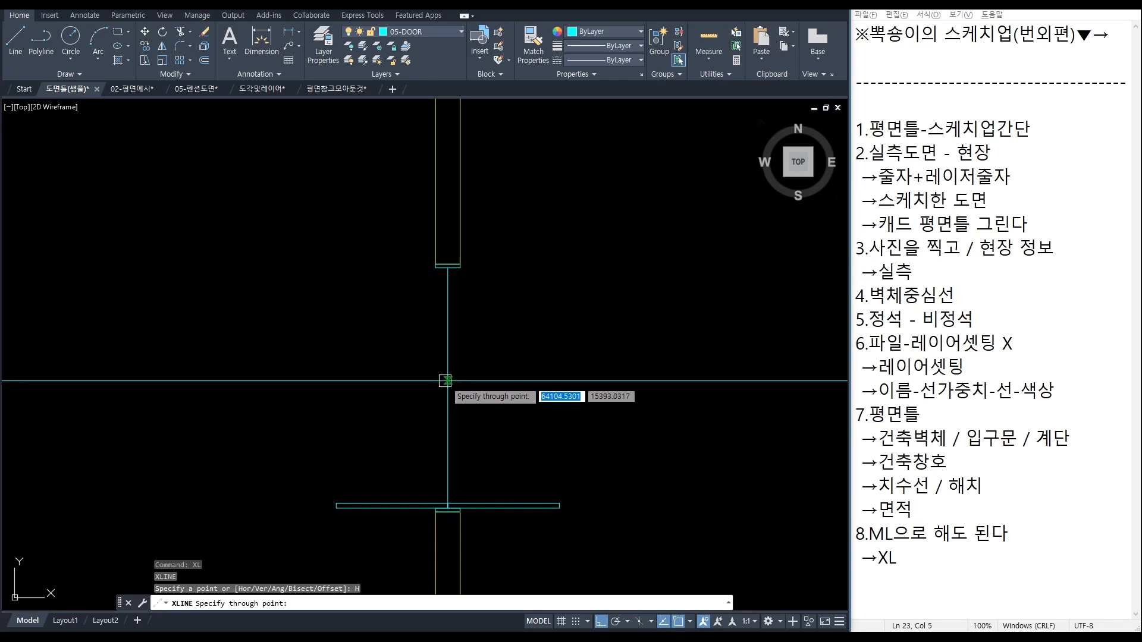
pyautogui.click(447, 386)
pyautogui.press('Return')
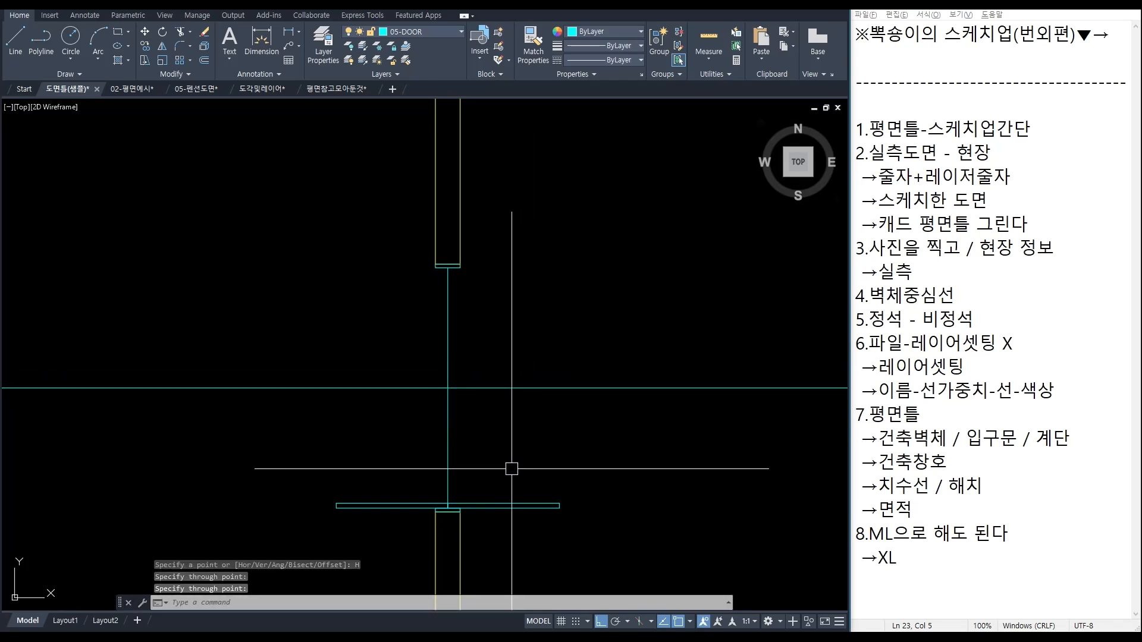
# Step: Draw a three-point door swing arc from the left leaf's outer end through the line intersection to the right leaf's outer end
pyautogui.write('a')
pyautogui.press('Return')
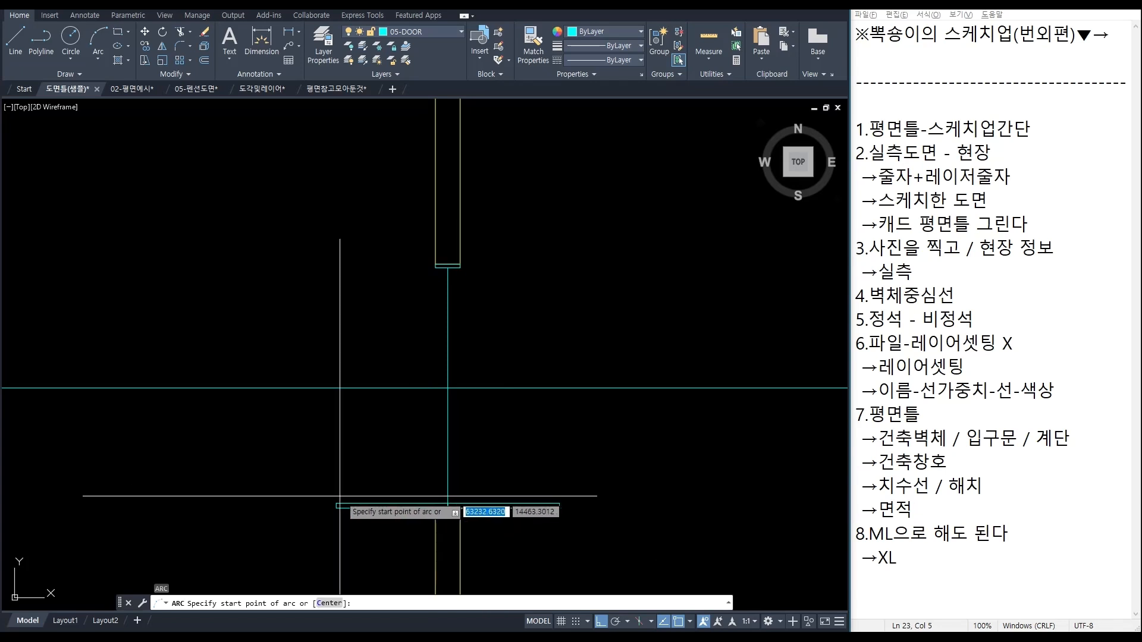
pyautogui.click(337, 506)
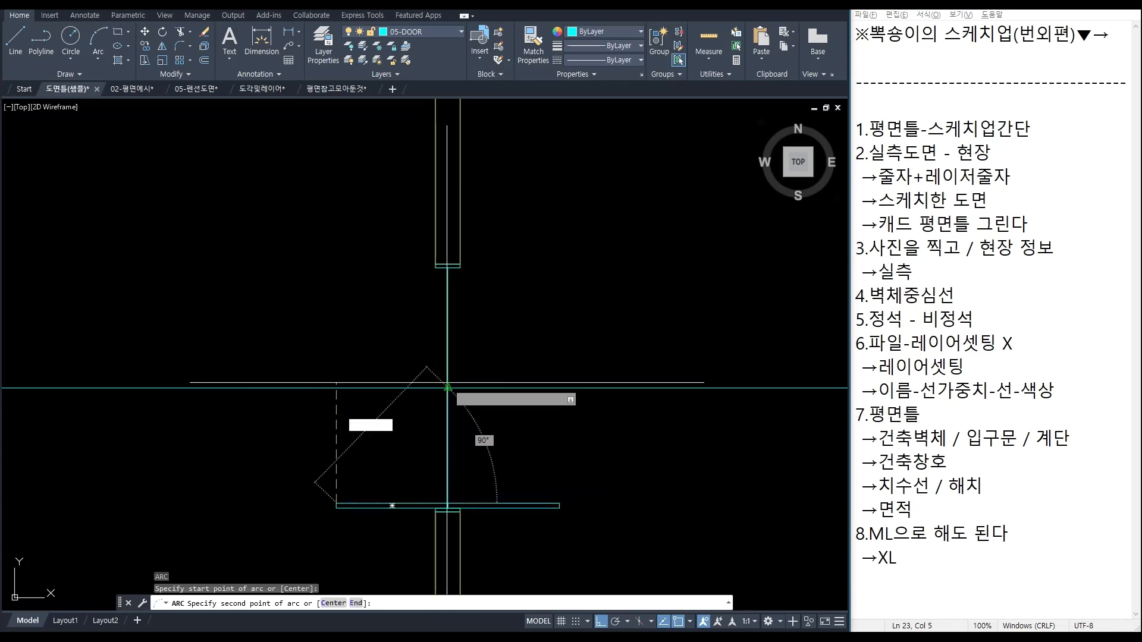
pyautogui.click(448, 380)
pyautogui.scroll(5, 560, 506)
pyautogui.click(556, 467)
pyautogui.scroll(-8, 556, 467)
# Step: Change the door swing arc's colour to Red
pyautogui.click(596, 420)
pyautogui.click(515, 385)
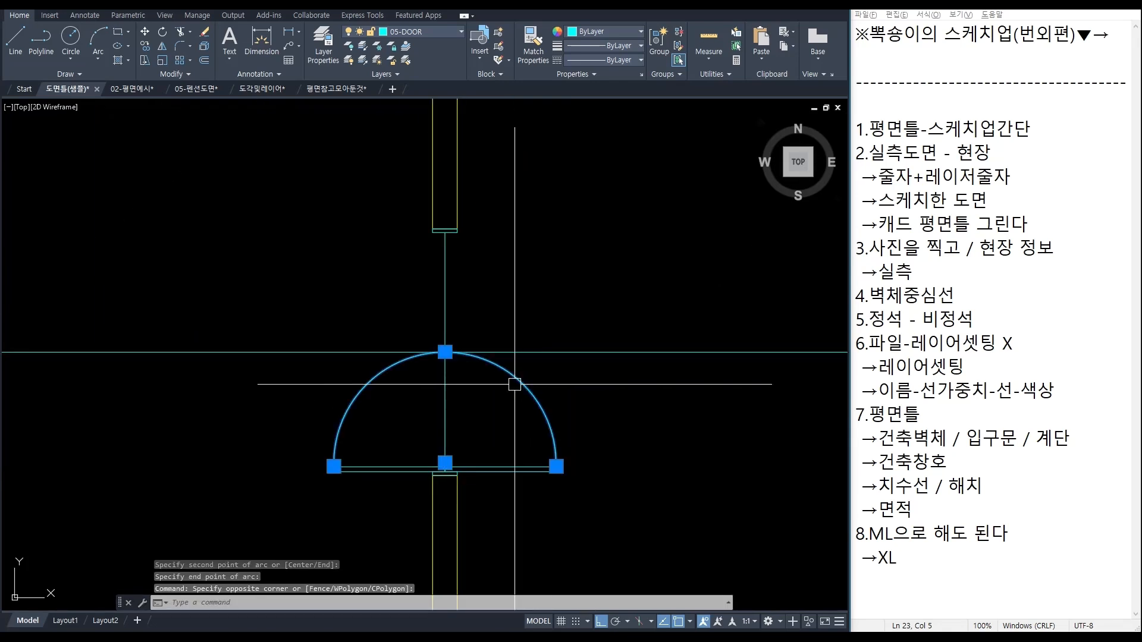
pyautogui.click(592, 32)
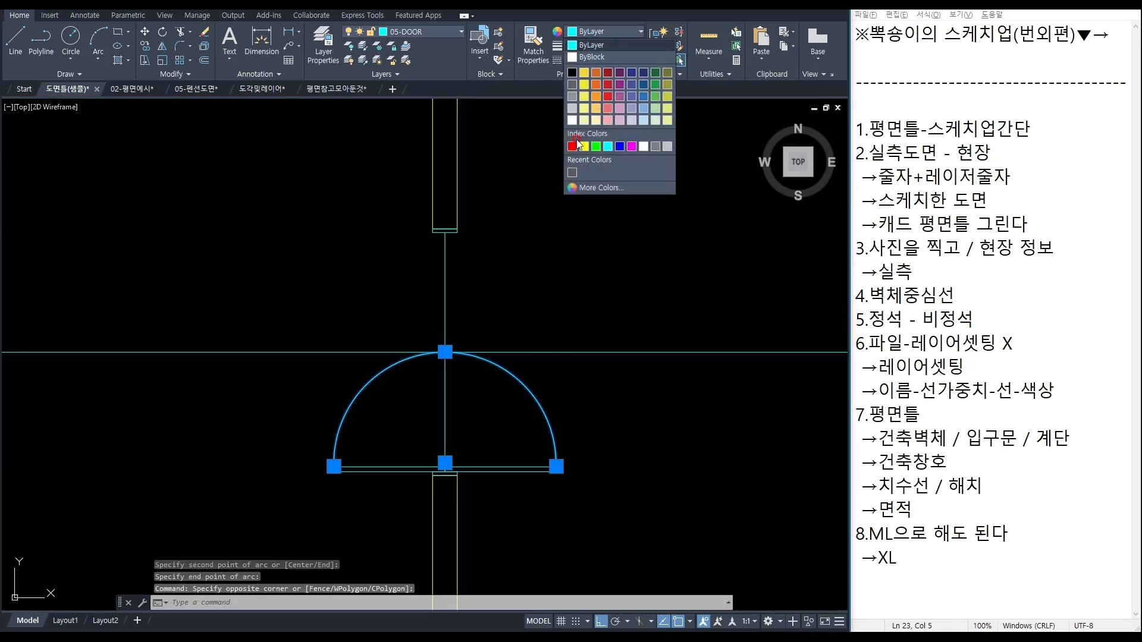
pyautogui.click(572, 146)
pyautogui.click(668, 393)
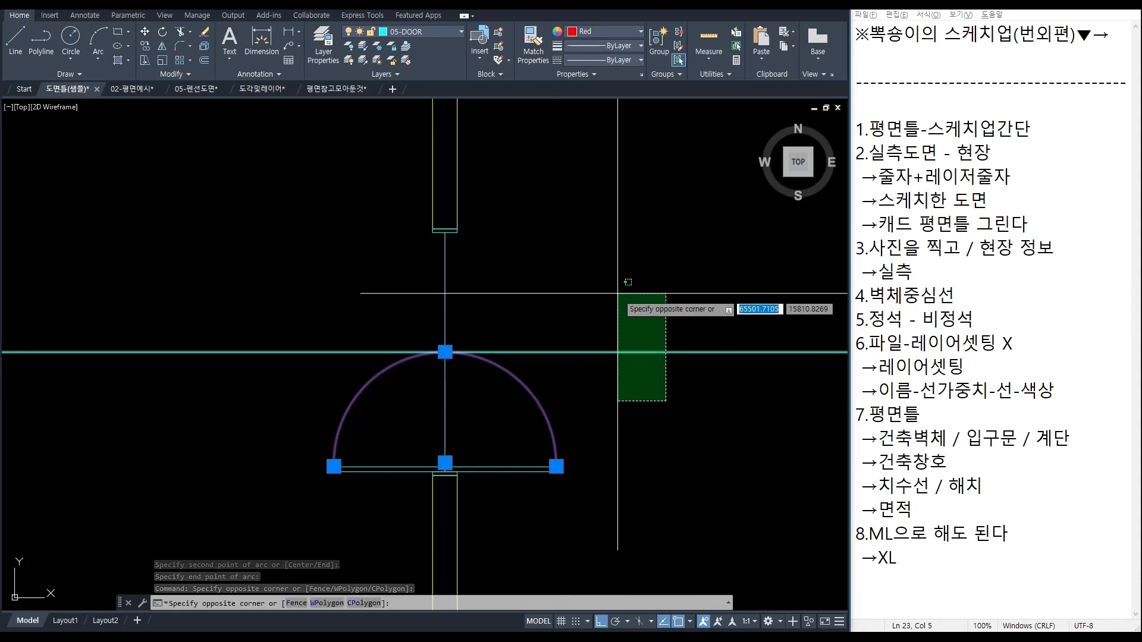
# Step: Delete the horizontal construction line crossing the doorway at the top of the door arcs
pyautogui.click(612, 295)
pyautogui.press('Escape')
pyautogui.click(717, 283)
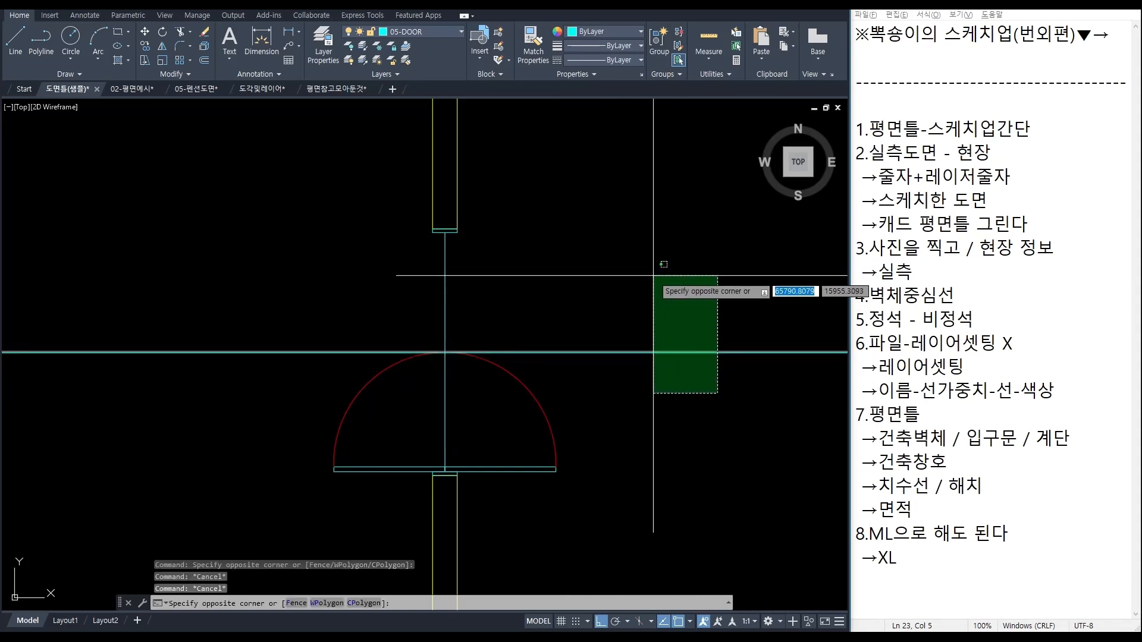
pyautogui.click(660, 380)
pyautogui.press('Delete')
pyautogui.click(514, 406)
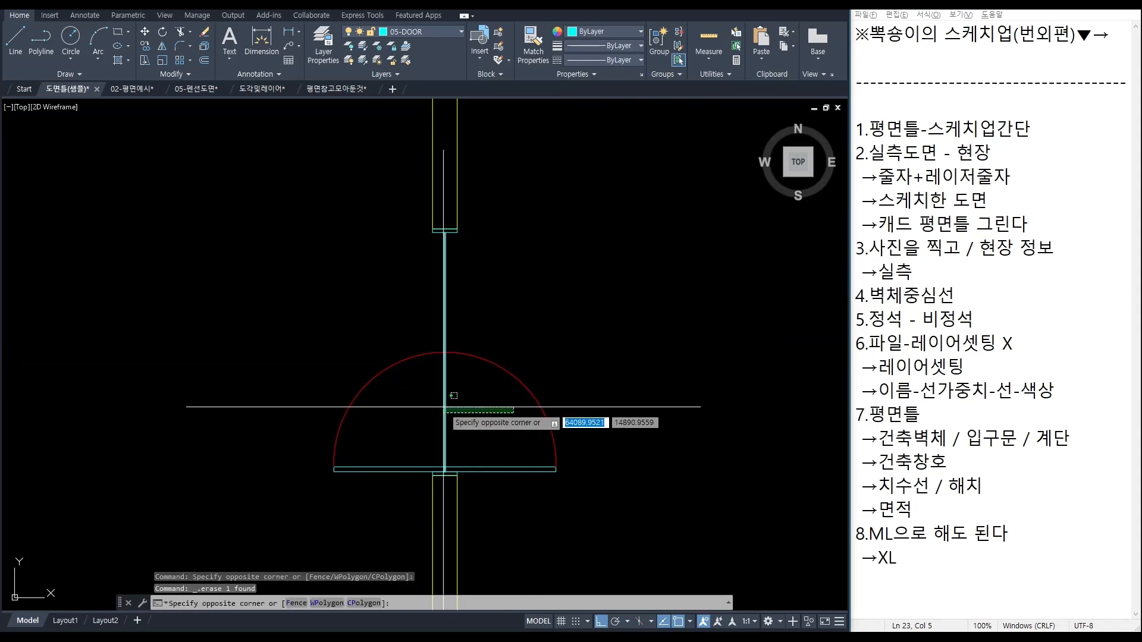
pyautogui.press('Escape')
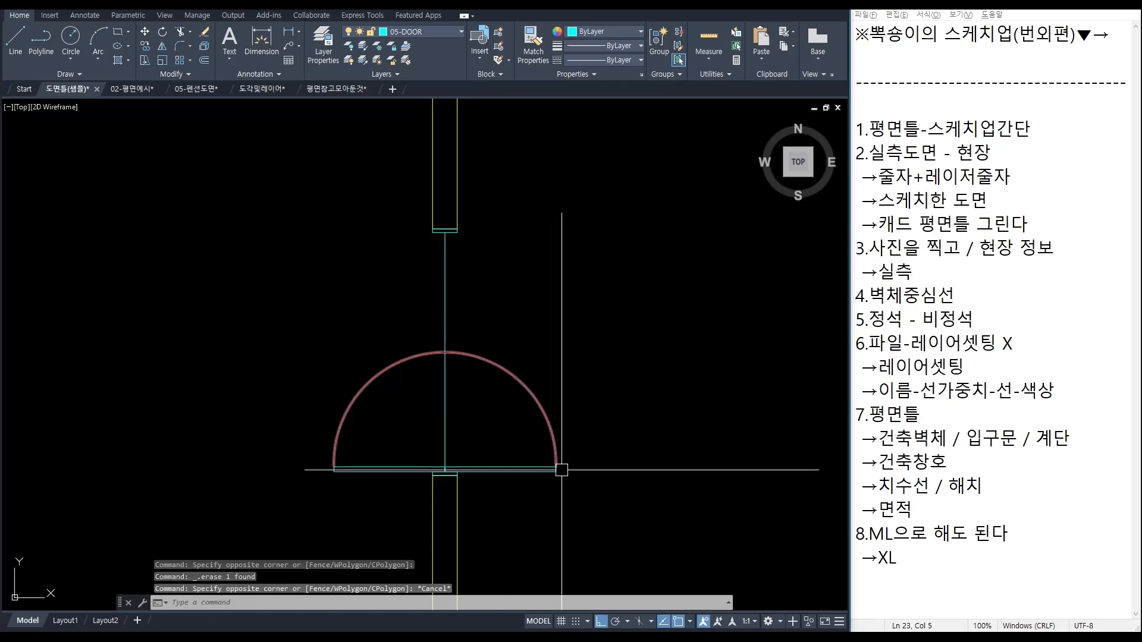
pyautogui.click(604, 486)
pyautogui.click(523, 357)
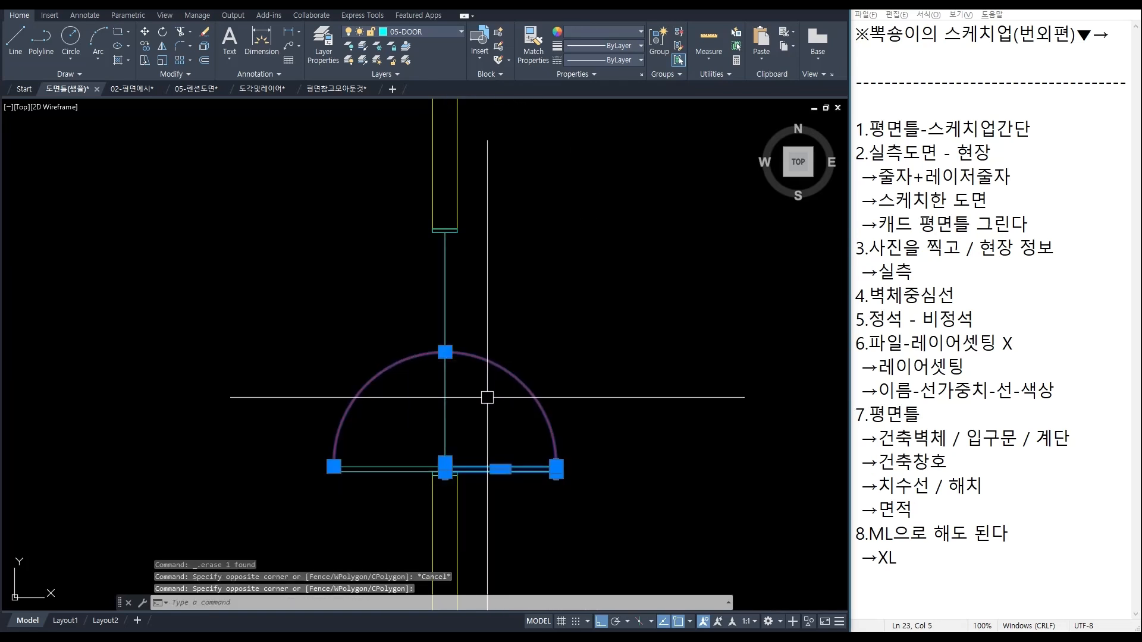
pyautogui.write('MI')
pyautogui.press('Return')
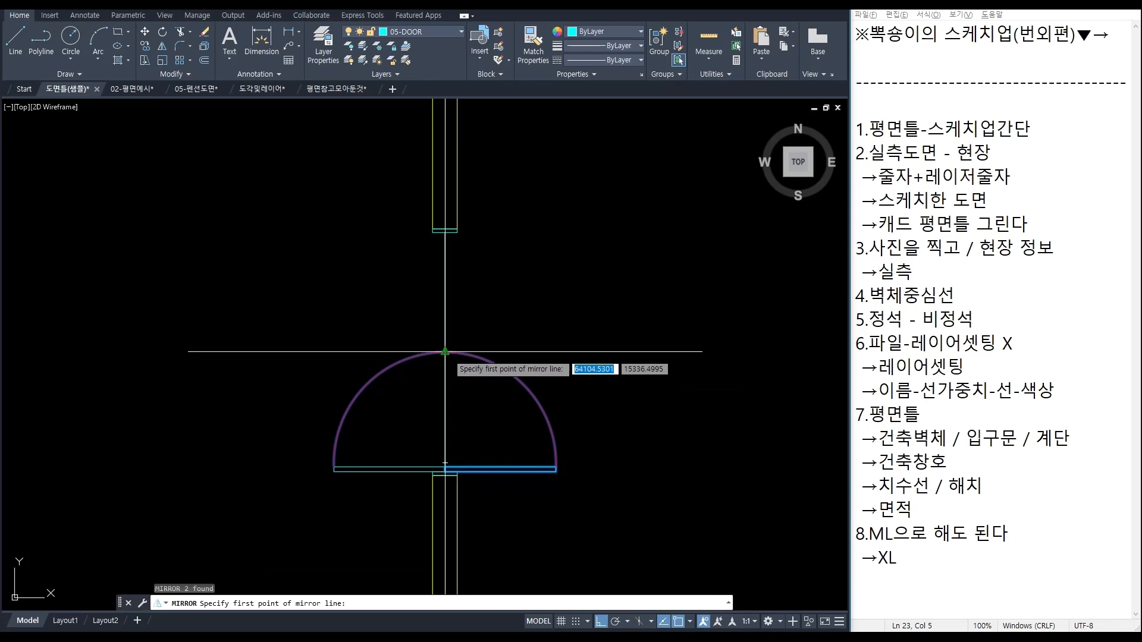
pyautogui.click(445, 351)
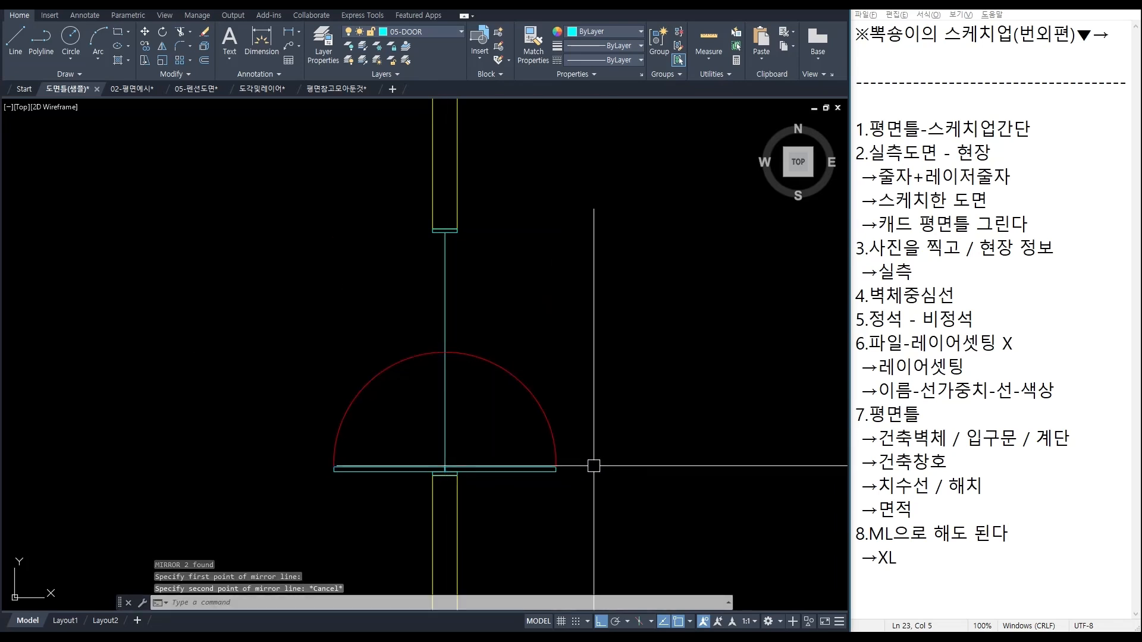
pyautogui.press('Escape')
# Step: Mirror the door arc and both door leaves about a horizontal line through the arc's top point, keeping the originals
pyautogui.click(380, 513)
pyautogui.click(378, 462)
pyautogui.write('MI')
pyautogui.press('Return')
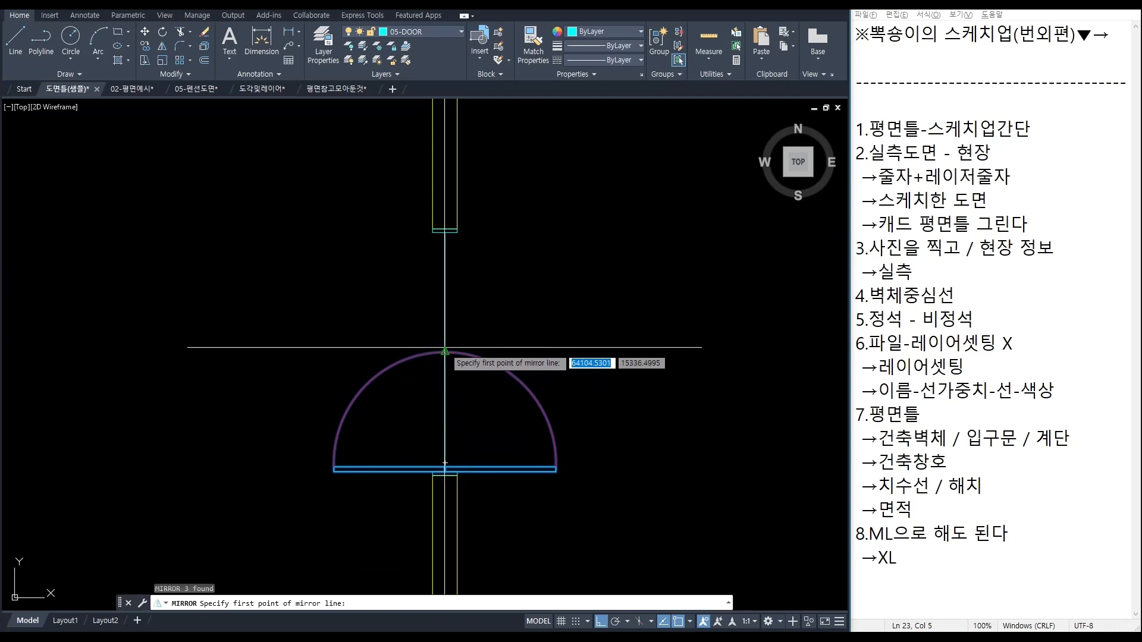
pyautogui.click(445, 352)
pyautogui.click(668, 365)
pyautogui.press('Return')
# Step: Delete the vertical line running through the middle of the doorway between the mirrored doors
pyautogui.click(484, 411)
pyautogui.click(442, 390)
pyautogui.press('Delete')
pyautogui.scroll(-4, 446, 395)
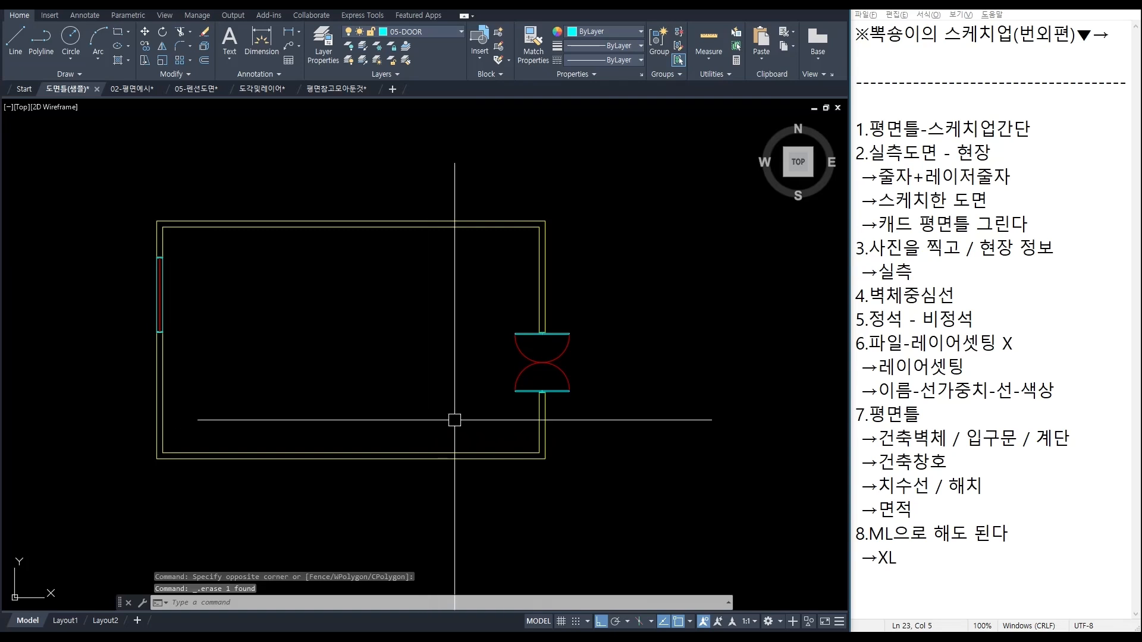
pyautogui.scroll(3, 326, 403)
pyautogui.moveTo(238, 321)
pyautogui.mouseDown(button='middle')
pyautogui.moveTo(335, 315)
pyautogui.moveTo(332, 374)
pyautogui.mouseUp(button='middle')
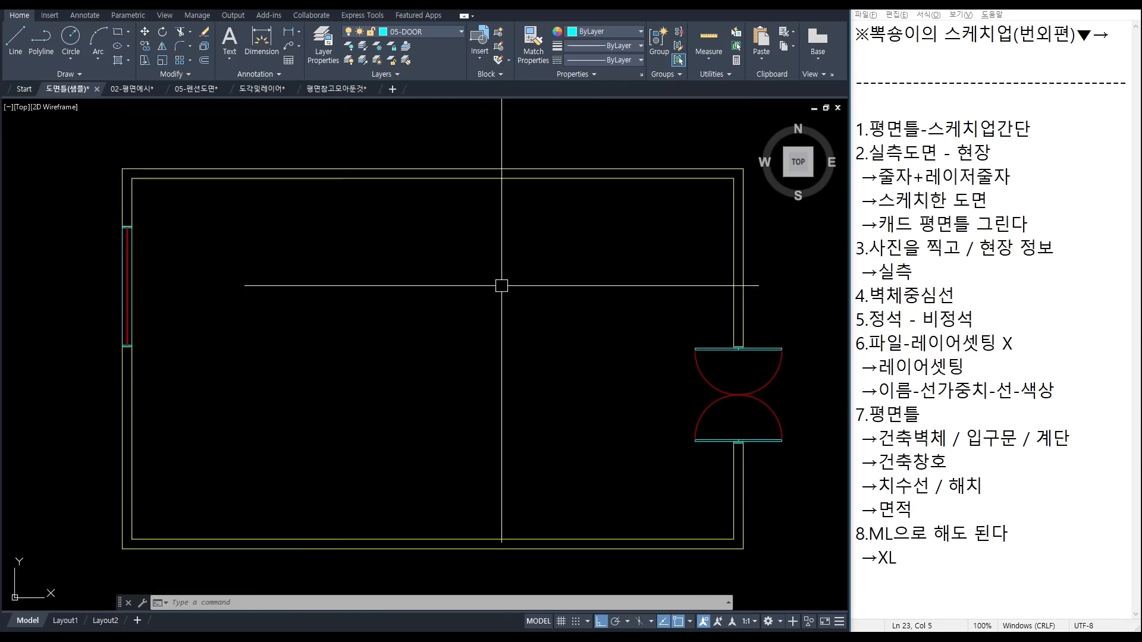
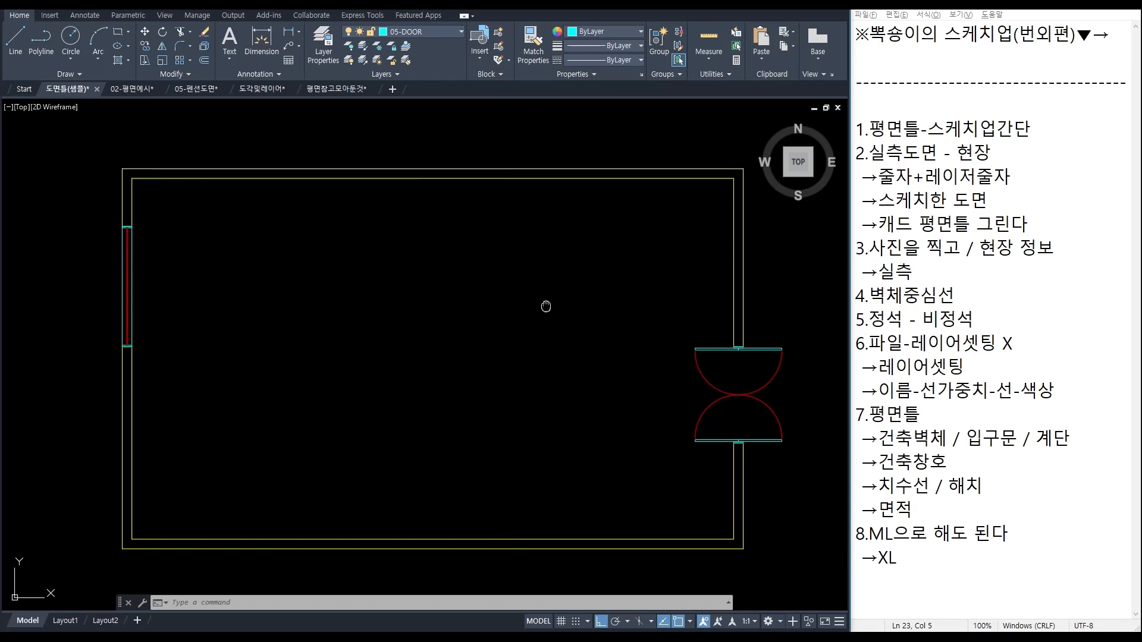
# Step: Make 08-DIM the current layer and draw a rectangle over the outer corners of the room's walls
pyautogui.scroll(-4, 544, 305)
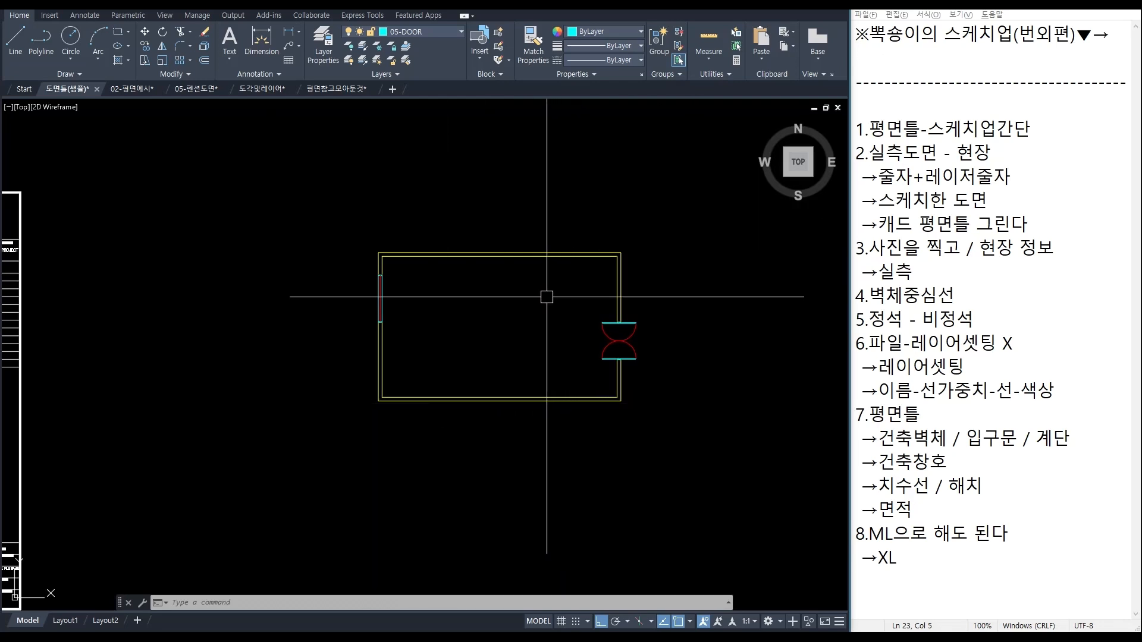
pyautogui.click(403, 31)
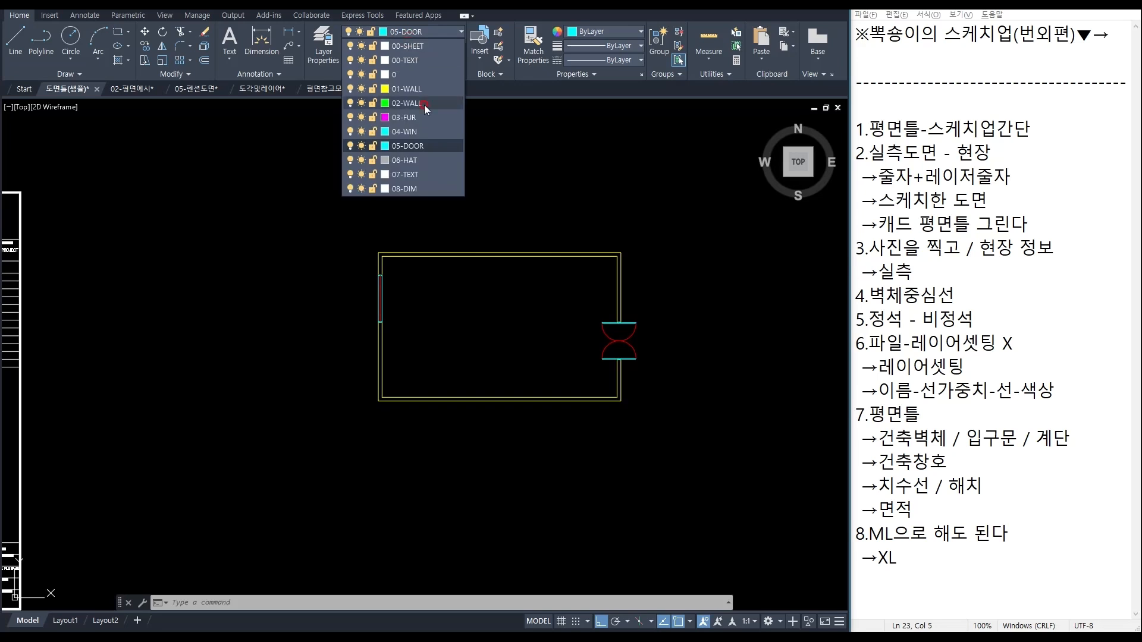
pyautogui.click(405, 188)
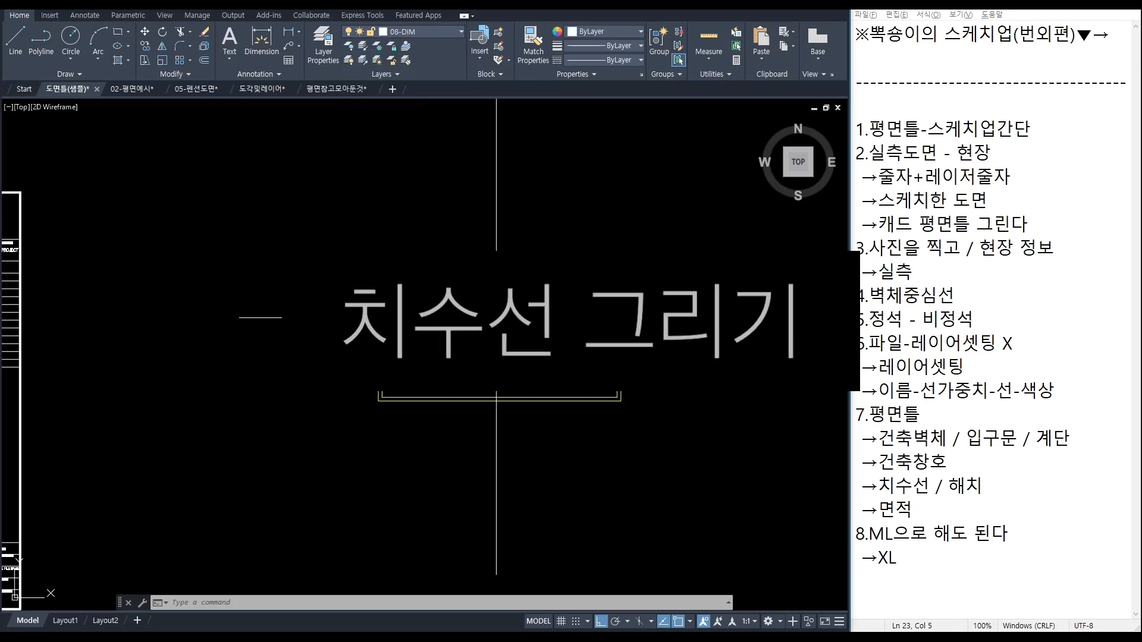
pyautogui.write('rec')
pyautogui.press('Return')
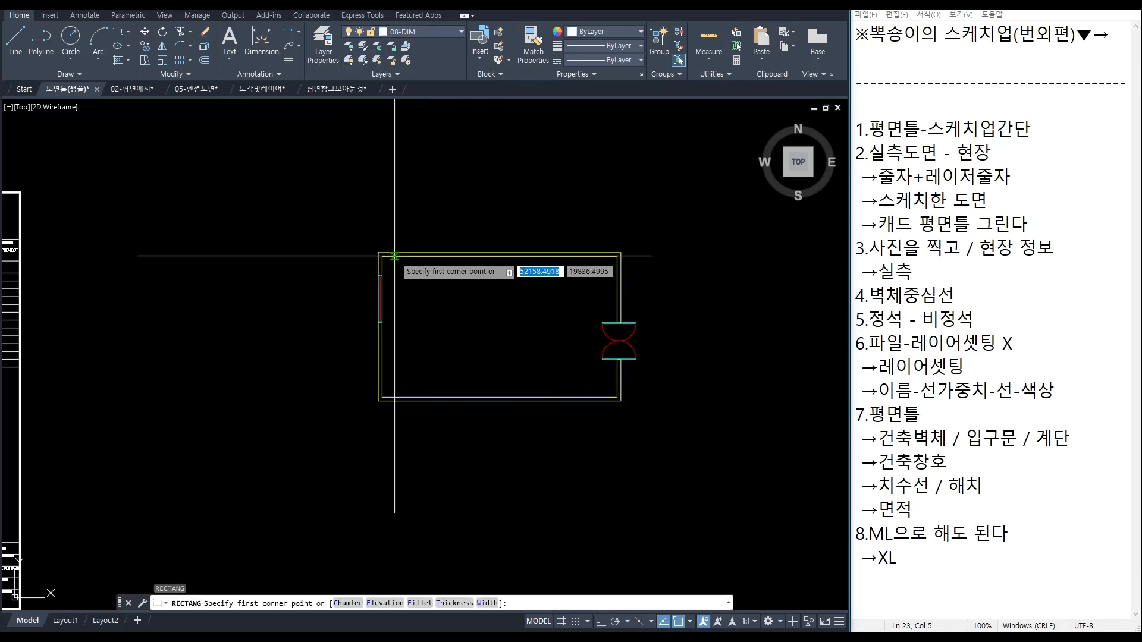
pyautogui.click(378, 252)
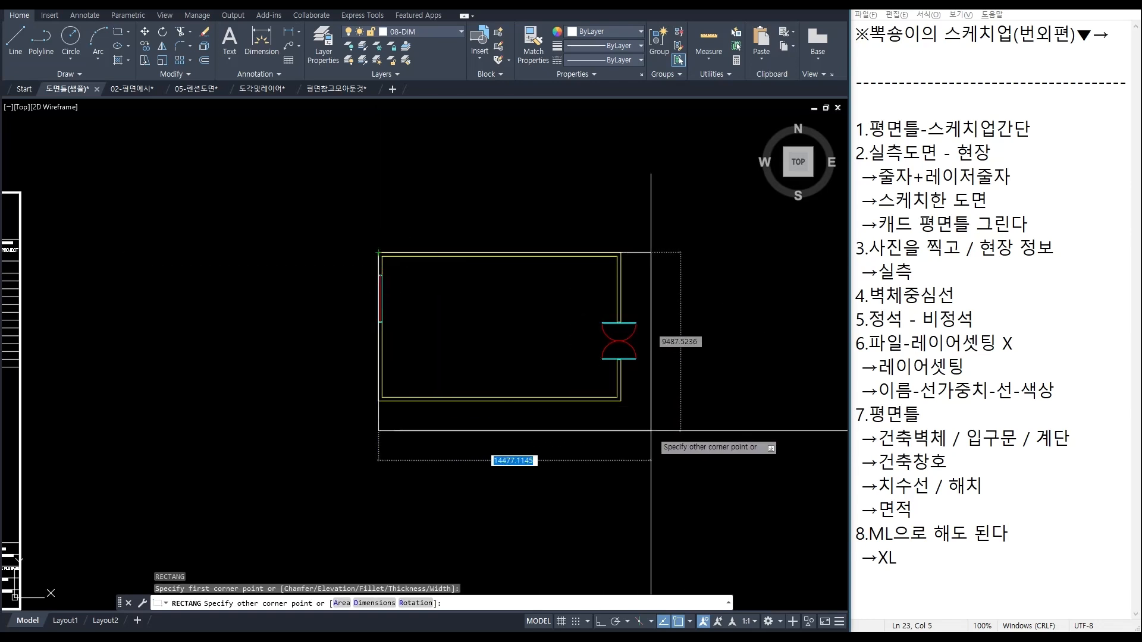
pyautogui.click(621, 401)
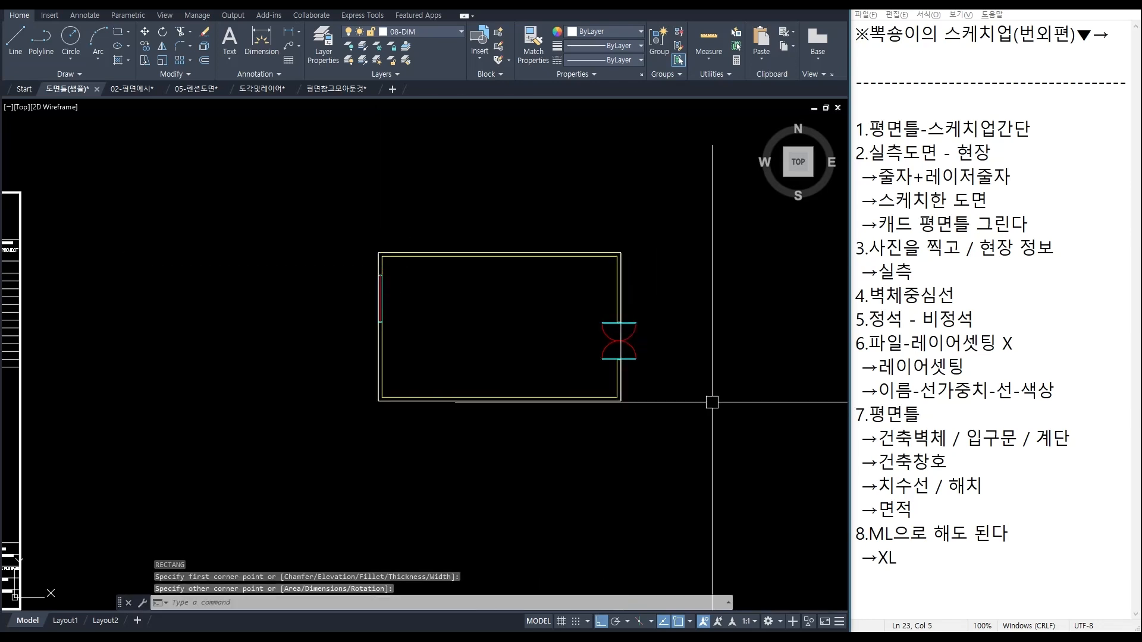
# Step: Offset the new rectangle around the outer walls outward by 500
pyautogui.press('Return')
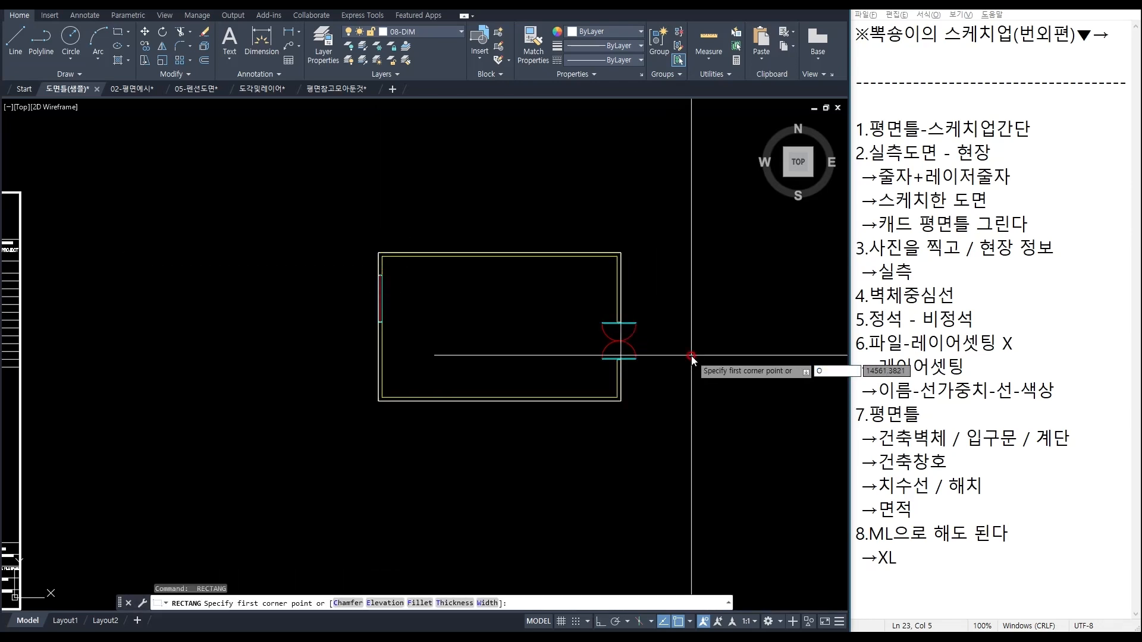
pyautogui.press('Escape')
pyautogui.press('Return')
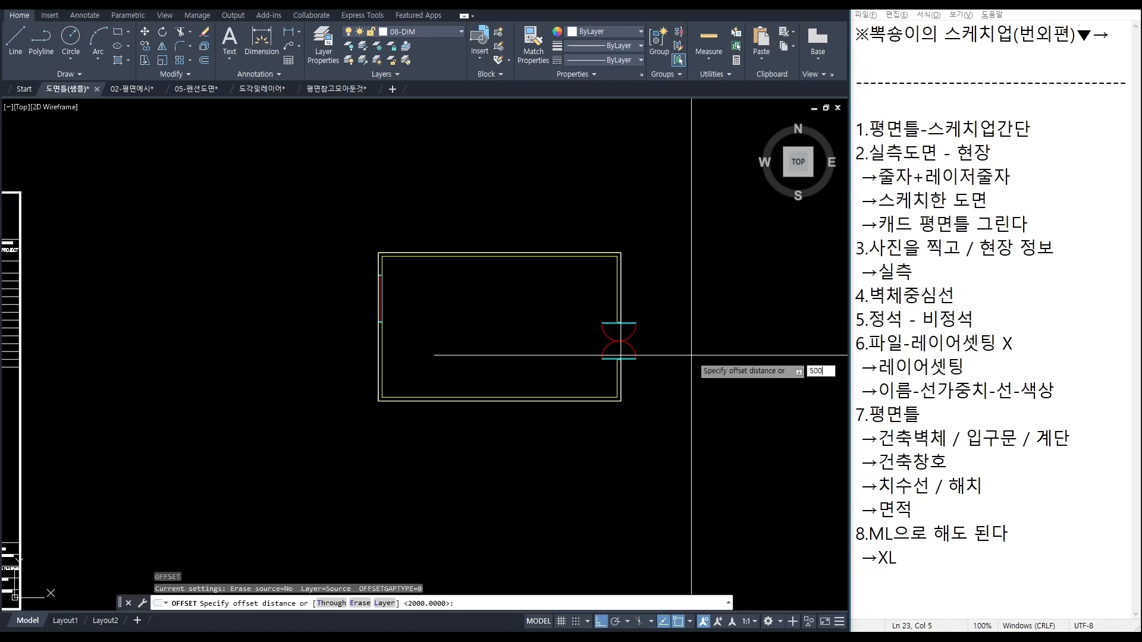
pyautogui.press('Return')
pyautogui.click(612, 404)
pyautogui.click(653, 479)
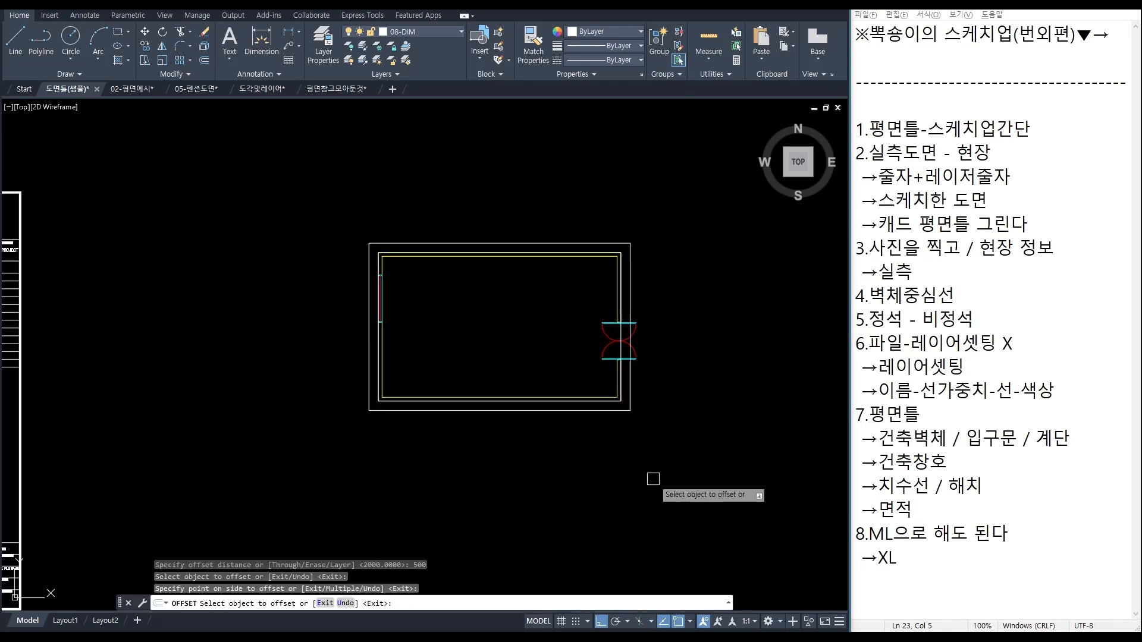
pyautogui.press('Return')
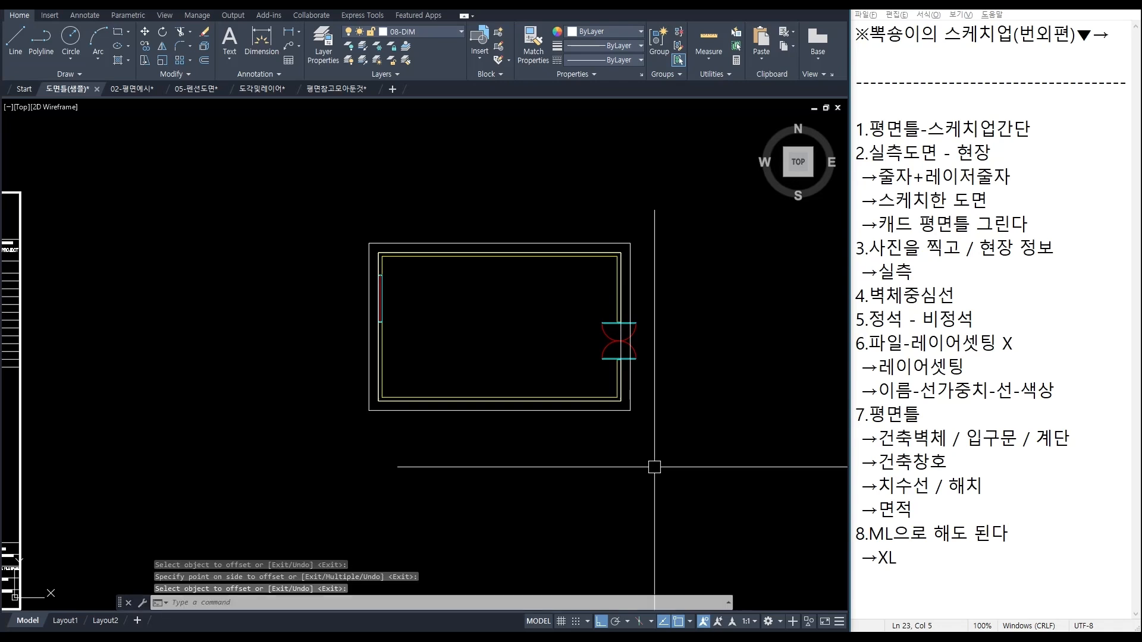
# Step: Offset the outermost rectangle outward by 1000 twice, adding two further guide rectangles
pyautogui.write('O')
pyautogui.press('Return')
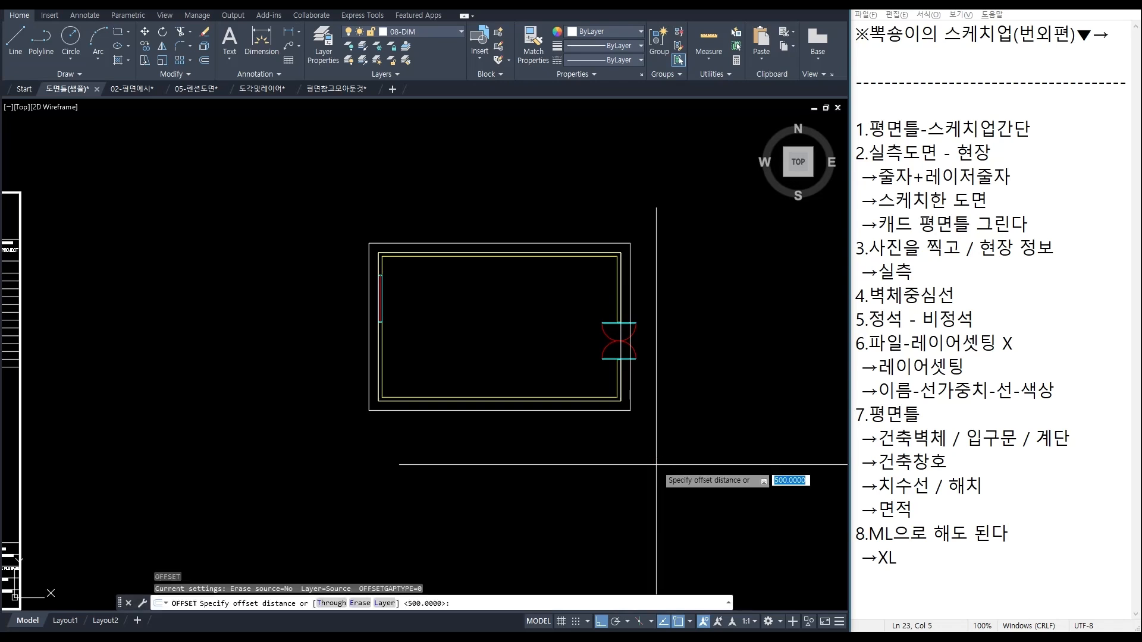
pyautogui.press('Return')
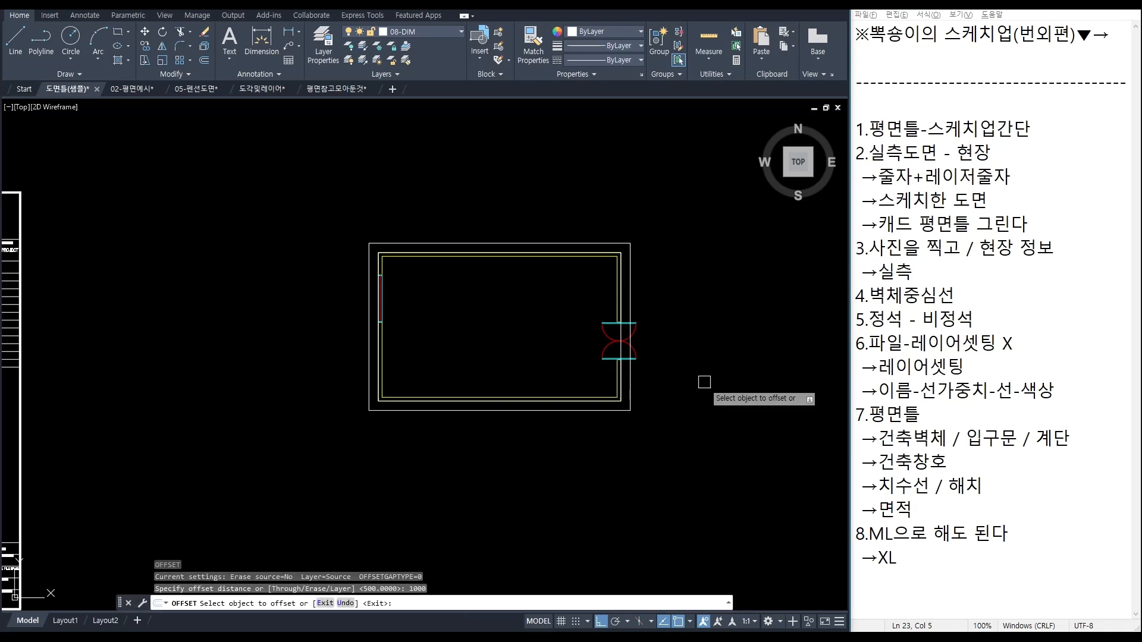
pyautogui.click(630, 277)
pyautogui.click(655, 270)
pyautogui.press('Escape')
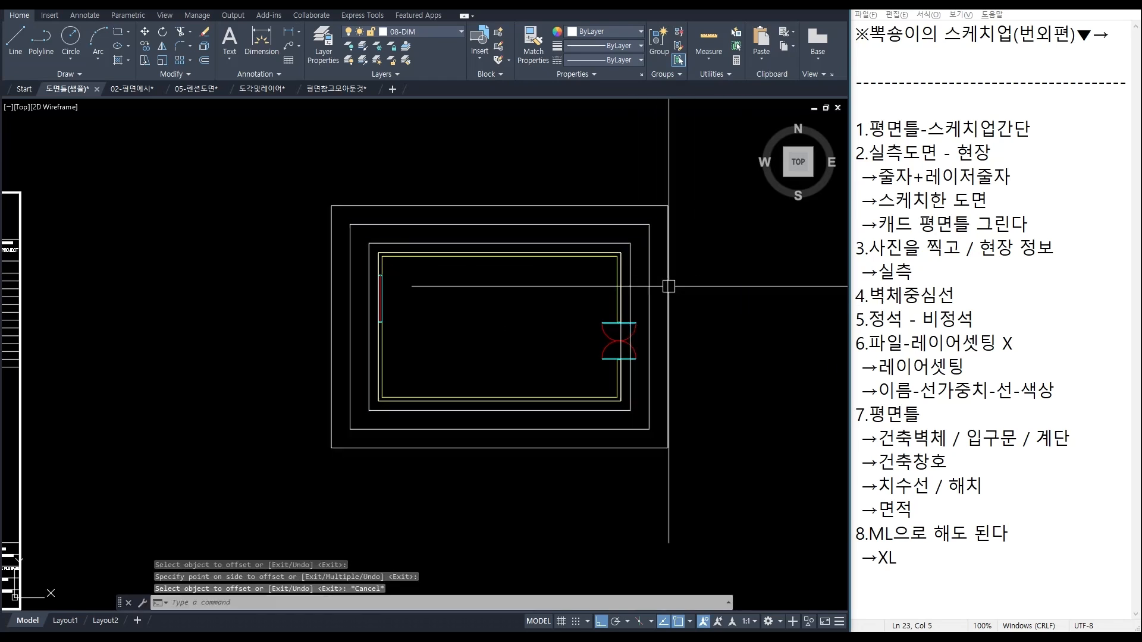
# Step: Draw vertical construction lines through the inner faces of the room's left and right walls
pyautogui.press('Return')
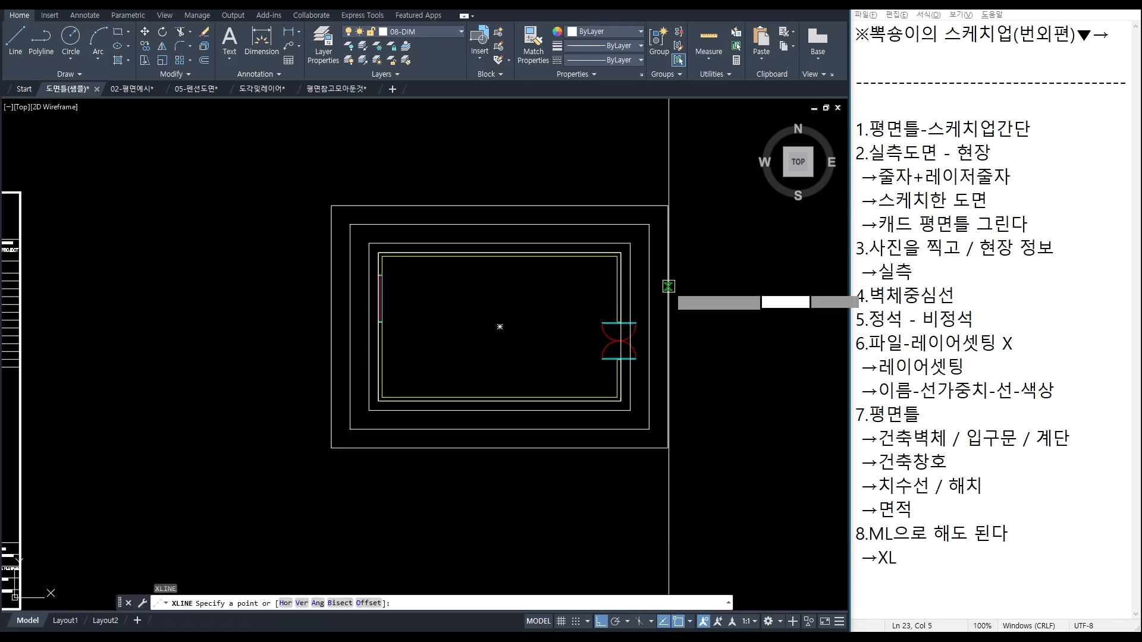
pyautogui.write('V')
pyautogui.press('Return')
pyautogui.scroll(6, 381, 257)
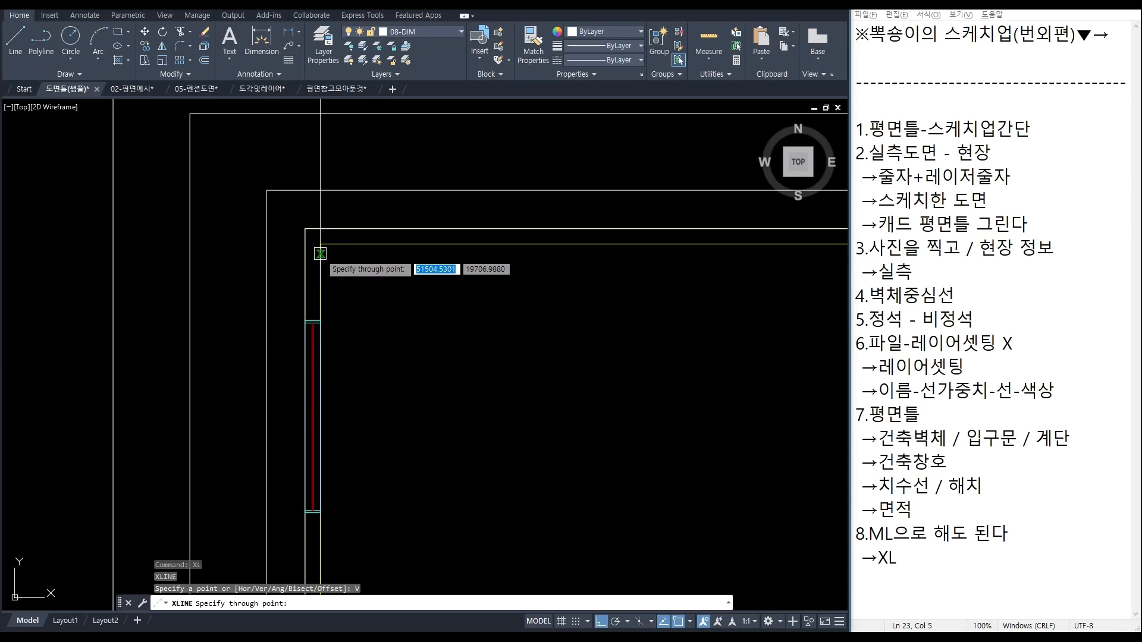
pyautogui.scroll(-5, 320, 253)
pyautogui.scroll(5, 583, 271)
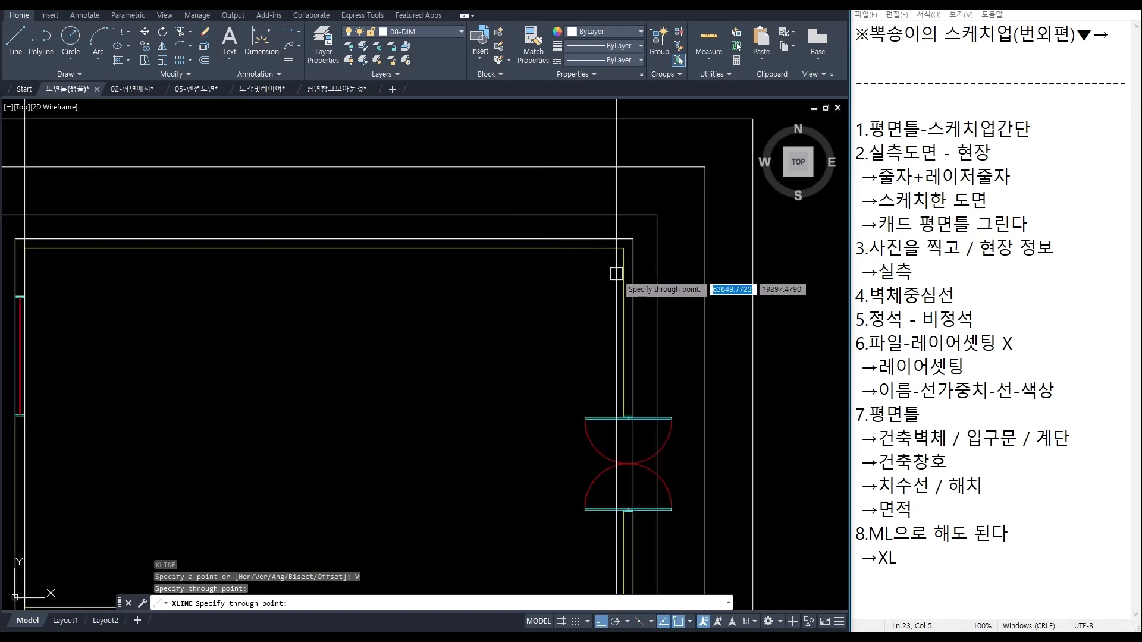
pyautogui.press('Escape')
# Step: Delete the rectangle traced over the outer wall outline, keeping the three offset guide rectangles
pyautogui.click(609, 238)
pyautogui.scroll(-2, 607, 239)
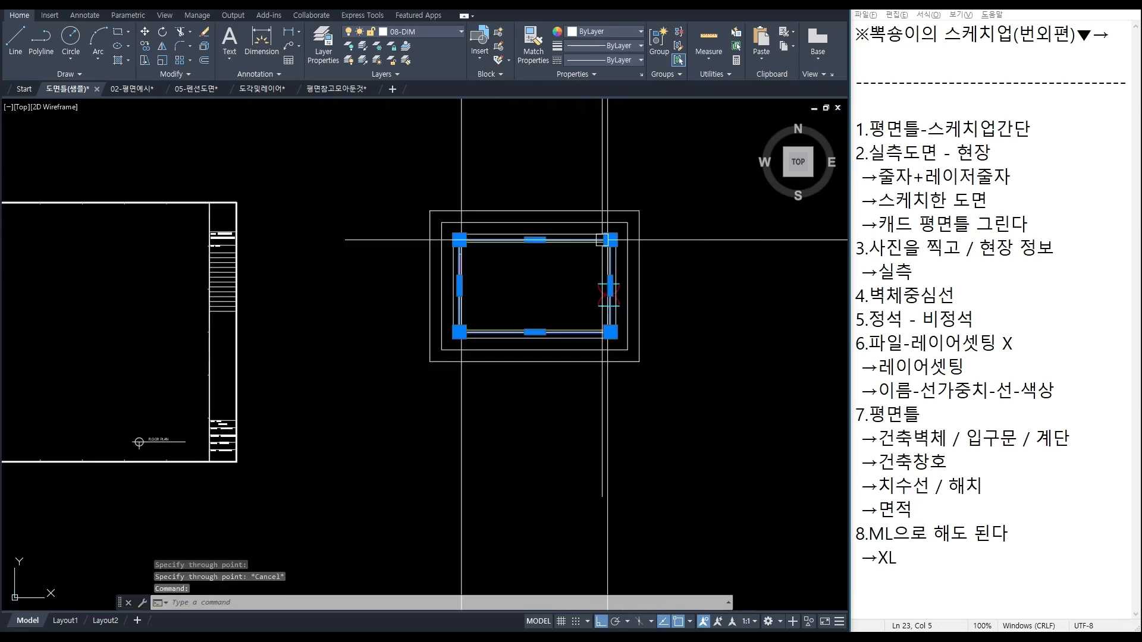
pyautogui.press('Delete')
pyautogui.scroll(-5, 605, 239)
pyautogui.scroll(5, 551, 245)
pyautogui.moveTo(500, 266); pyautogui.dragTo(470, 317, button='middle')
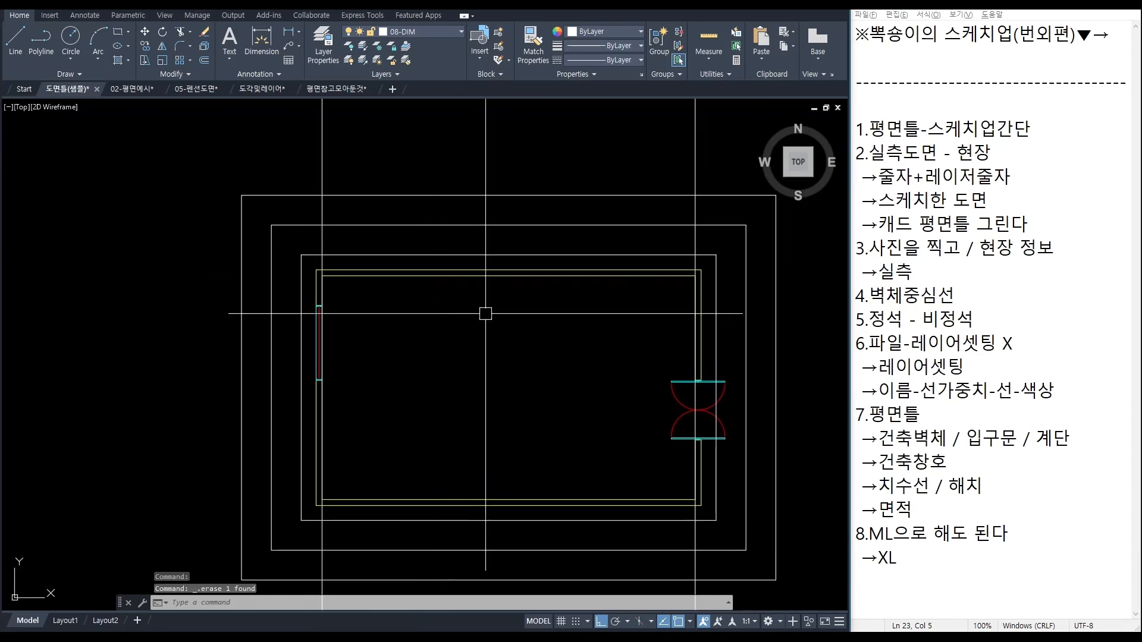
pyautogui.click(265, 47)
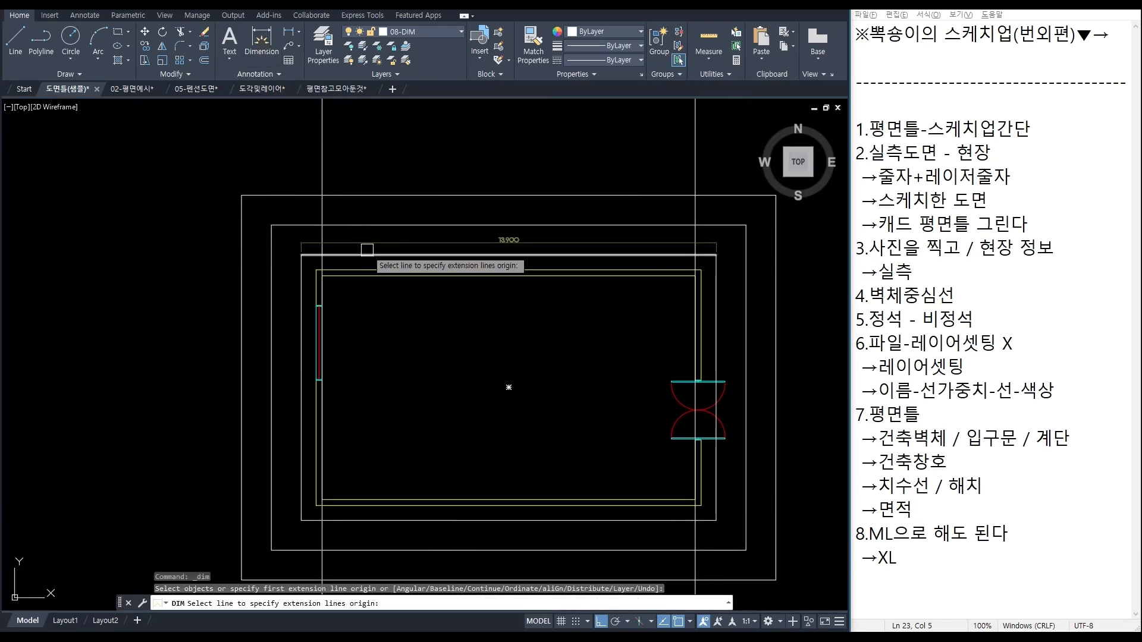
pyautogui.write('v')
pyautogui.press('Return')
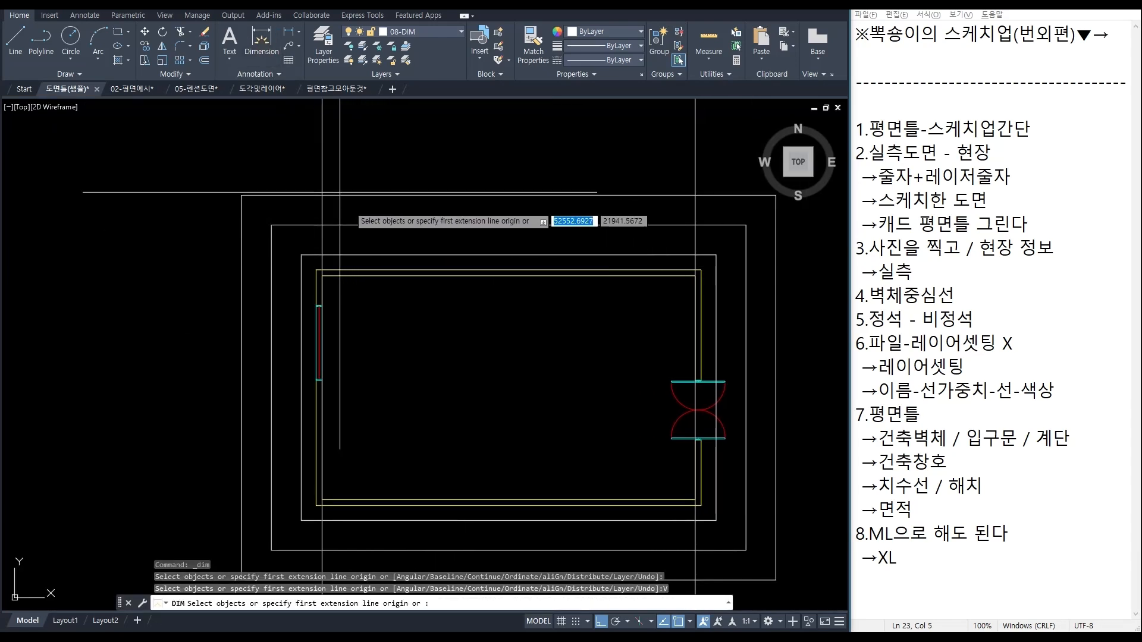
# Step: Add a linear dimension between the two vertical construction lines on the inner guide rectangle, placing it along the outermost rectangle's top edge
pyautogui.click(298, 37)
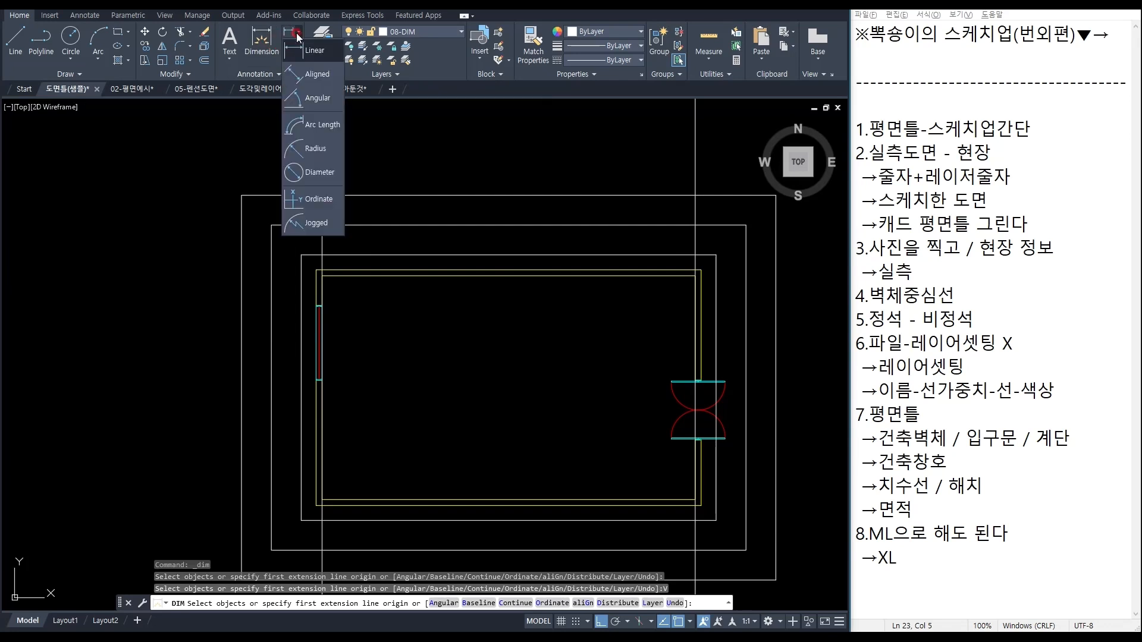
pyautogui.click(315, 50)
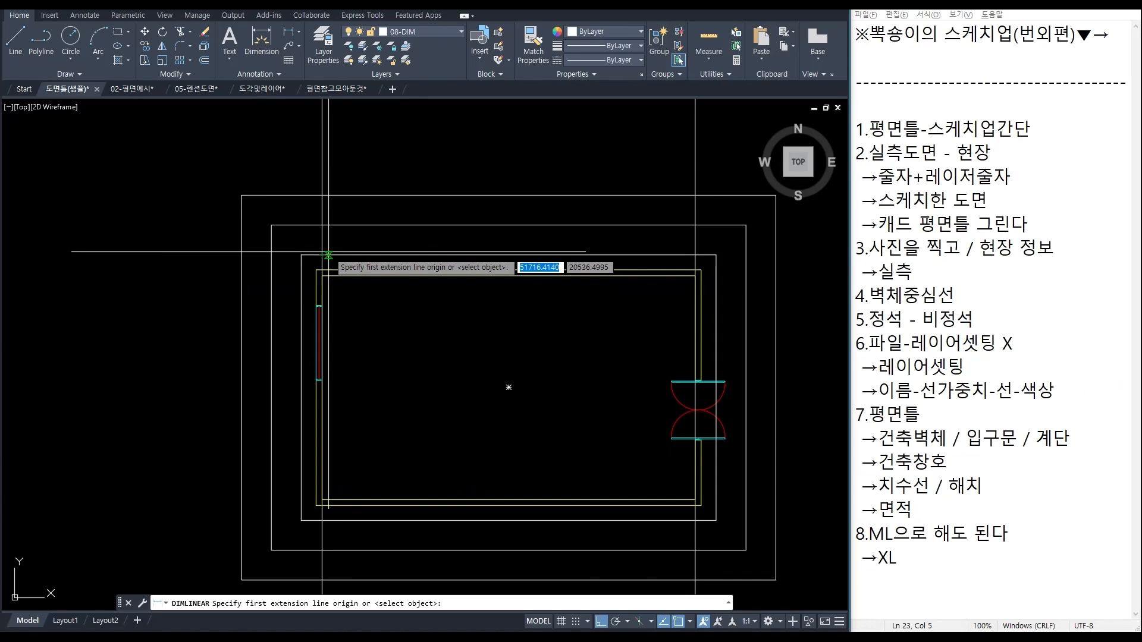
pyautogui.click(324, 253)
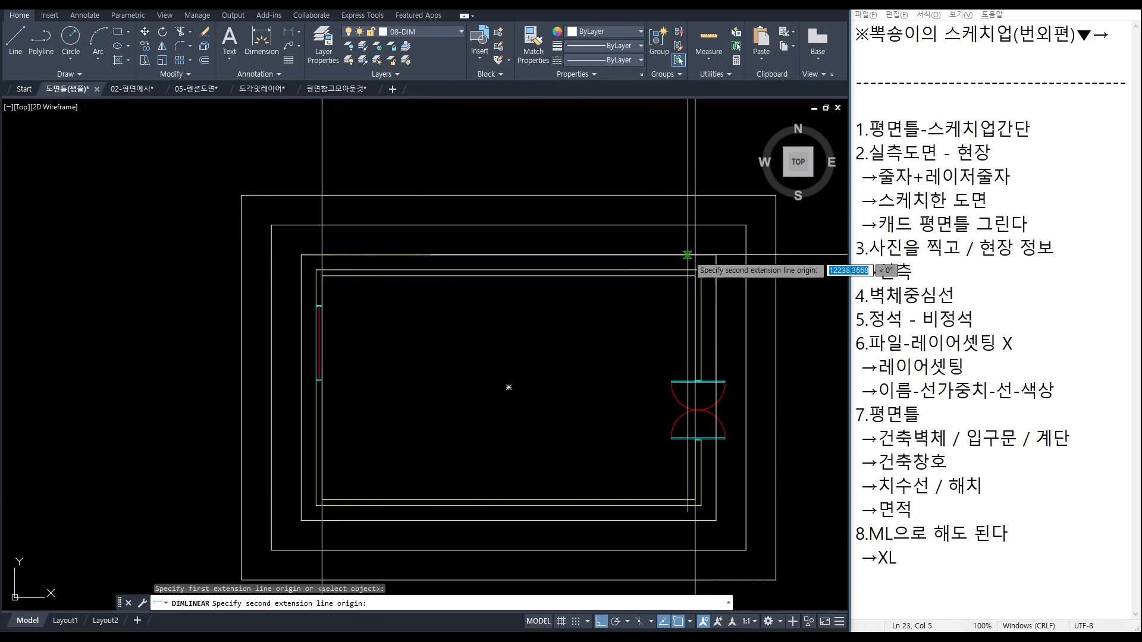
pyautogui.click(694, 256)
pyautogui.click(524, 196)
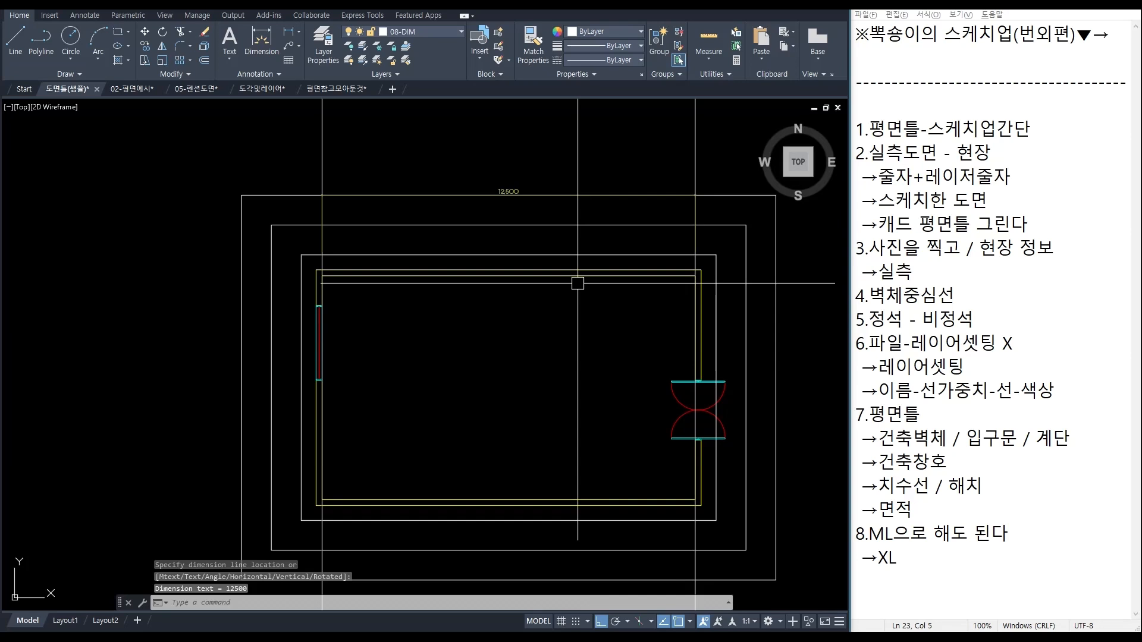
pyautogui.press('Return')
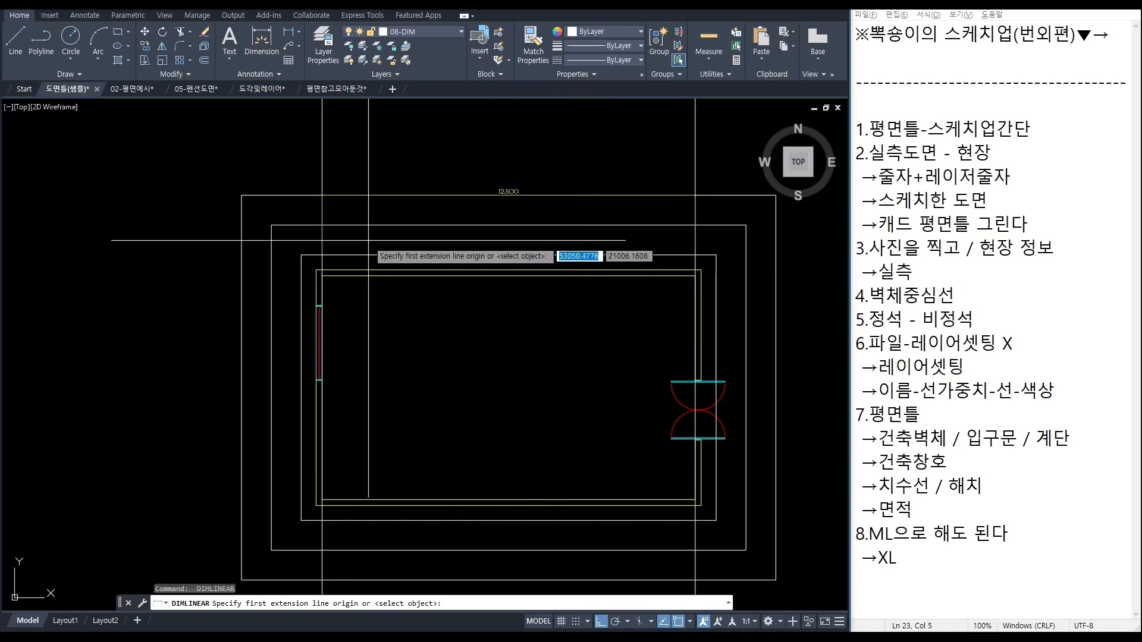
pyautogui.click(322, 255)
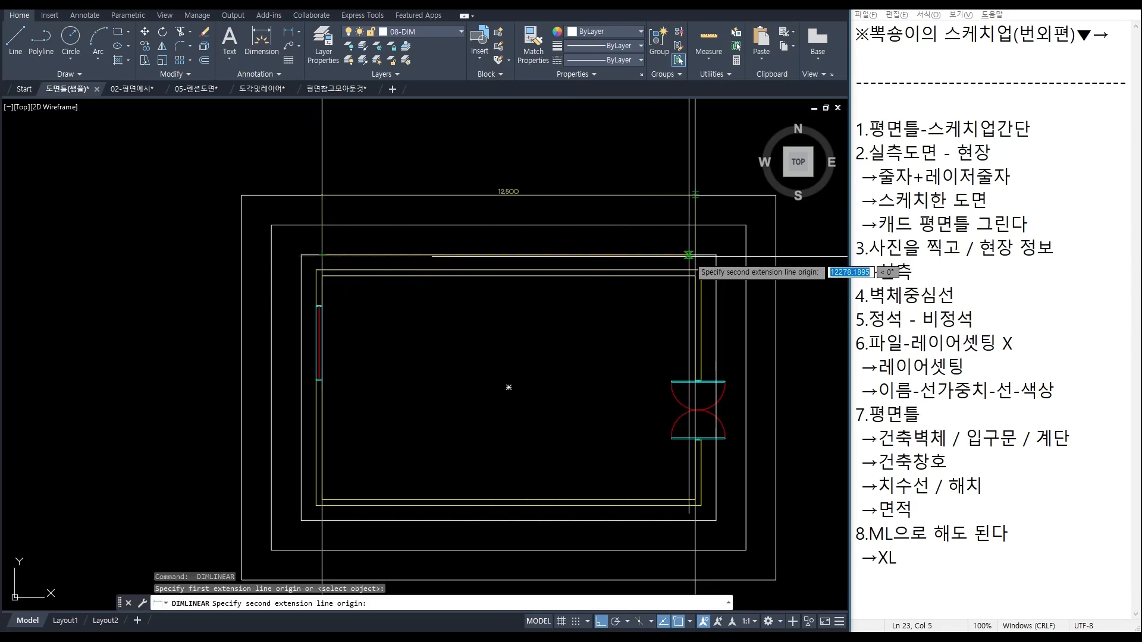
pyautogui.press('Escape')
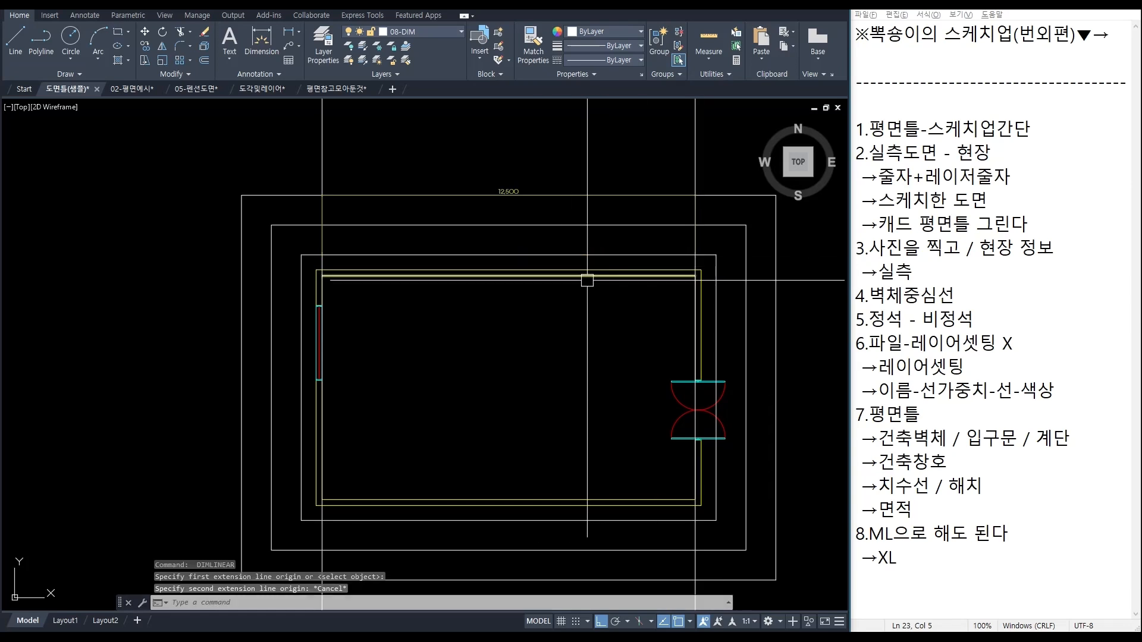
# Step: Draw a horizontal construction line through the inner face of the room's top wall
pyautogui.moveTo(645, 333); pyautogui.dragTo(573, 260, button='middle')
pyautogui.write('XL')
pyautogui.press('Return')
pyautogui.write('H')
pyautogui.press('Return')
pyautogui.scroll(5, 655, 209)
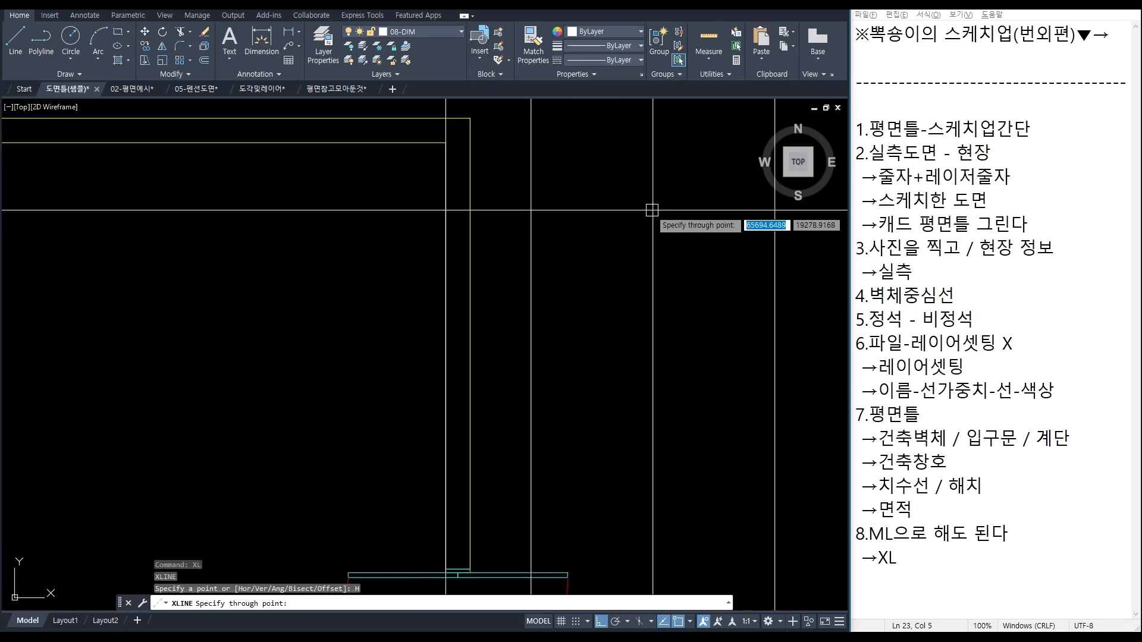
pyautogui.click(401, 145)
# Step: Draw horizontal construction lines through both ends of the double door opening and the inner face of the bottom wall
pyautogui.scroll(-2, 449, 232)
pyautogui.moveTo(454, 466); pyautogui.dragTo(461, 371, button='middle')
pyautogui.scroll(5, 460, 363)
pyautogui.click(456, 357)
pyautogui.scroll(-6, 458, 357)
pyautogui.scroll(5, 482, 428)
pyautogui.click(472, 408)
pyautogui.scroll(-5, 471, 408)
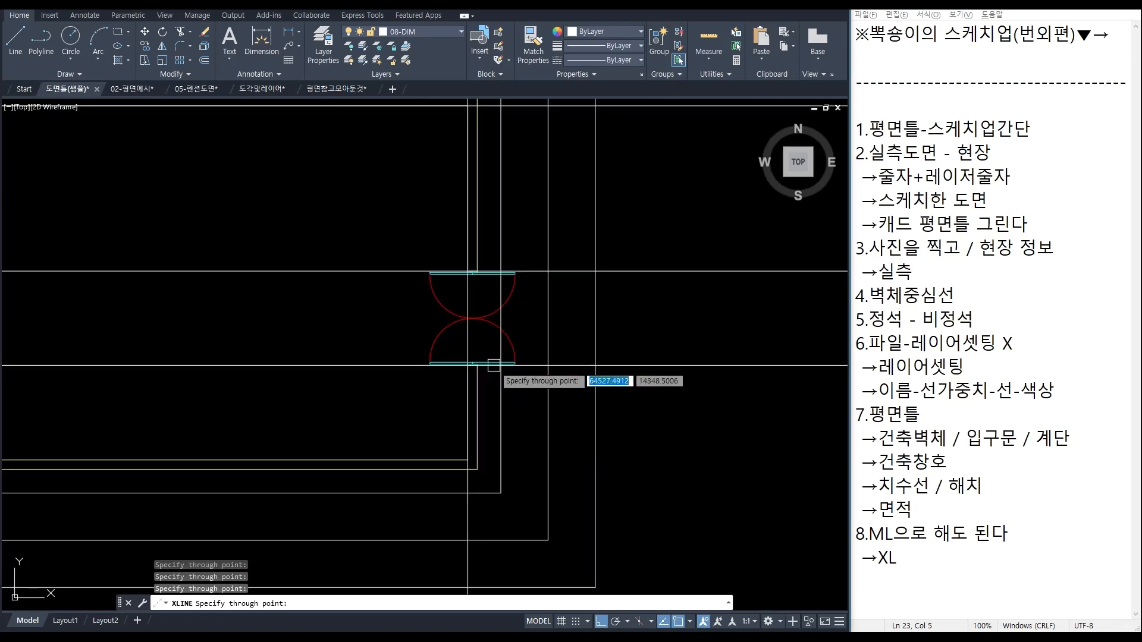
pyautogui.press('Escape')
pyautogui.scroll(-5, 456, 417)
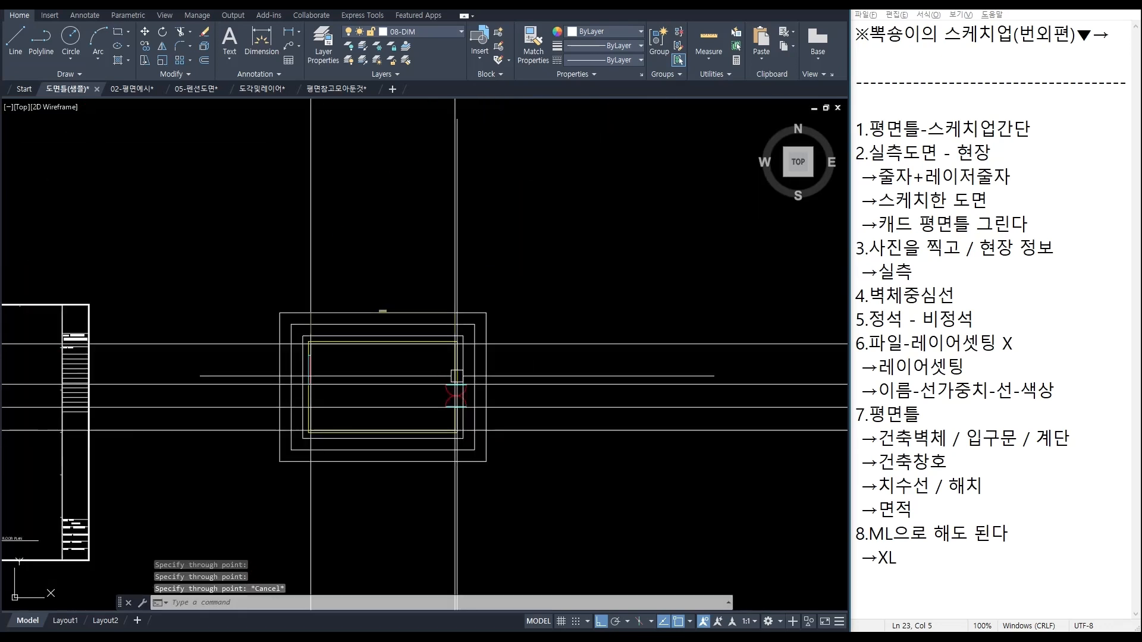
pyautogui.scroll(4, 453, 417)
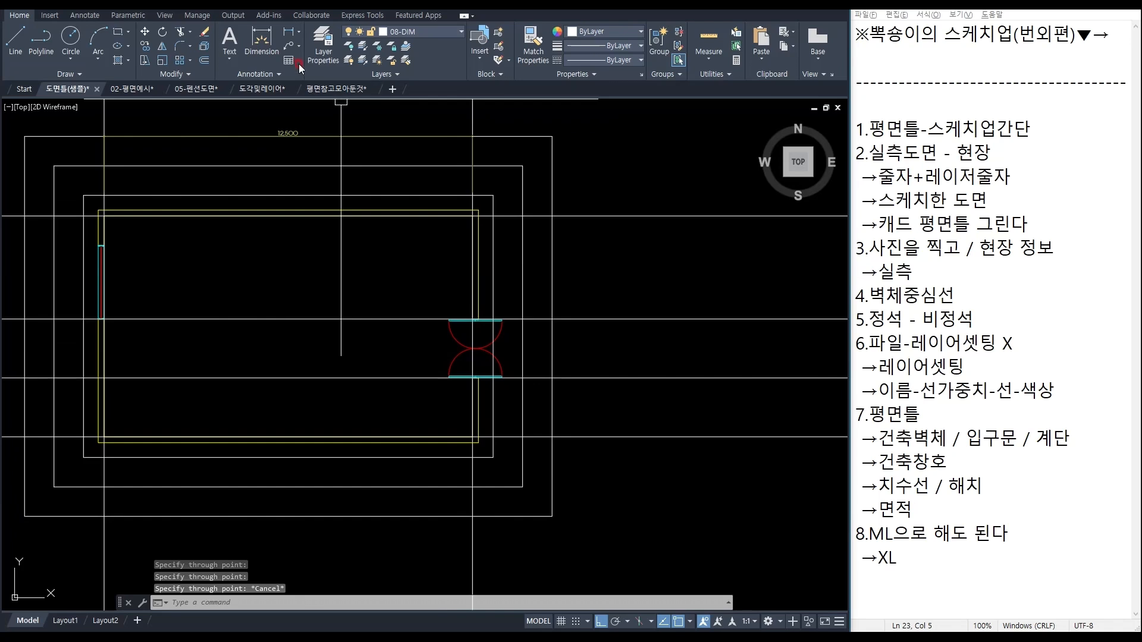
pyautogui.click(300, 37)
pyautogui.click(317, 55)
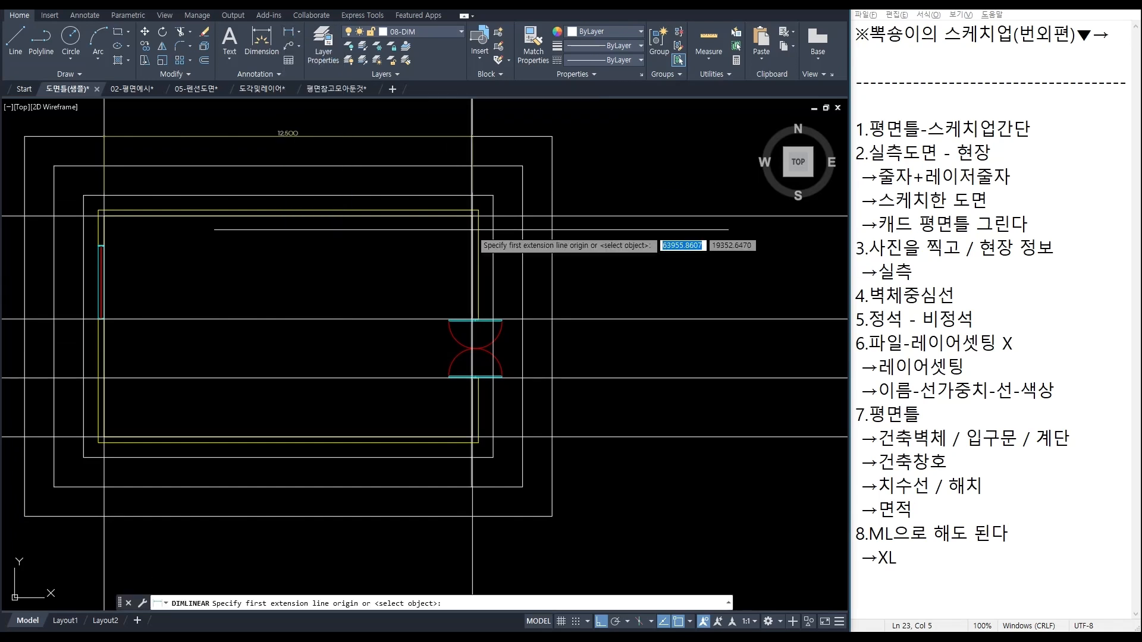
pyautogui.scroll(5, 477, 224)
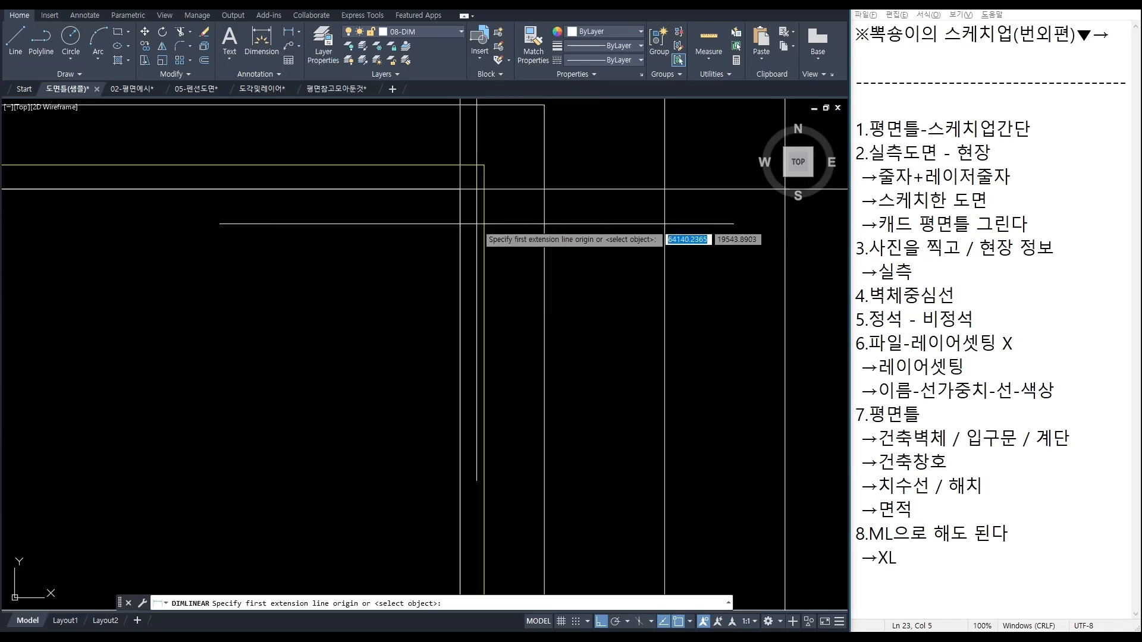
pyautogui.click(461, 190)
pyautogui.scroll(-5, 460, 189)
pyautogui.scroll(6, 448, 310)
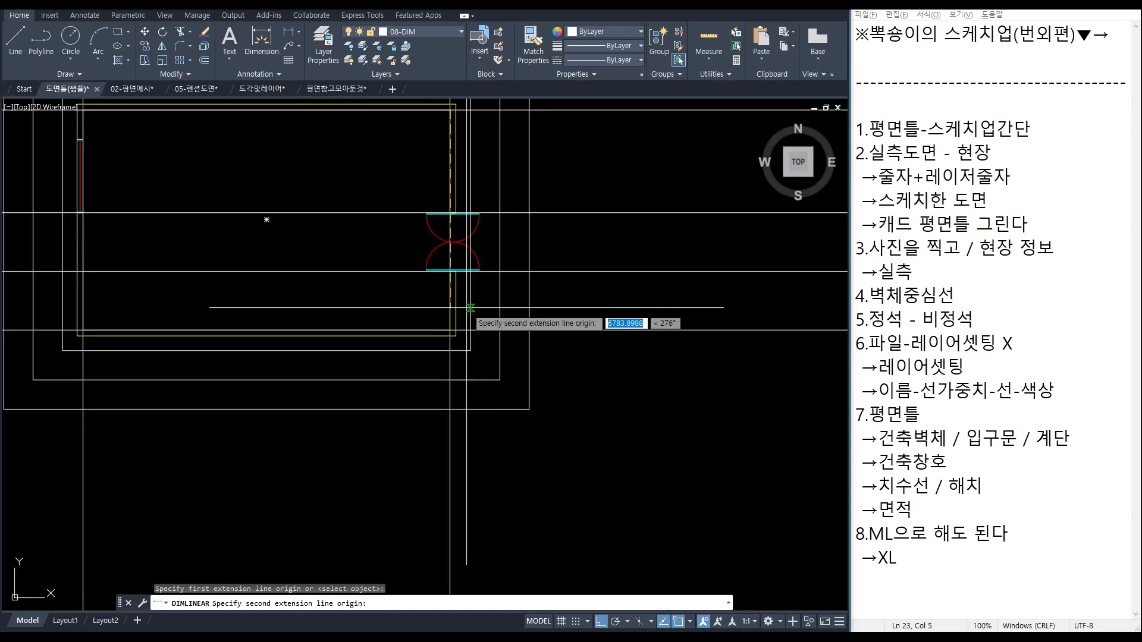
pyautogui.click(455, 390)
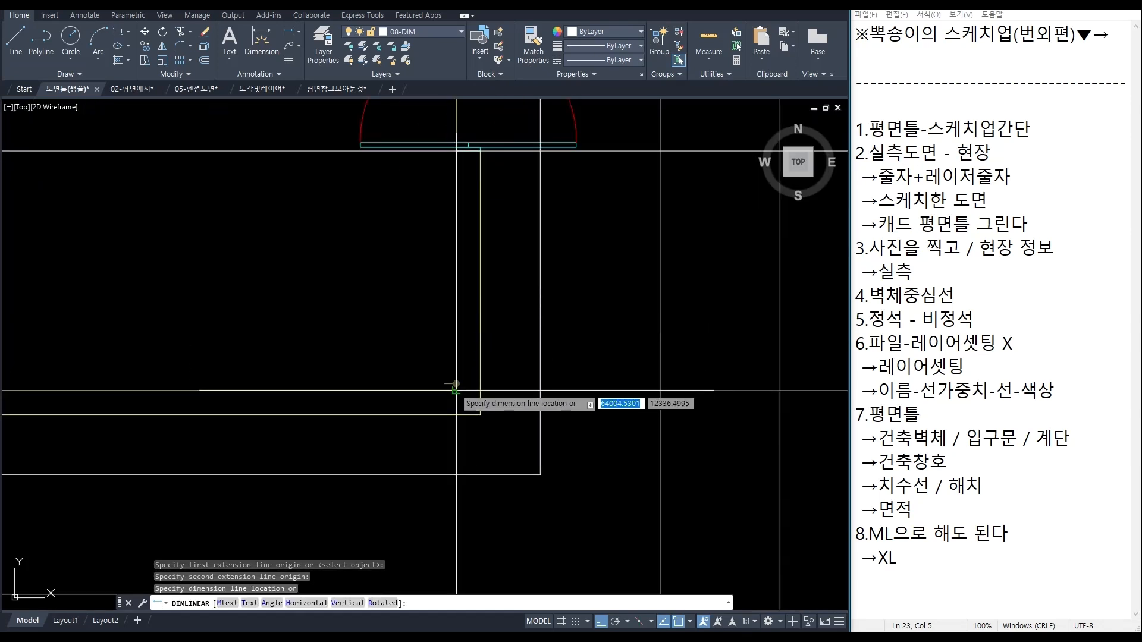
pyautogui.scroll(-1, 469, 384)
pyautogui.press('Escape')
# Step: Add a vertical linear dimension between the inner faces of the top and bottom walls, placing it on the outermost rectangle's right edge
pyautogui.press('space')
pyautogui.moveTo(458, 253)
pyautogui.mouseDown(button='middle')
pyautogui.moveTo(484, 483)
pyautogui.moveTo(461, 375)
pyautogui.mouseUp(button='middle')
pyautogui.scroll(-2, 465, 274)
pyautogui.scroll(4, 455, 292)
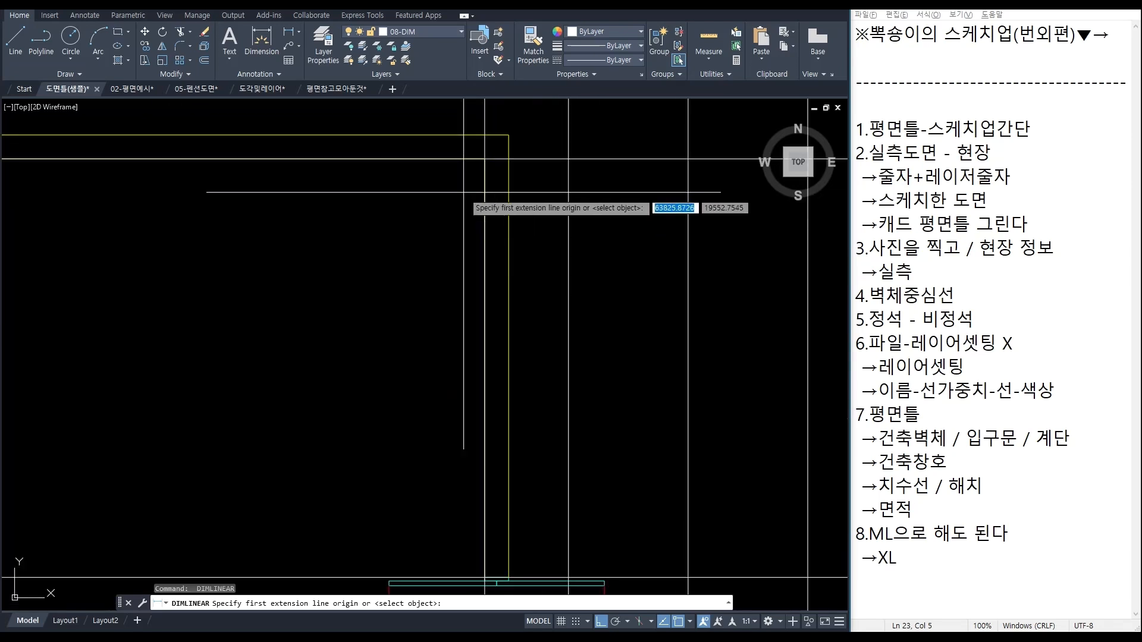
pyautogui.click(485, 159)
pyautogui.scroll(-3, 485, 159)
pyautogui.scroll(4, 489, 306)
pyautogui.click(469, 283)
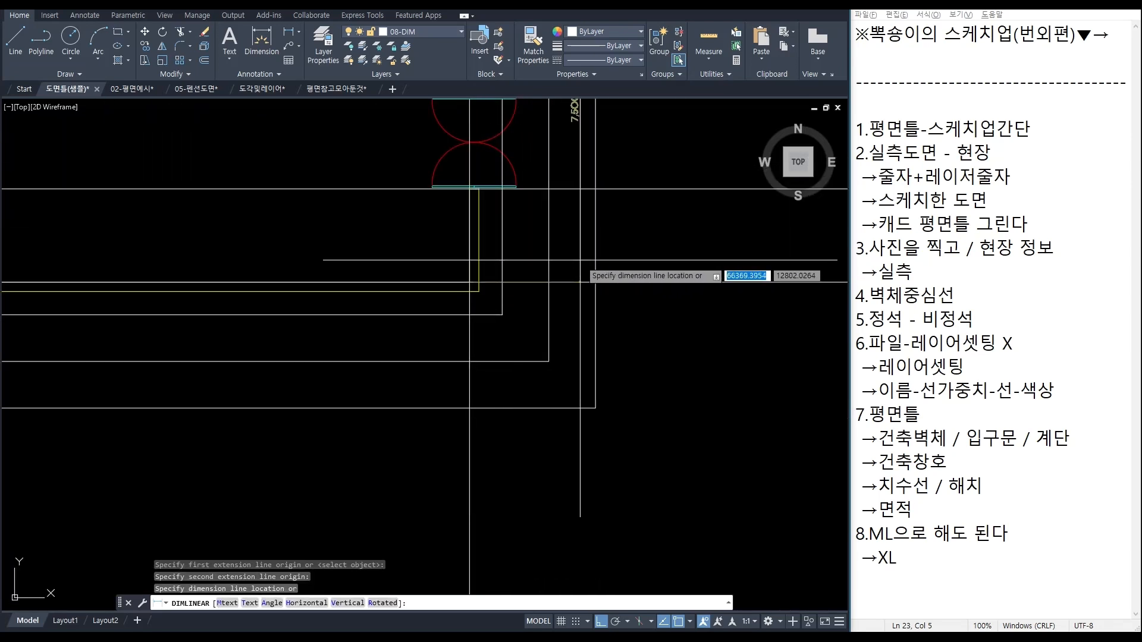
pyautogui.click(595, 328)
# Step: Add a linear dimension from the top wall's inner face to the door opening's upper end, placing it on the middle rectangle's right edge
pyautogui.moveTo(476, 178); pyautogui.dragTo(412, 398, button='middle')
pyautogui.press('Return')
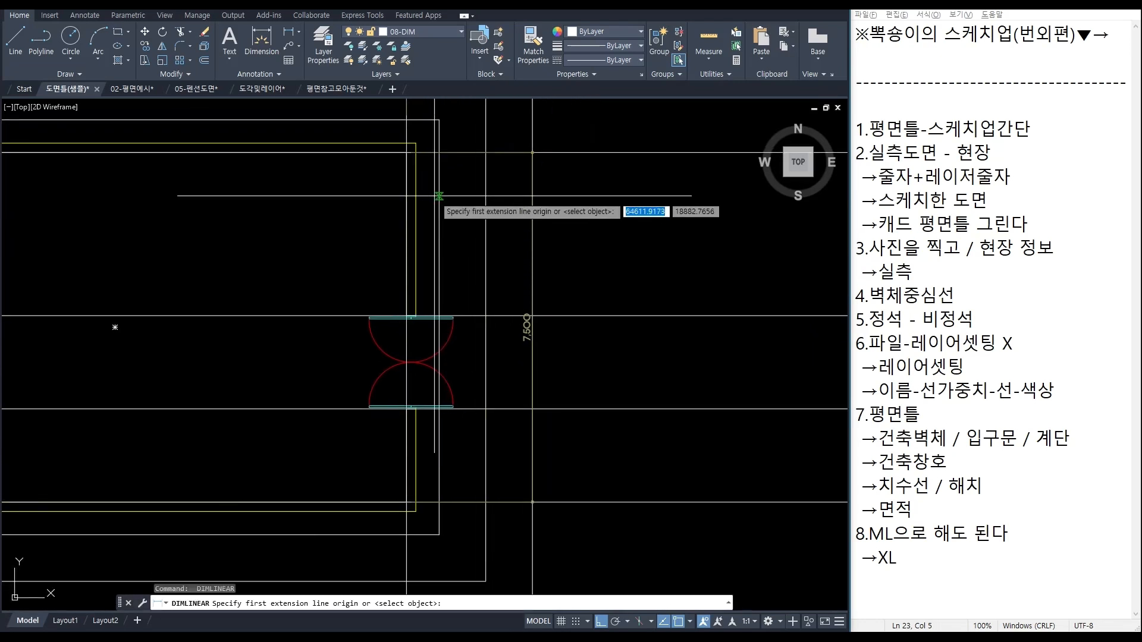
pyautogui.click(409, 165)
pyautogui.scroll(6, 416, 314)
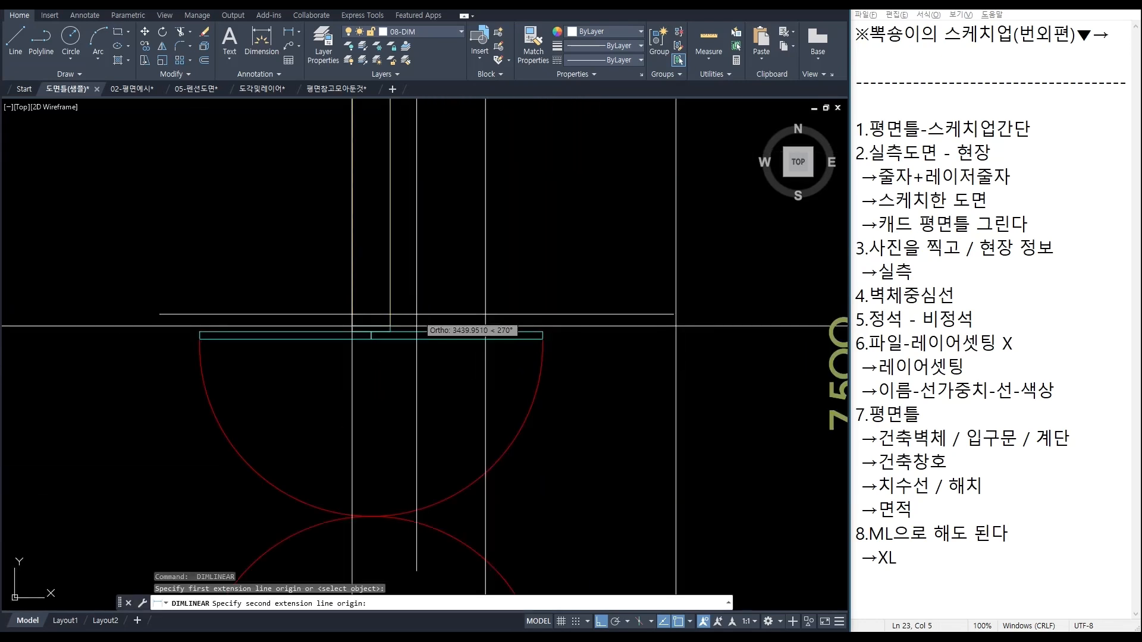
pyautogui.click(352, 327)
pyautogui.scroll(-6, 357, 324)
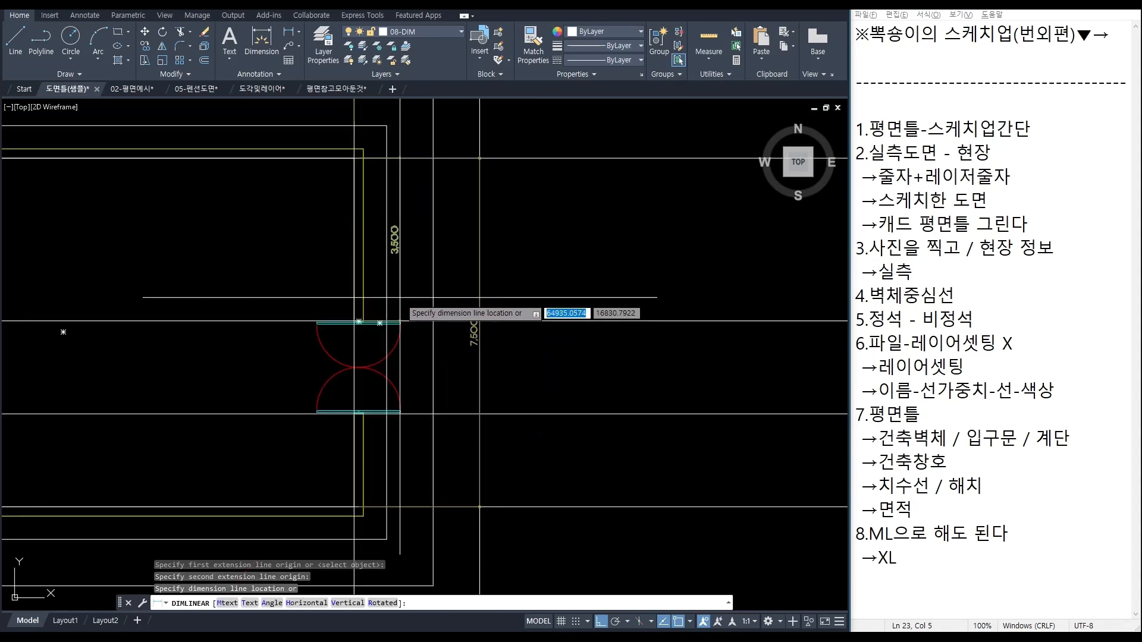
pyautogui.click(433, 306)
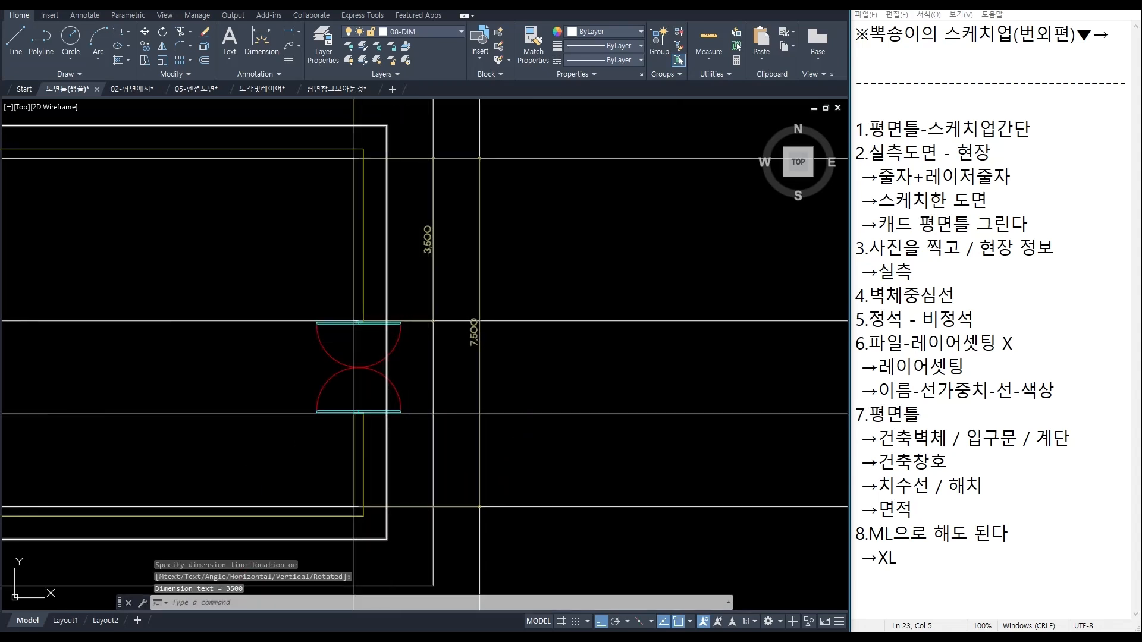
# Step: Add a linear dimension across the double door opening, placing it on the middle guide rectangle's right edge
pyautogui.press('Return')
pyautogui.scroll(6, 367, 331)
pyautogui.click(315, 297)
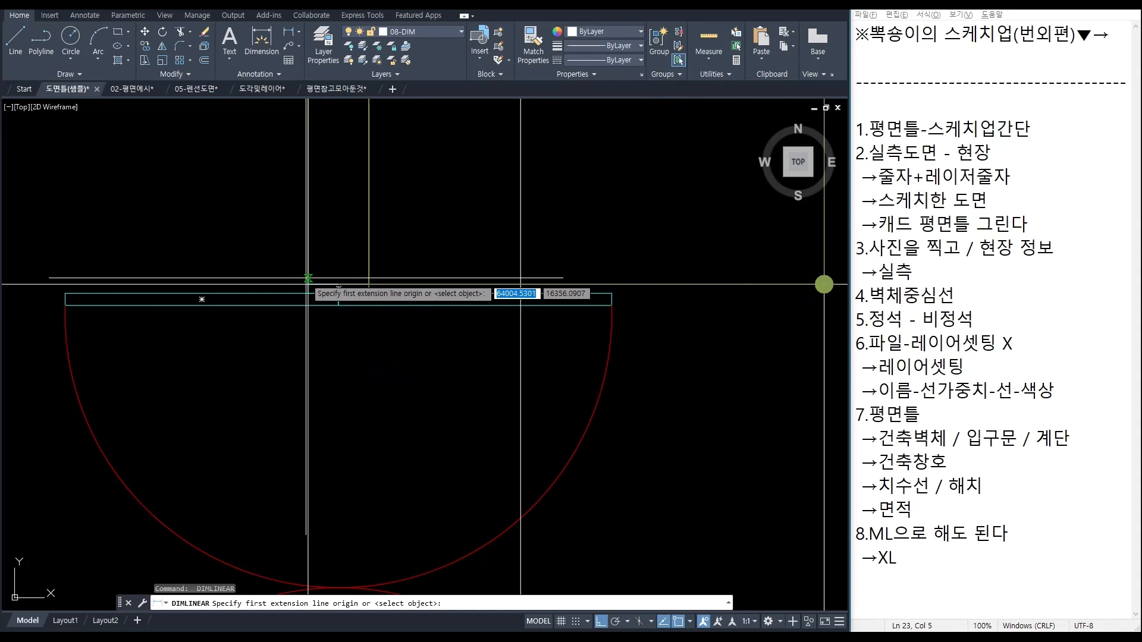
pyautogui.scroll(-6, 314, 270)
pyautogui.scroll(4, 321, 369)
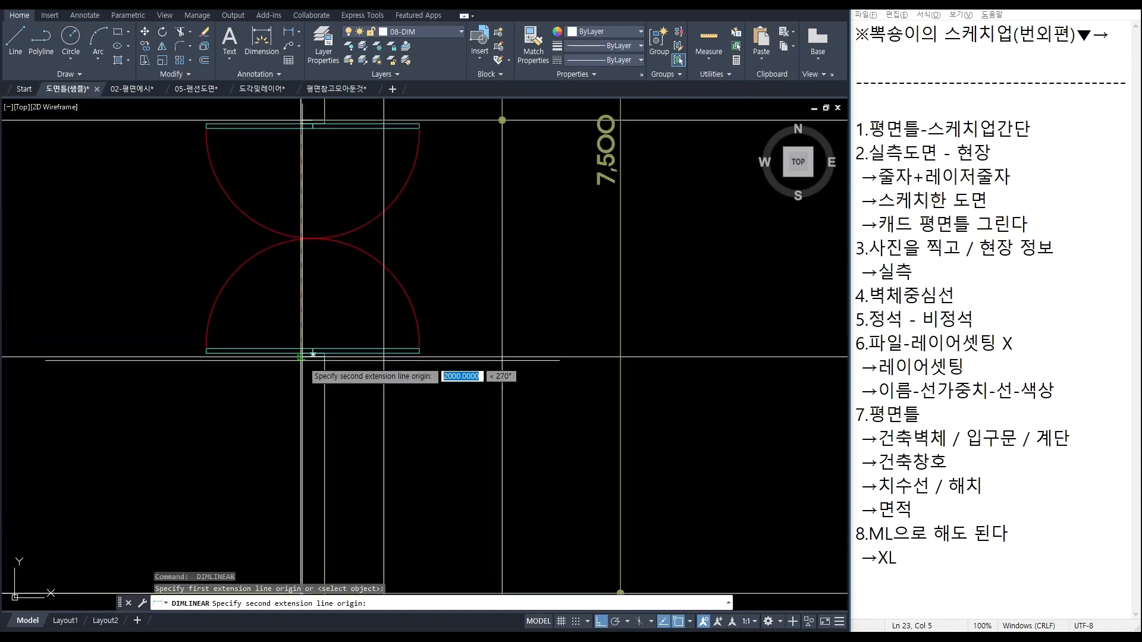
pyautogui.click(300, 357)
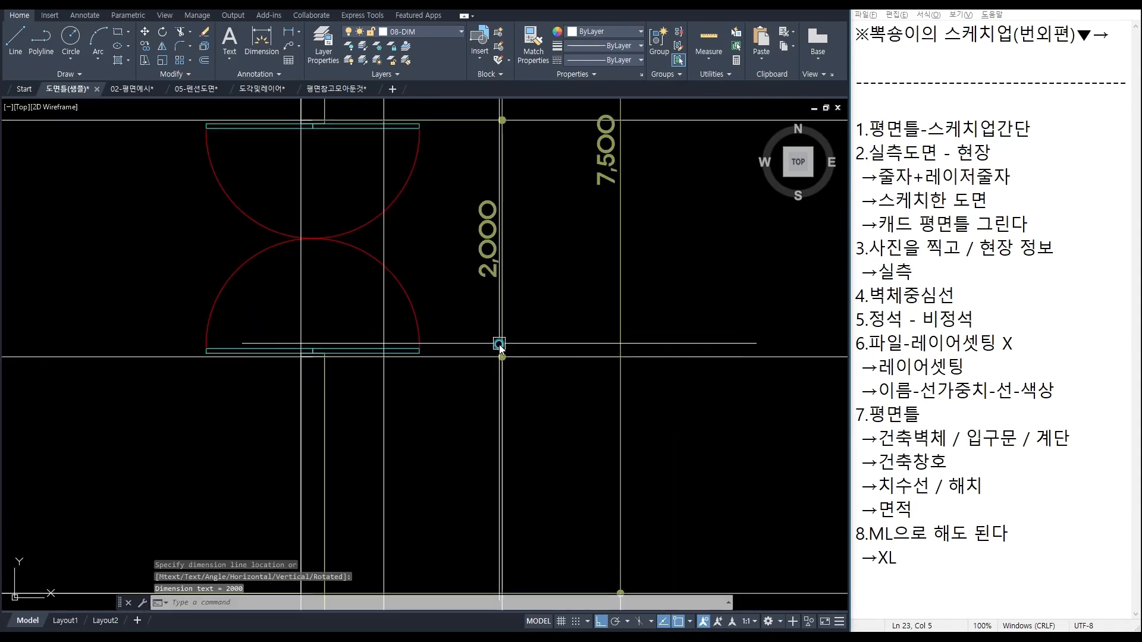
pyautogui.click(477, 373)
# Step: Add a linear dimension from the door opening's lower end to the bottom wall's inner face, aligned with the door opening's dimension
pyautogui.press('Return')
pyautogui.scroll(4, 287, 360)
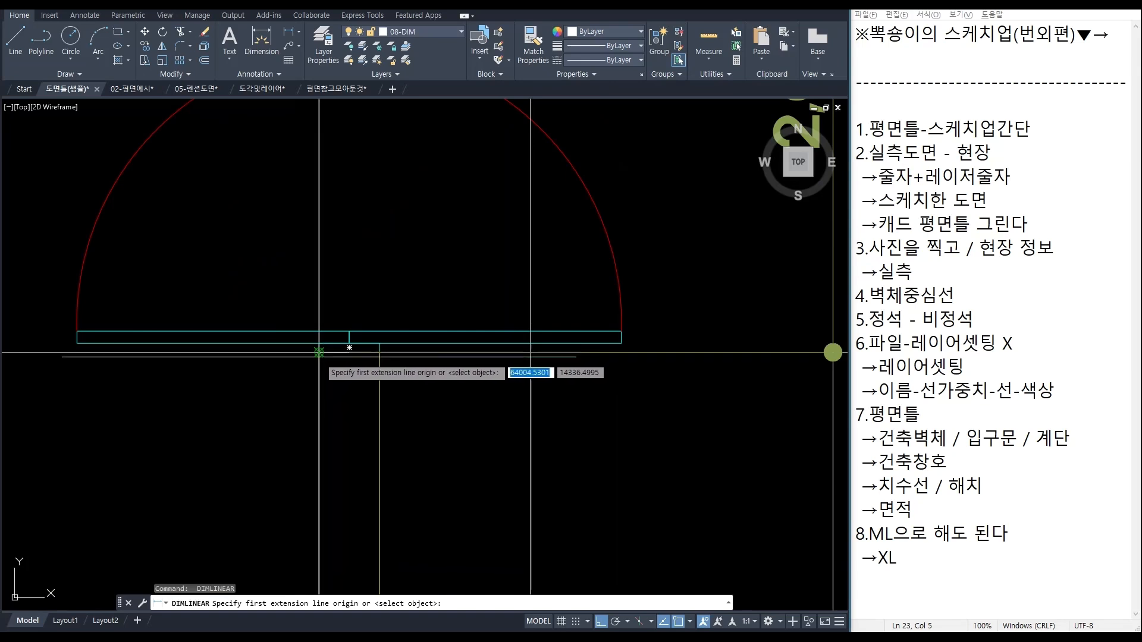
pyautogui.scroll(4, 320, 372)
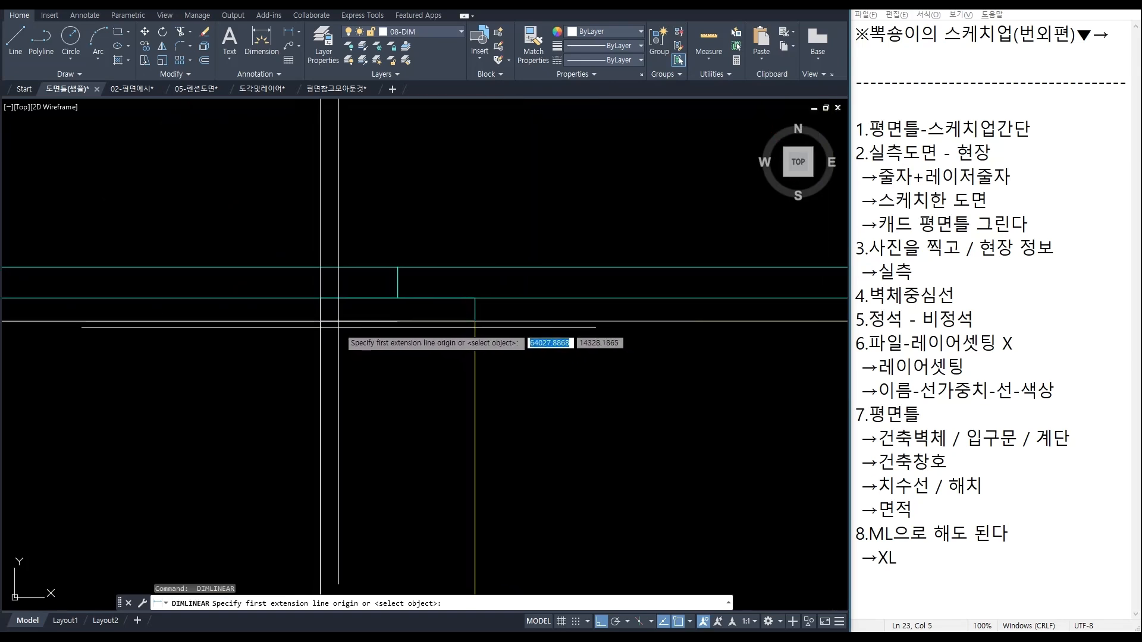
pyautogui.click(321, 322)
pyautogui.scroll(-8, 356, 268)
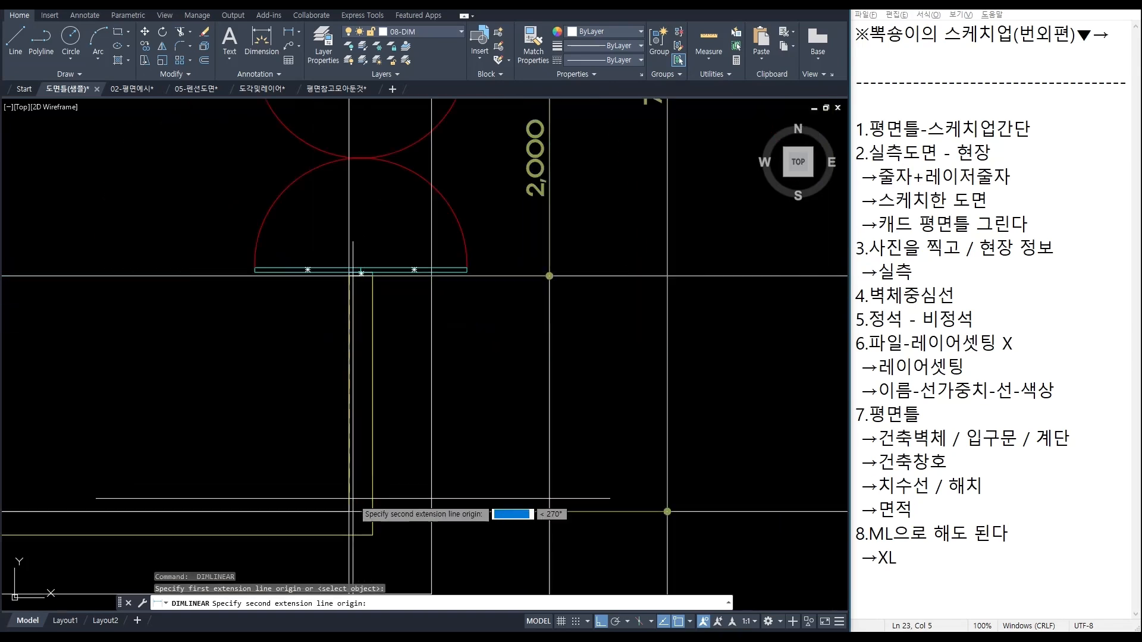
pyautogui.click(356, 511)
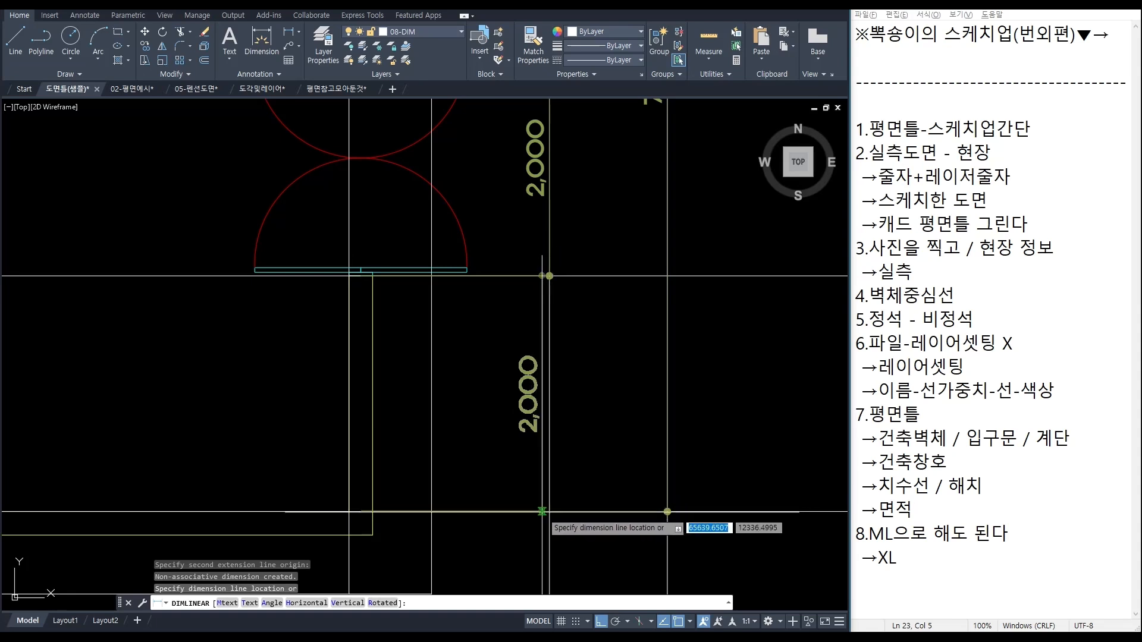
pyautogui.click(542, 512)
pyautogui.scroll(-6, 541, 416)
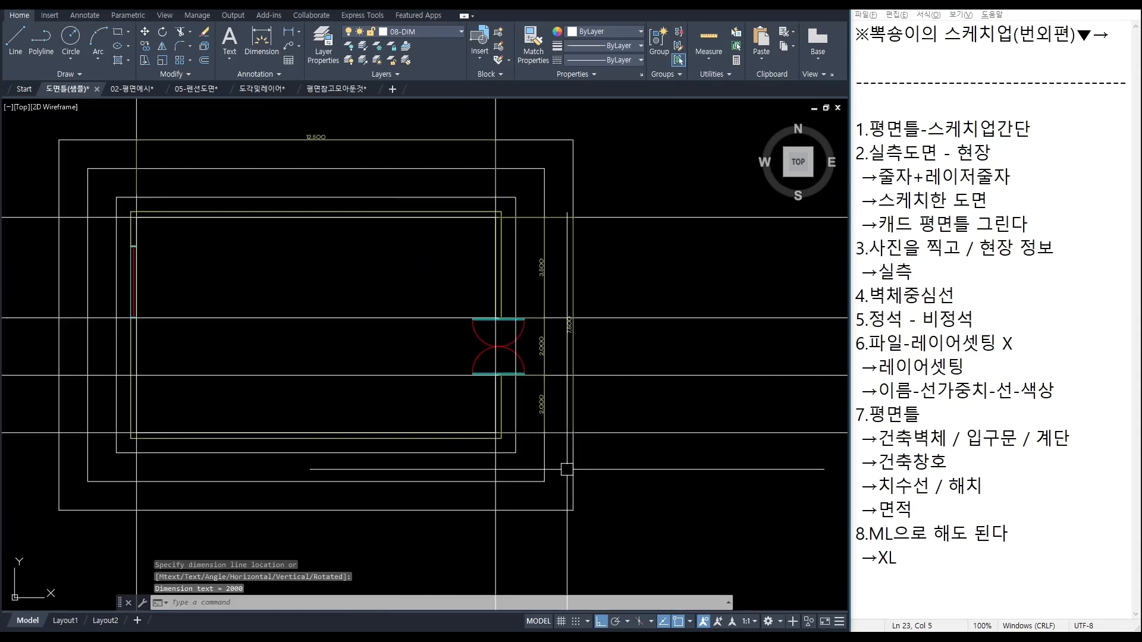
# Step: Add a vertical linear dimension along the left wall between the top and bottom inner faces, placing it on the outermost rectangle's left edge
pyautogui.press('Return')
pyautogui.moveTo(307, 359); pyautogui.dragTo(429, 350, button='middle')
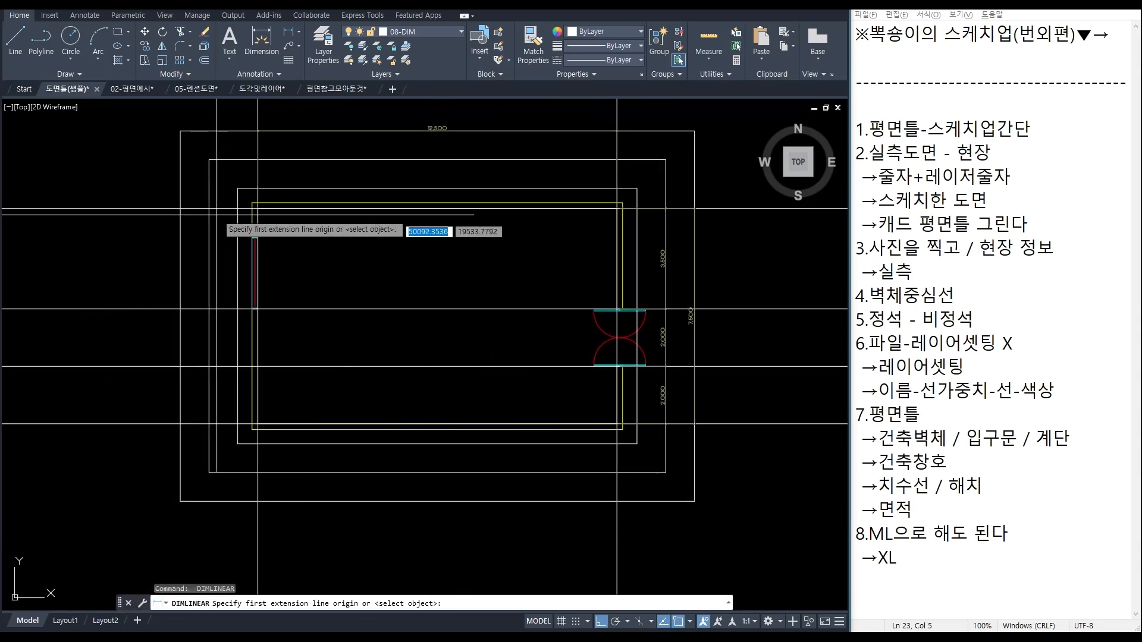
pyautogui.scroll(4, 259, 213)
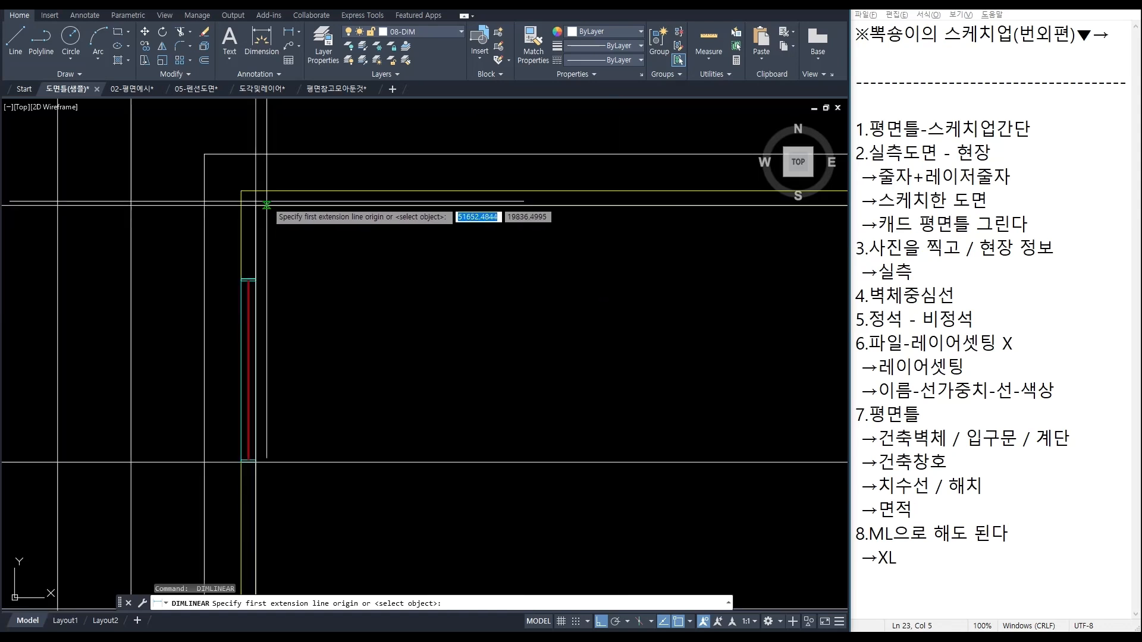
pyautogui.click(257, 205)
pyautogui.scroll(-4, 257, 205)
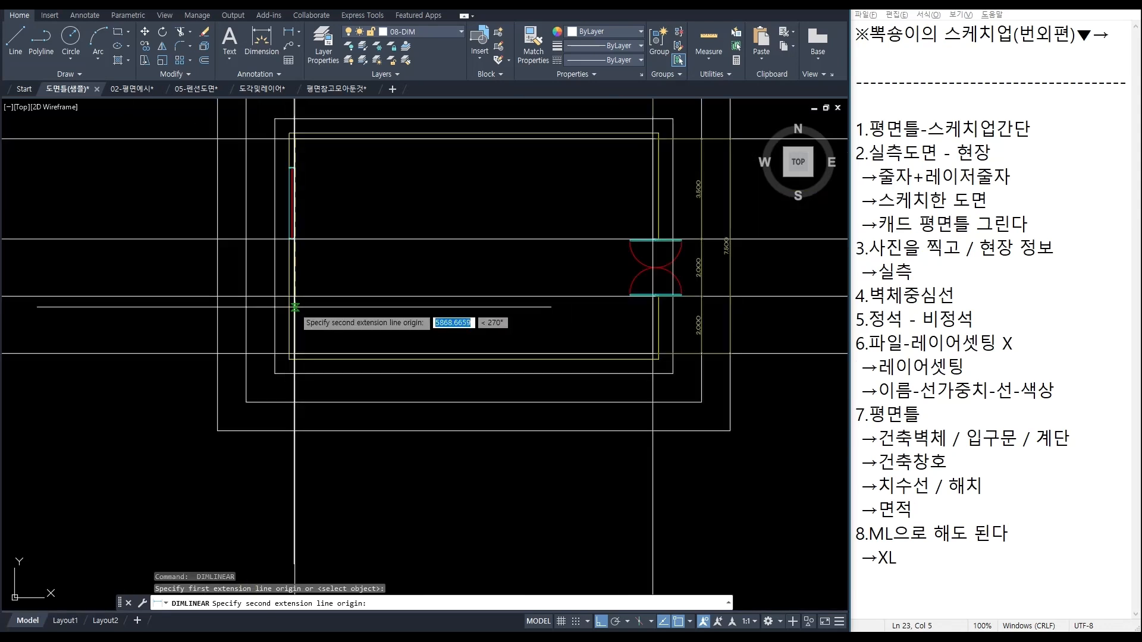
pyautogui.press('Escape')
pyautogui.press('Return')
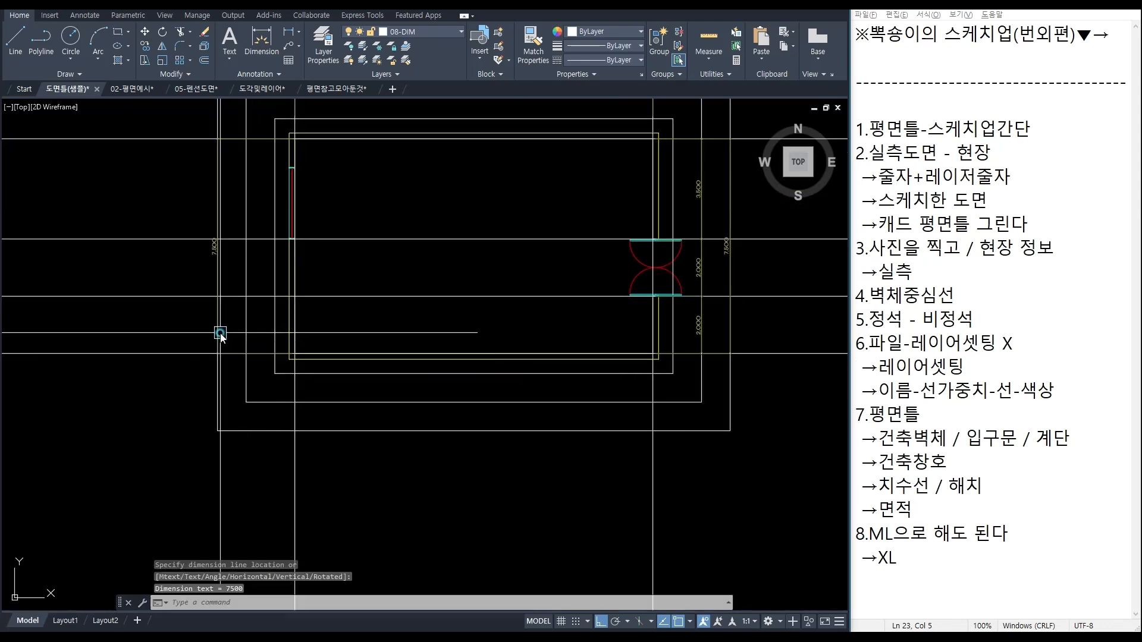
pyautogui.scroll(6, 294, 152)
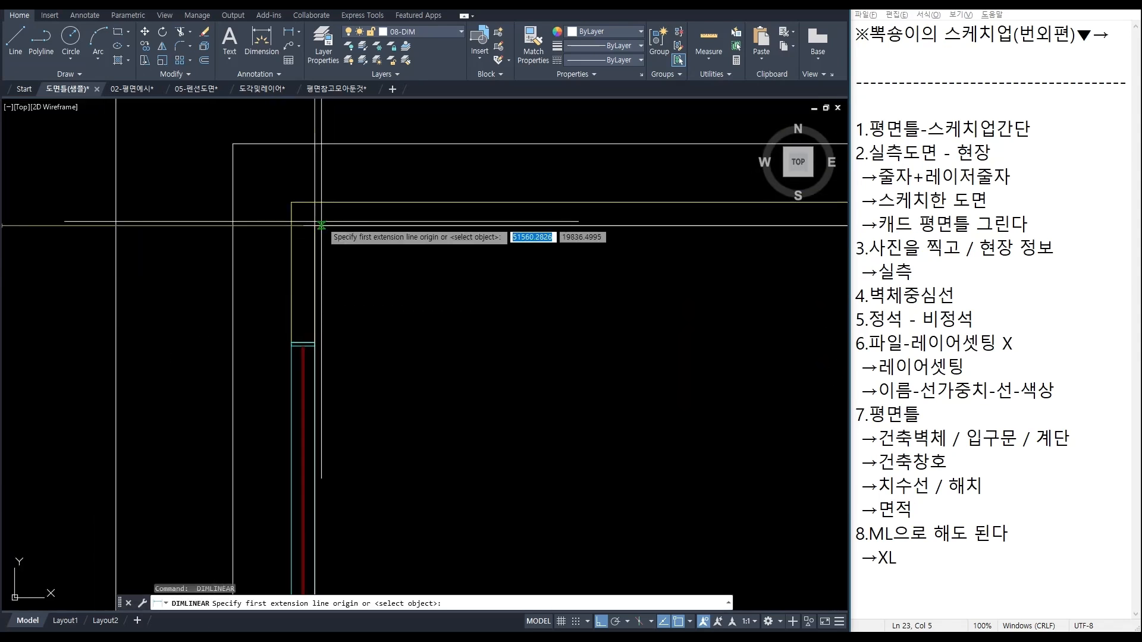
pyautogui.click(315, 223)
pyautogui.scroll(4, 315, 223)
pyautogui.scroll(-5, 311, 325)
pyautogui.press('Escape')
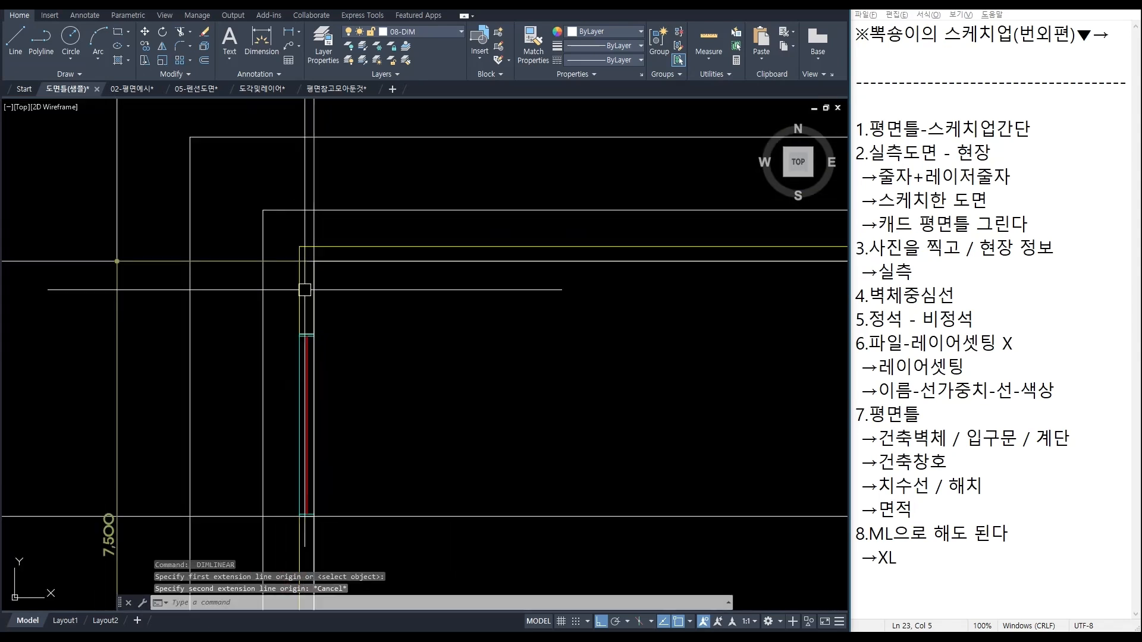
pyautogui.press('Return')
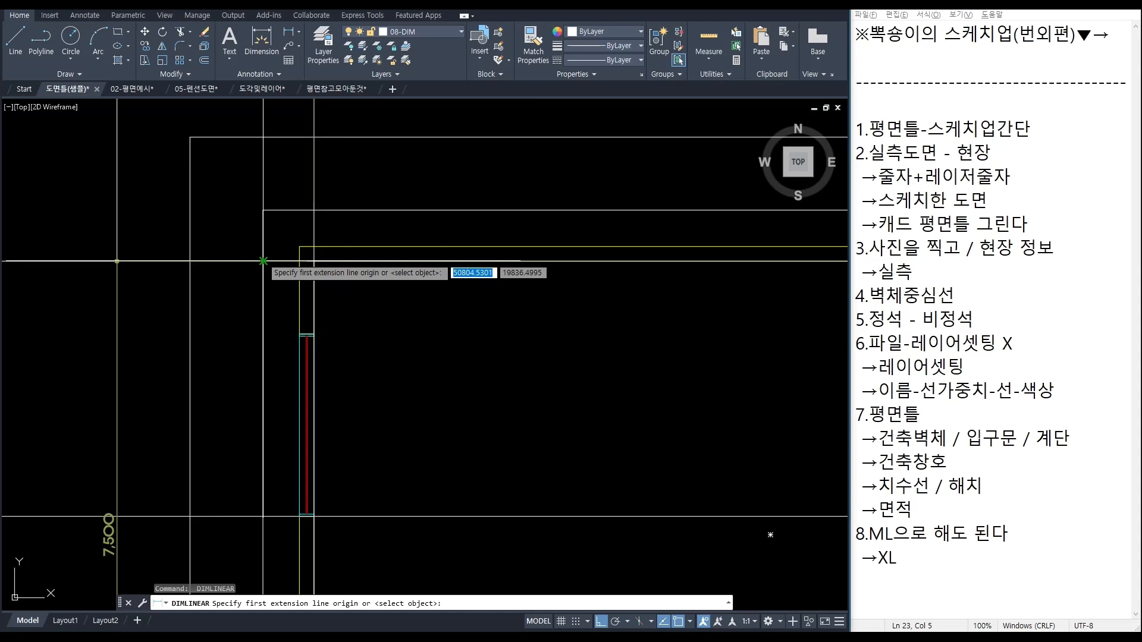
pyautogui.press('Escape')
# Step: Draw horizontal construction lines through the upper and lower ends of the left wall's window
pyautogui.write('XL')
pyautogui.press('Return')
pyautogui.write('H')
pyautogui.press('Return')
pyautogui.scroll(2, 392, 349)
pyautogui.scroll(-3, 259, 324)
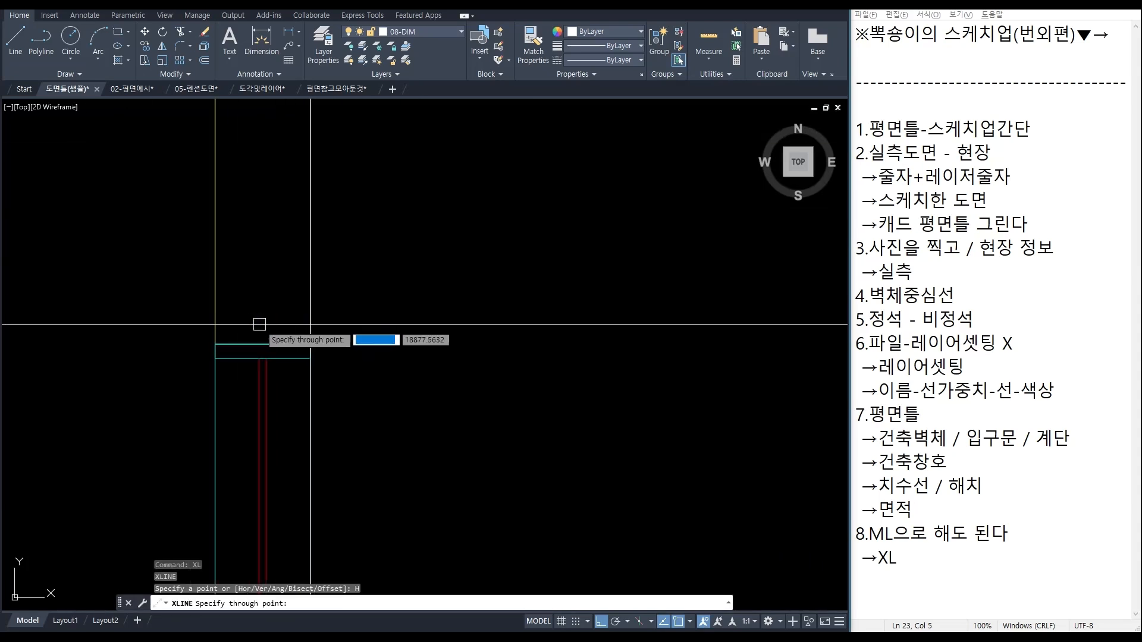
pyautogui.moveTo(306, 326)
pyautogui.mouseDown(button='middle')
pyautogui.moveTo(300, 432)
pyautogui.moveTo(296, 326)
pyautogui.mouseUp(button='middle')
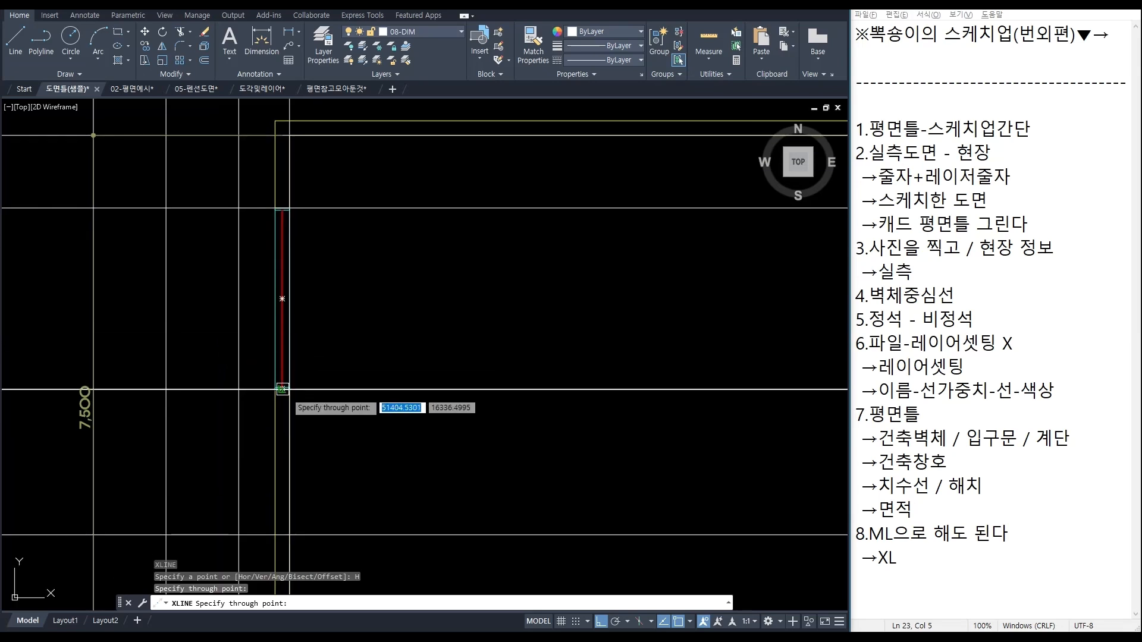
pyautogui.scroll(5, 292, 391)
pyautogui.scroll(-3, 265, 383)
pyautogui.moveTo(319, 388); pyautogui.dragTo(350, 278, button='middle')
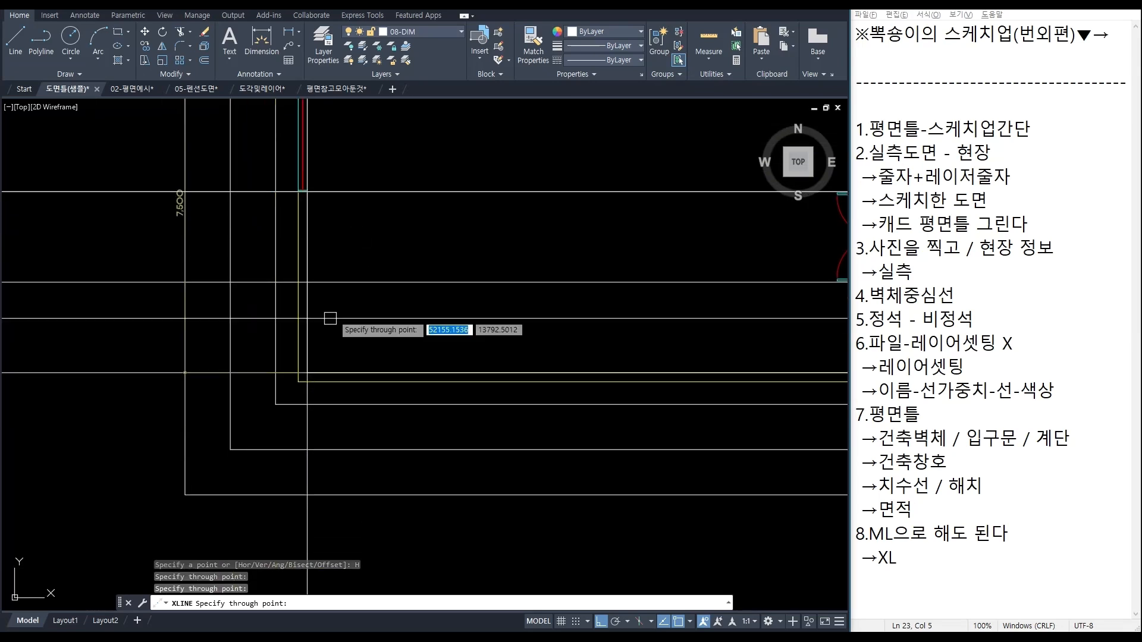
pyautogui.moveTo(293, 380); pyautogui.dragTo(353, 456, button='middle')
pyautogui.moveTo(317, 201); pyautogui.dragTo(332, 272, button='middle')
pyautogui.press('Escape')
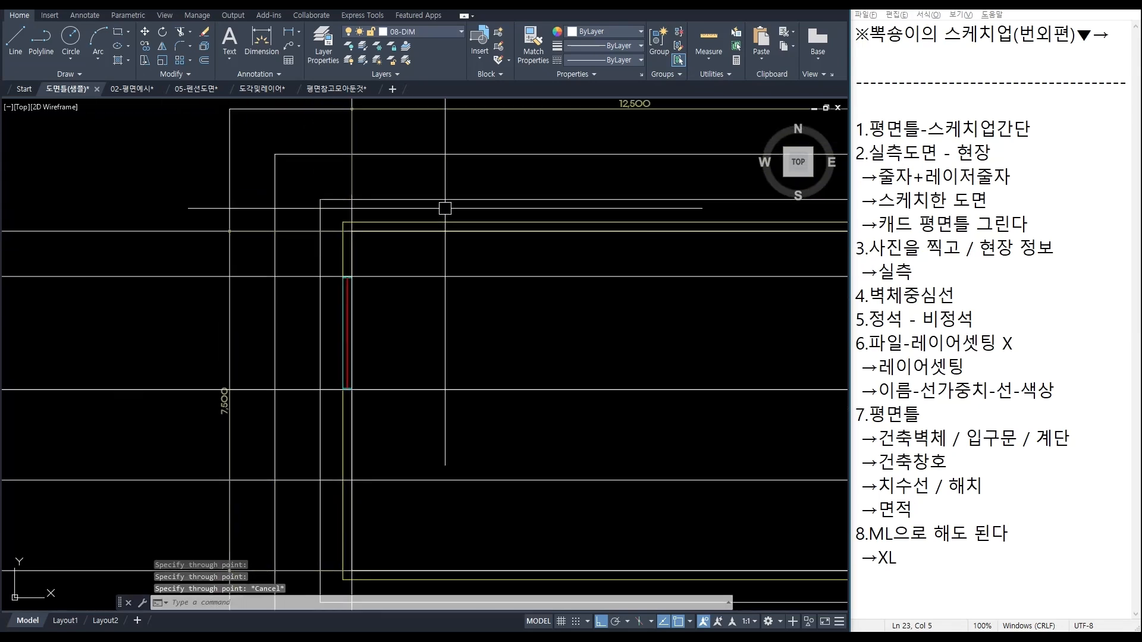
pyautogui.write('dli')
pyautogui.press('space')
pyautogui.scroll(5, 467, 223)
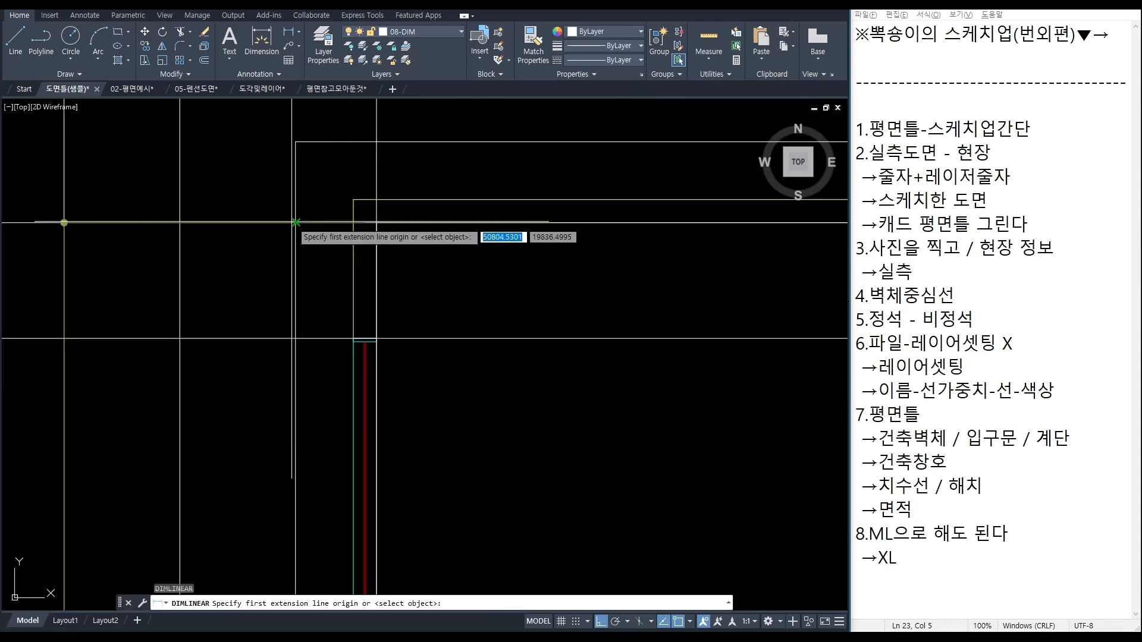
pyautogui.scroll(-5, 304, 214)
pyautogui.scroll(3, 330, 268)
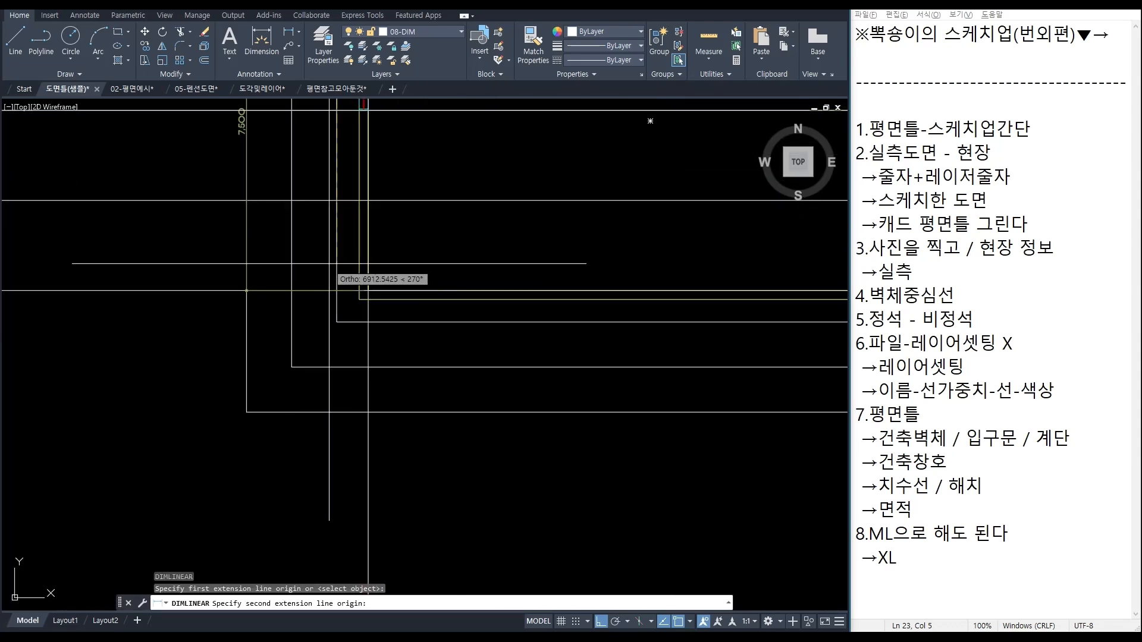
pyautogui.click(337, 290)
pyautogui.press('Escape')
pyautogui.moveTo(321, 267); pyautogui.dragTo(328, 464, button='middle')
# Step: Add a linear dimension from the top wall's inner face to the window's upper end, placing it on the middle guide rectangle's left edge
pyautogui.press('space')
pyautogui.scroll(4, 366, 185)
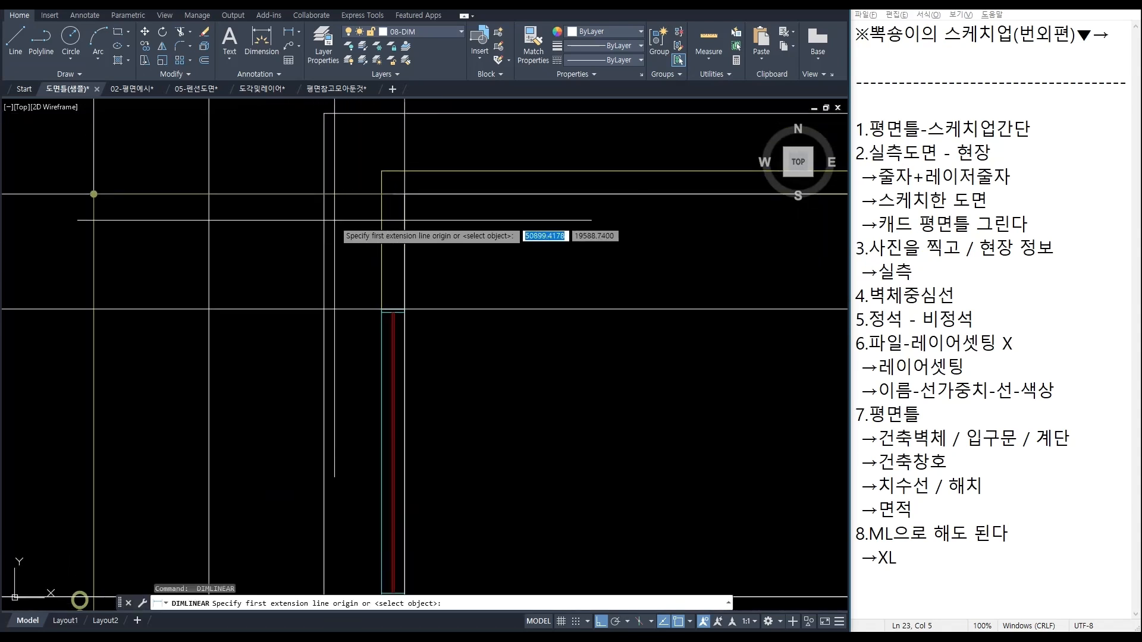
pyautogui.click(324, 195)
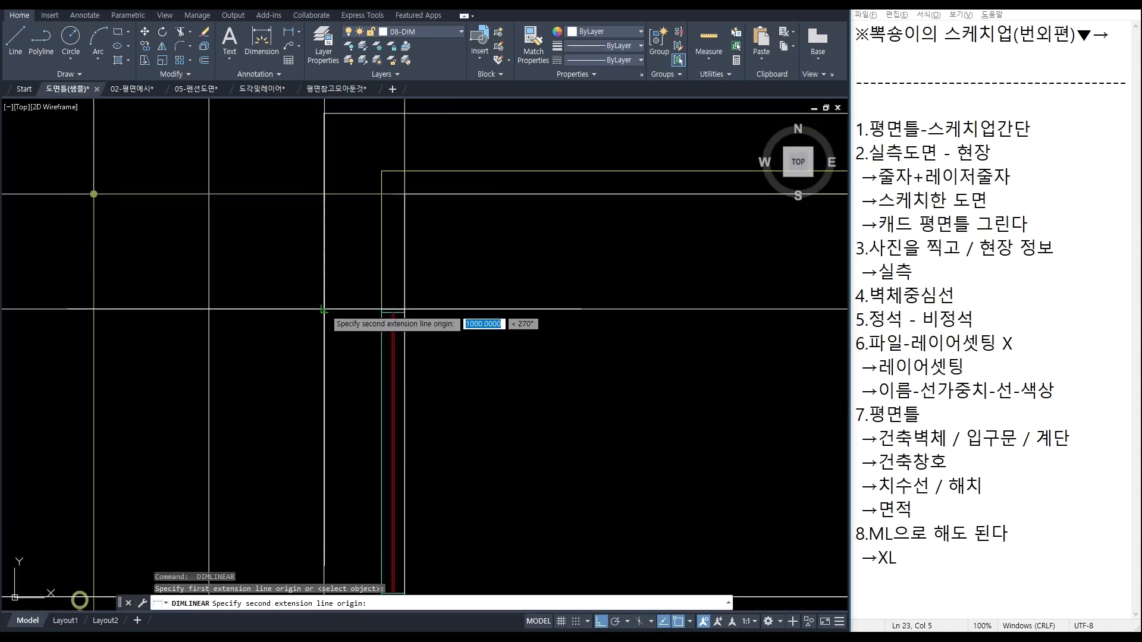
pyautogui.click(323, 310)
pyautogui.scroll(-4, 312, 301)
pyautogui.click(277, 278)
# Step: Add a linear dimension across the window's height, placing it on the middle guide rectangle's left edge
pyautogui.press('Return')
pyautogui.click(320, 301)
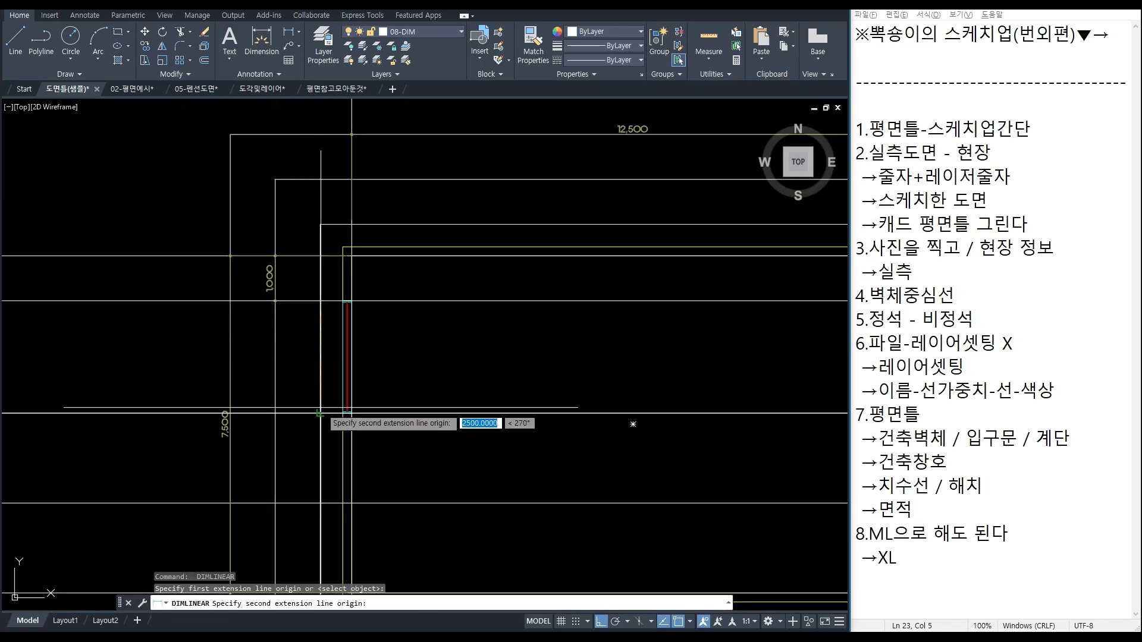
pyautogui.click(320, 413)
pyautogui.click(275, 417)
# Step: Add a linear dimension from the window's lower end to the bottom wall's inner face, aligned with the window's dimension
pyautogui.moveTo(354, 450); pyautogui.dragTo(397, 270, button='middle')
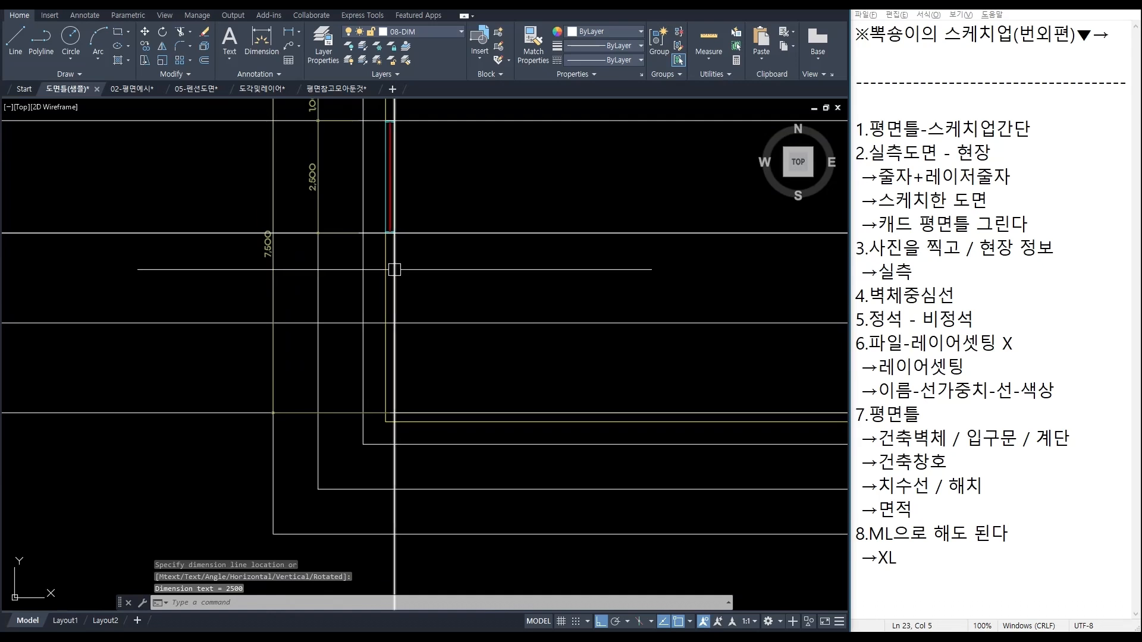
pyautogui.press('Return')
pyautogui.click(363, 233)
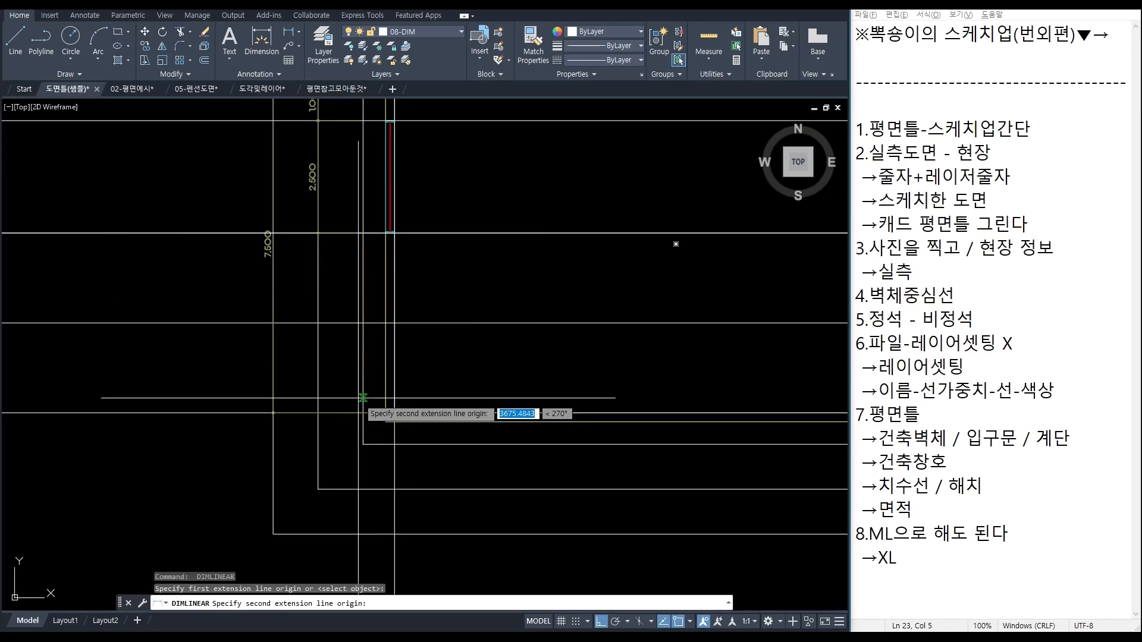
pyautogui.click(363, 413)
pyautogui.click(319, 382)
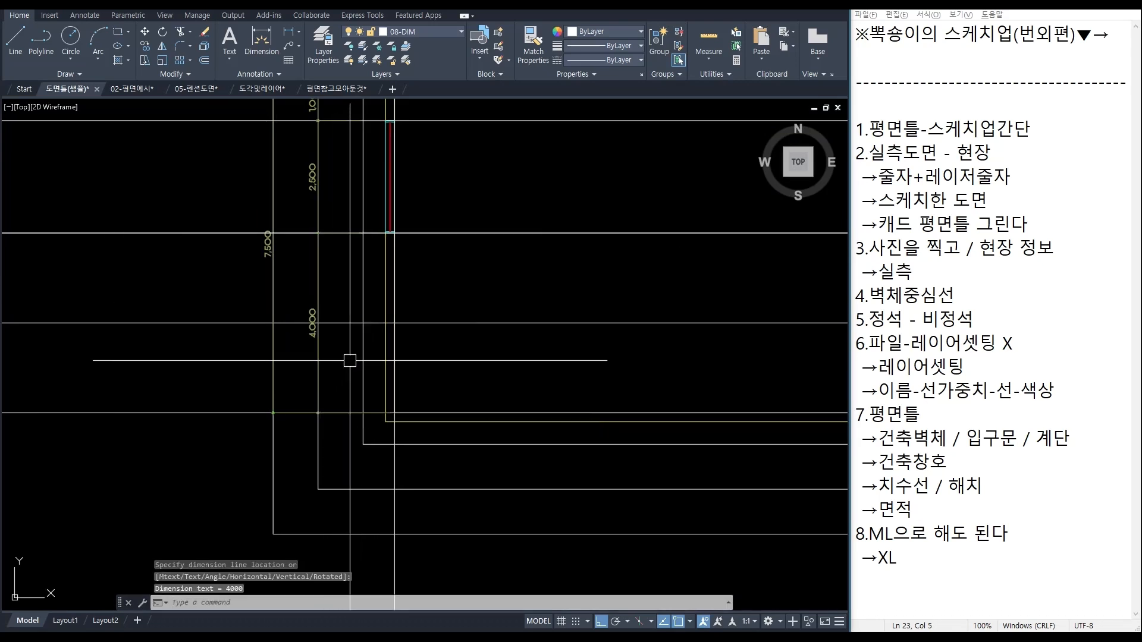
# Step: Delete all horizontal and vertical construction lines running through the floor plan
pyautogui.press('Return')
pyautogui.scroll(-3, 344, 364)
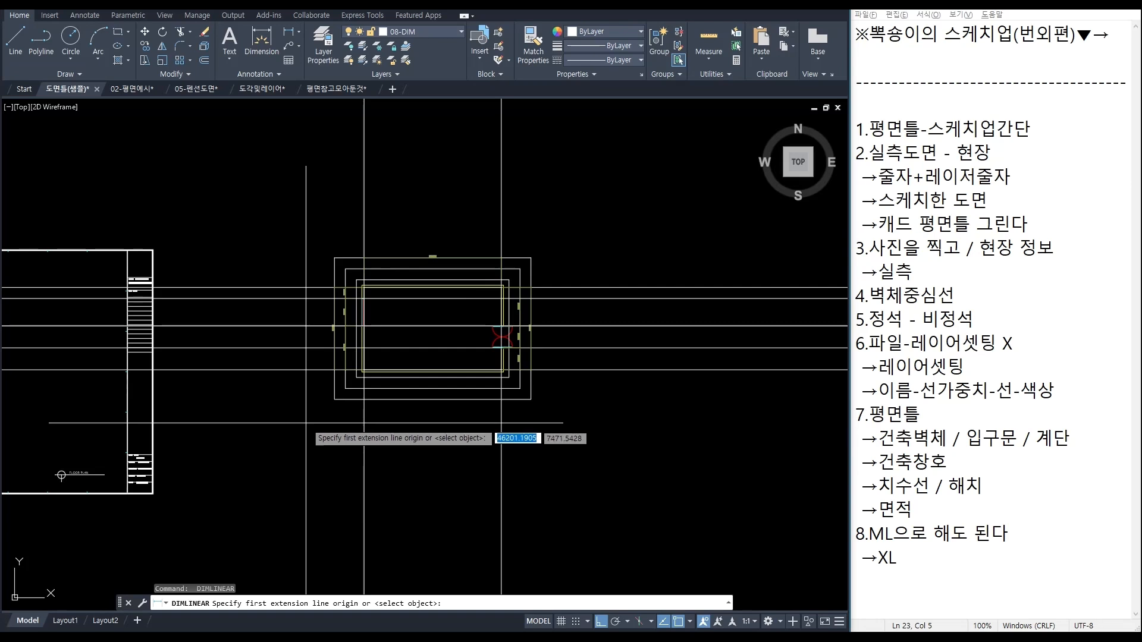
pyautogui.press('Return')
pyautogui.press('Return')
pyautogui.press('Escape')
pyautogui.click(293, 430)
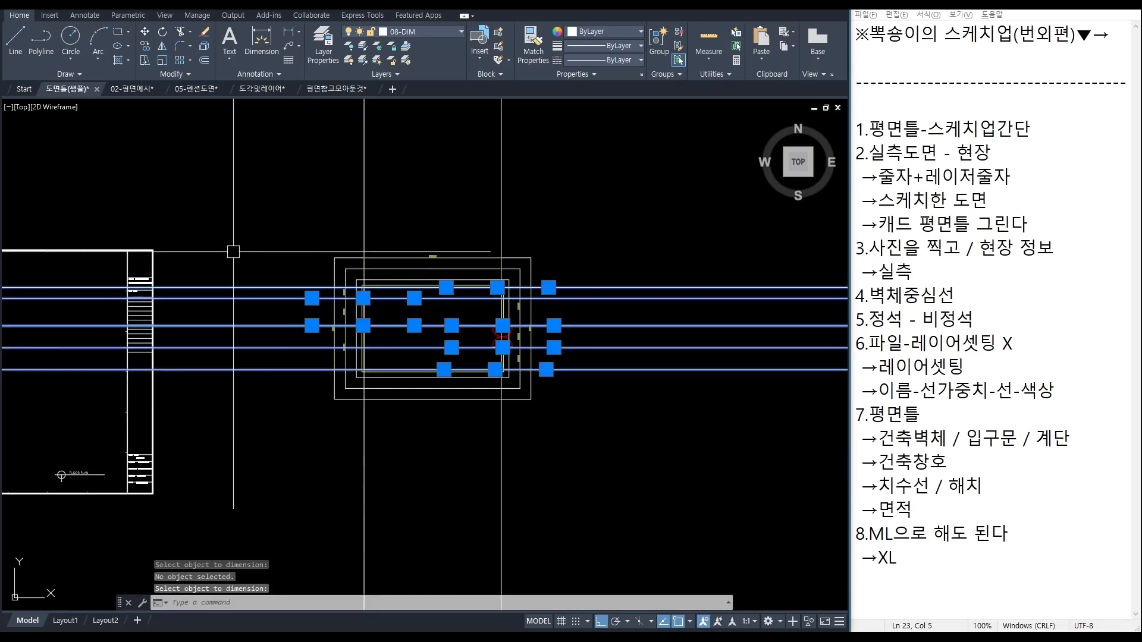
pyautogui.click(234, 251)
pyautogui.press('Delete')
pyautogui.scroll(2, 579, 248)
pyautogui.click(578, 182)
pyautogui.click(184, 120)
pyautogui.press('Delete')
# Step: Delete the three offset guide rectangles around the room, keeping the walls and dimensions
pyautogui.scroll(4, 437, 278)
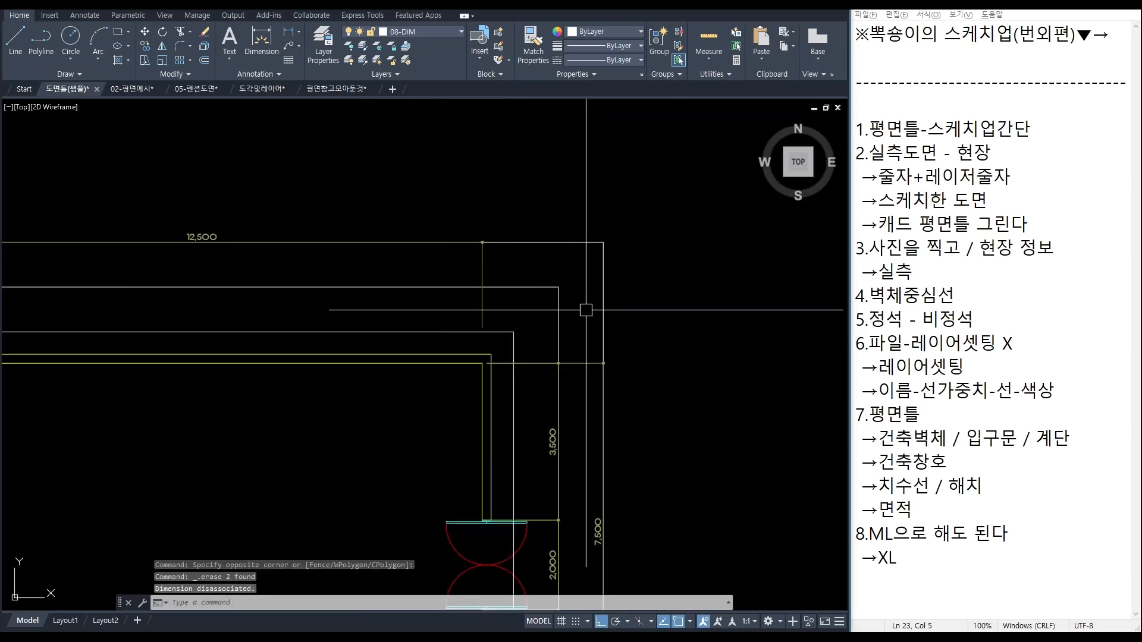
pyautogui.scroll(3, 503, 322)
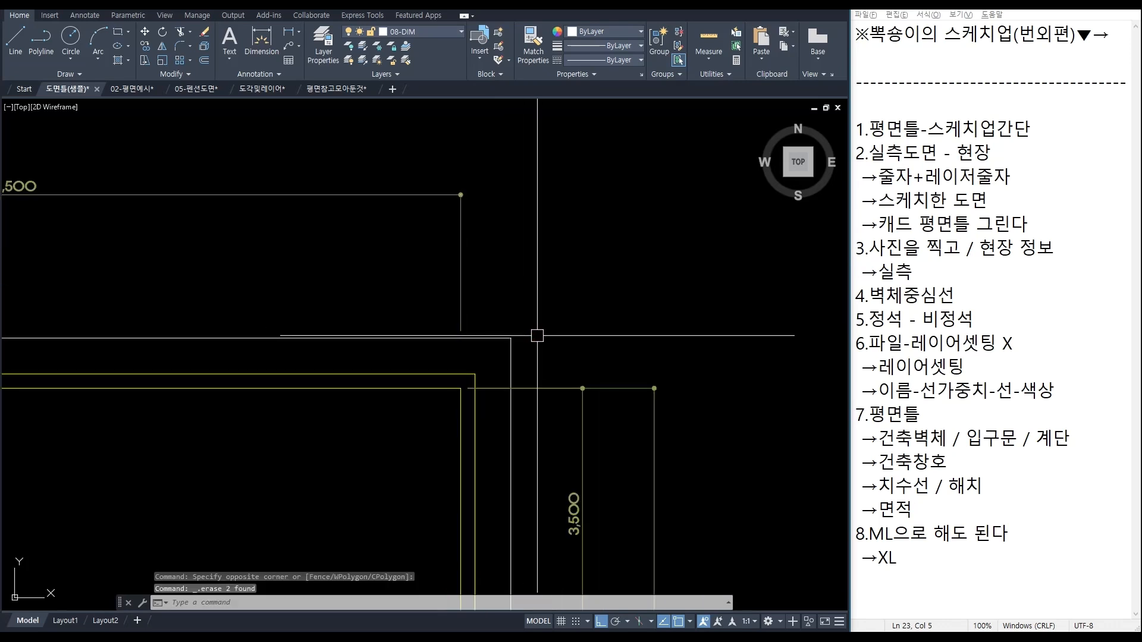
pyautogui.click(502, 322)
pyautogui.press('Delete')
pyautogui.scroll(-5, 503, 322)
pyautogui.scroll(2, 352, 360)
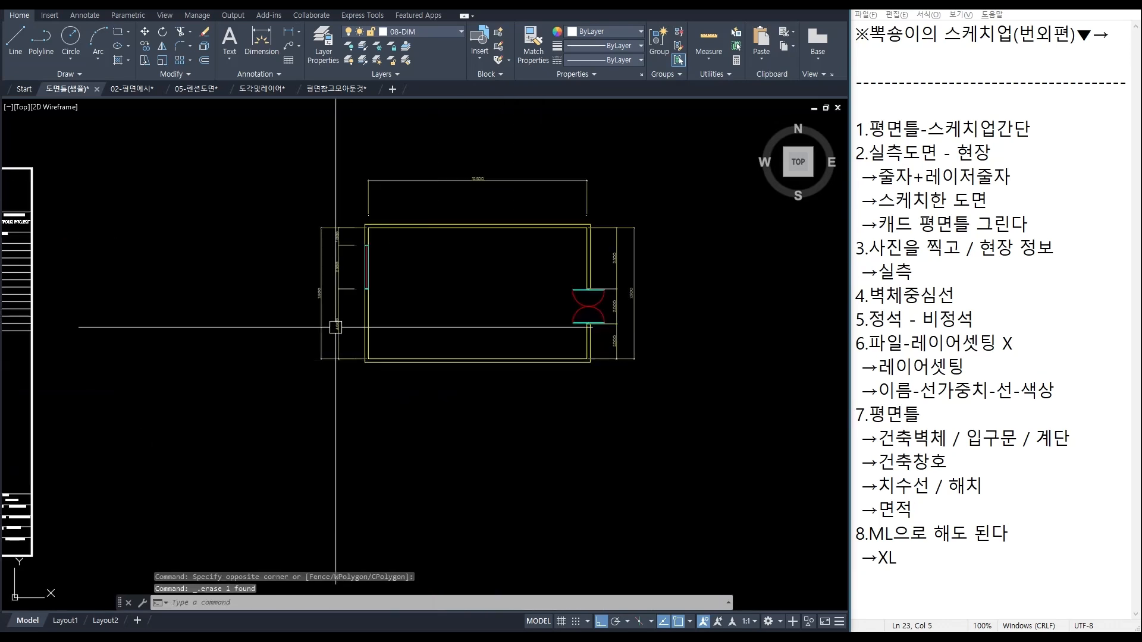
pyautogui.scroll(2, 380, 380)
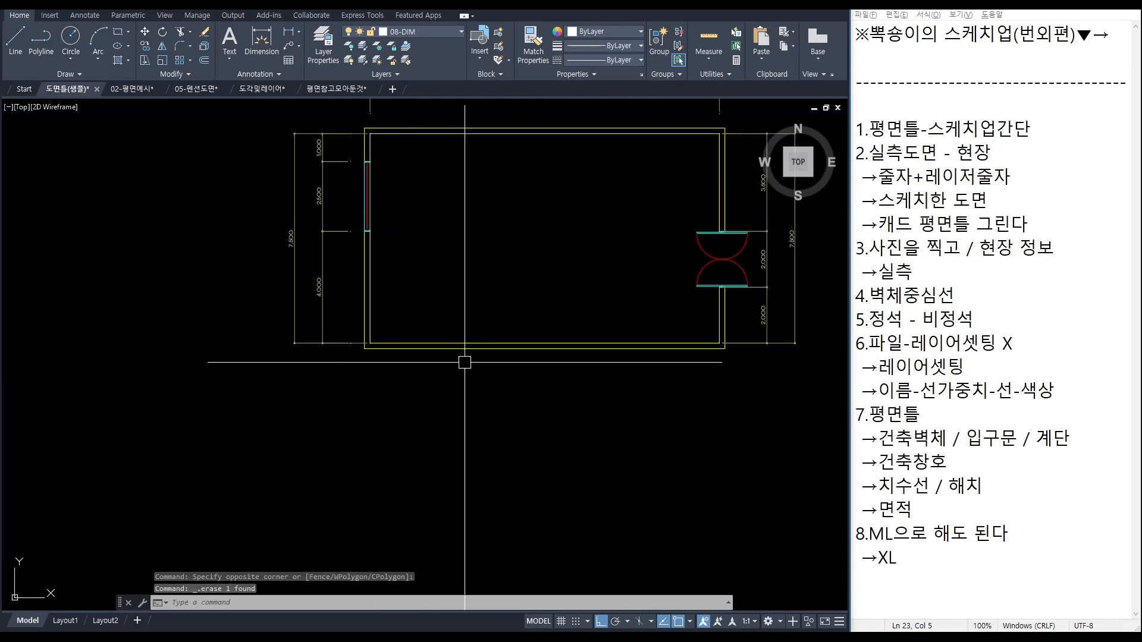
pyautogui.scroll(-4, 574, 434)
pyautogui.scroll(1, 673, 347)
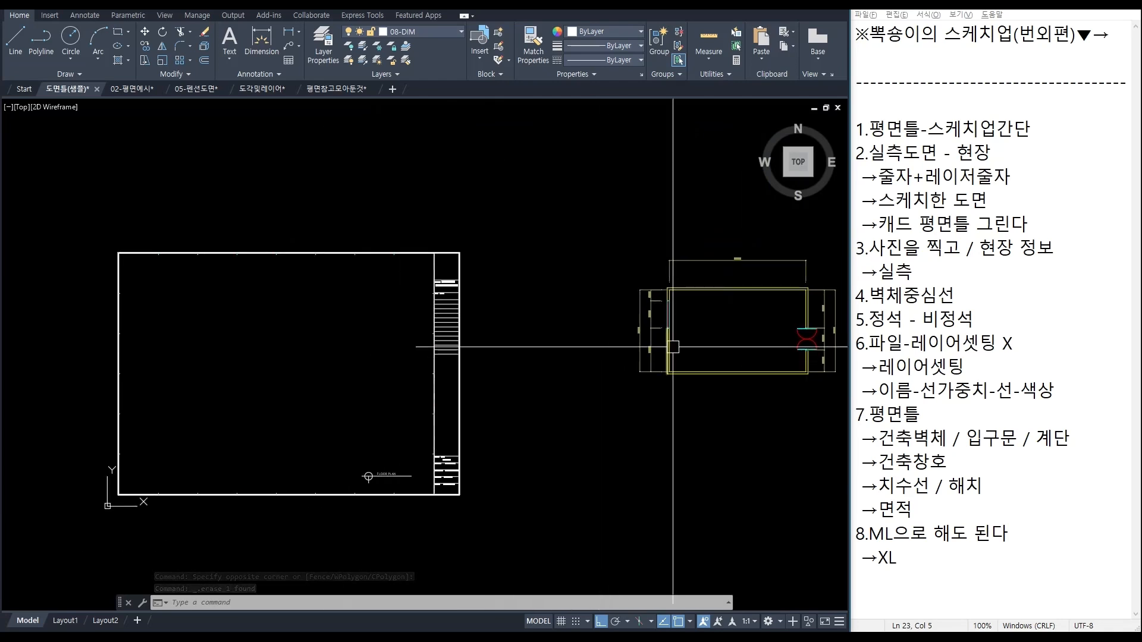
# Step: Draw a diagonal line across the sheet's drawing area, from its lower-right inner corner beside the title block to its upper-left inner corner
pyautogui.moveTo(673, 347); pyautogui.dragTo(566, 322, button='middle')
pyautogui.write('l')
pyautogui.press('Return')
pyautogui.scroll(8, 547, 415)
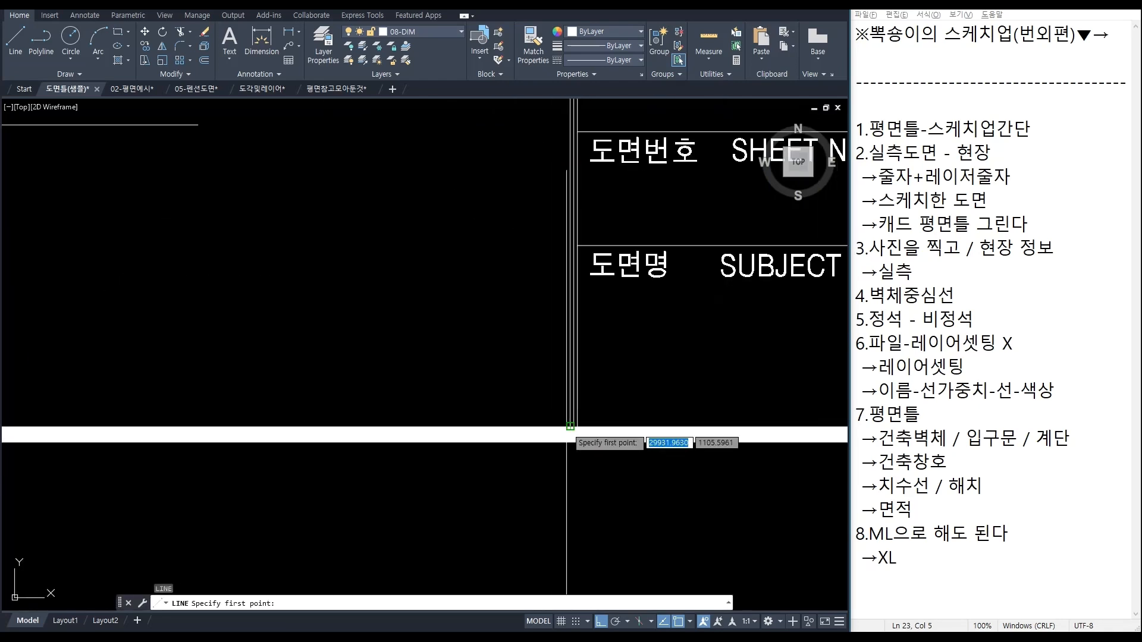
pyautogui.scroll(6, 564, 426)
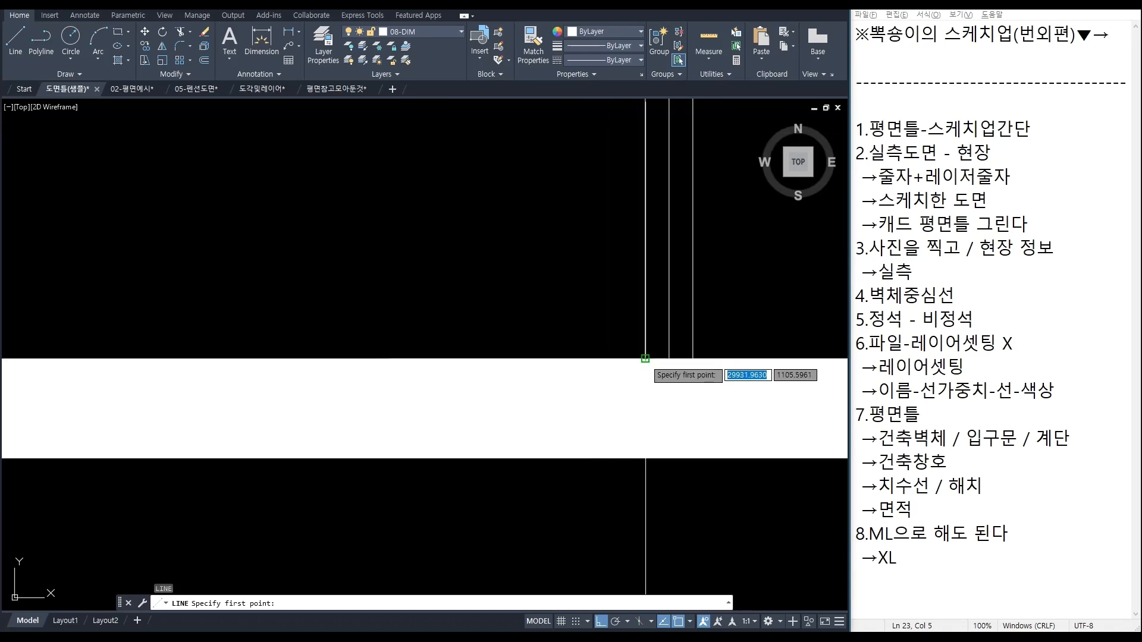
pyautogui.click(646, 358)
pyautogui.scroll(-10, 642, 369)
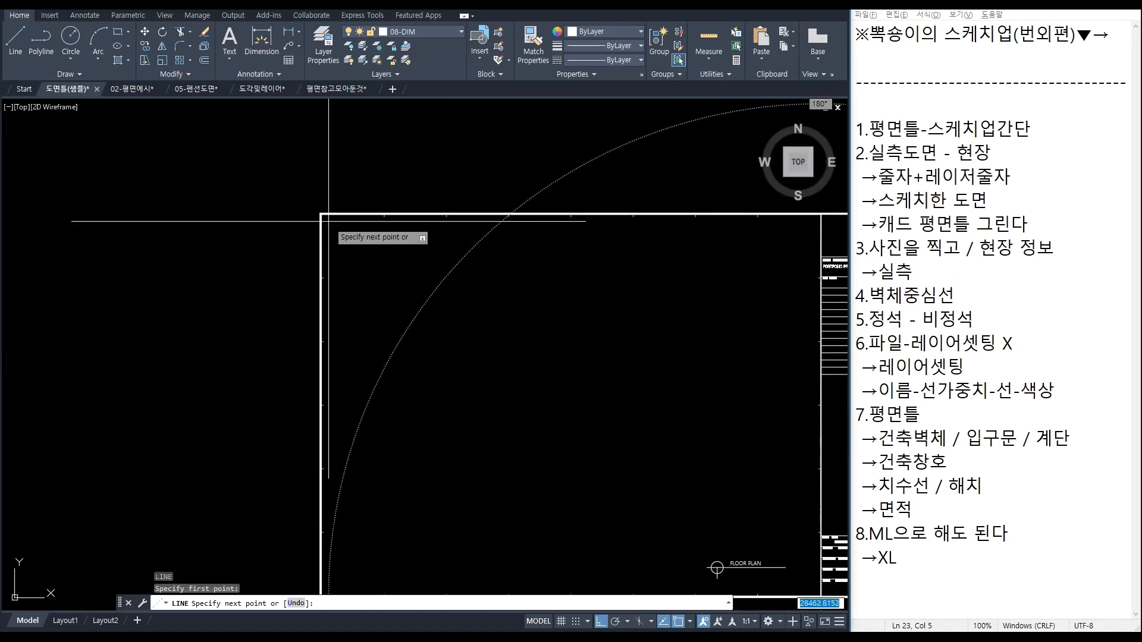
pyautogui.scroll(6, 330, 224)
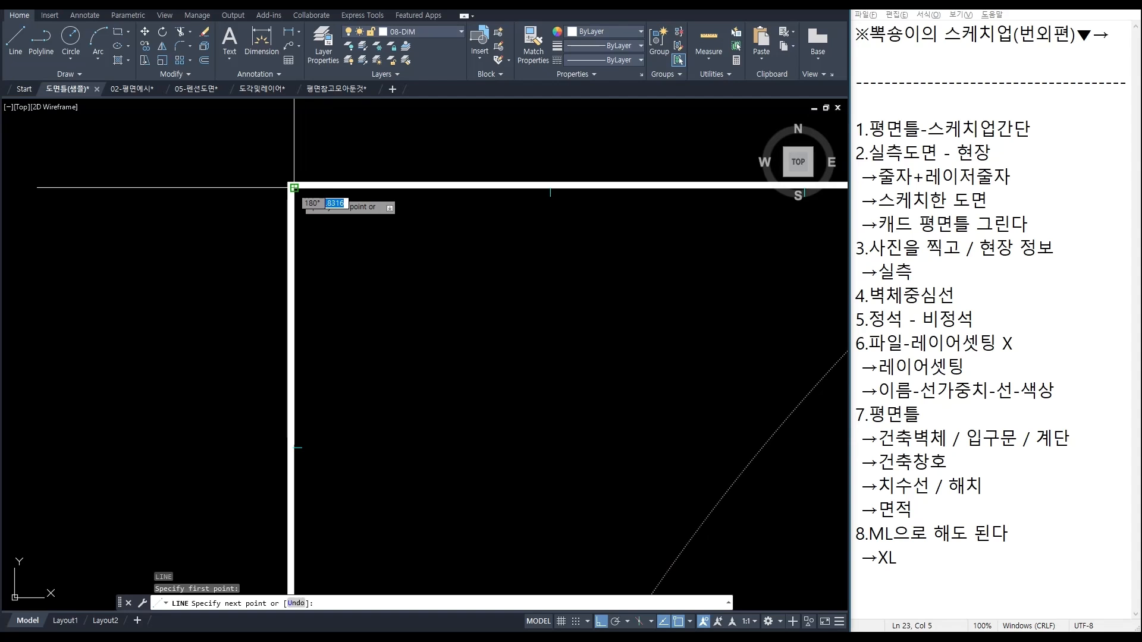
pyautogui.scroll(-8, 295, 190)
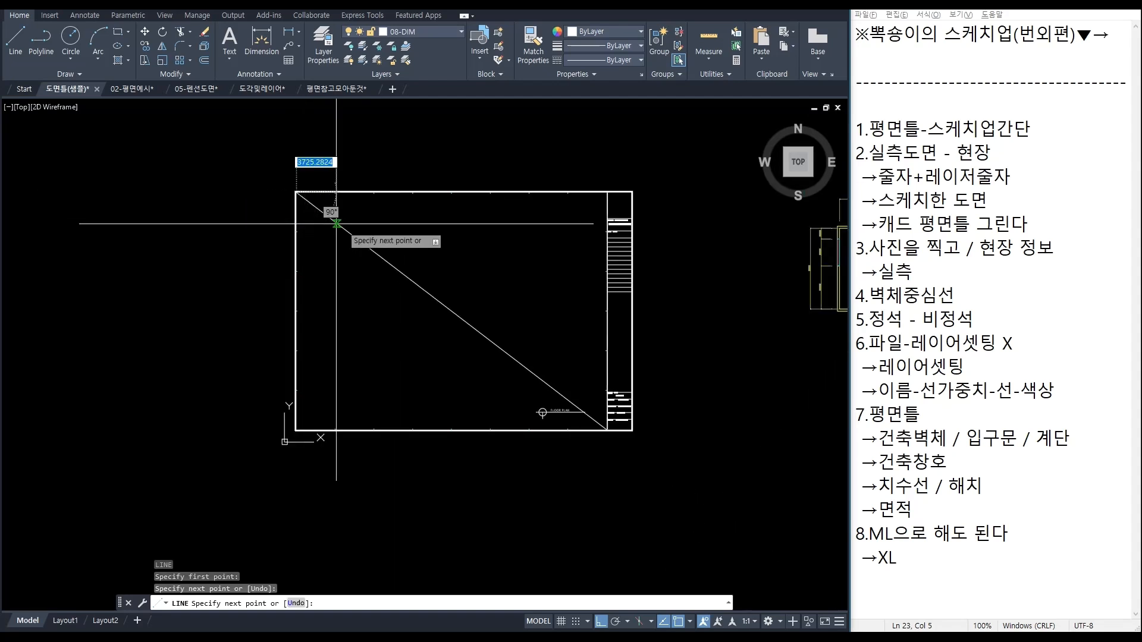
pyautogui.scroll(6, 447, 310)
pyautogui.click(446, 309)
pyautogui.press('Return')
# Step: Draw a diagonal line across the room from its lower-right inner corner to its upper-left inner corner
pyautogui.scroll(4, 572, 347)
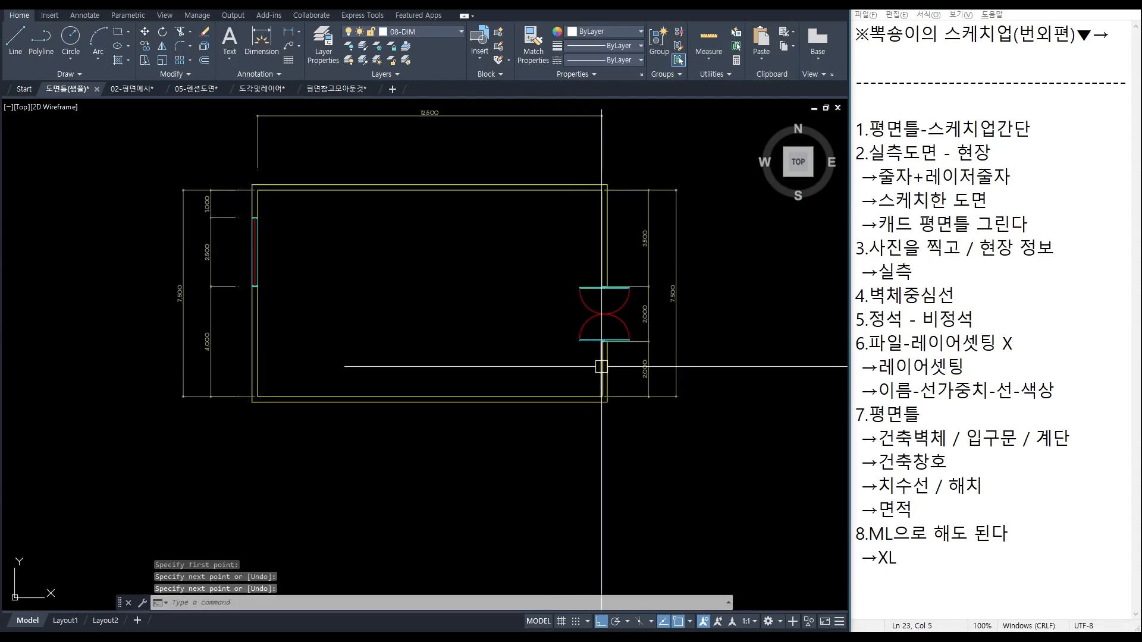
pyautogui.scroll(5, 603, 364)
pyautogui.press('Return')
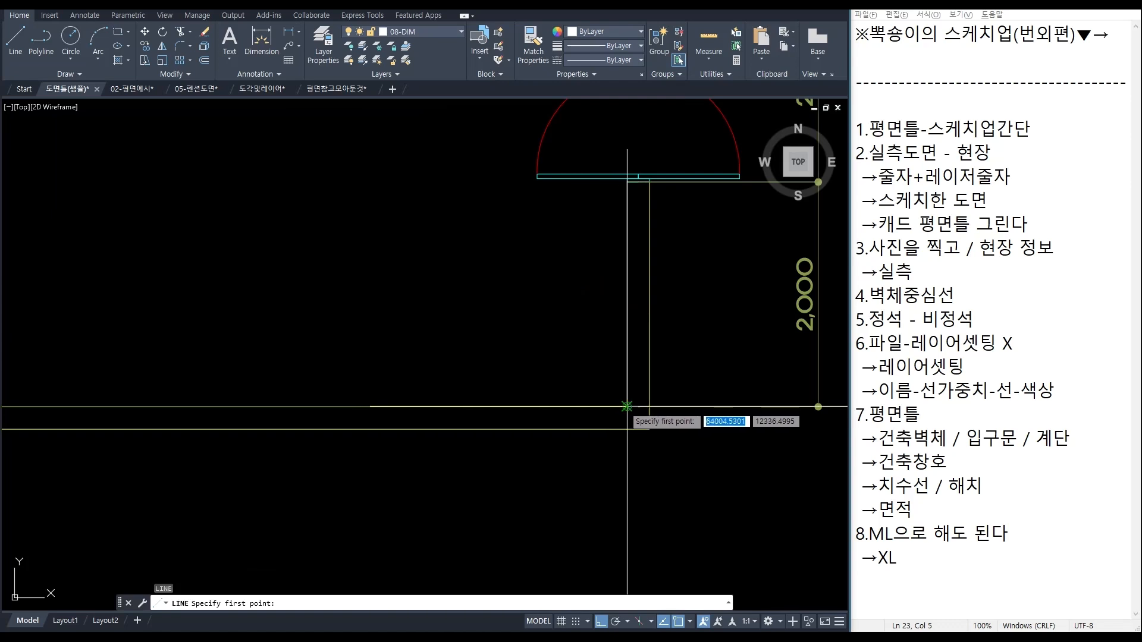
pyautogui.click(627, 406)
pyautogui.scroll(-6, 627, 407)
pyautogui.scroll(4, 408, 255)
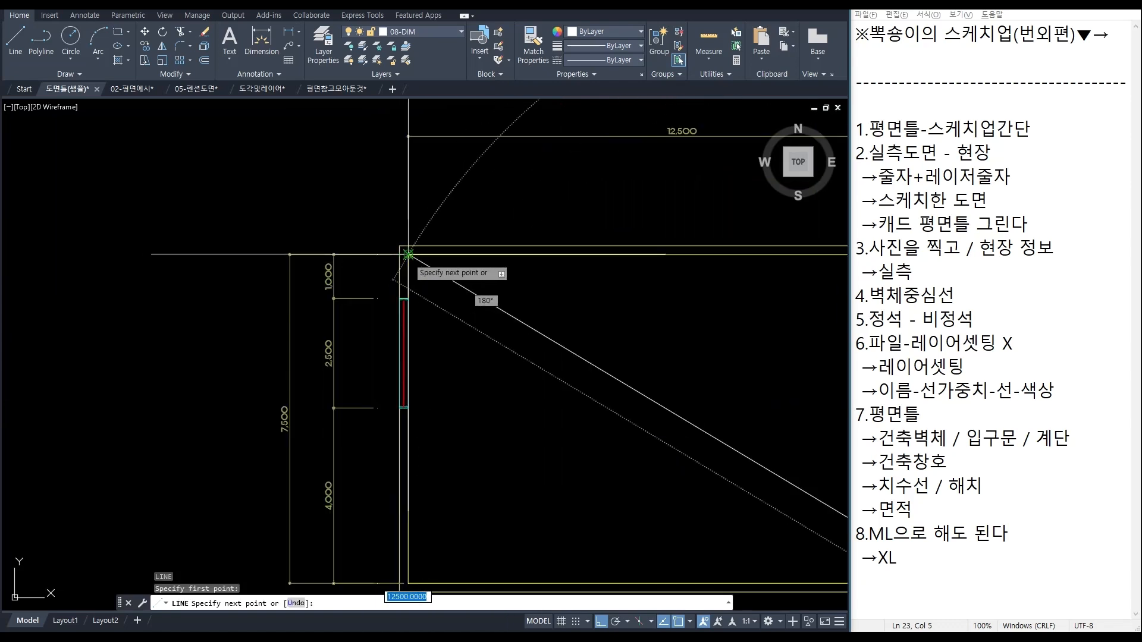
pyautogui.click(408, 255)
pyautogui.press('Return')
# Step: Move the whole dimensioned floor plan from its diagonal's midpoint to the midpoint of the sheet's diagonal
pyautogui.scroll(-6, 408, 255)
pyautogui.click(536, 382)
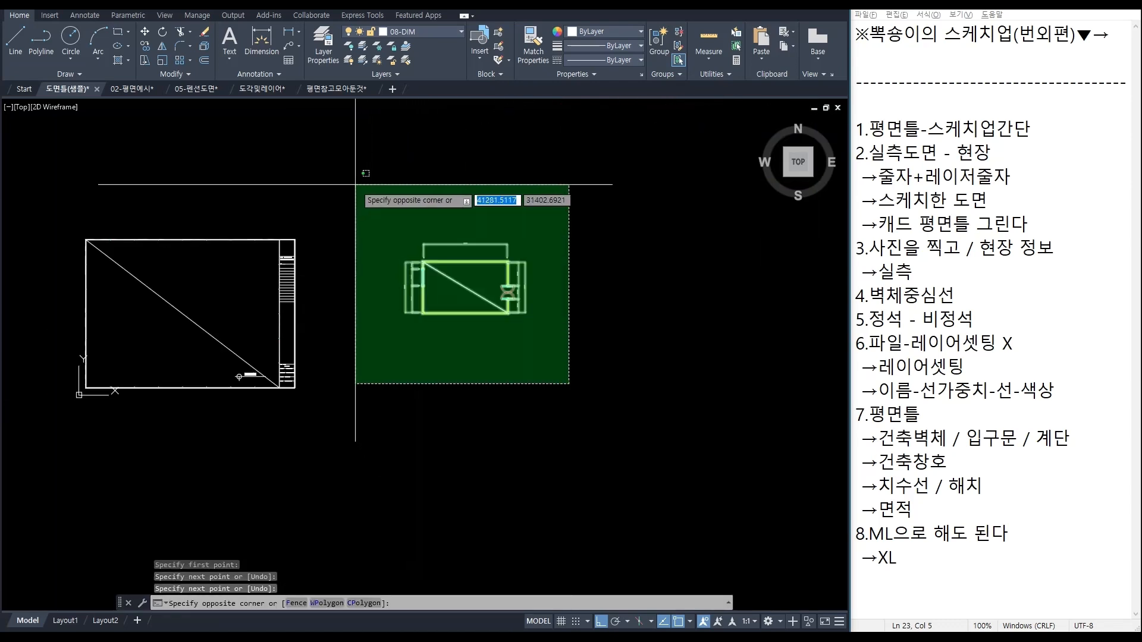
pyautogui.click(357, 175)
pyautogui.press('Return')
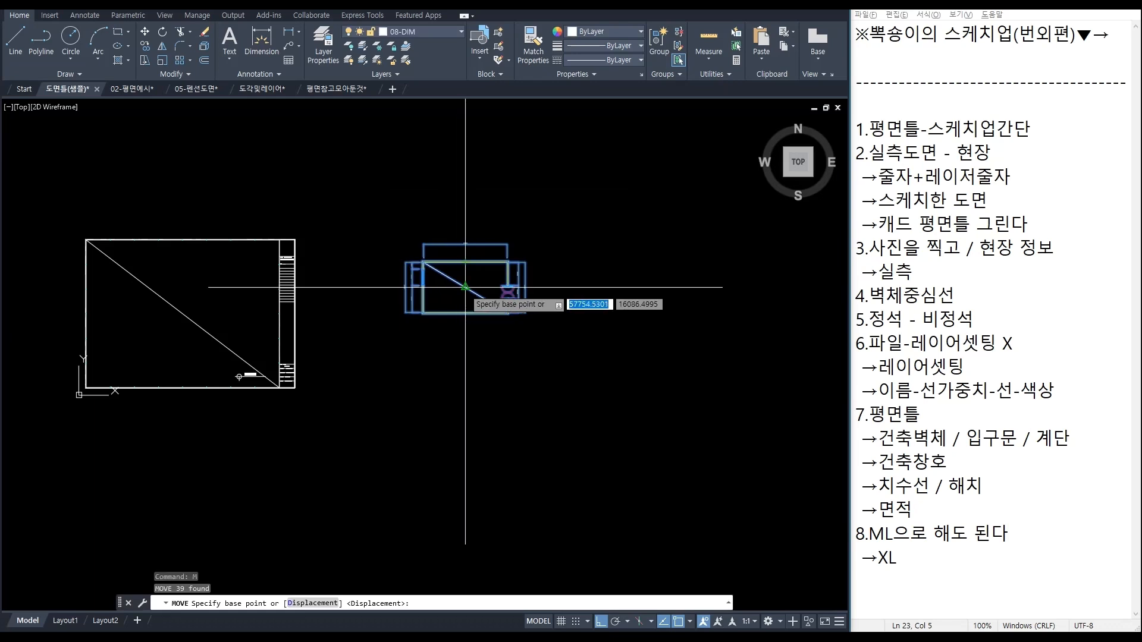
pyautogui.click(465, 287)
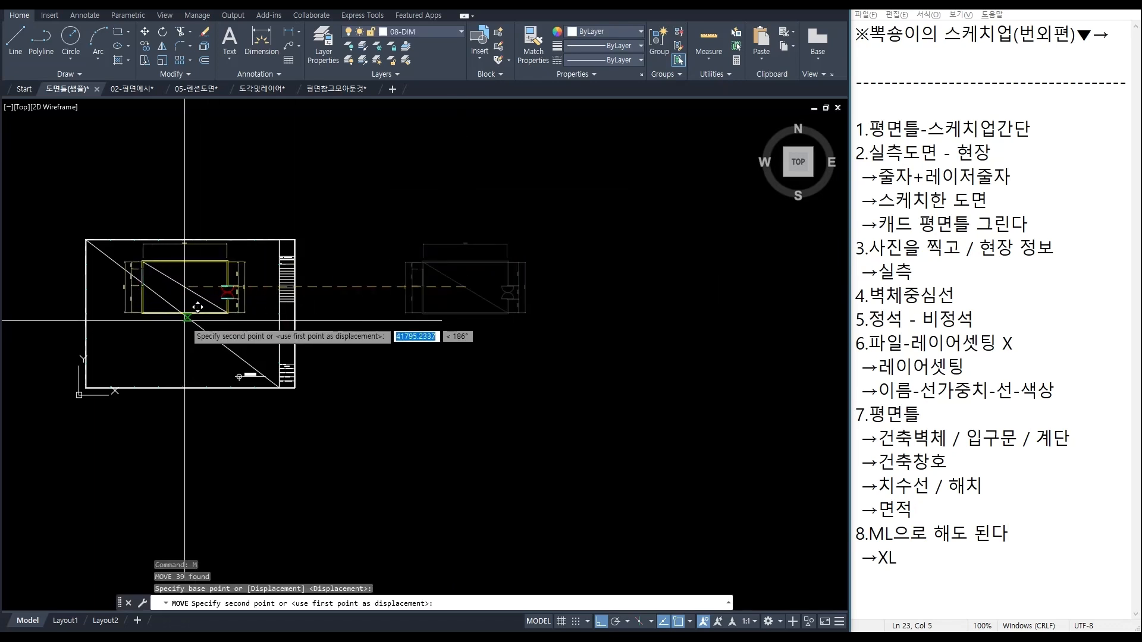
pyautogui.click(196, 330)
# Step: Delete the two diagonal helper lines from the centred floor plan and sheet
pyautogui.scroll(4, 184, 320)
pyautogui.click(183, 315)
pyautogui.click(151, 286)
pyautogui.press('Delete')
pyautogui.moveTo(151, 286)
pyautogui.mouseDown(button='middle')
pyautogui.moveTo(442, 304)
pyautogui.moveTo(403, 311)
pyautogui.mouseUp(button='middle')
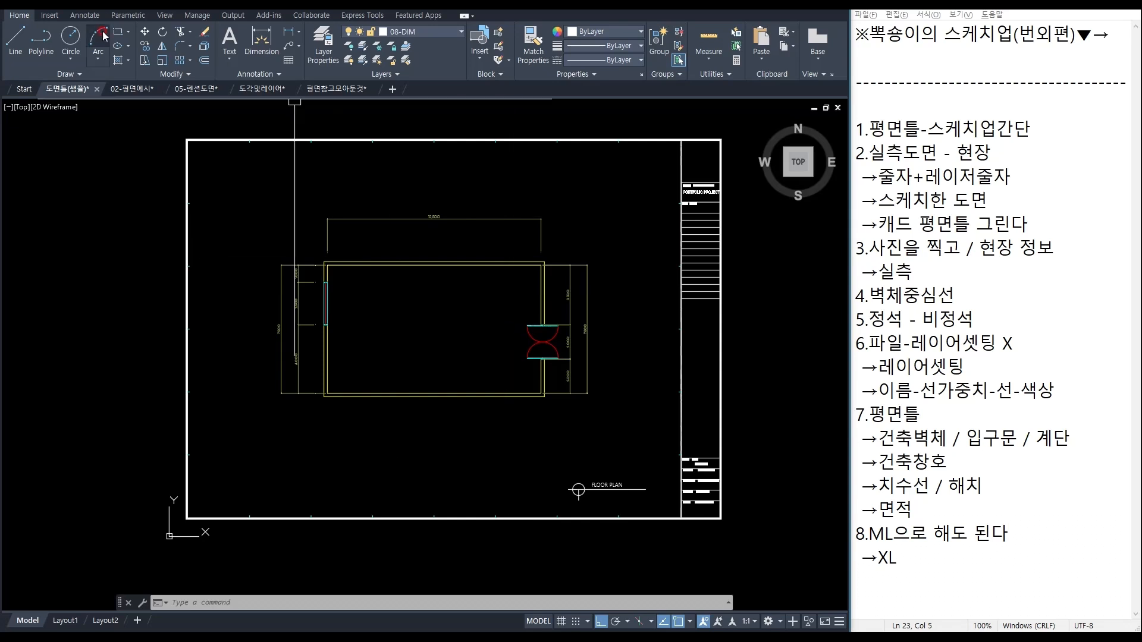
# Step: Open the Plotter Manager folder through Manage Plotters to prepare an EPS plotter setup
pyautogui.click(26, 19)
pyautogui.click(25, 15)
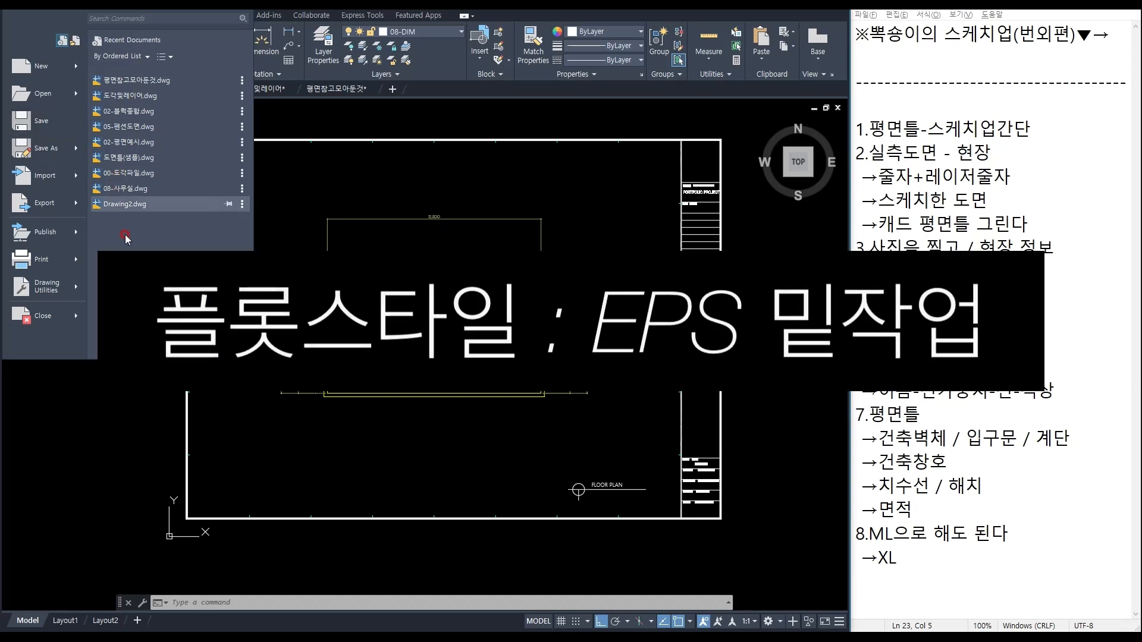
pyautogui.moveTo(72, 240)
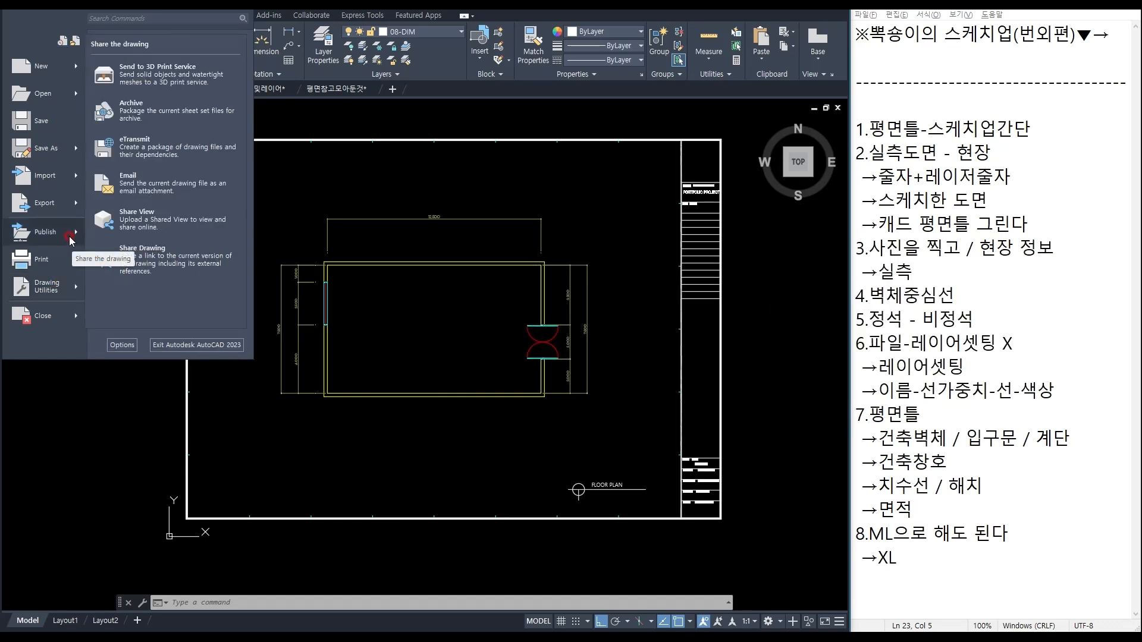
pyautogui.moveTo(43, 260)
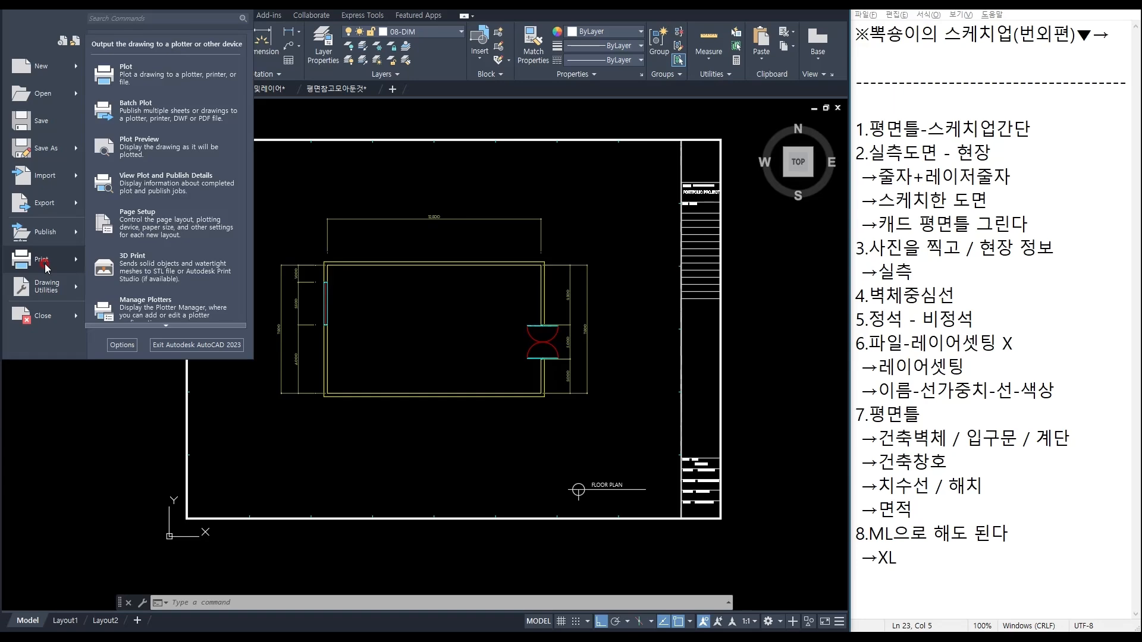
pyautogui.click(143, 305)
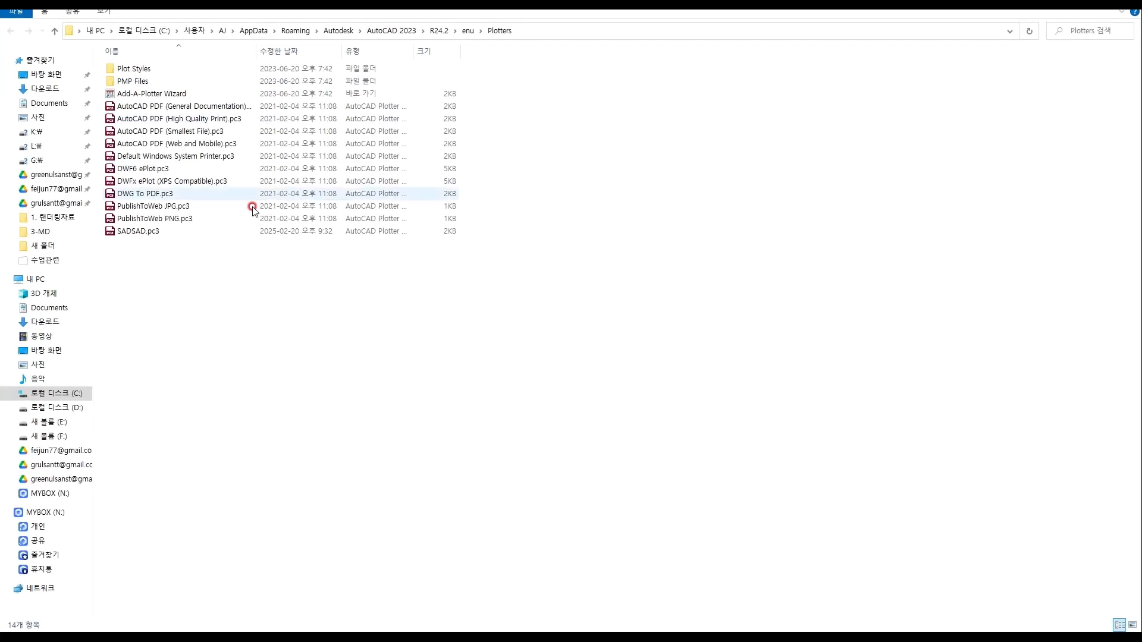
# Step: Start the Add-A-Plotter Wizard and accept Adobe PostScript Level 1 as the plotter model, continuing to the port settings
pyautogui.click(210, 196)
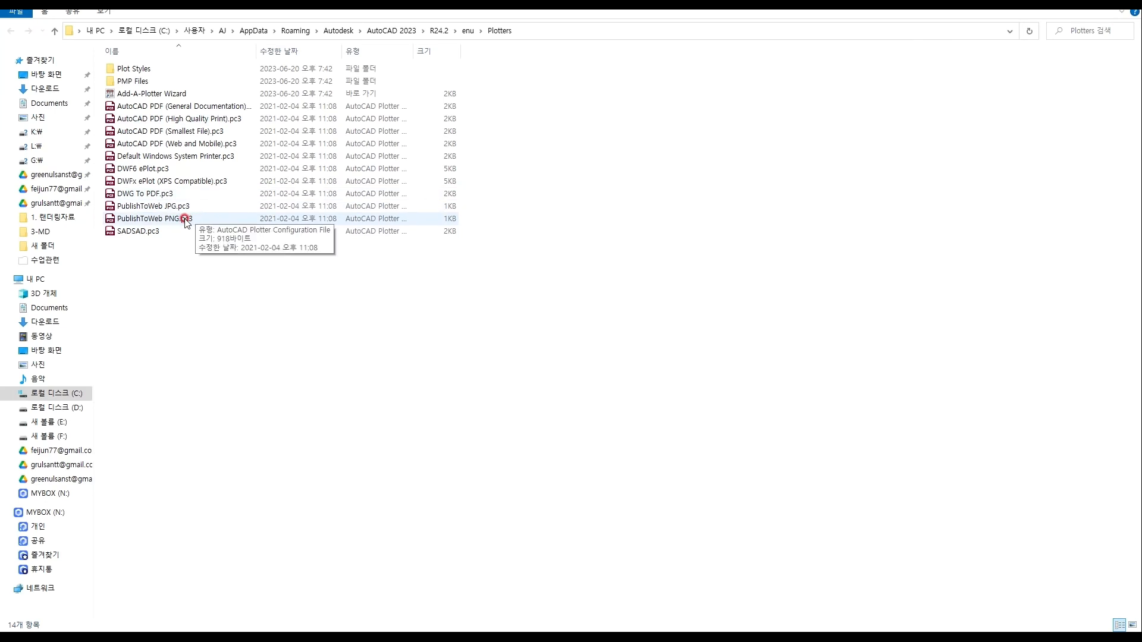
pyautogui.click(158, 94)
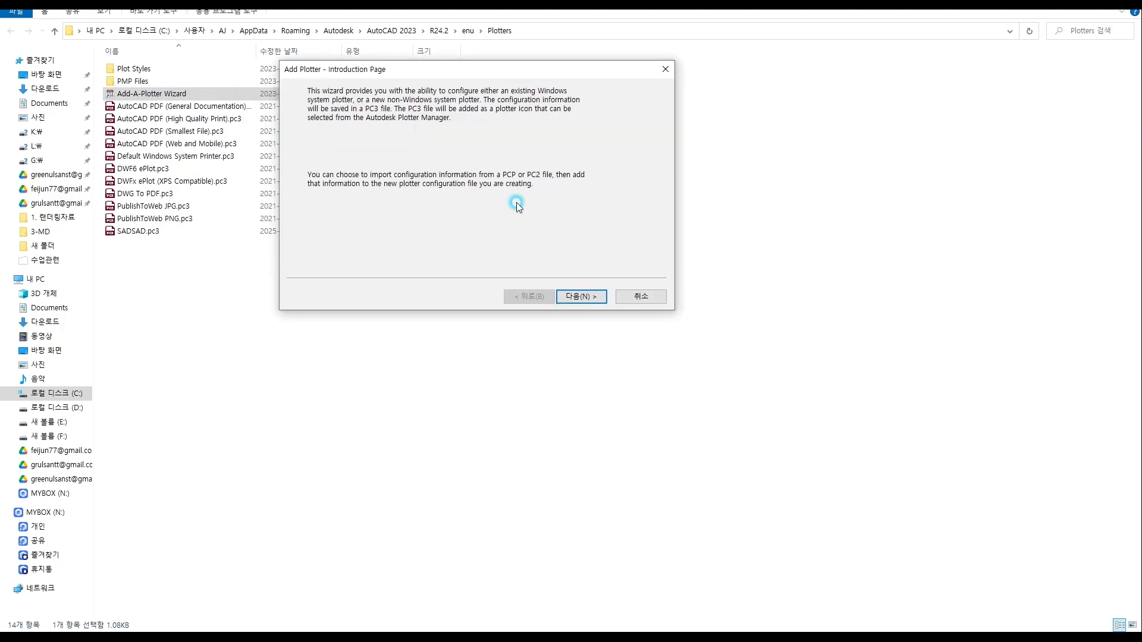
pyautogui.click(581, 297)
pyautogui.click(584, 297)
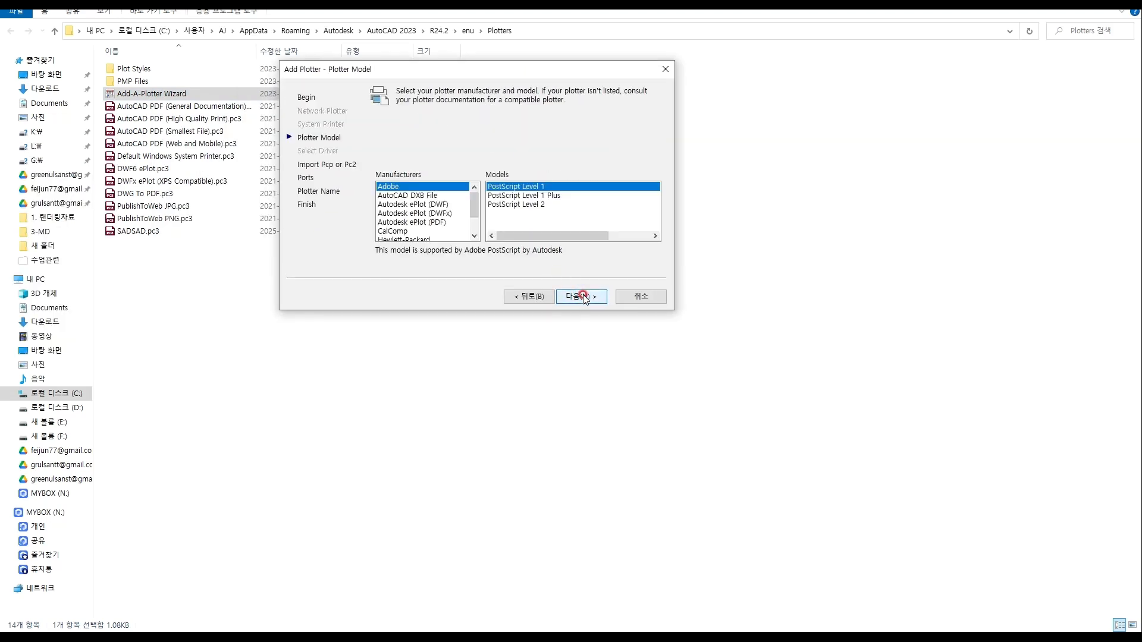
pyautogui.click(584, 296)
pyautogui.click(583, 296)
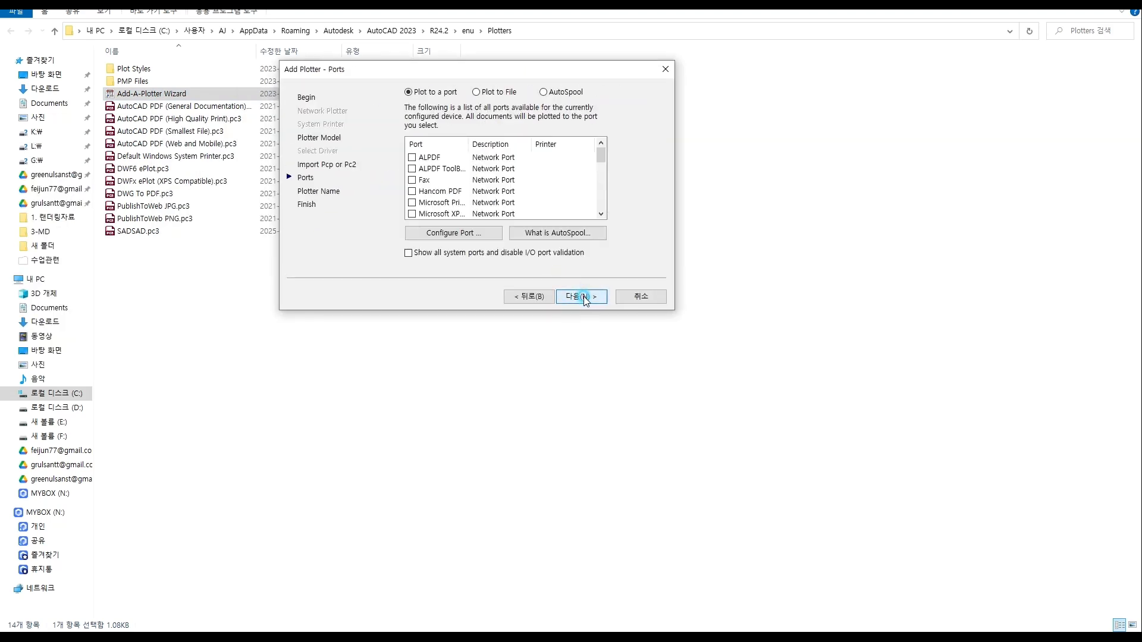
# Step: Set the new plotter to Plot to File and name it EPSFILE
pyautogui.click(488, 92)
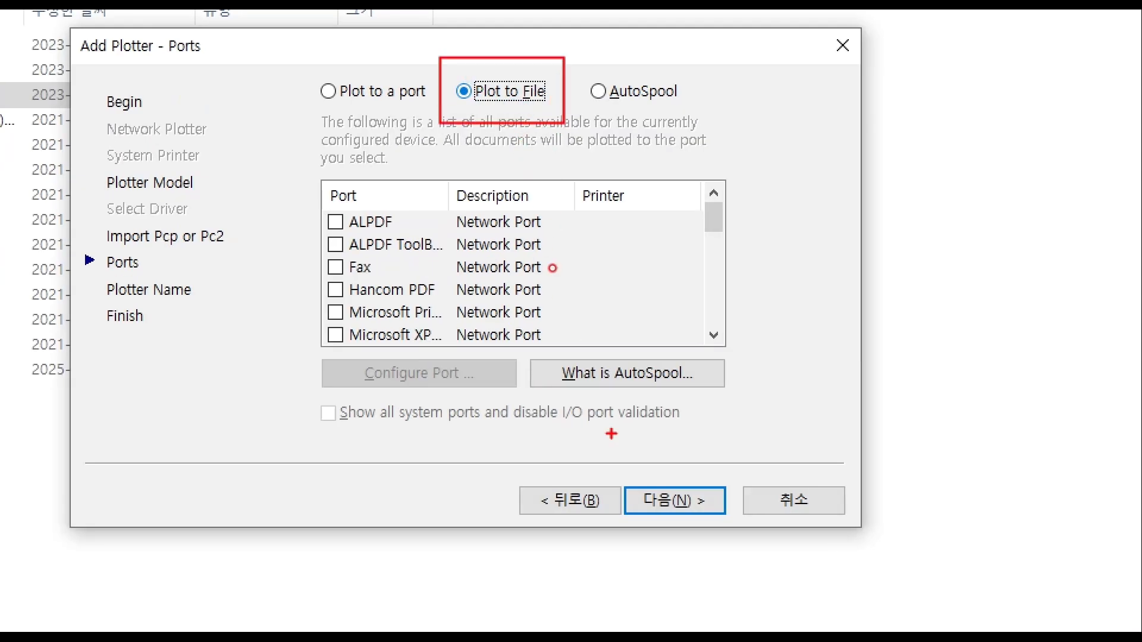
pyautogui.click(654, 503)
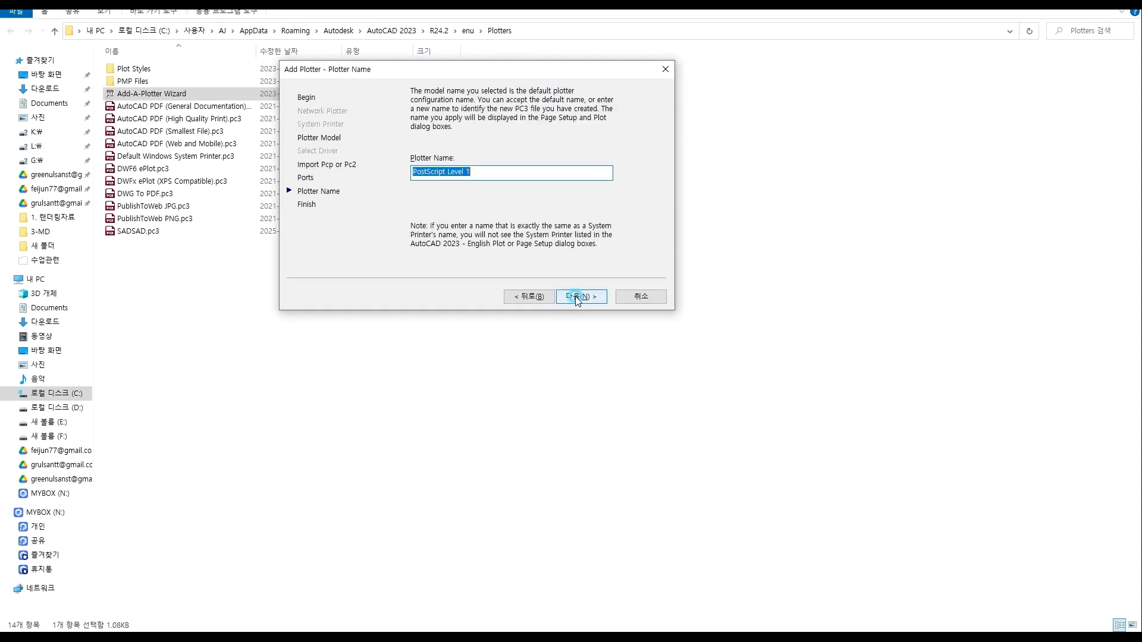
pyautogui.write('EPSFILE')
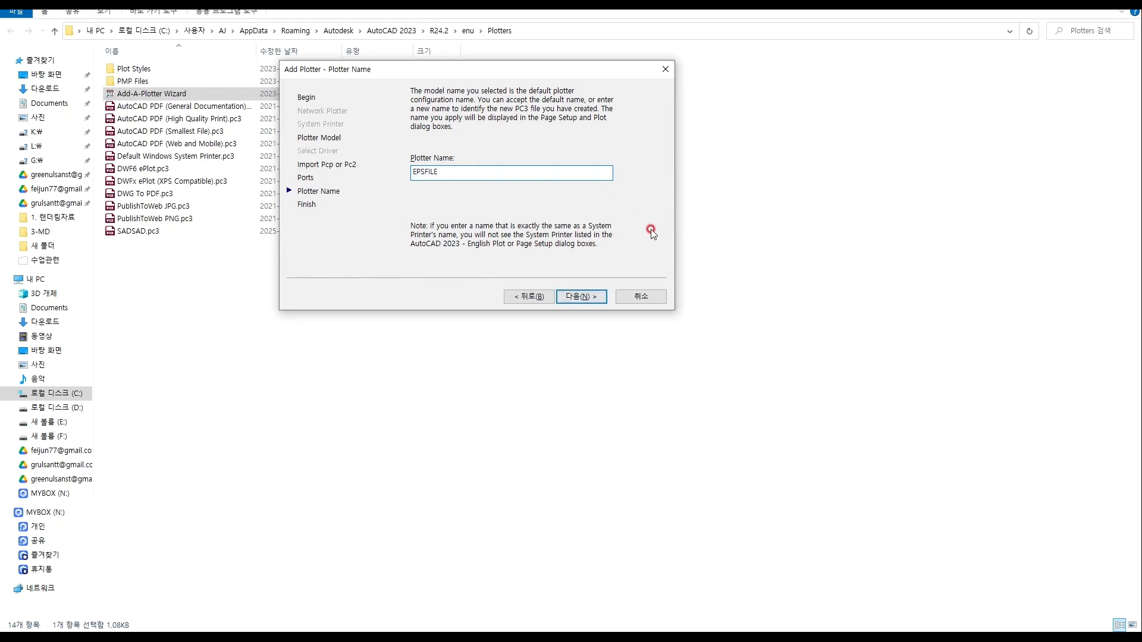
pyautogui.click(581, 296)
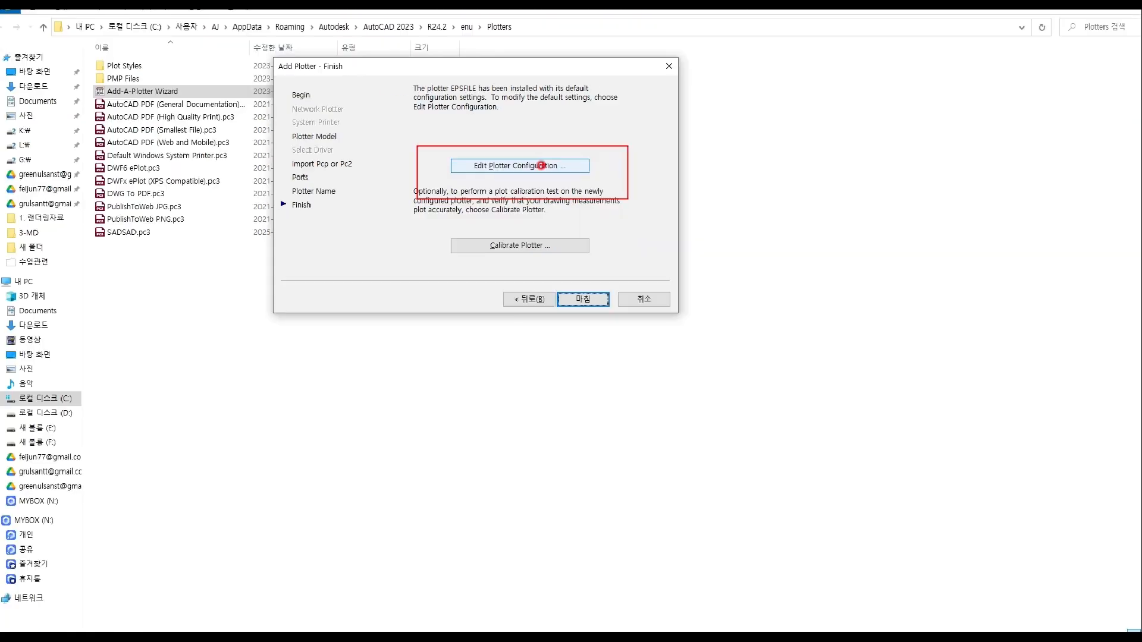
# Step: Edit the EPSFILE plotter configuration and set its media size to ISO A3 (420.00 x 297.00 MM)
pyautogui.click(537, 164)
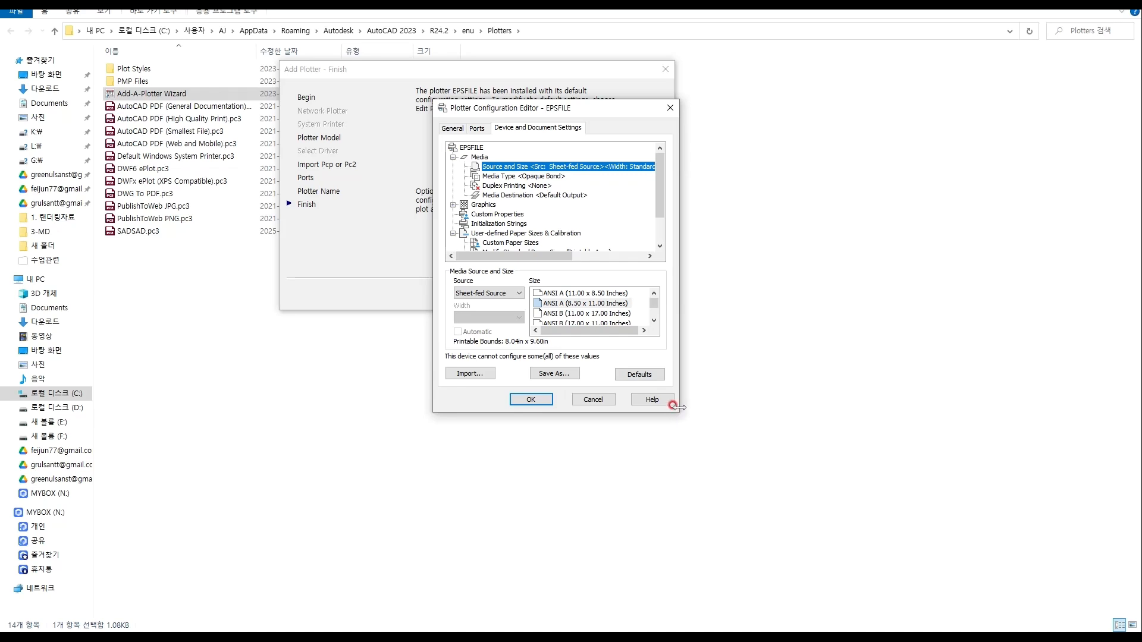
pyautogui.moveTo(673, 410); pyautogui.dragTo(797, 509)
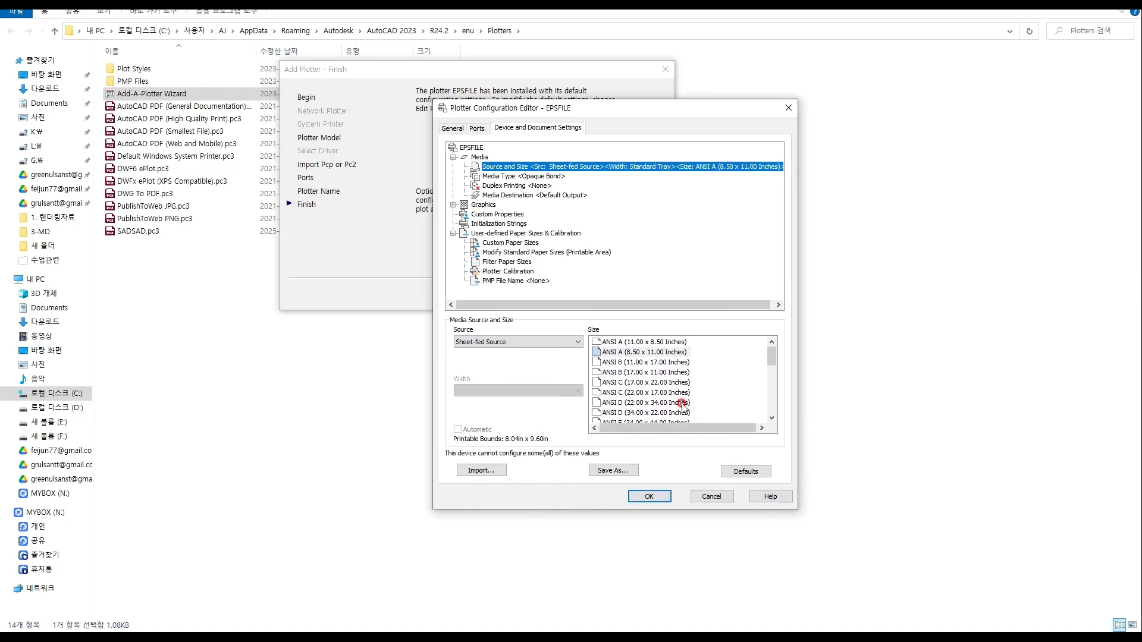
pyautogui.scroll(-7, 668, 384)
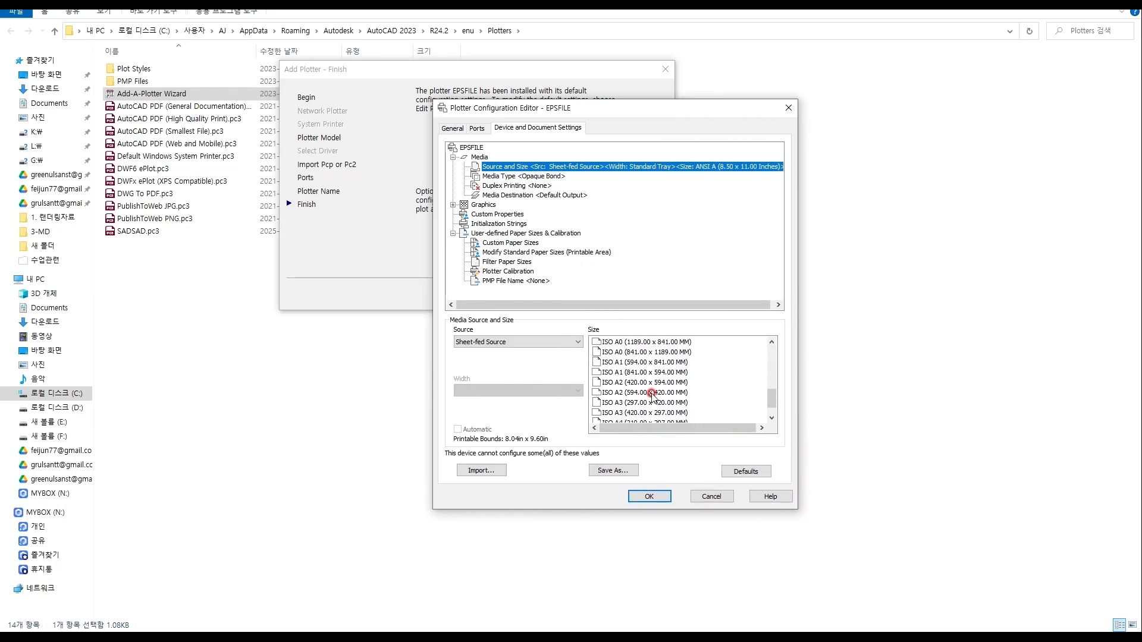
pyautogui.click(631, 413)
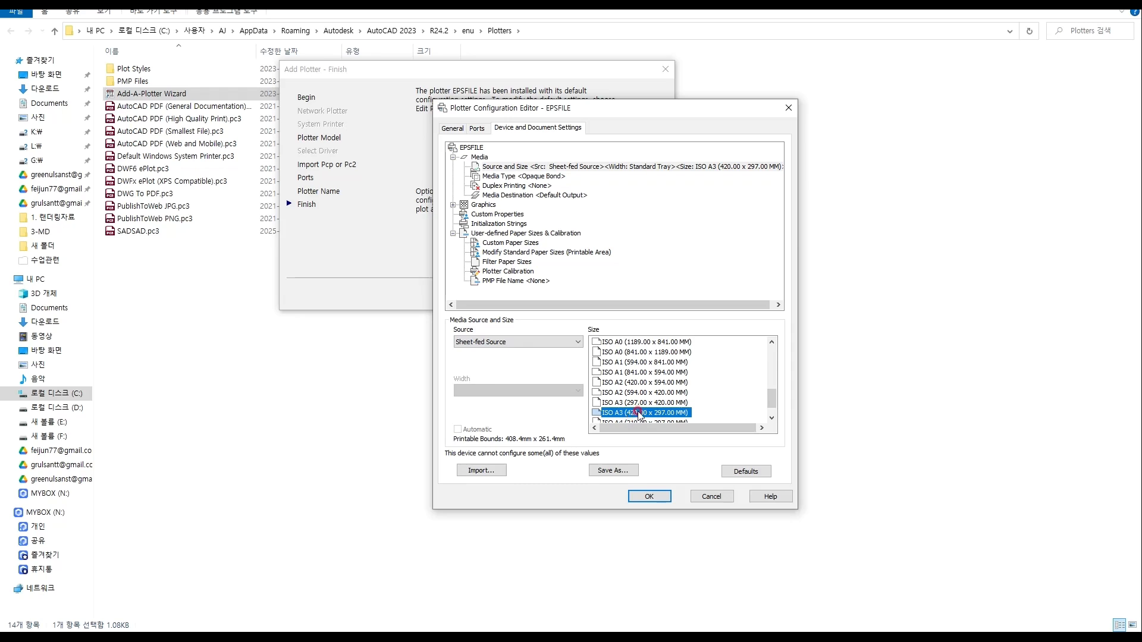
pyautogui.scroll(-1, 641, 415)
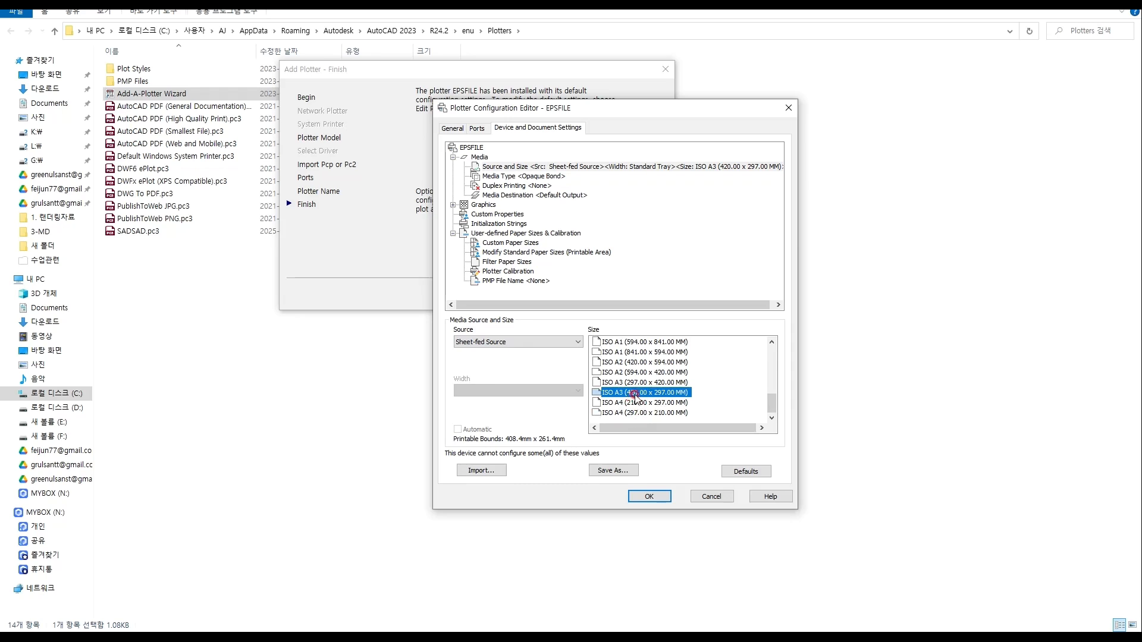
# Step: Set the EPSFILE vector graphics resolution to 5080x5080 DPI, keeping the media and TrueType text settings
pyautogui.click(509, 178)
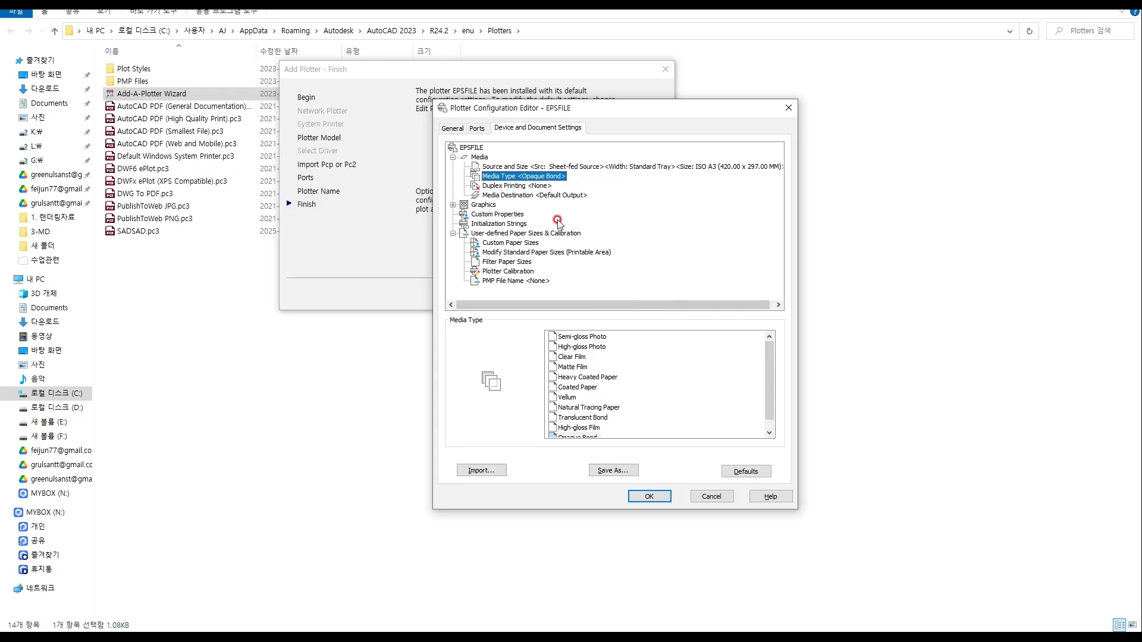
pyautogui.scroll(-1, 584, 416)
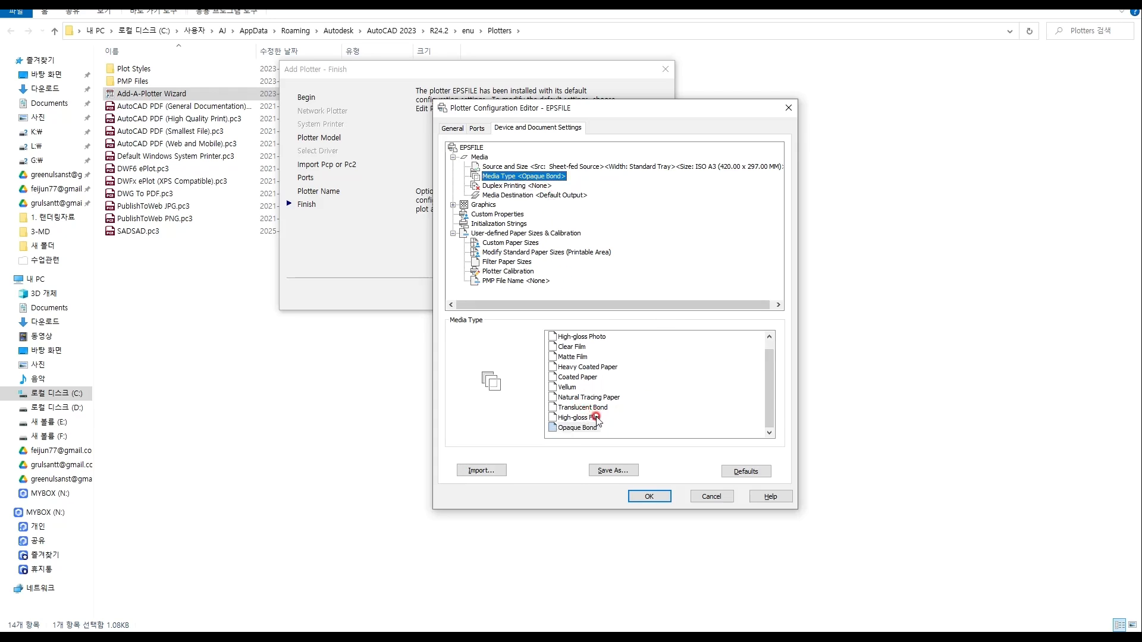
pyautogui.click(526, 187)
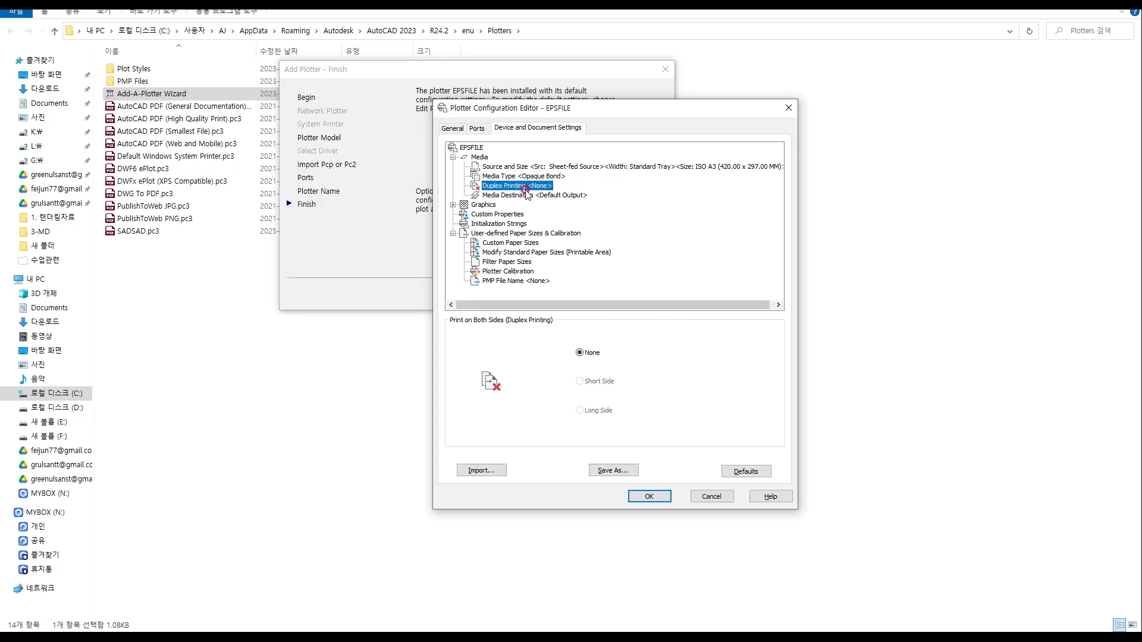
pyautogui.click(528, 196)
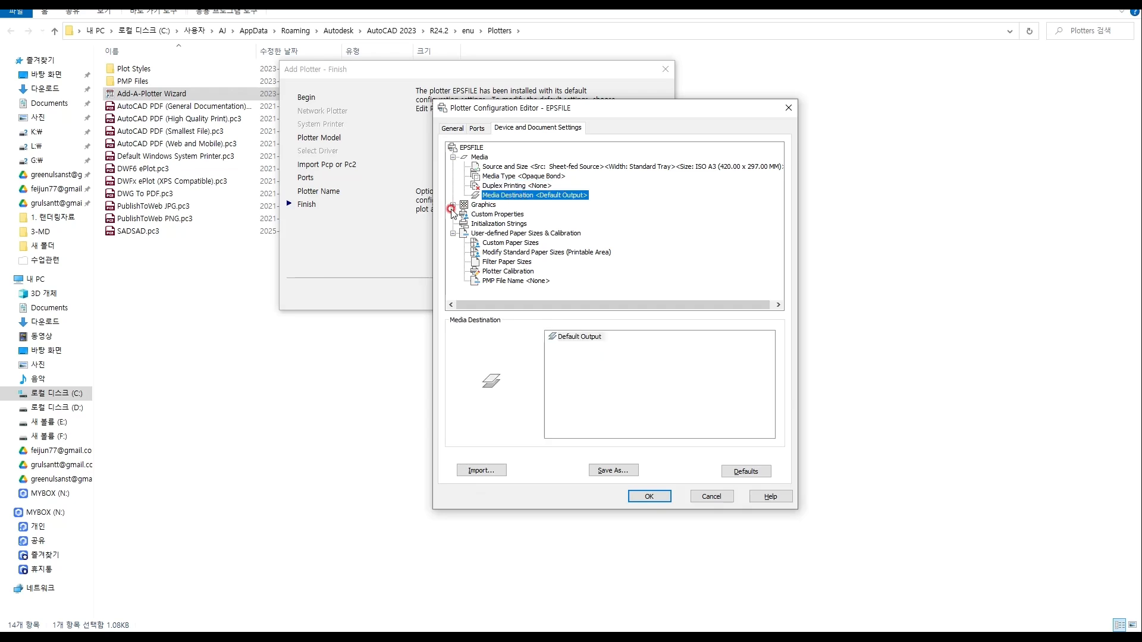
pyautogui.click(454, 205)
pyautogui.click(524, 214)
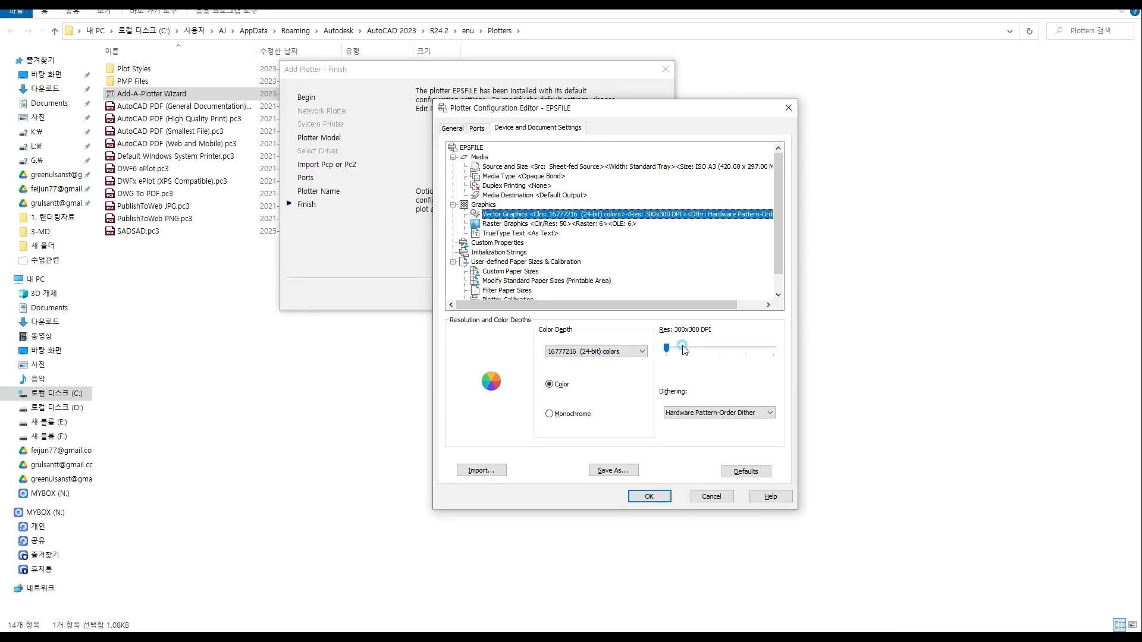
pyautogui.moveTo(683, 348); pyautogui.dragTo(753, 351)
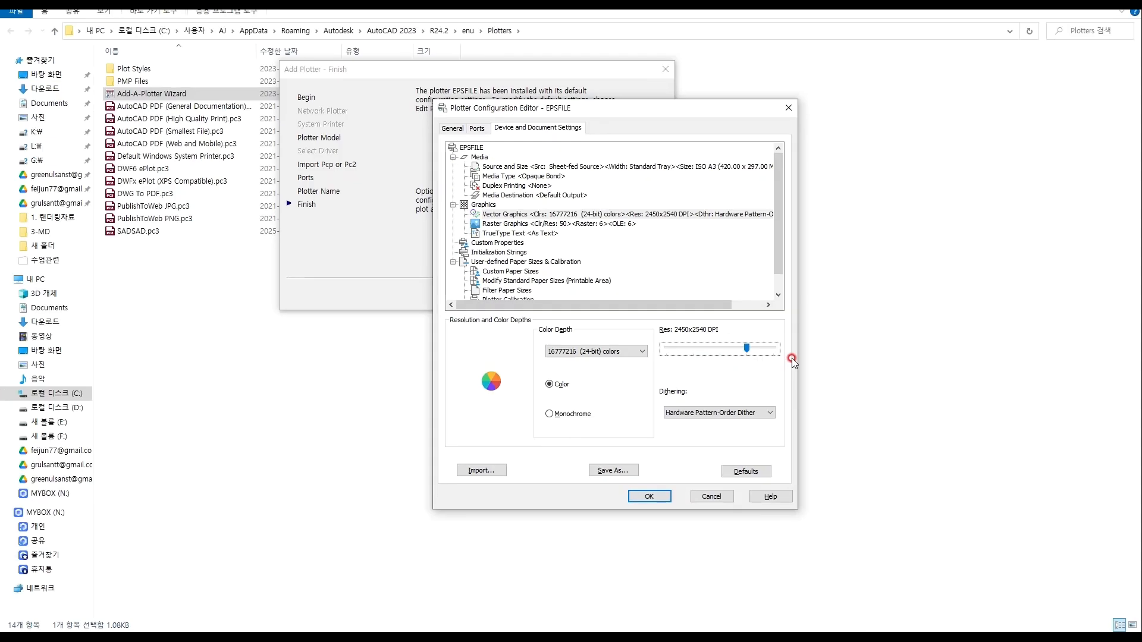
pyautogui.click(547, 225)
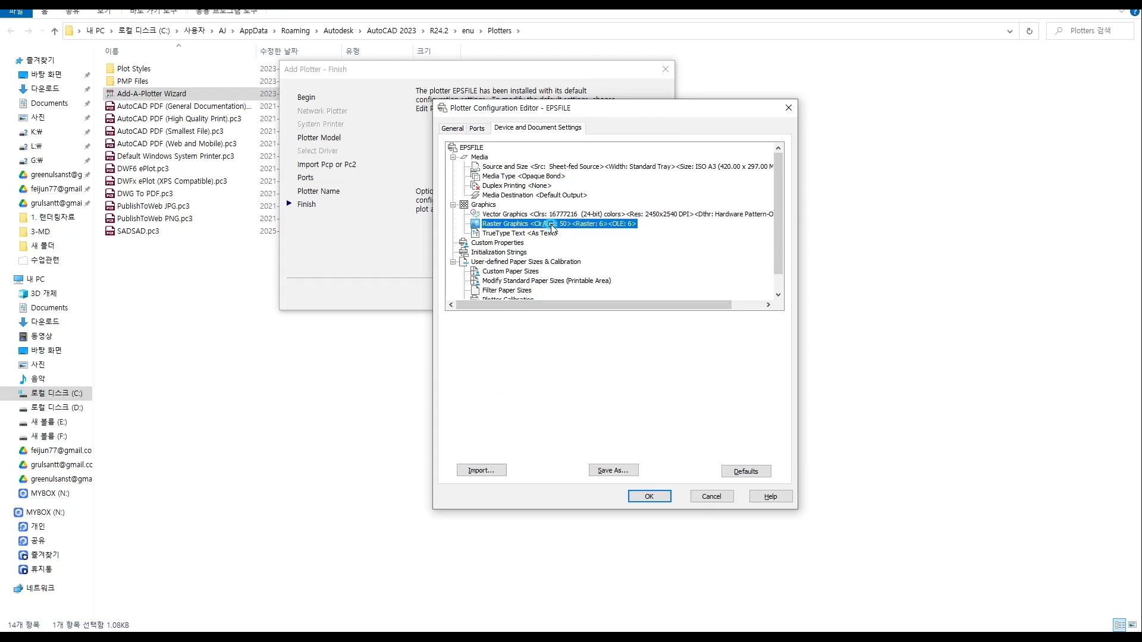
pyautogui.click(533, 235)
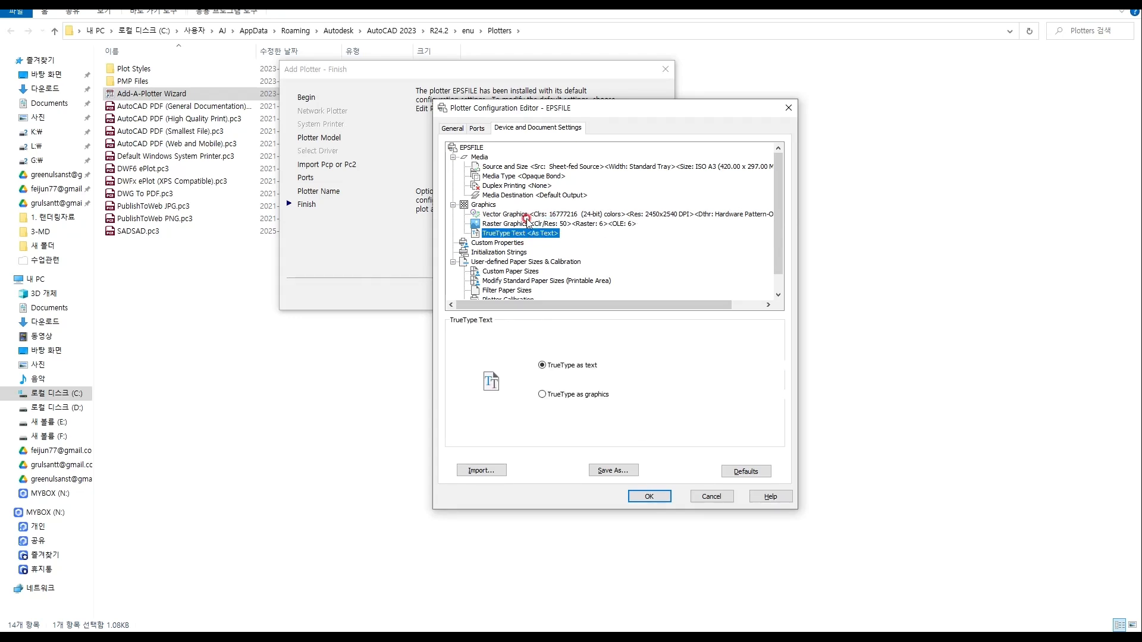
pyautogui.click(537, 224)
pyautogui.click(537, 215)
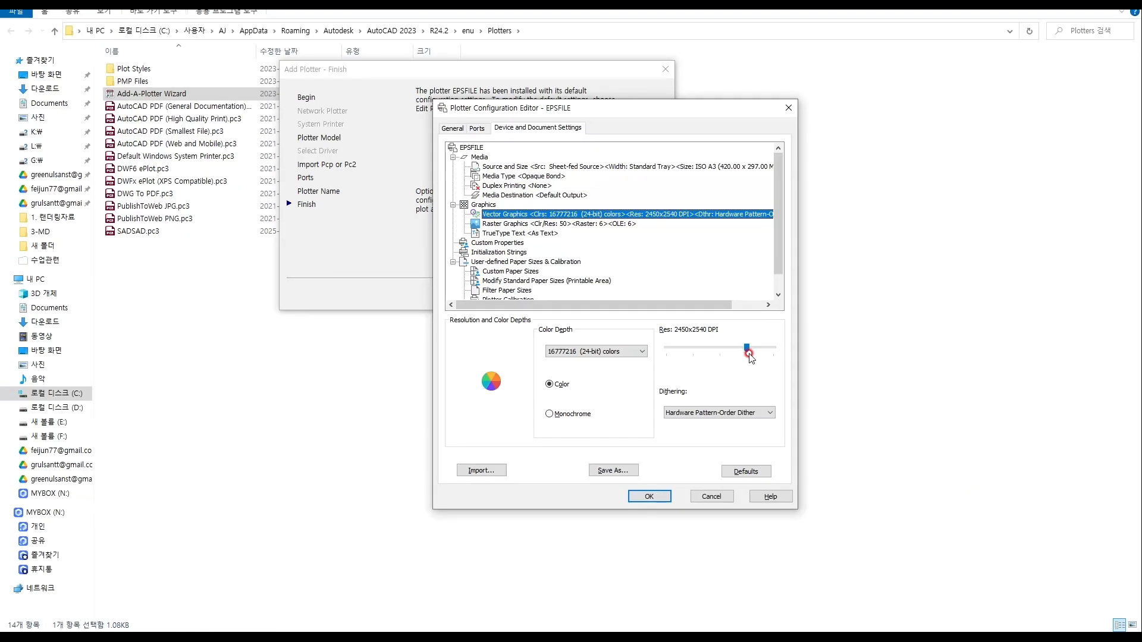
pyautogui.moveTo(747, 350); pyautogui.dragTo(812, 344)
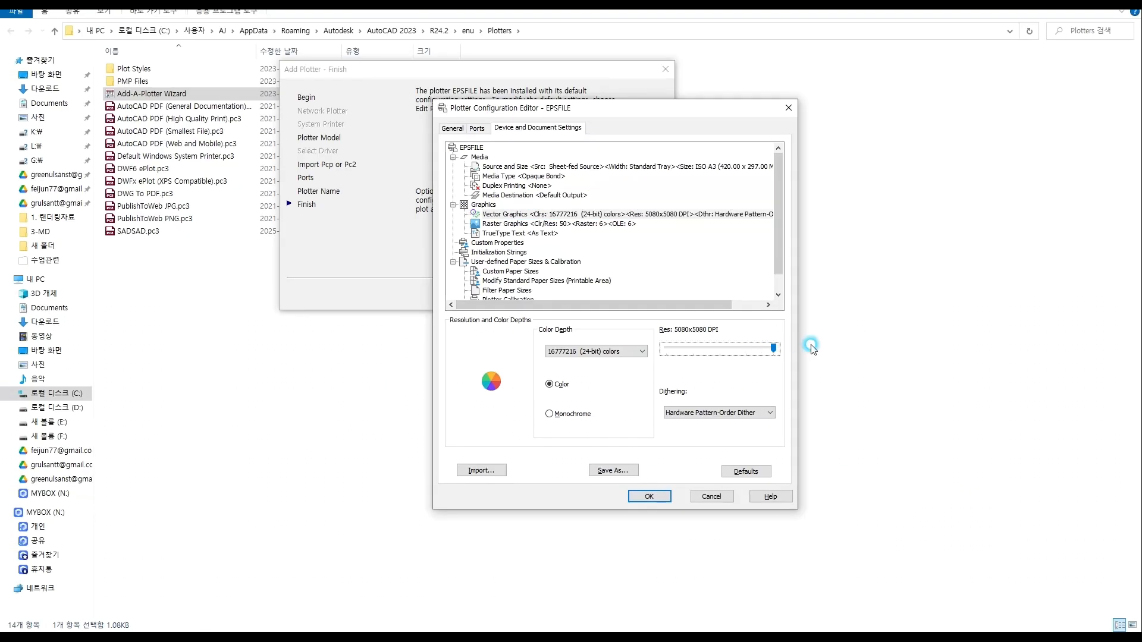
# Step: Check the media type and duplex settings, save the EPSFILE configuration and finish the Add Plotter wizard
pyautogui.click(535, 177)
pyautogui.scroll(-1, 603, 339)
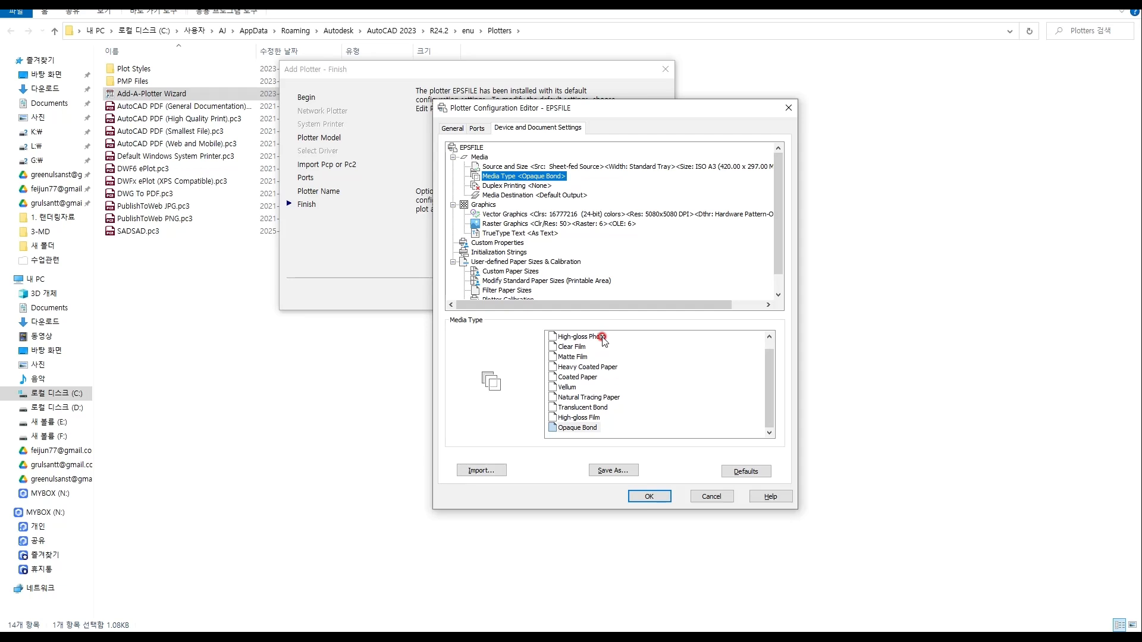
pyautogui.click(526, 186)
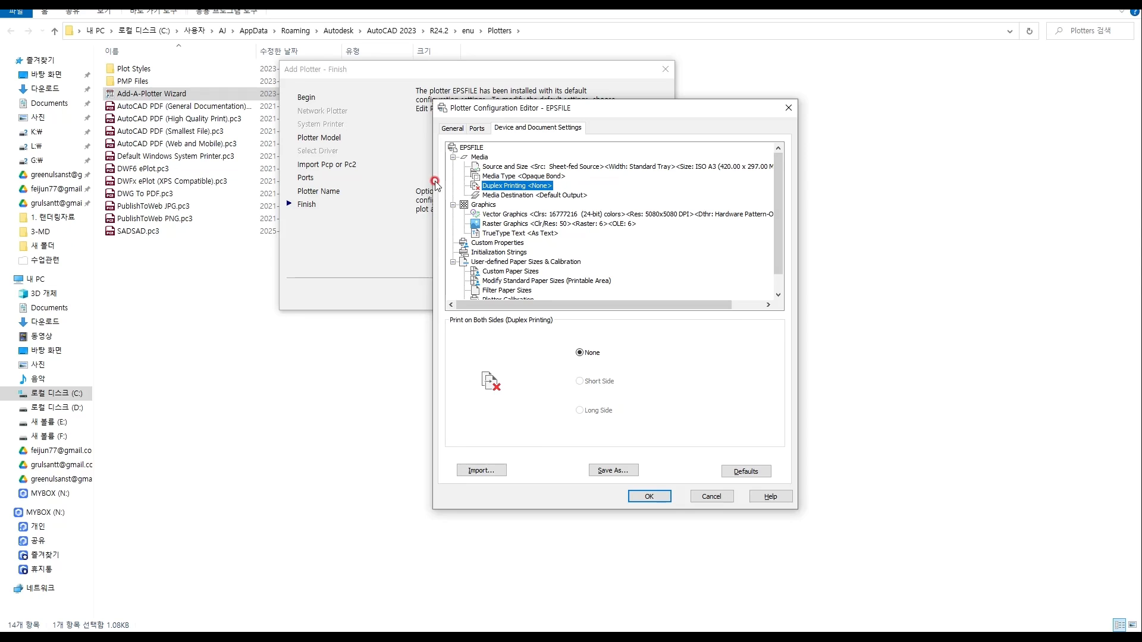
pyautogui.click(650, 499)
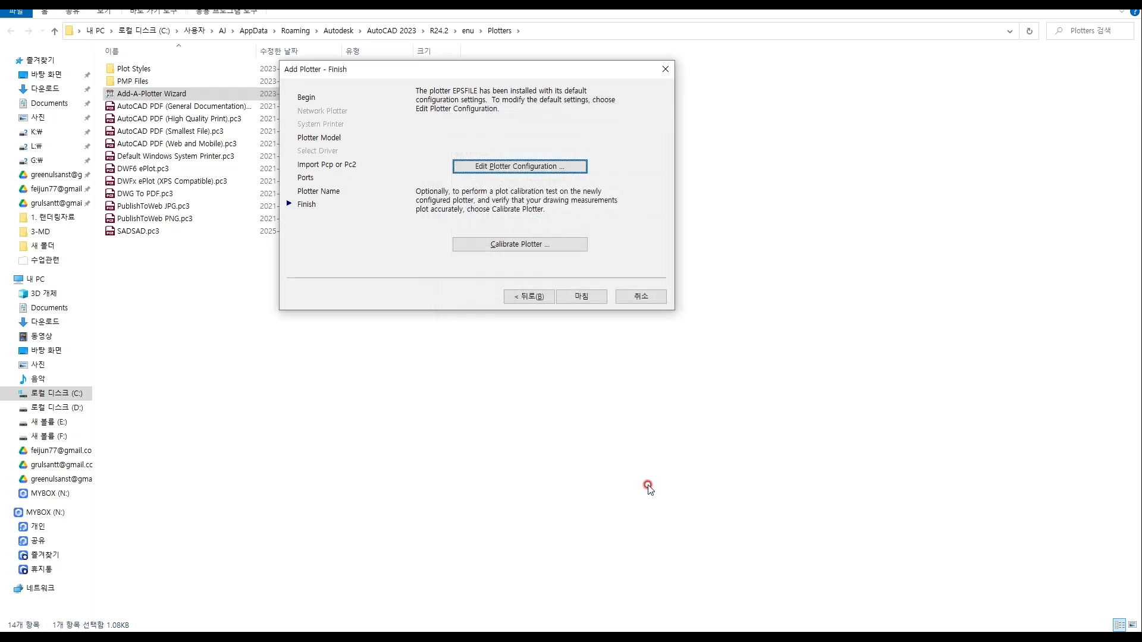
pyautogui.click(580, 299)
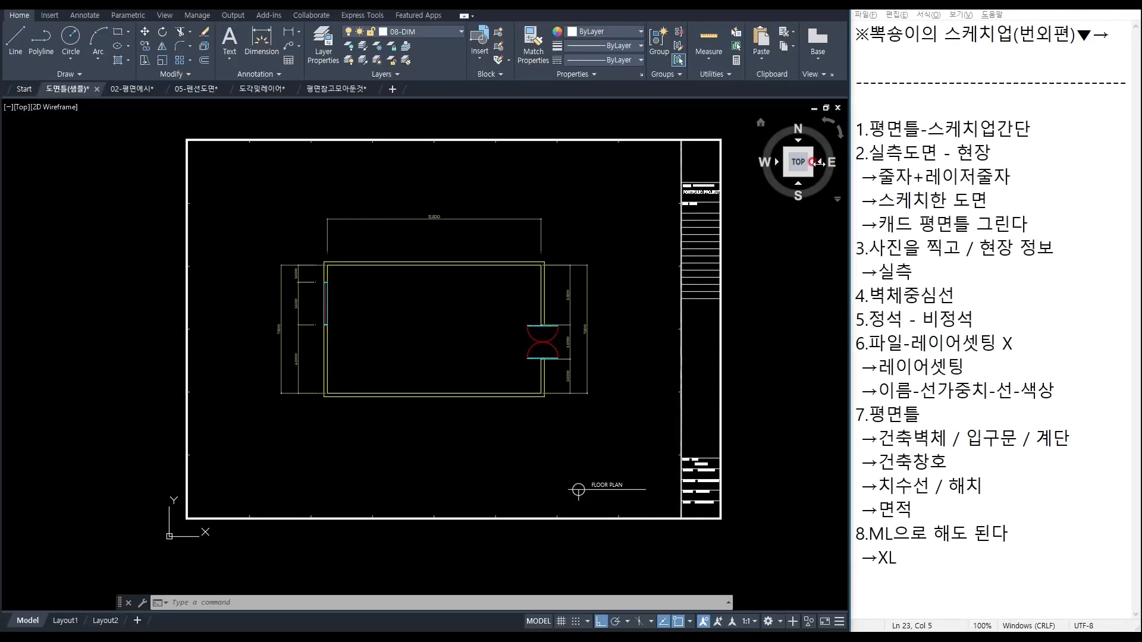
# Step: Start a plot of the drawing with EPSFILE.pc3 as plotter and ISO A3 (420.00 x 297.00 MM) as paper size
pyautogui.hotkey('ctrl', 'p')
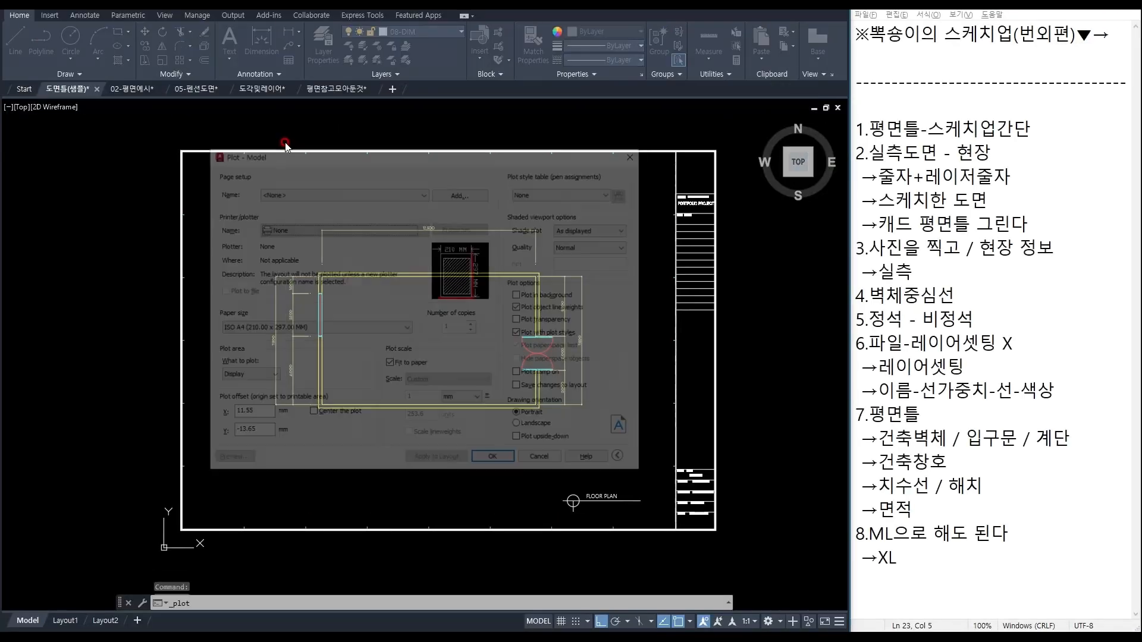
pyautogui.click(299, 227)
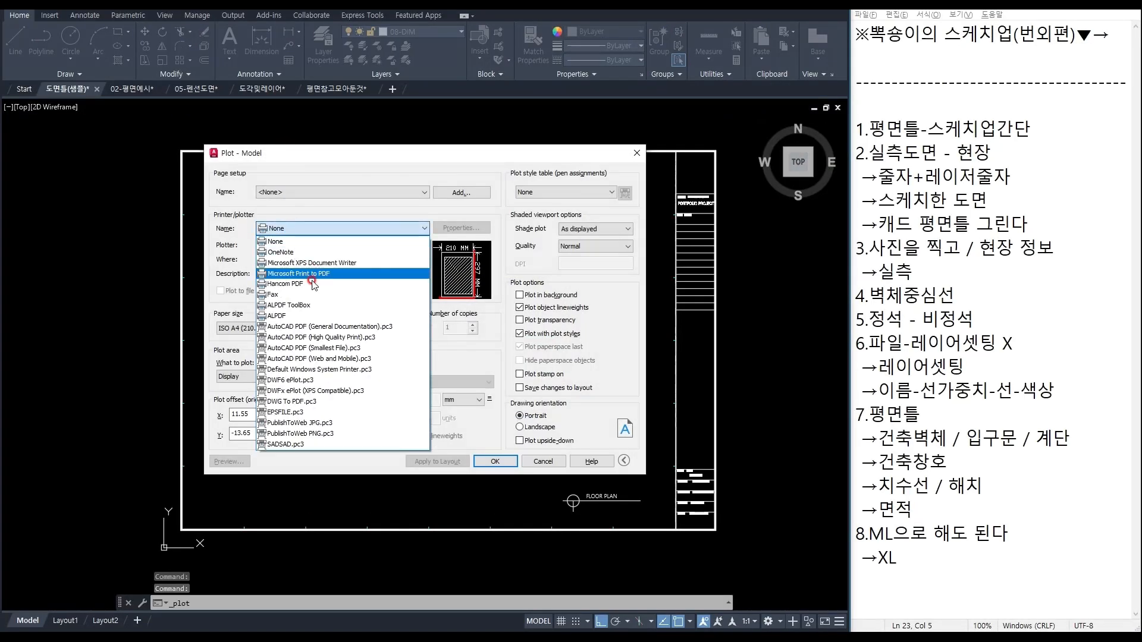
pyautogui.click(299, 413)
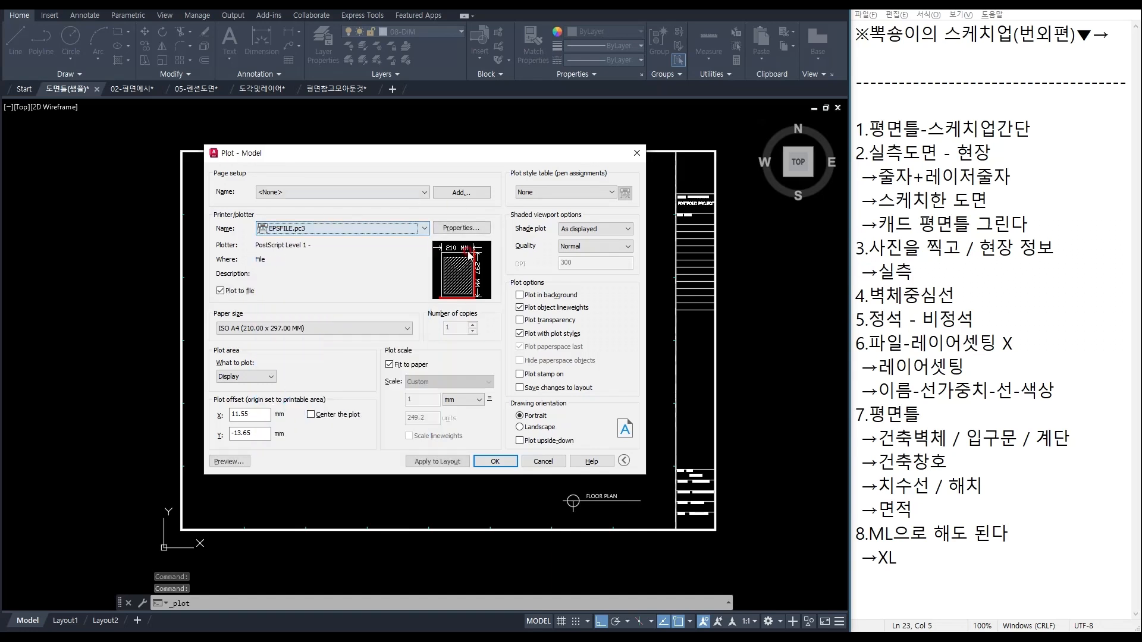
pyautogui.click(282, 328)
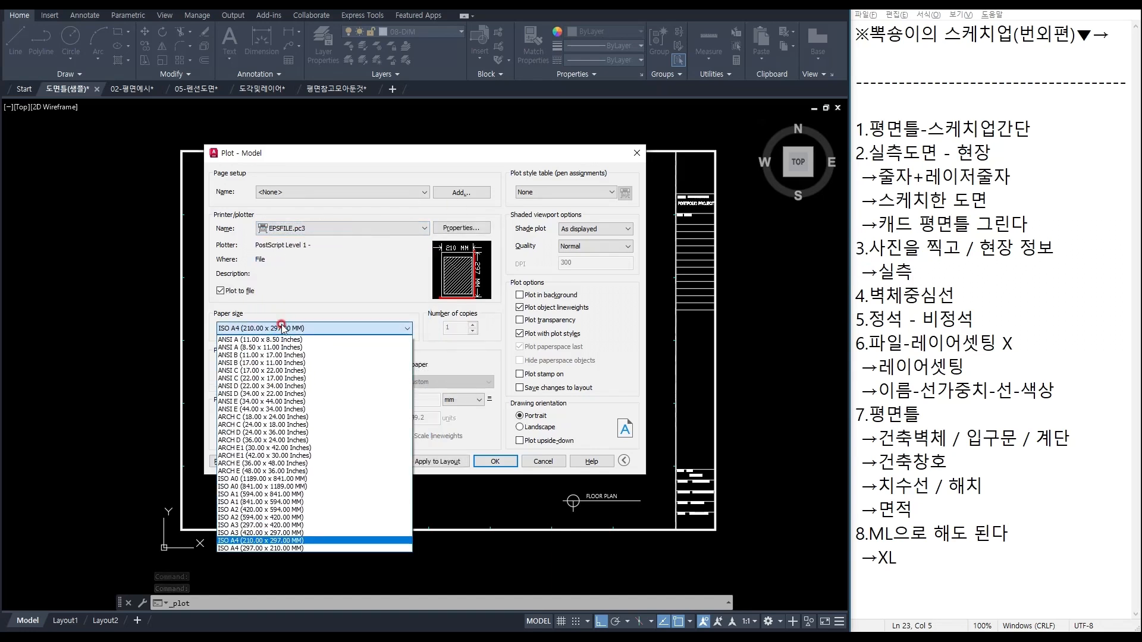
pyautogui.click(260, 532)
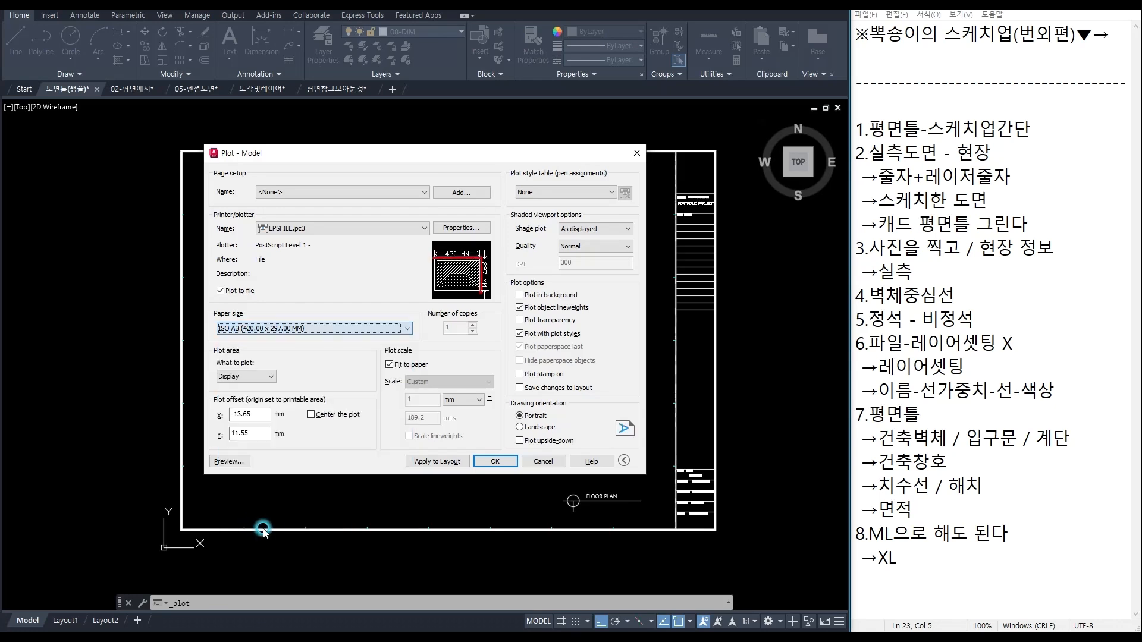
# Step: Define the plot area as a window from the sheet border's upper-left outer corner to its lower-right outer corner
pyautogui.click(239, 377)
pyautogui.click(229, 411)
pyautogui.scroll(5, 179, 148)
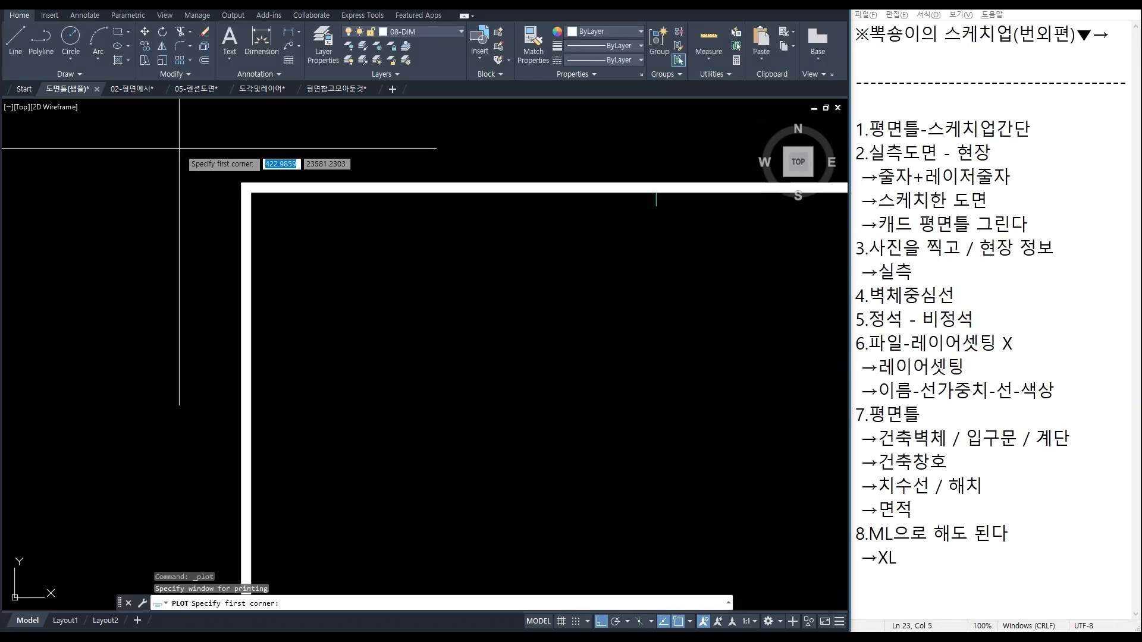
pyautogui.click(241, 183)
pyautogui.scroll(-5, 241, 183)
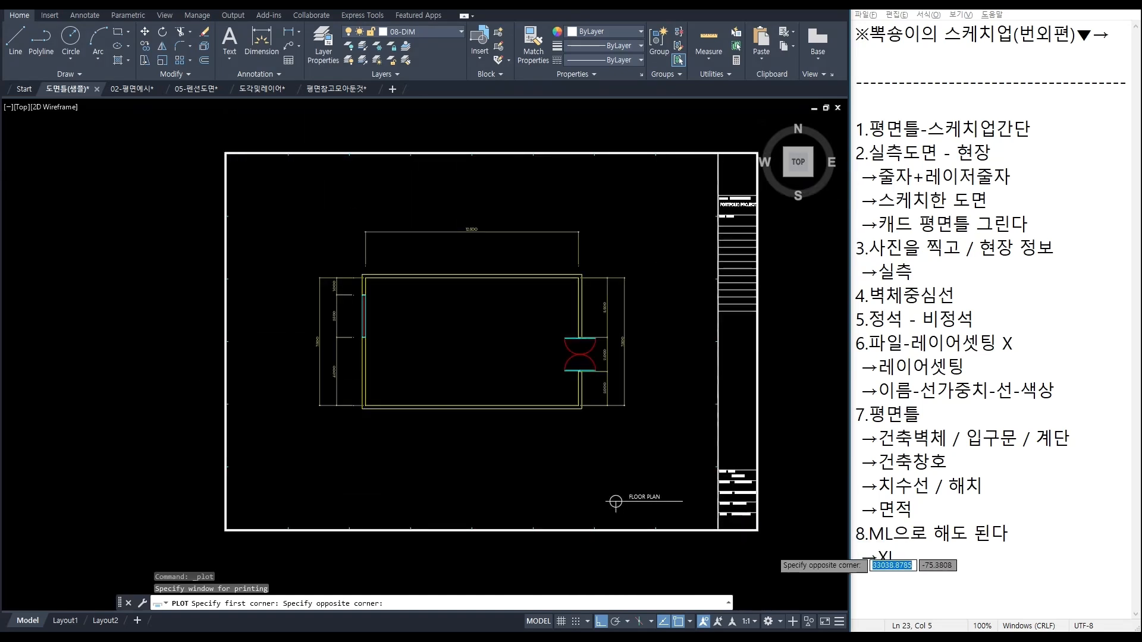
pyautogui.scroll(5, 772, 548)
pyautogui.click(719, 476)
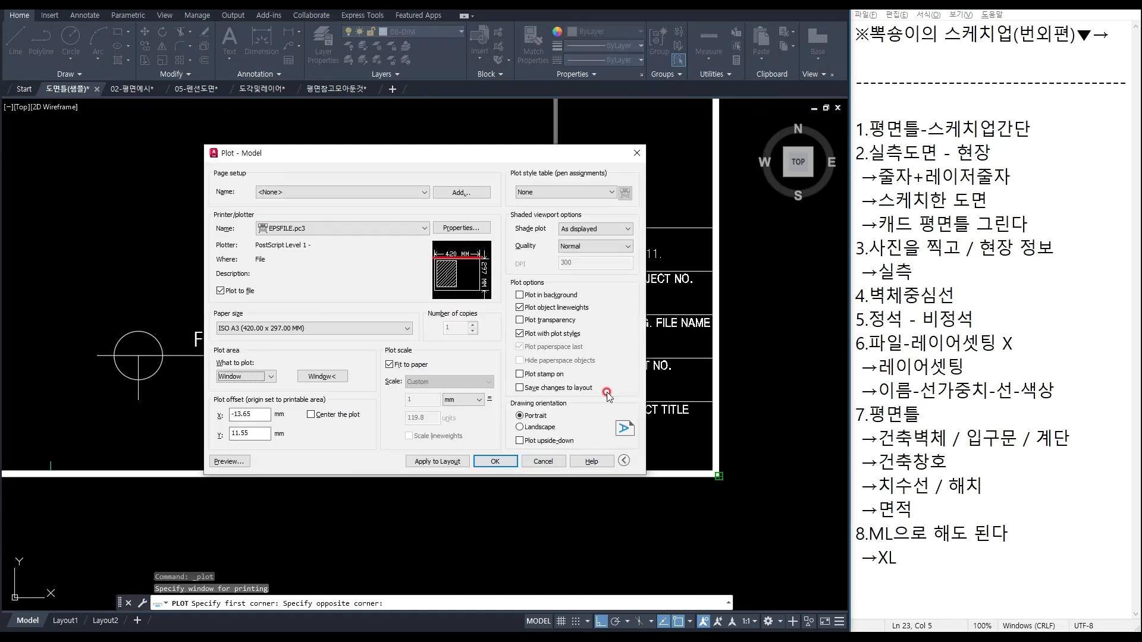
# Step: Center the plot, set the orientation to Landscape and assign the monochrome.ctb plot style table
pyautogui.click(335, 415)
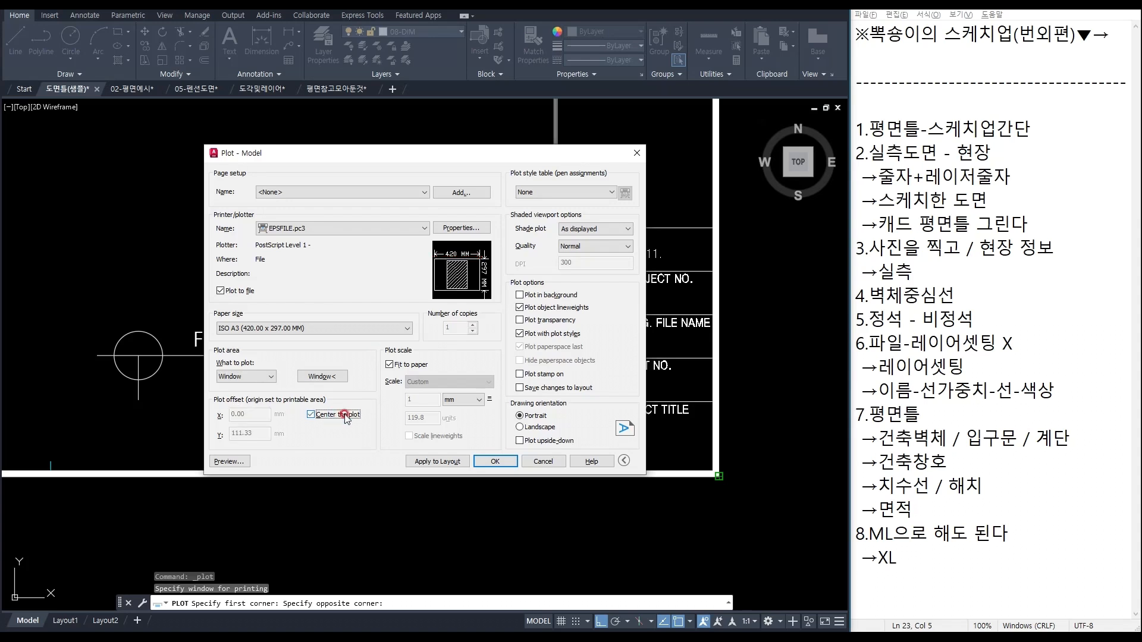
pyautogui.click(537, 427)
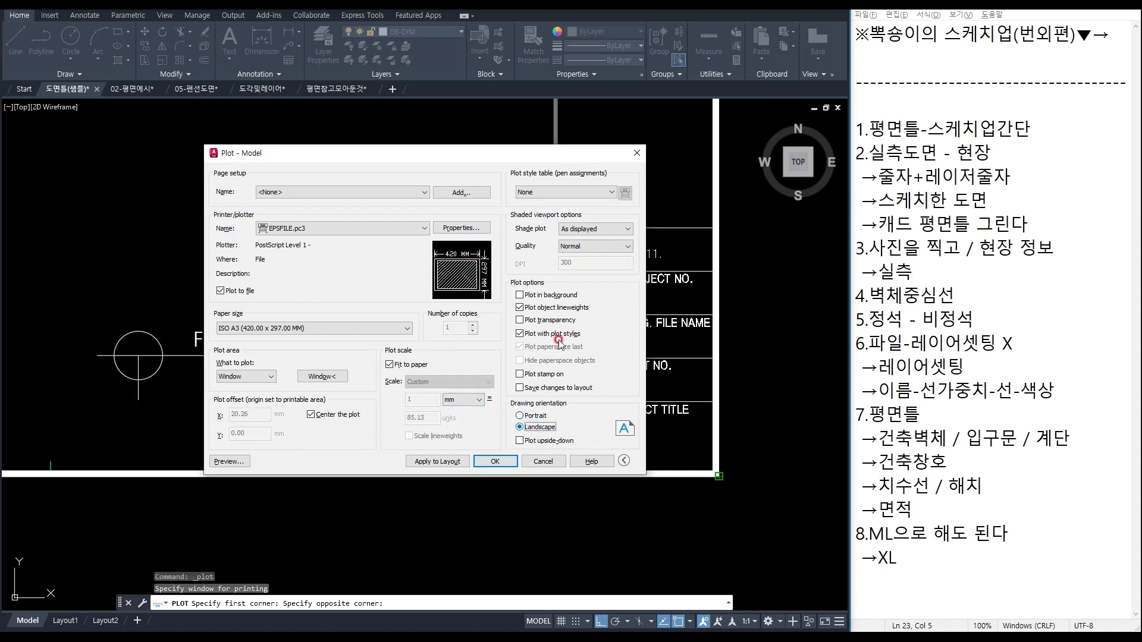
pyautogui.click(580, 192)
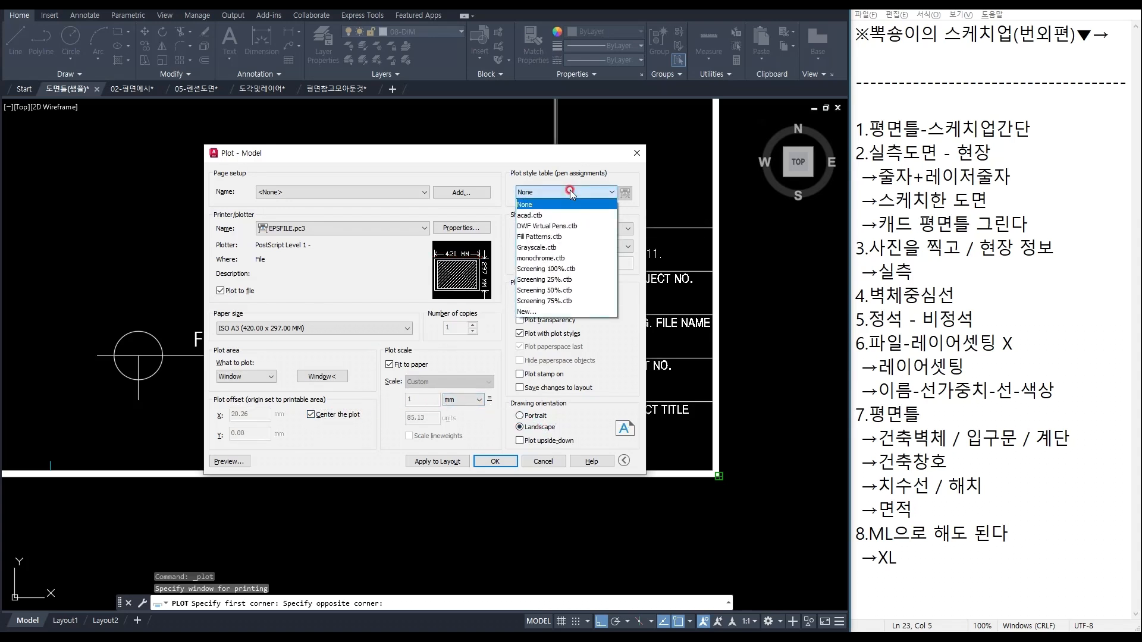
pyautogui.click(546, 258)
pyautogui.click(436, 348)
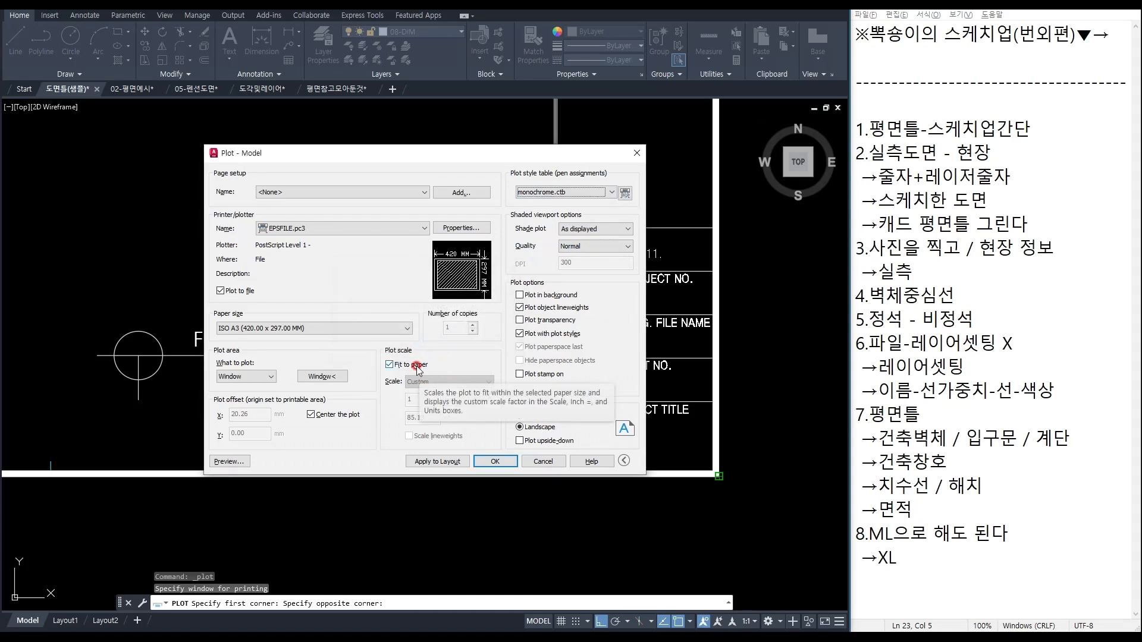
# Step: Turn off fitting to paper, set the plot scale to 1 mm = 100 units and apply the settings to the layout
pyautogui.click(419, 369)
pyautogui.doubleClick(422, 418)
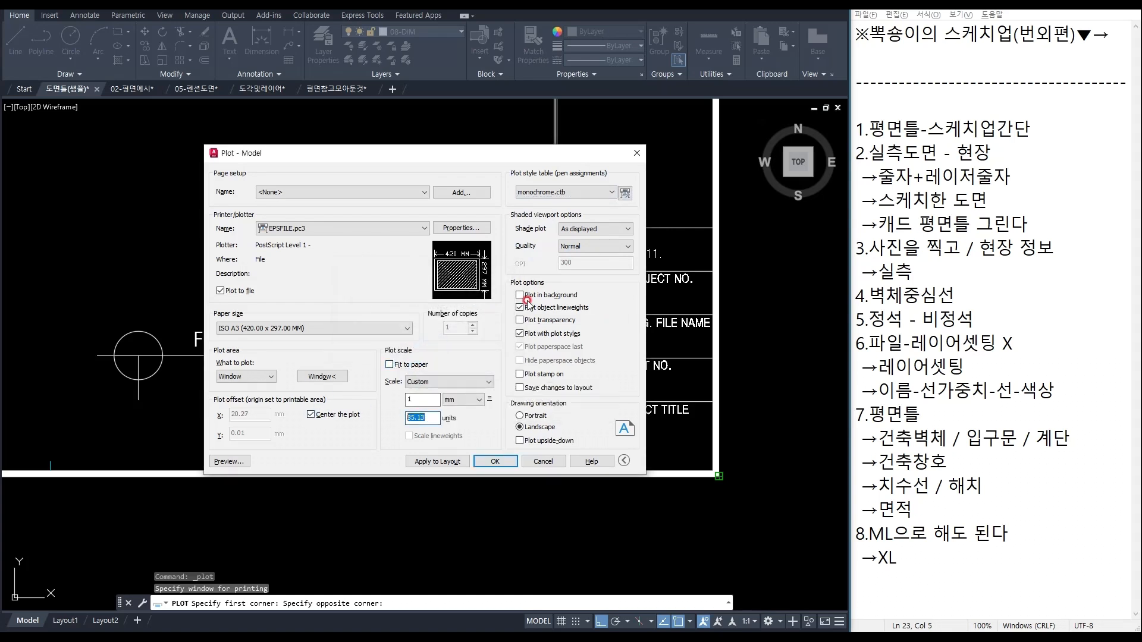
pyautogui.write('100')
pyautogui.click(440, 405)
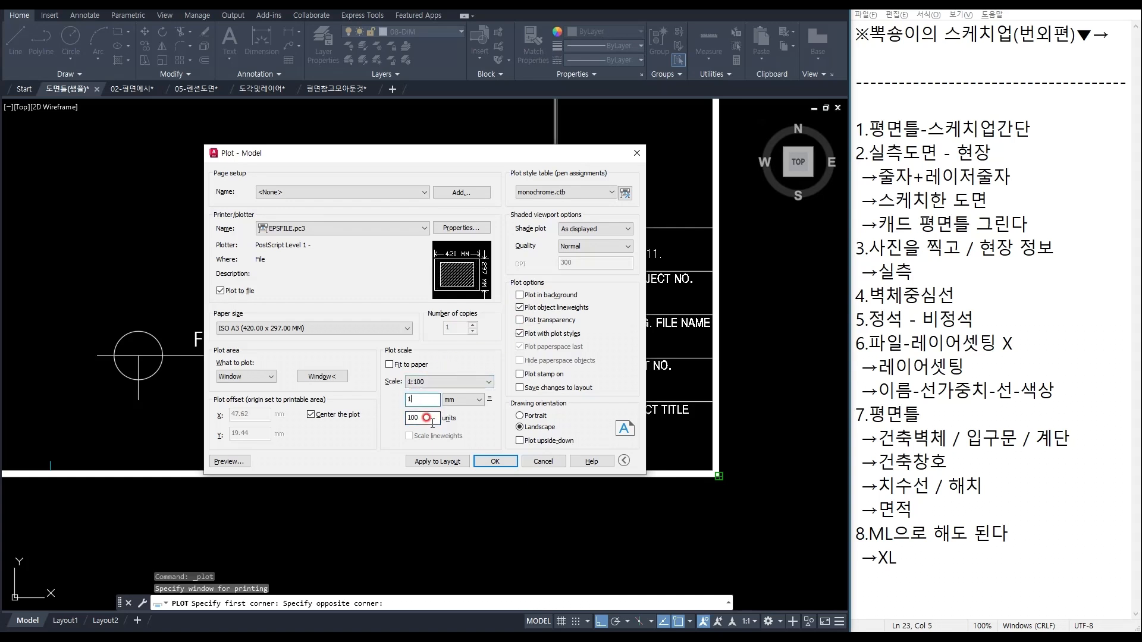
pyautogui.click(436, 463)
# Step: Preview the A3 plot of the floor plan sheet and return to the plot settings
pyautogui.click(230, 462)
pyautogui.click(609, 330)
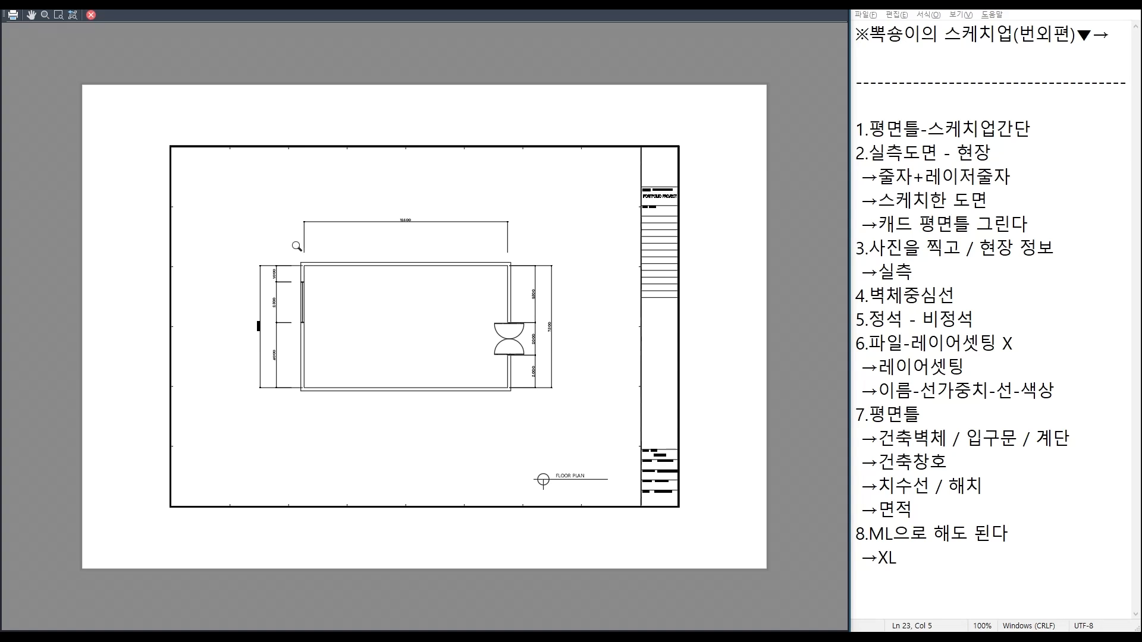
pyautogui.scroll(3, 294, 243)
pyautogui.scroll(-3, 245, 337)
pyautogui.press('Escape')
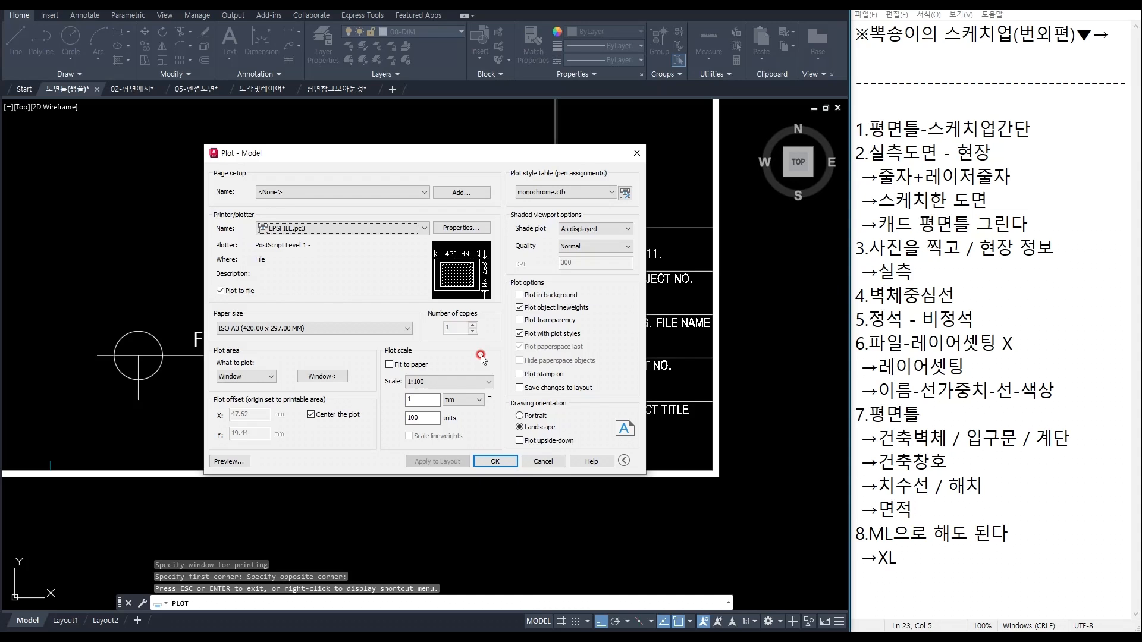
# Step: Change the paper size to ISO A4 (297.00 x 210.00 MM) at a 1:100 scale and apply it to the layout
pyautogui.click(422, 364)
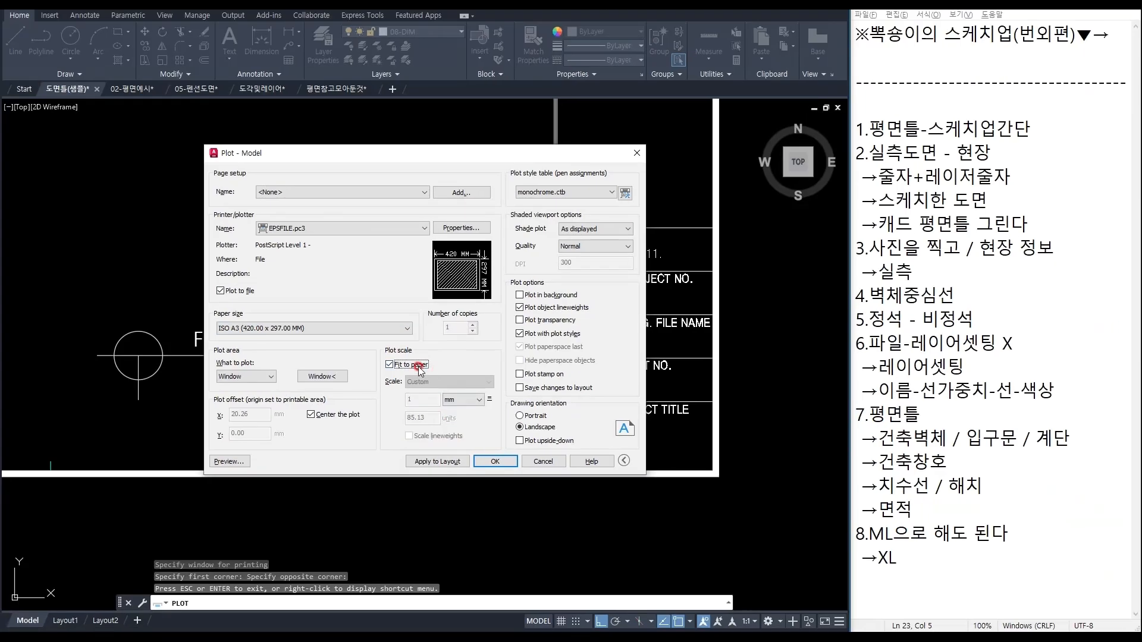
pyautogui.click(433, 297)
pyautogui.write('100')
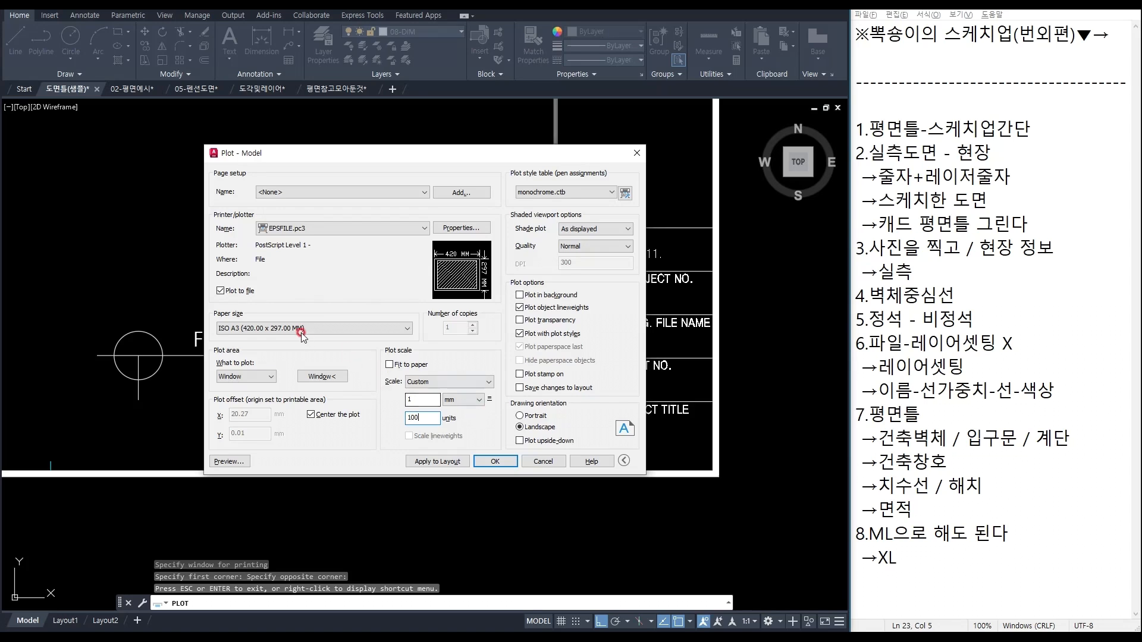
pyautogui.click(357, 329)
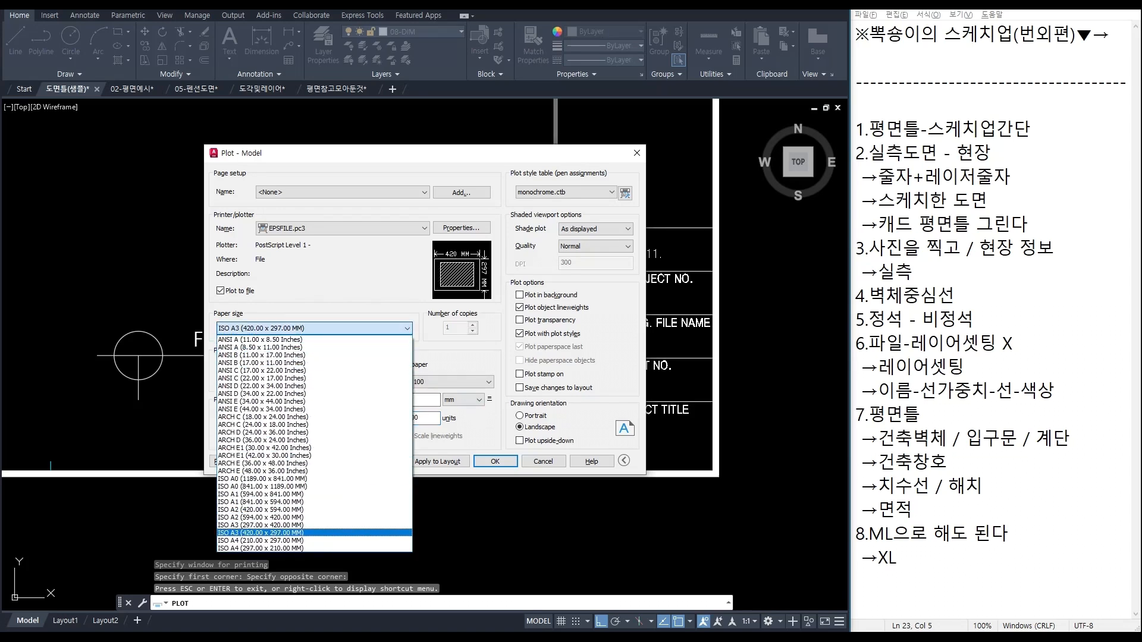
pyautogui.click(262, 548)
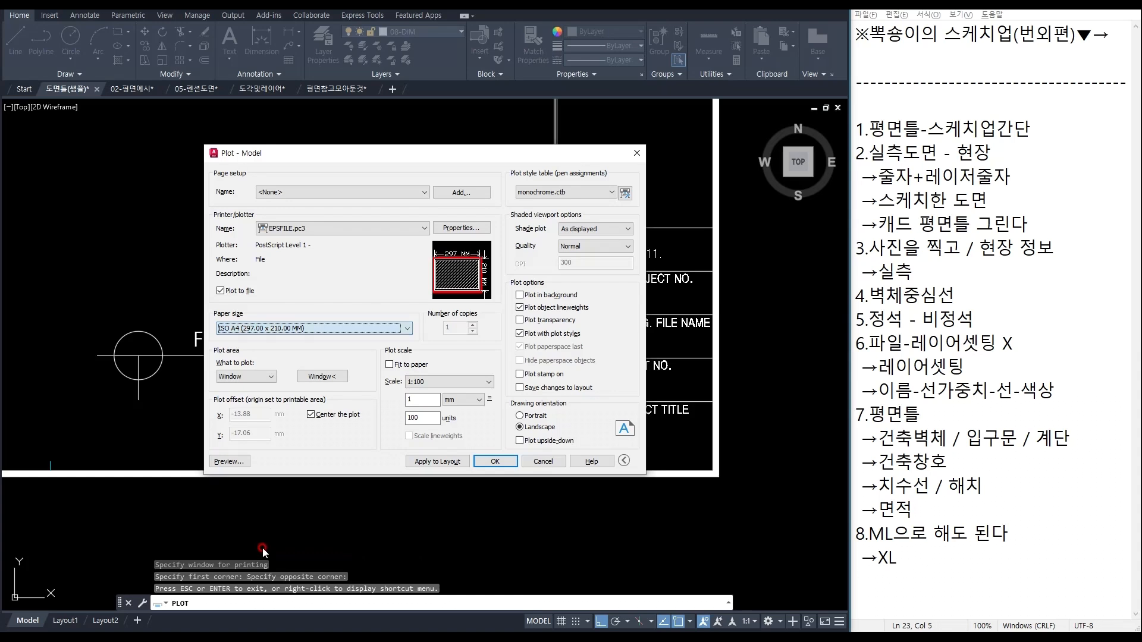
pyautogui.click(437, 462)
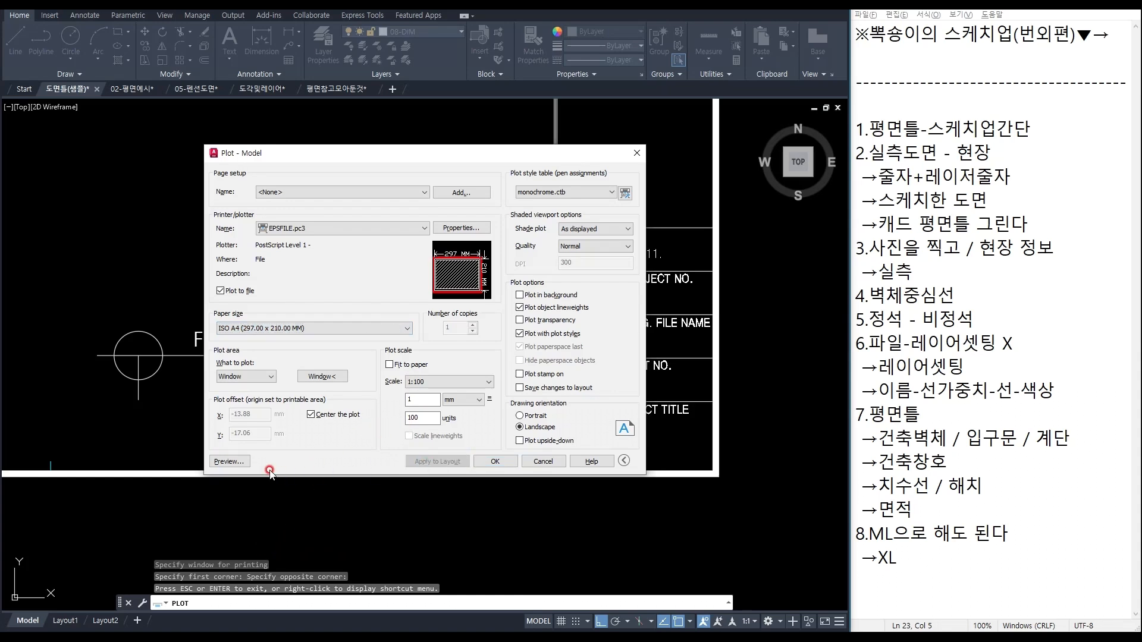
# Step: Preview the A4 plot to examine how the sheet fits the paper, and leave the plot without printing
pyautogui.click(230, 462)
pyautogui.click(604, 326)
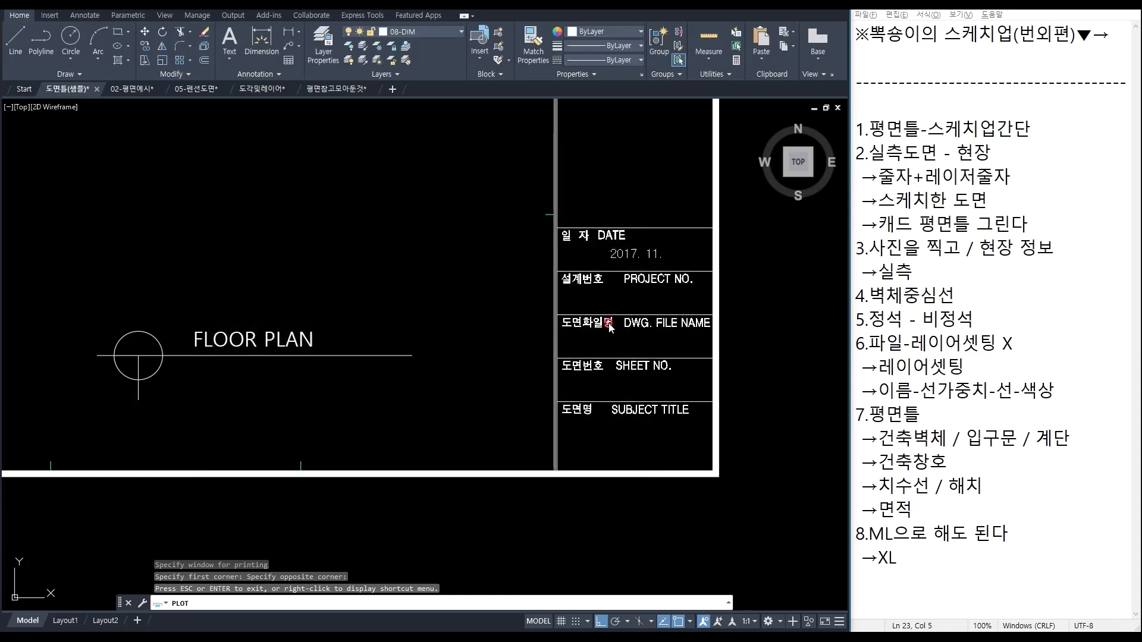
pyautogui.press('Escape')
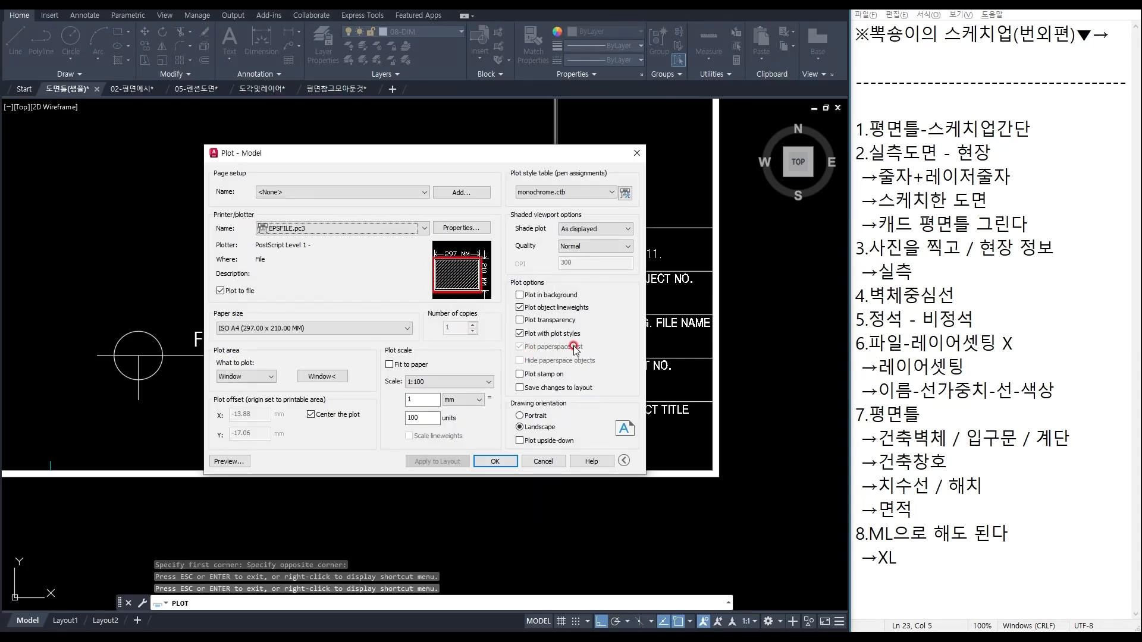
pyautogui.press('Escape')
pyautogui.scroll(-5, 581, 466)
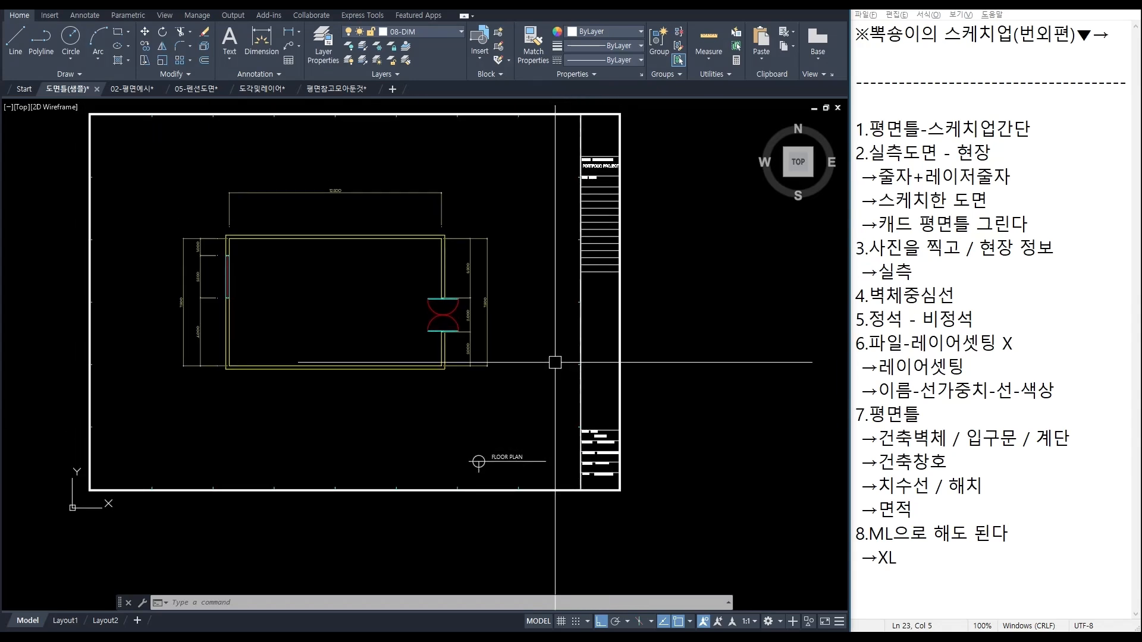
pyautogui.moveTo(555, 362); pyautogui.dragTo(587, 407, button='middle')
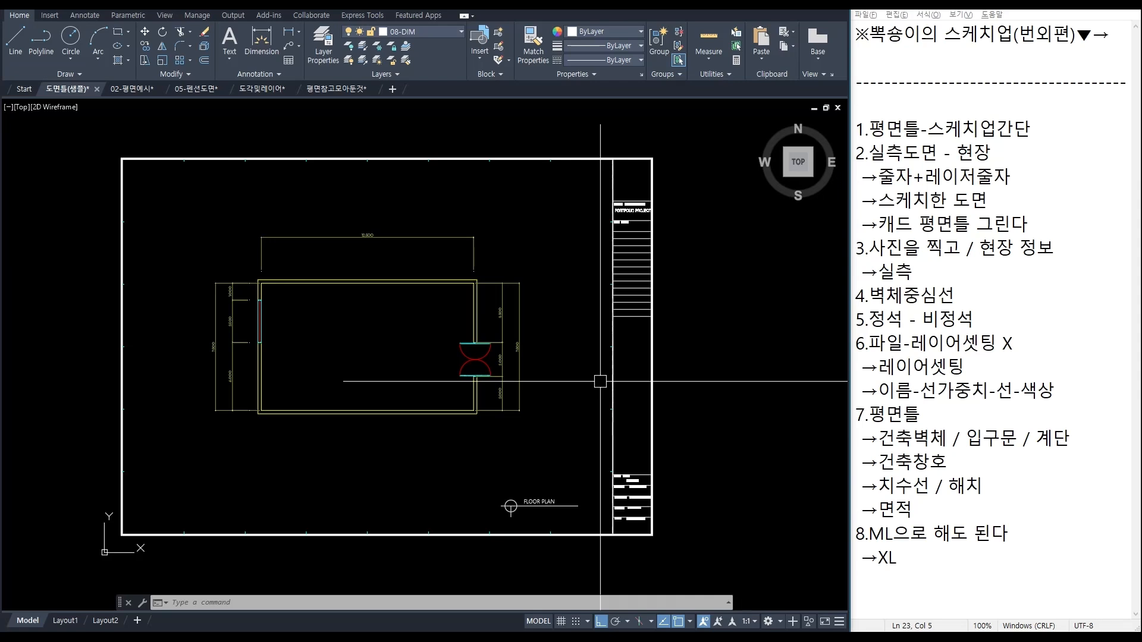
pyautogui.scroll(5, 330, 365)
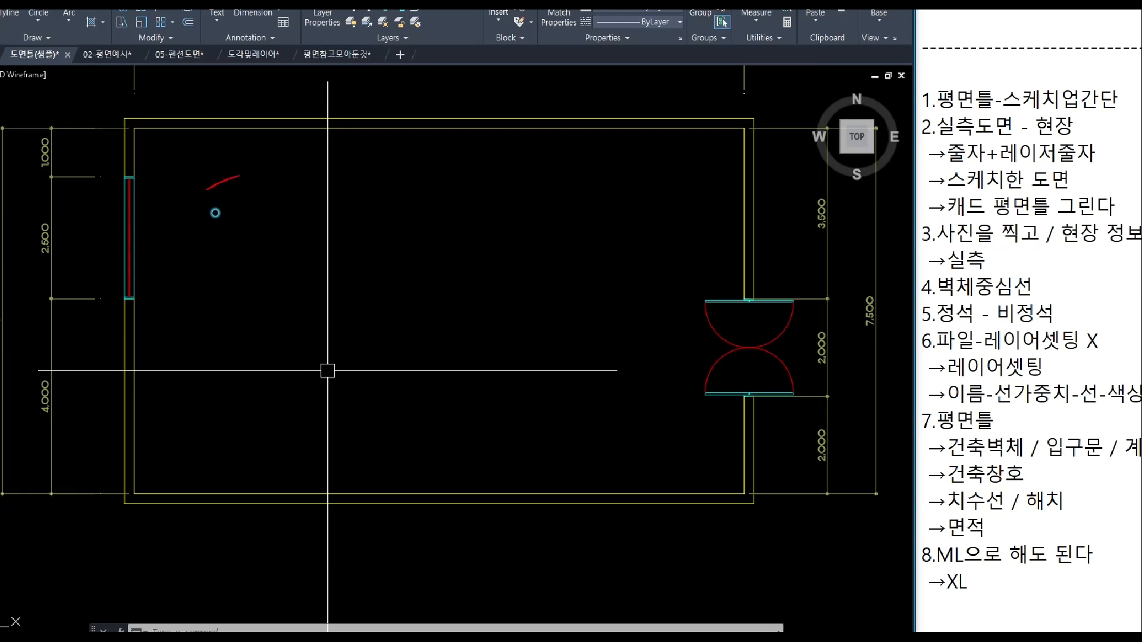
pyautogui.moveTo(216, 212); pyautogui.dragTo(275, 128)
pyautogui.moveTo(502, 179)
pyautogui.mouseDown()
pyautogui.moveTo(466, 247)
pyautogui.moveTo(550, 163)
pyautogui.mouseUp()
pyautogui.moveTo(312, 305); pyautogui.dragTo(276, 313)
pyautogui.moveTo(441, 370)
pyautogui.mouseDown()
pyautogui.moveTo(450, 416)
pyautogui.moveTo(463, 403)
pyautogui.mouseUp()
pyautogui.moveTo(586, 372); pyautogui.dragTo(659, 376)
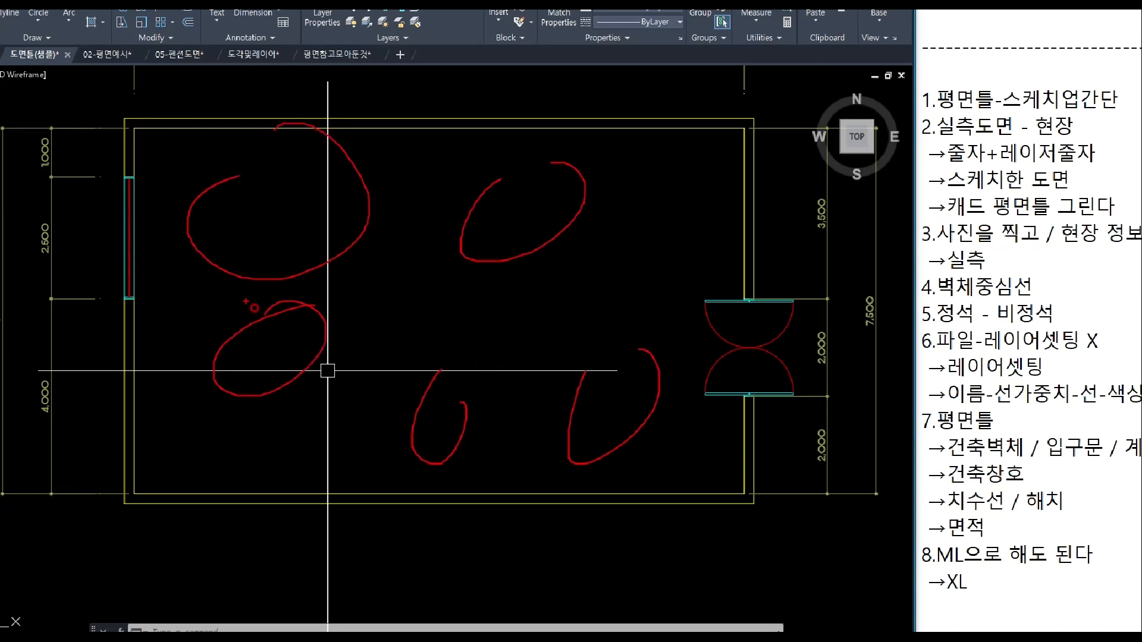
pyautogui.moveTo(191, 299); pyautogui.dragTo(388, 286)
pyautogui.moveTo(333, 135); pyautogui.dragTo(348, 295)
pyautogui.moveTo(454, 153); pyautogui.dragTo(478, 288)
pyautogui.moveTo(692, 170); pyautogui.dragTo(735, 434)
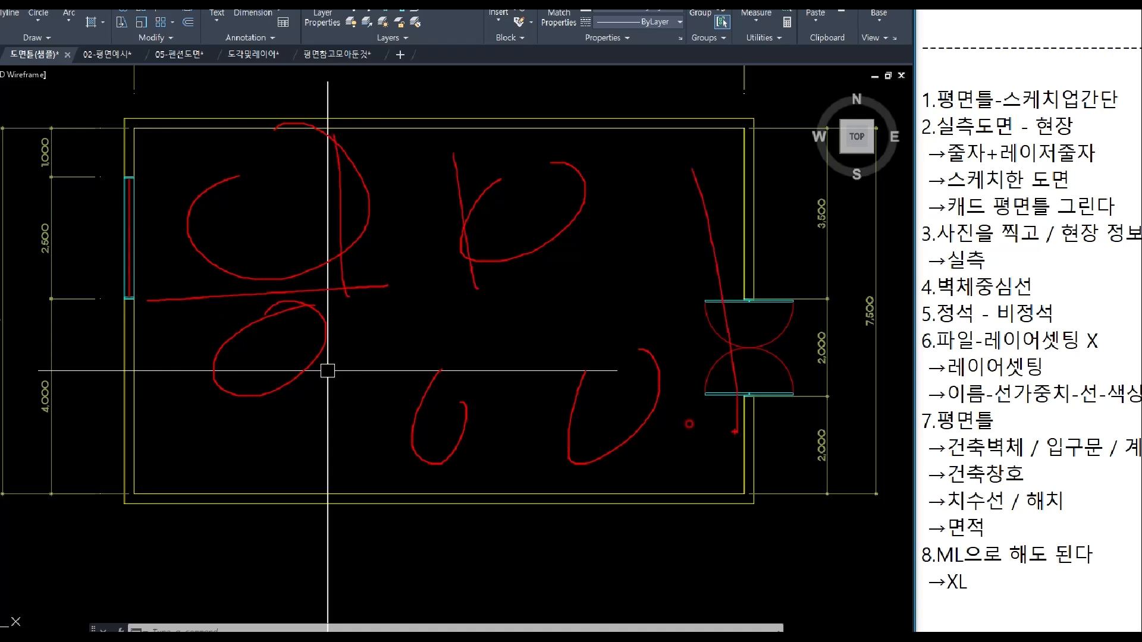
pyautogui.press('Escape')
pyautogui.scroll(-4, 647, 415)
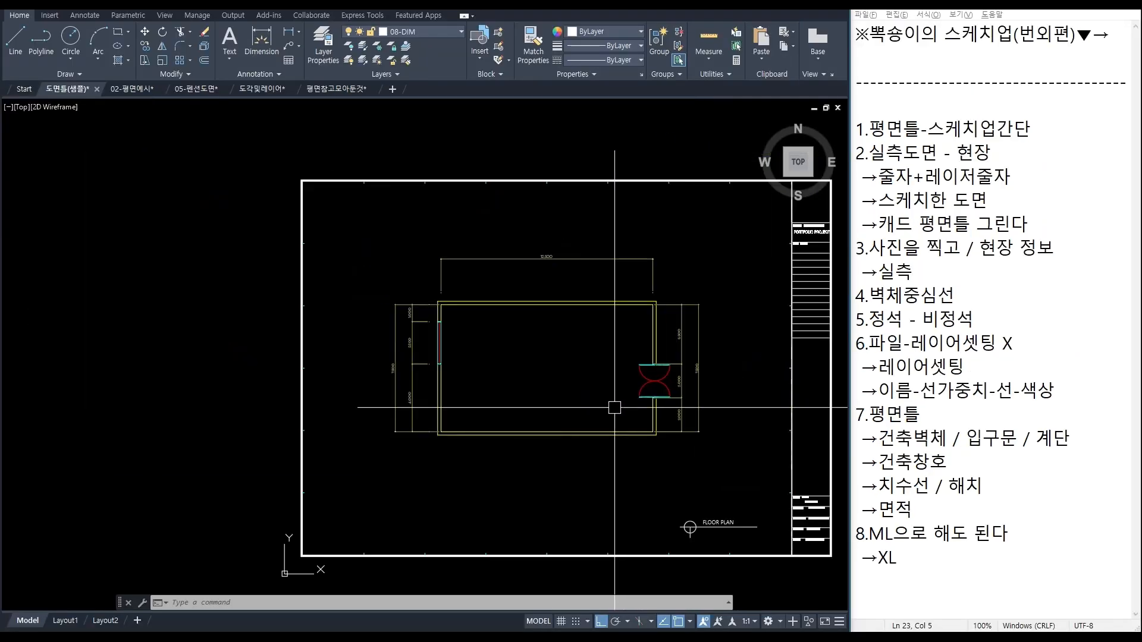
pyautogui.moveTo(647, 417); pyautogui.dragTo(496, 445, button='middle')
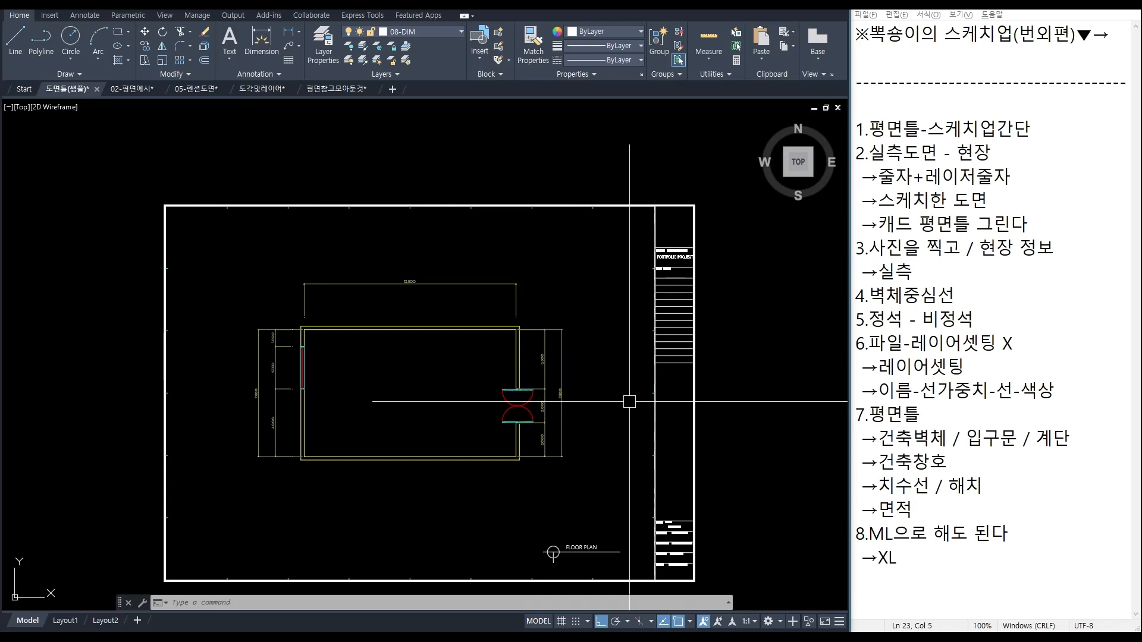
pyautogui.moveTo(675, 463); pyautogui.dragTo(666, 400, button='middle')
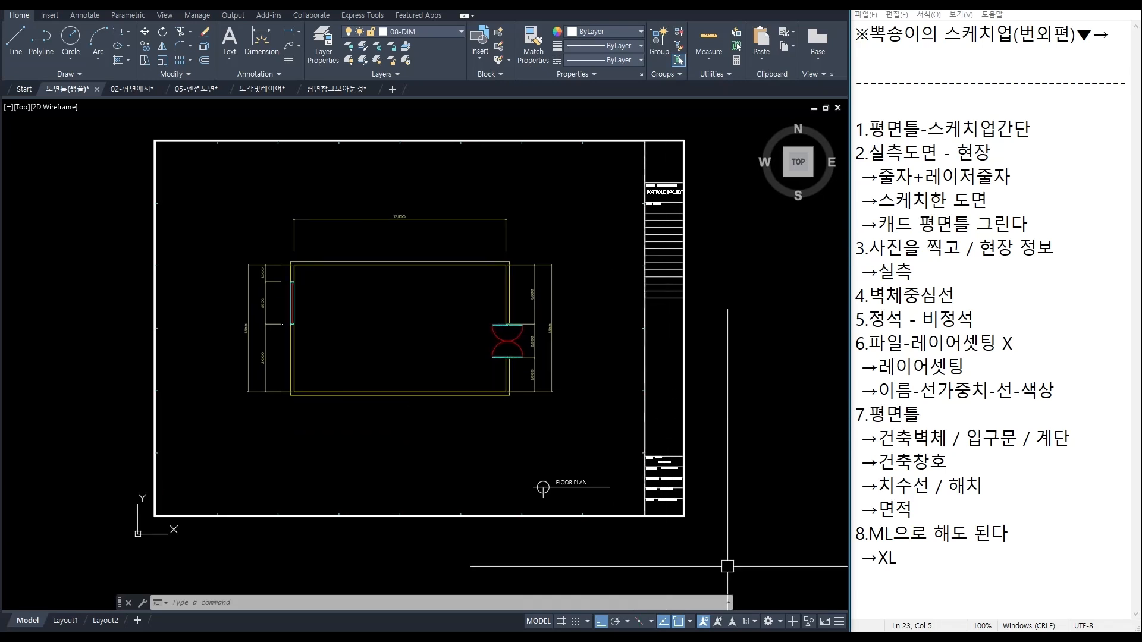
pyautogui.click(728, 566)
pyautogui.click(116, 455)
pyautogui.press('Delete')
pyautogui.moveTo(580, 342); pyautogui.dragTo(594, 372, button='middle')
pyautogui.hotkey('ctrl', 'z')
pyautogui.hotkey('ctrl', 'z')
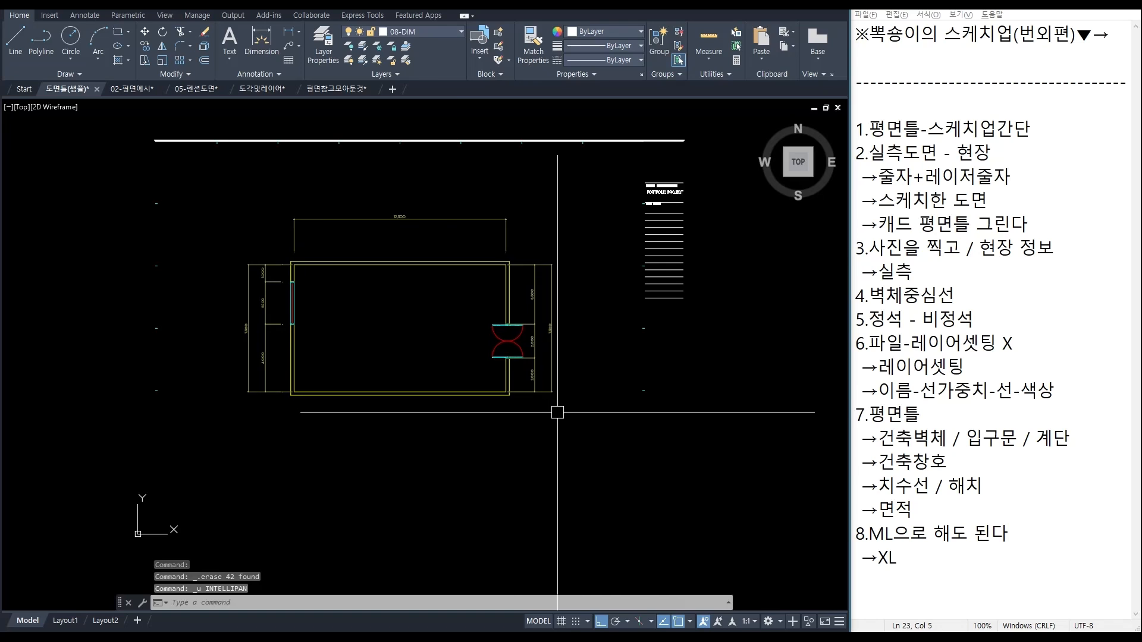
# Step: Copy the floor plan with its dimensions but without the sheet border, paste it into a new drawing and show all of it
pyautogui.click(582, 416)
pyautogui.click(214, 192)
pyautogui.hotkey('ctrl', 'c')
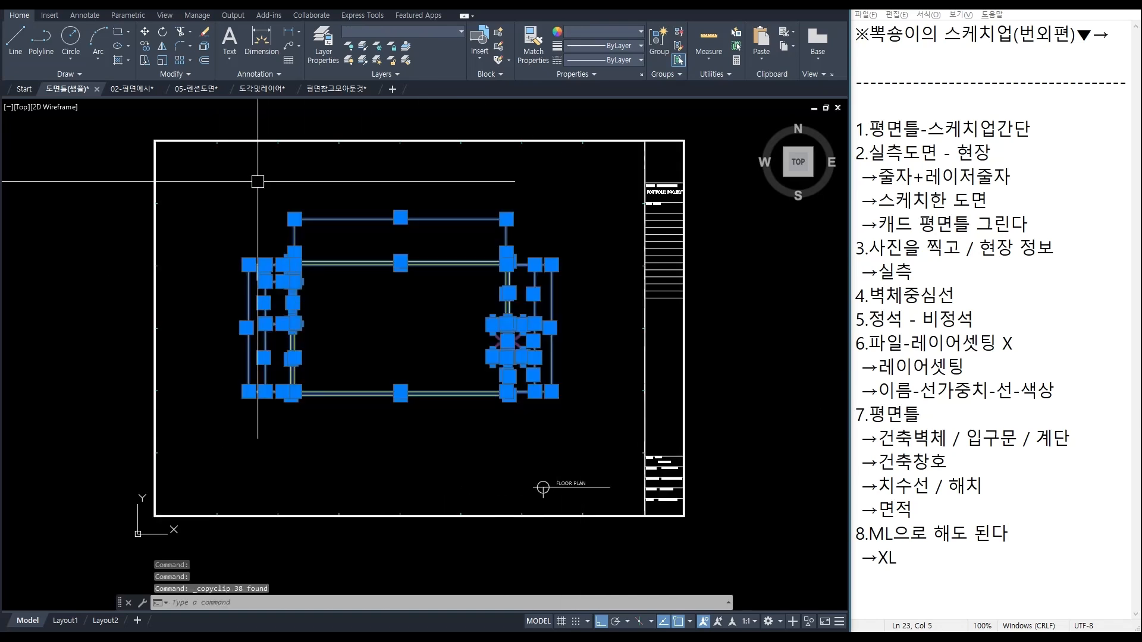
pyautogui.hotkey('ctrl', 'n')
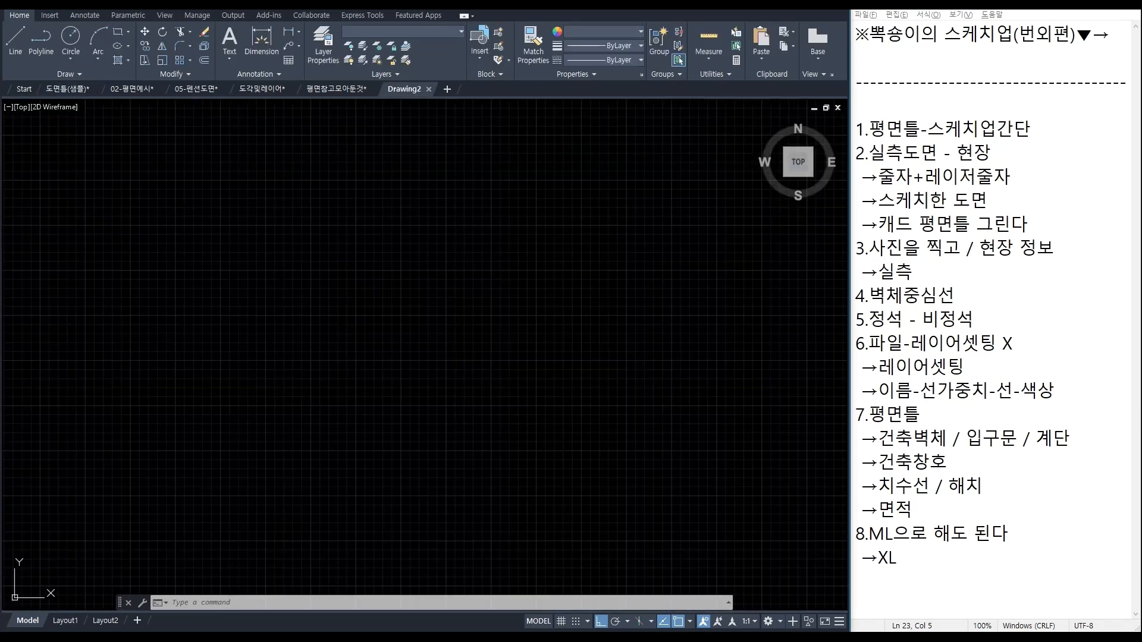
pyautogui.hotkey('ctrl', 'v')
pyautogui.click(226, 427)
pyautogui.write('z')
pyautogui.press('Return')
pyautogui.write('a')
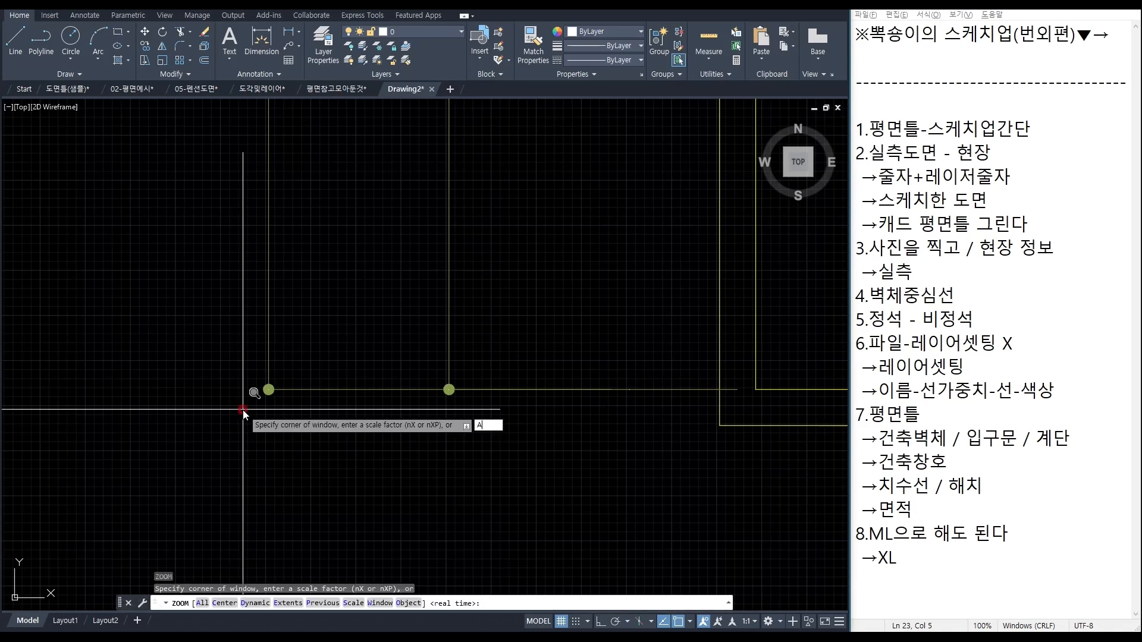
pyautogui.press('Return')
# Step: Turn off the grid and erase the swing arcs of the double door in the pasted plan
pyautogui.scroll(-4, 273, 428)
pyautogui.moveTo(415, 486)
pyautogui.mouseDown(button='middle')
pyautogui.moveTo(388, 461)
pyautogui.moveTo(397, 389)
pyautogui.mouseUp(button='middle')
pyautogui.scroll(2, 371, 326)
pyautogui.press('F7')
pyautogui.click(565, 236)
pyautogui.click(539, 204)
pyautogui.press('Delete')
pyautogui.click(557, 360)
pyautogui.click(511, 333)
pyautogui.press('Delete')
# Step: Erase the dimensions above the plan and along its left side
pyautogui.moveTo(440, 287); pyautogui.dragTo(503, 362, button='middle')
pyautogui.click(576, 230)
pyautogui.click(181, 145)
pyautogui.press('Delete')
pyautogui.click(174, 523)
pyautogui.click(98, 262)
pyautogui.press('Delete')
# Step: Erase the window and its frame pieces from the opening in the left wall
pyautogui.scroll(4, 169, 312)
pyautogui.click(325, 415)
pyautogui.click(170, 337)
pyautogui.press('Delete')
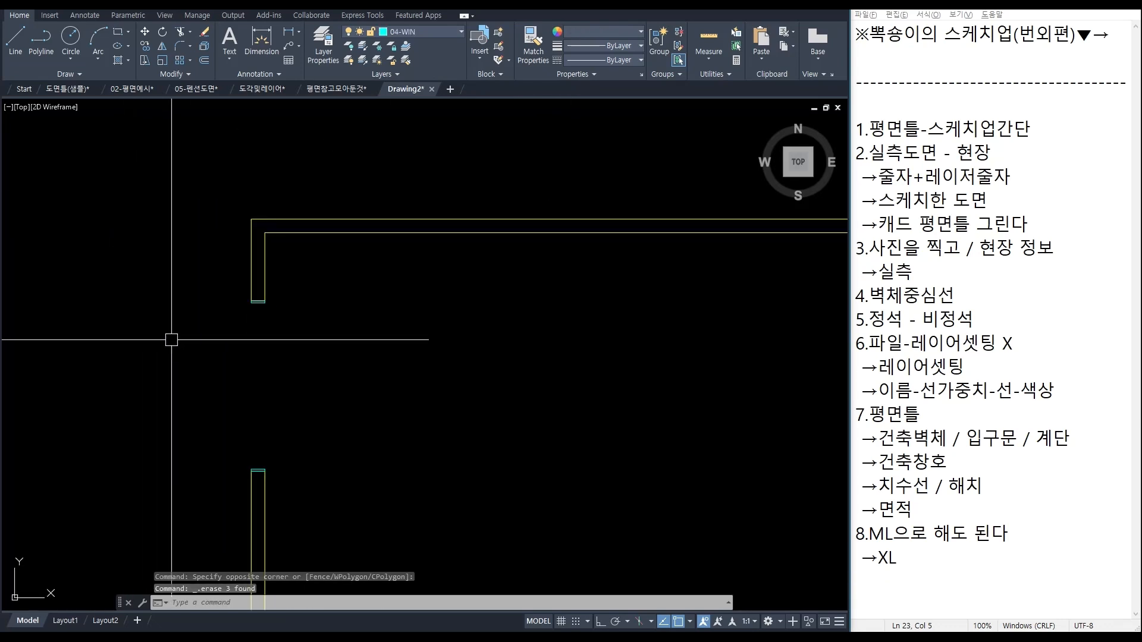
pyautogui.scroll(3, 257, 473)
pyautogui.scroll(-3, 298, 461)
pyautogui.scroll(2, 315, 321)
pyautogui.click(301, 248)
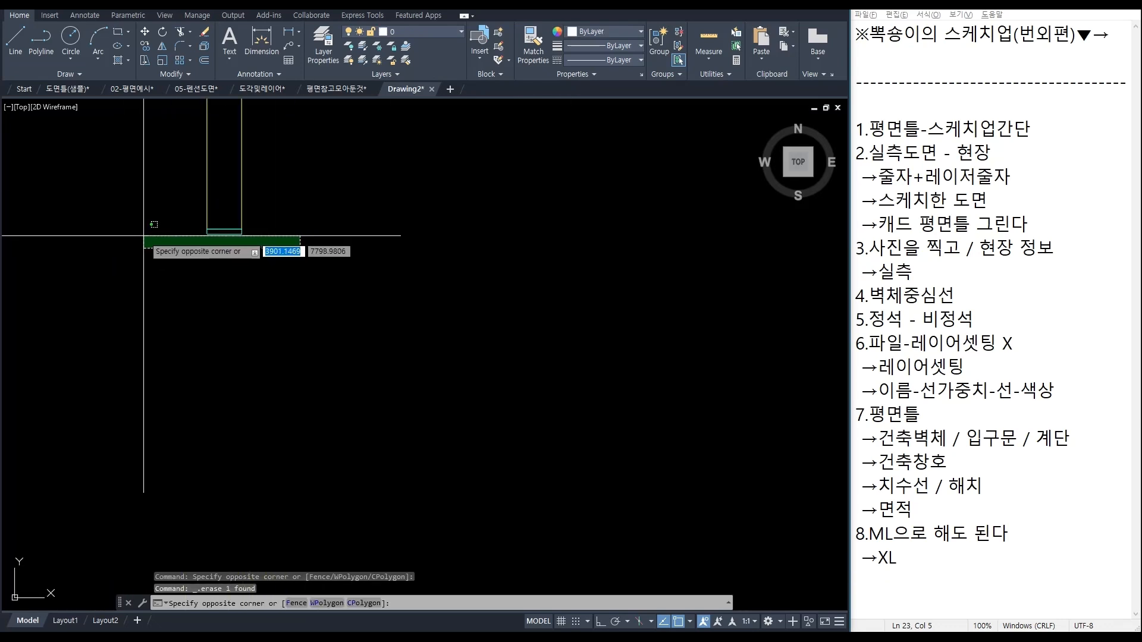
pyautogui.click(145, 234)
pyautogui.press('Delete')
# Step: Erase the dimensions along the right side of the plan
pyautogui.scroll(-5, 624, 369)
pyautogui.scroll(1, 668, 380)
pyautogui.click(663, 280)
pyautogui.click(595, 428)
pyautogui.press('Delete')
# Step: Erase the door leaves and the remaining frame pieces at the right wall's opening, keeping only the wall outlines
pyautogui.click(559, 336)
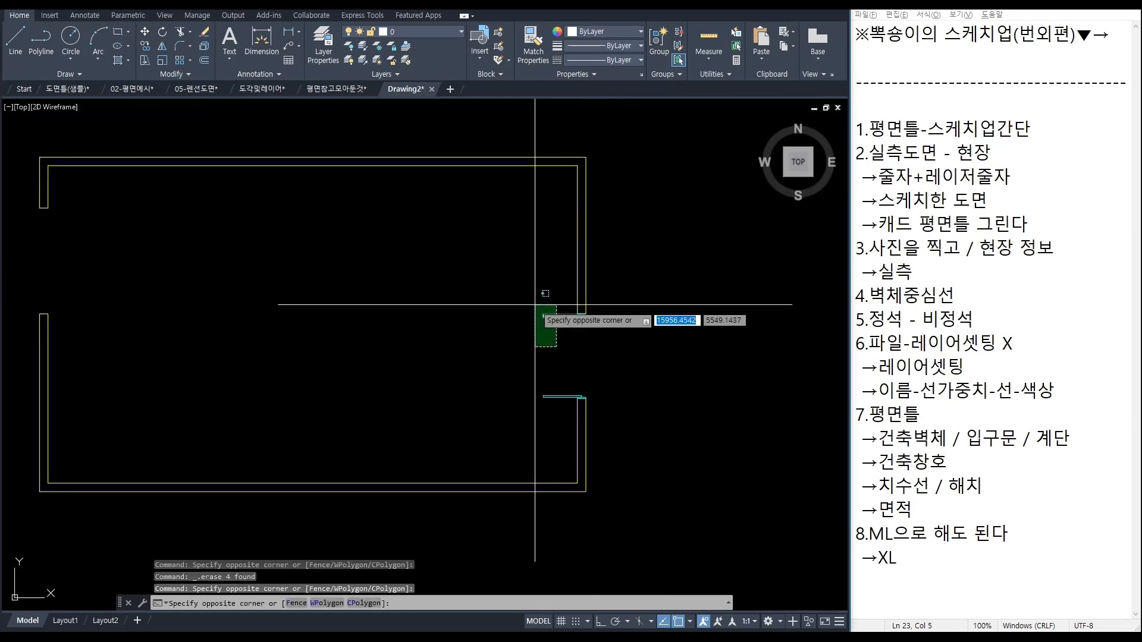
pyautogui.click(535, 300)
pyautogui.press('Delete')
pyautogui.scroll(4, 575, 396)
pyautogui.scroll(3, 610, 406)
pyautogui.click(688, 415)
pyautogui.click(536, 376)
pyautogui.press('Delete')
pyautogui.scroll(-4, 553, 359)
pyautogui.moveTo(574, 238); pyautogui.dragTo(564, 349, button='middle')
pyautogui.scroll(3, 575, 312)
pyautogui.click(602, 248)
pyautogui.click(439, 215)
pyautogui.press('Delete')
pyautogui.scroll(-4, 417, 298)
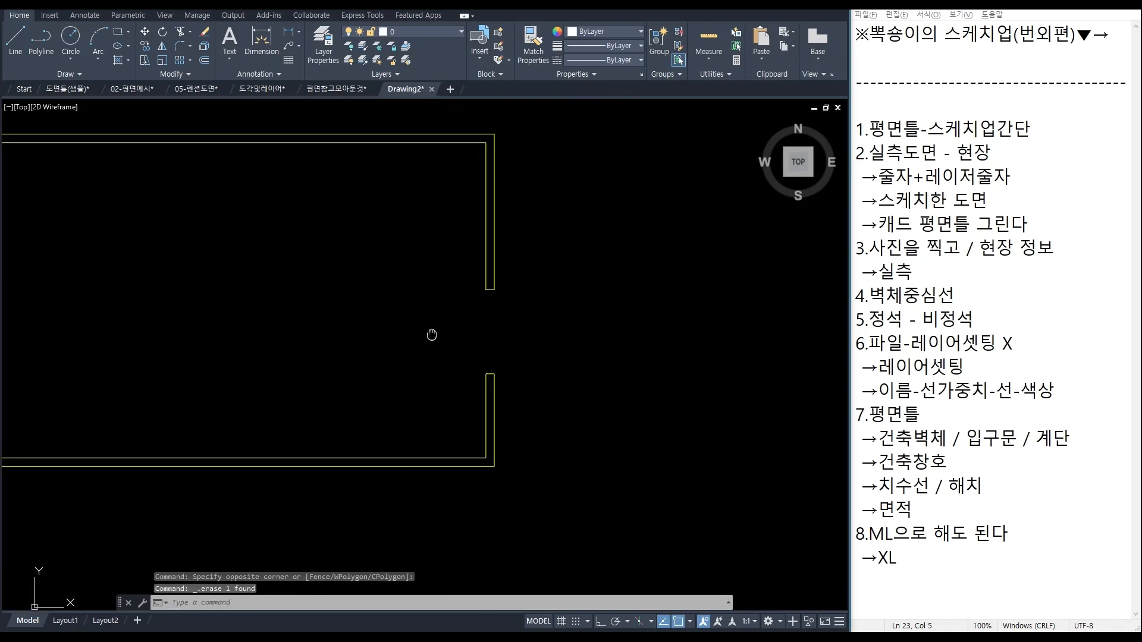
pyautogui.moveTo(563, 336); pyautogui.dragTo(516, 380, button='middle')
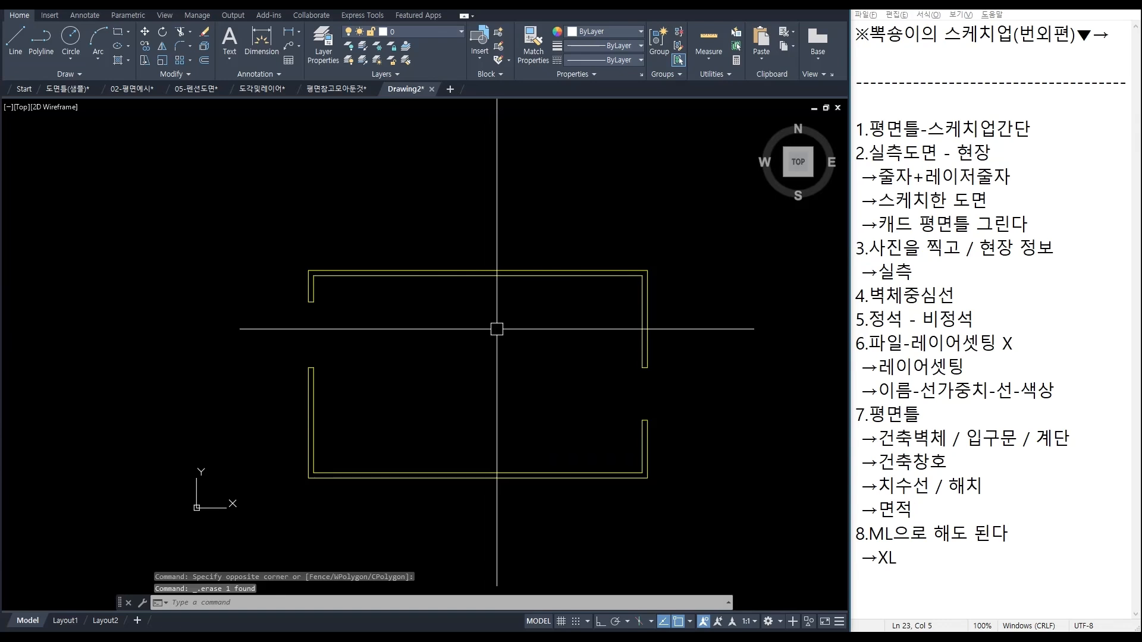
# Step: Save the walls-only drawing to the desktop as 0000000 in AutoCAD 2000/LT2000 Drawing format
pyautogui.click(13, 6)
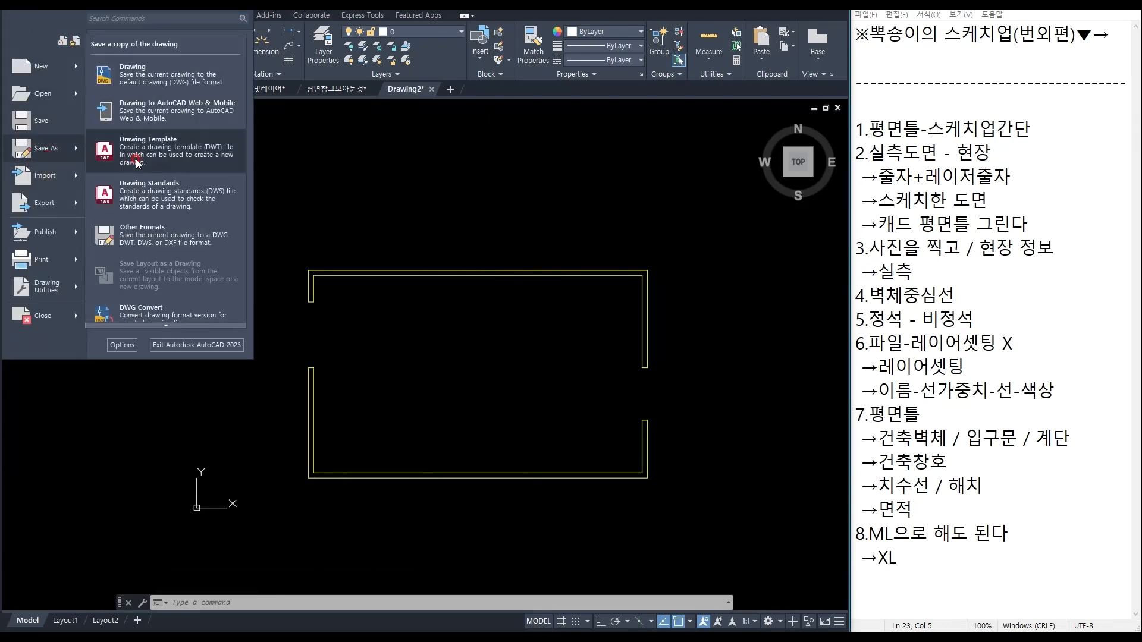
pyautogui.click(53, 162)
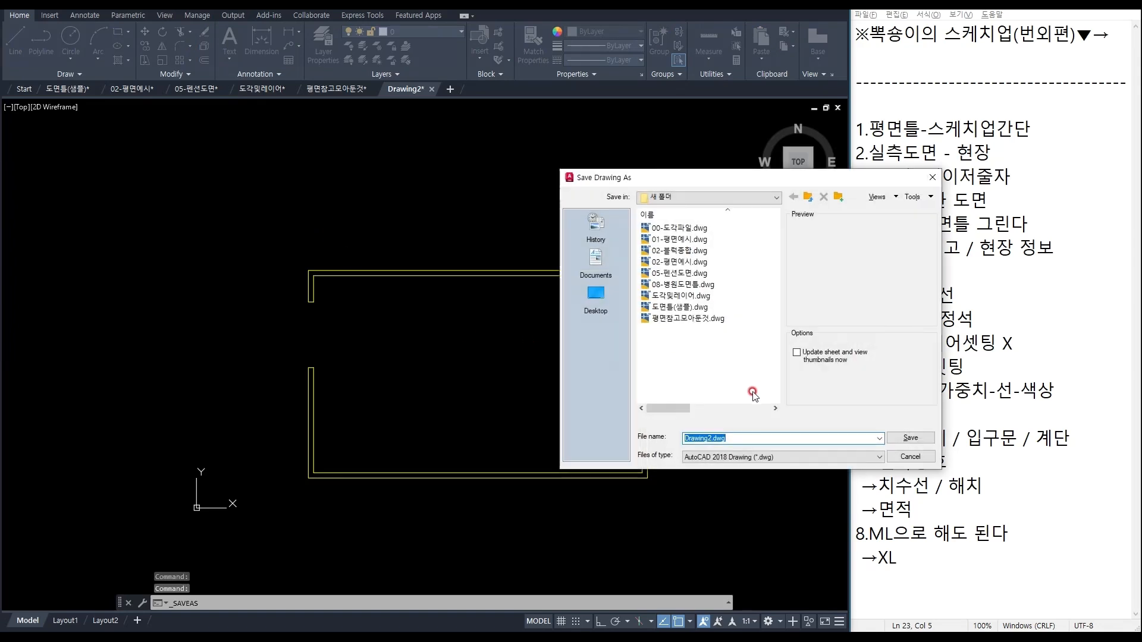
pyautogui.click(690, 198)
pyautogui.click(690, 209)
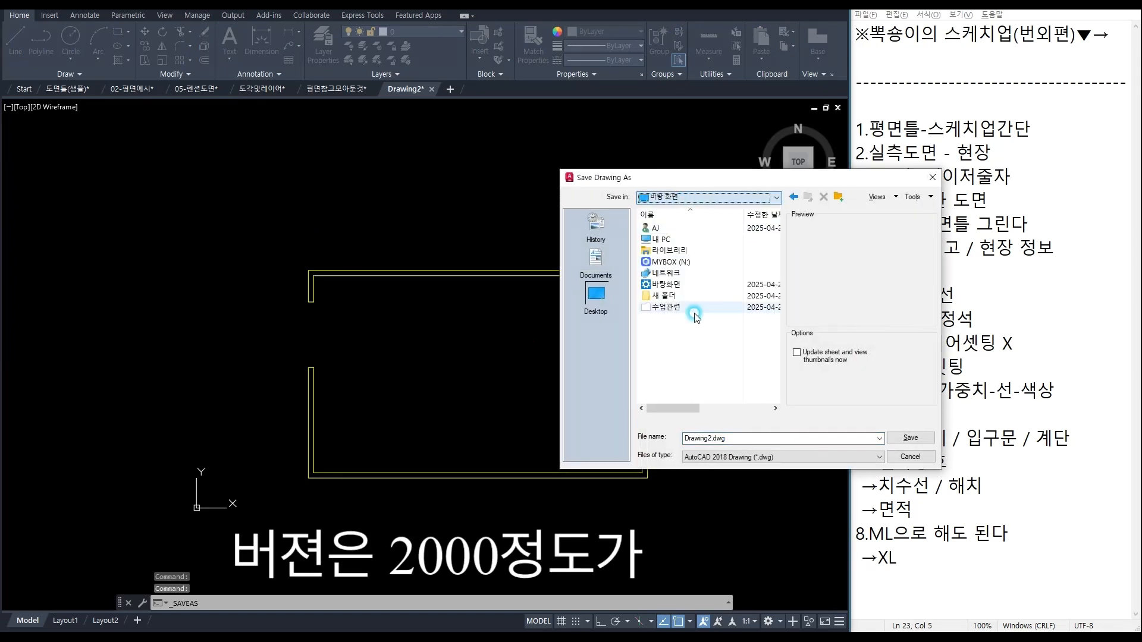
pyautogui.click(773, 457)
pyautogui.click(739, 509)
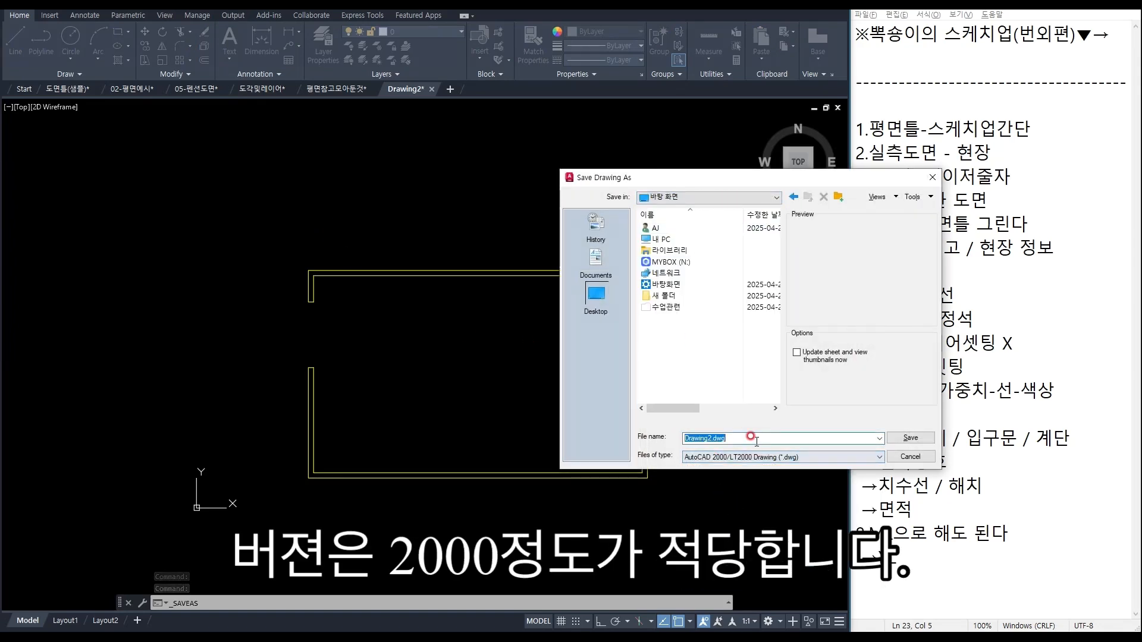
pyautogui.write('0000000')
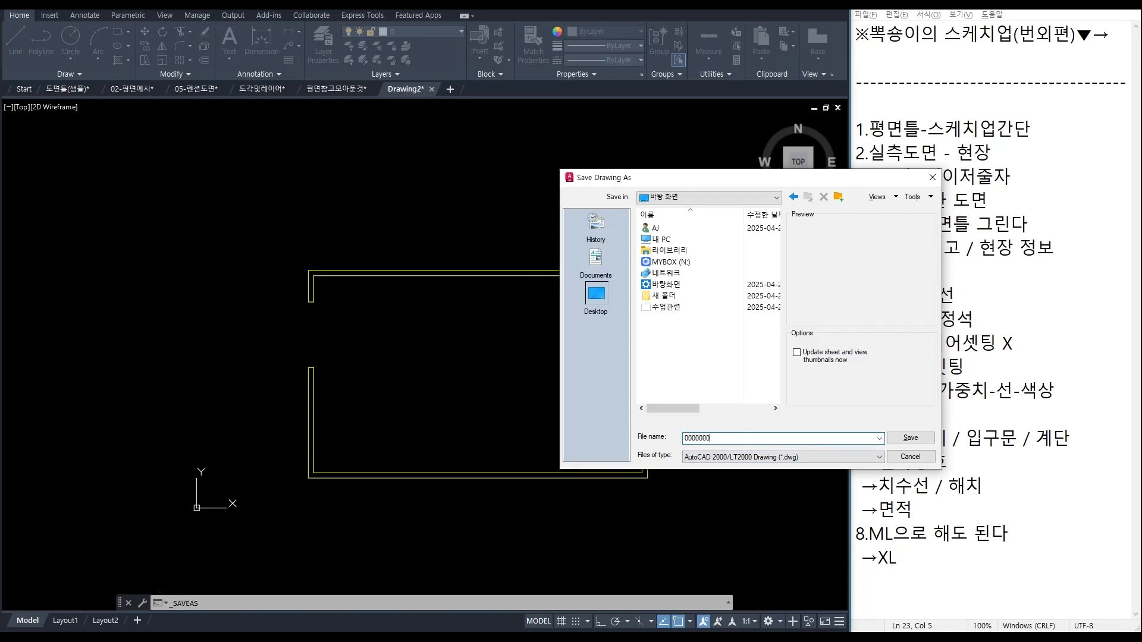
pyautogui.press('Return')
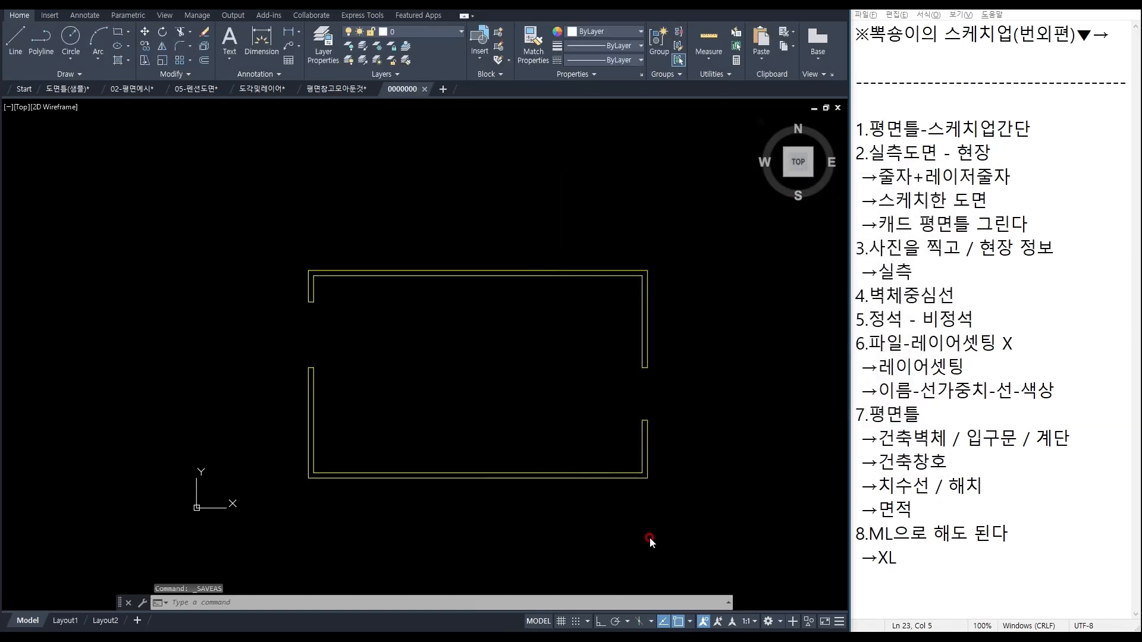
# Step: Switch to SketchUp and delete the default human figure from the empty model
pyautogui.hotkey('alt', 'Tab')
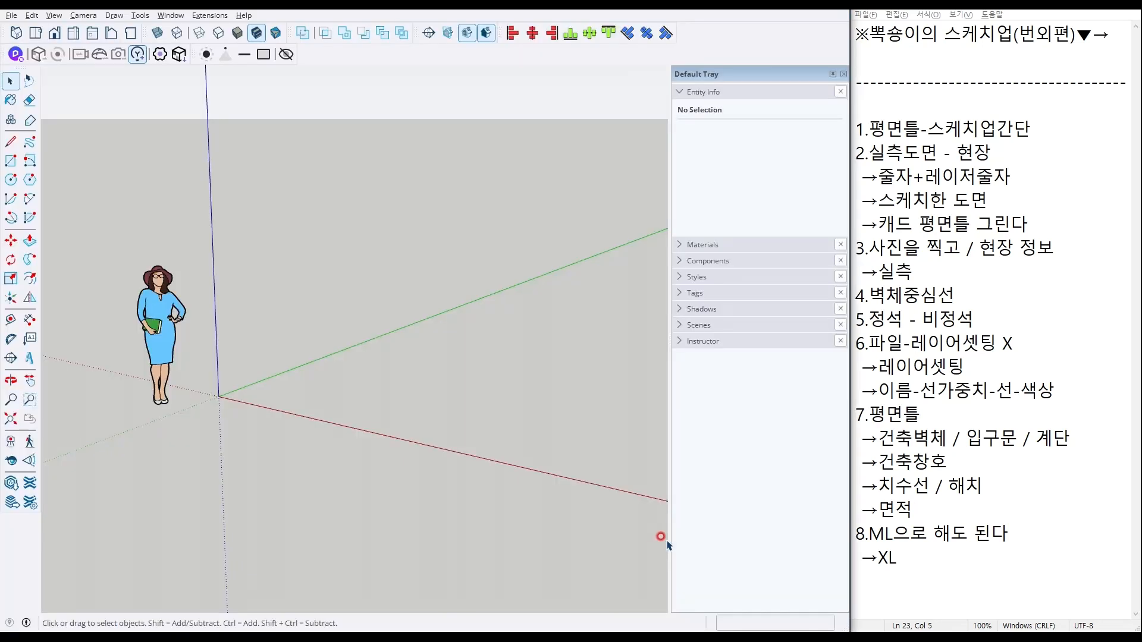
pyautogui.hotkey('ctrl', 'a')
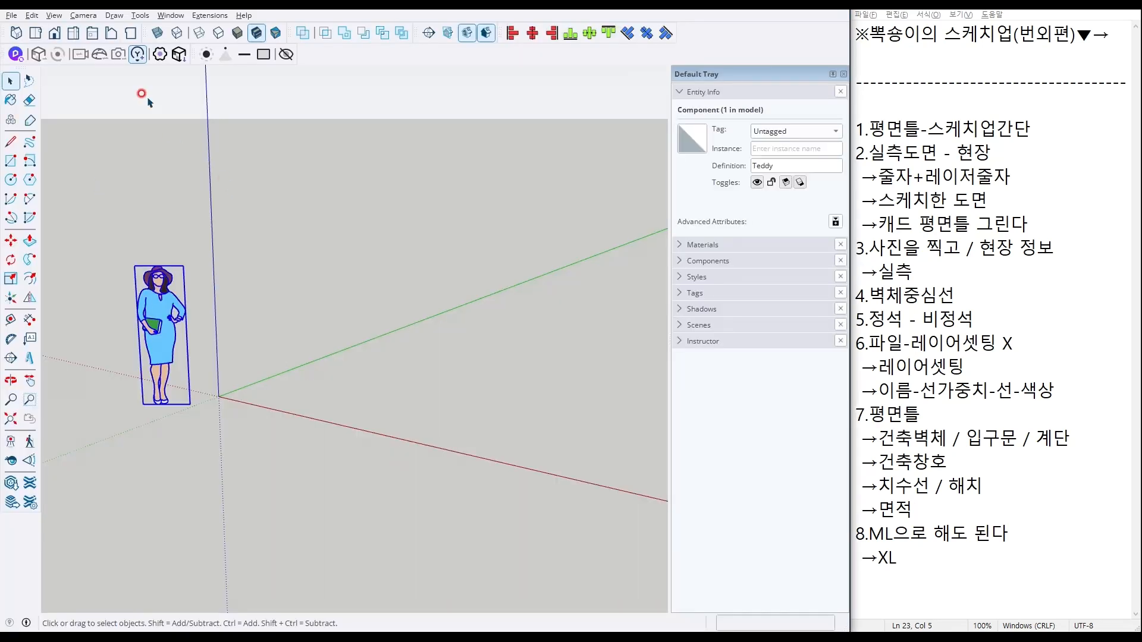
pyautogui.press('Delete')
# Step: Import the 0000000.dwg floor plan from the desktop into the model
pyautogui.click(11, 16)
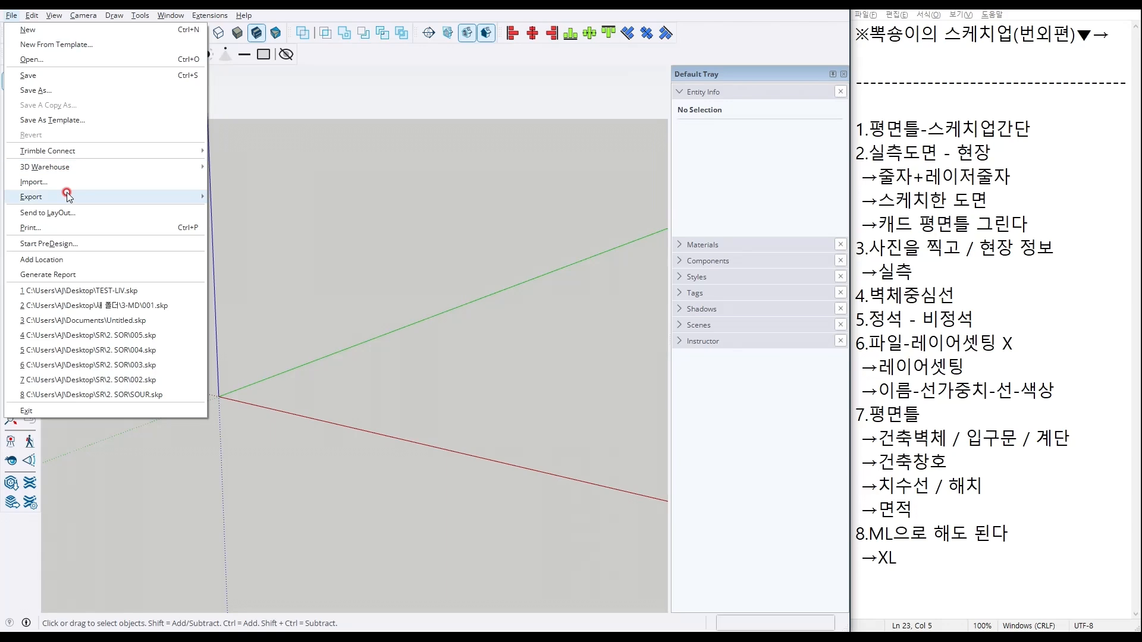
pyautogui.click(64, 183)
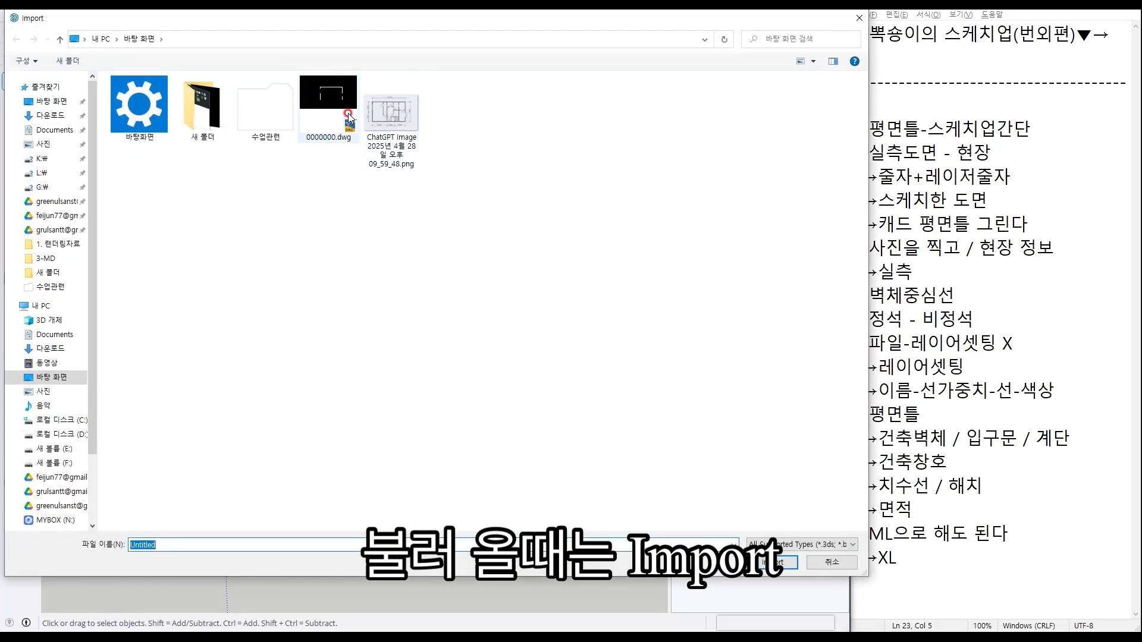
pyautogui.doubleClick(344, 110)
pyautogui.click(488, 401)
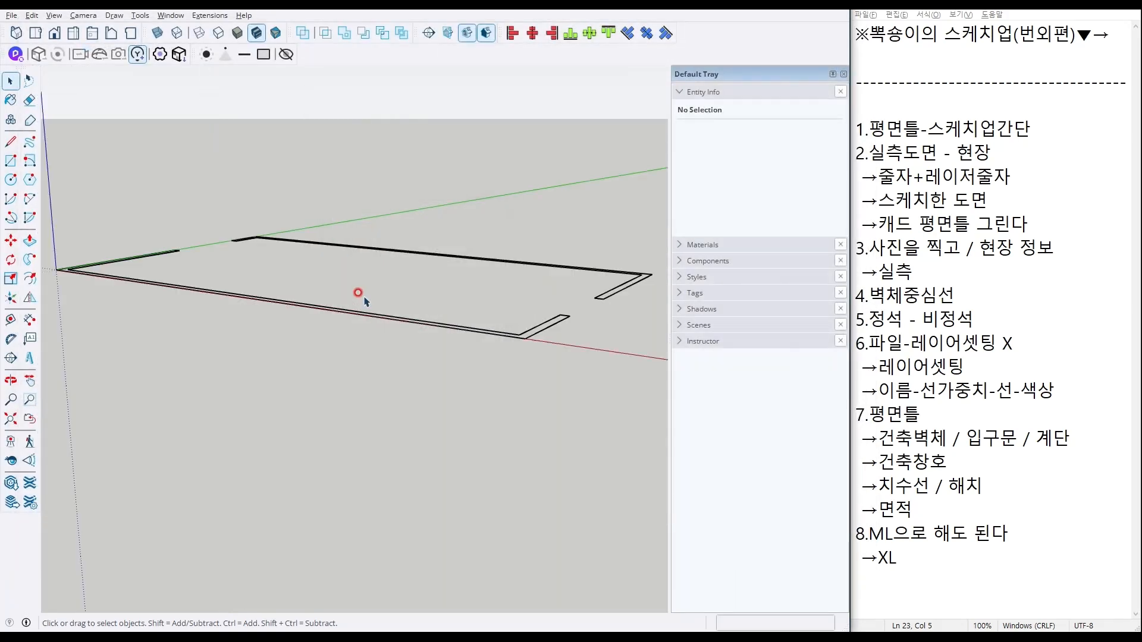
# Step: Rename the imported 01-WALL tag as 00-DWG and set its dashes to Default
pyautogui.moveTo(367, 306); pyautogui.dragTo(546, 551, button='middle')
pyautogui.scroll(-2, 546, 551)
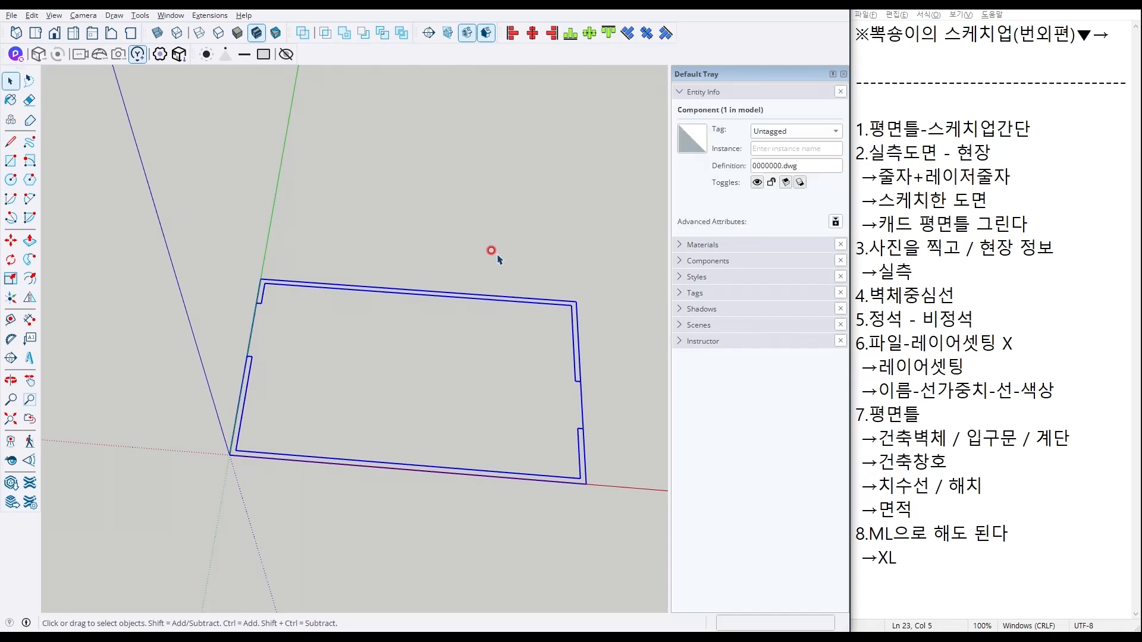
pyautogui.click(710, 92)
pyautogui.click(701, 156)
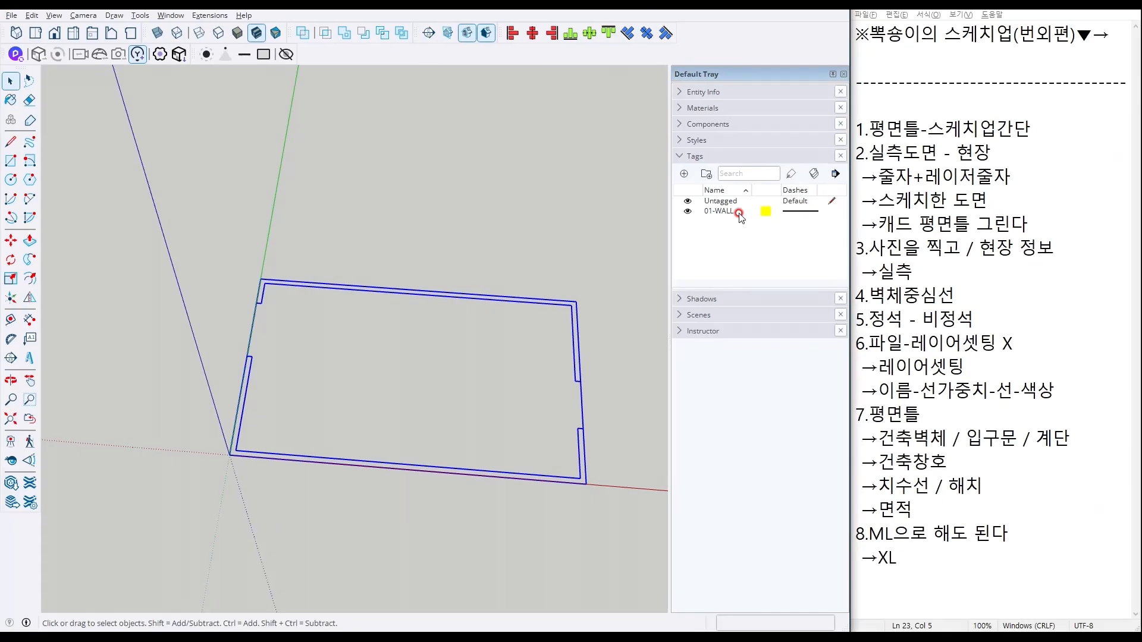
pyautogui.doubleClick(739, 213)
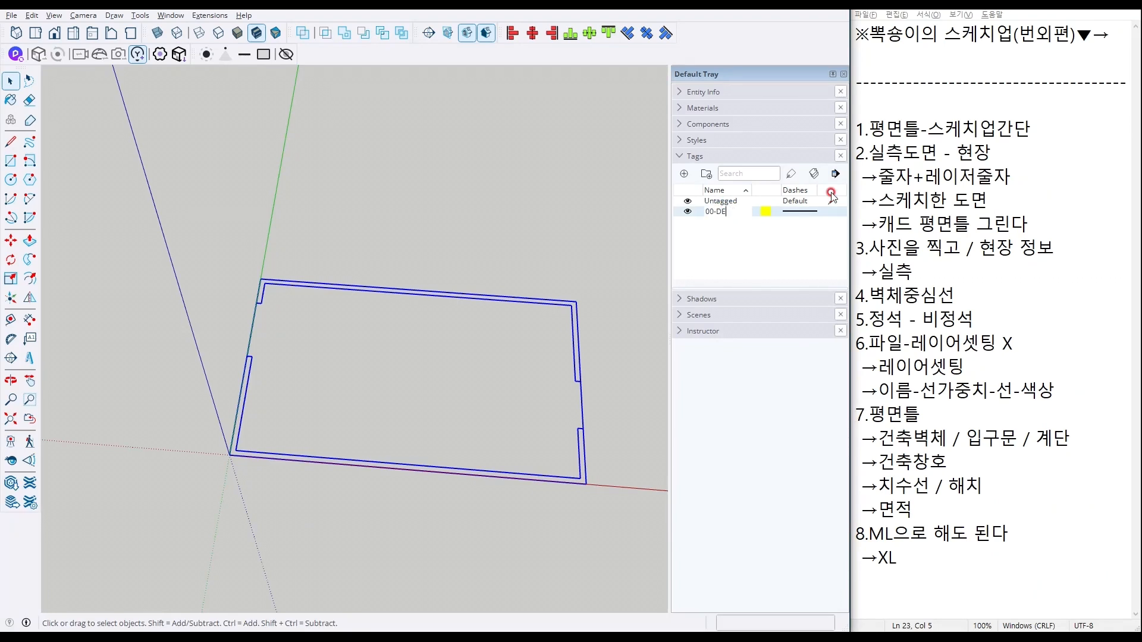
pyautogui.press('Return')
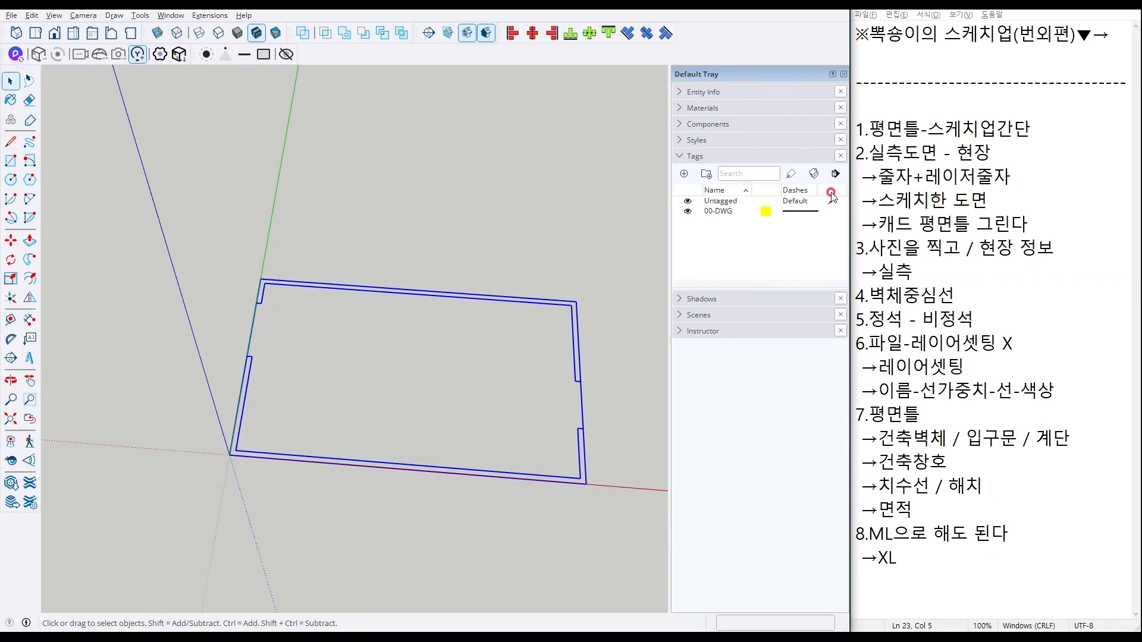
pyautogui.click(801, 218)
pyautogui.click(792, 225)
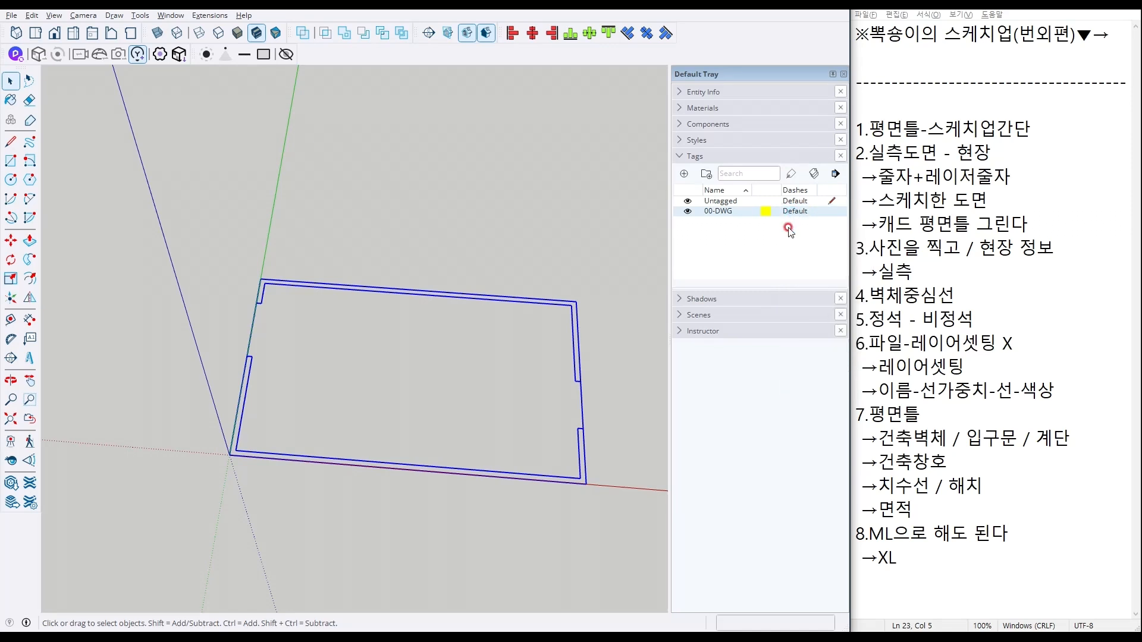
# Step: Switch to the top view and lock the imported floor plan component
pyautogui.moveTo(365, 262); pyautogui.dragTo(444, 242, button='middle')
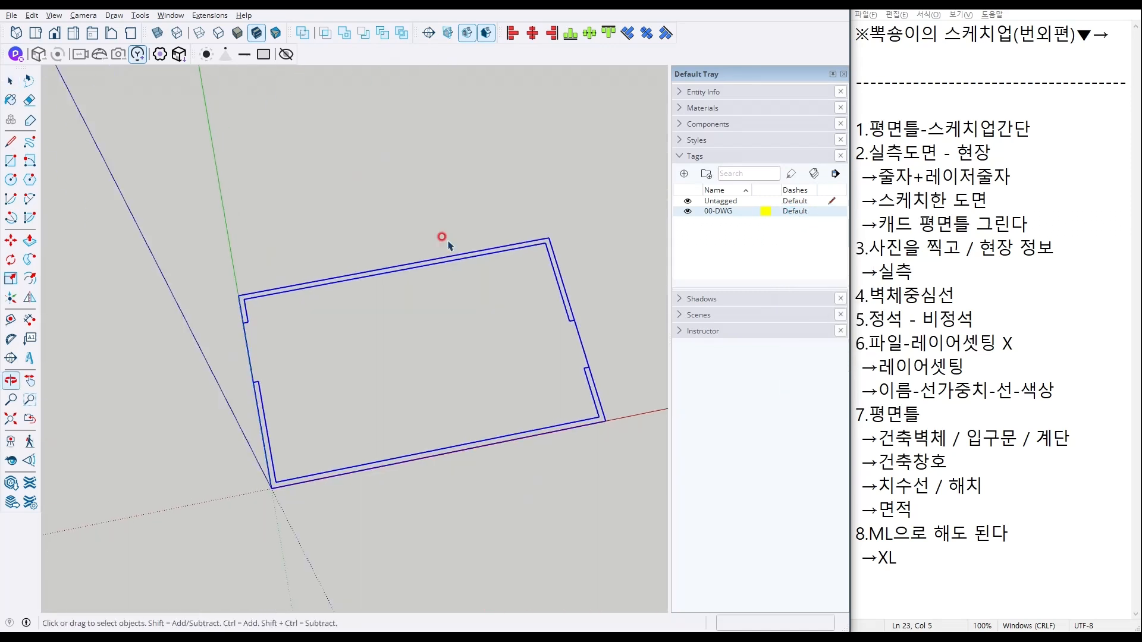
pyautogui.click(39, 35)
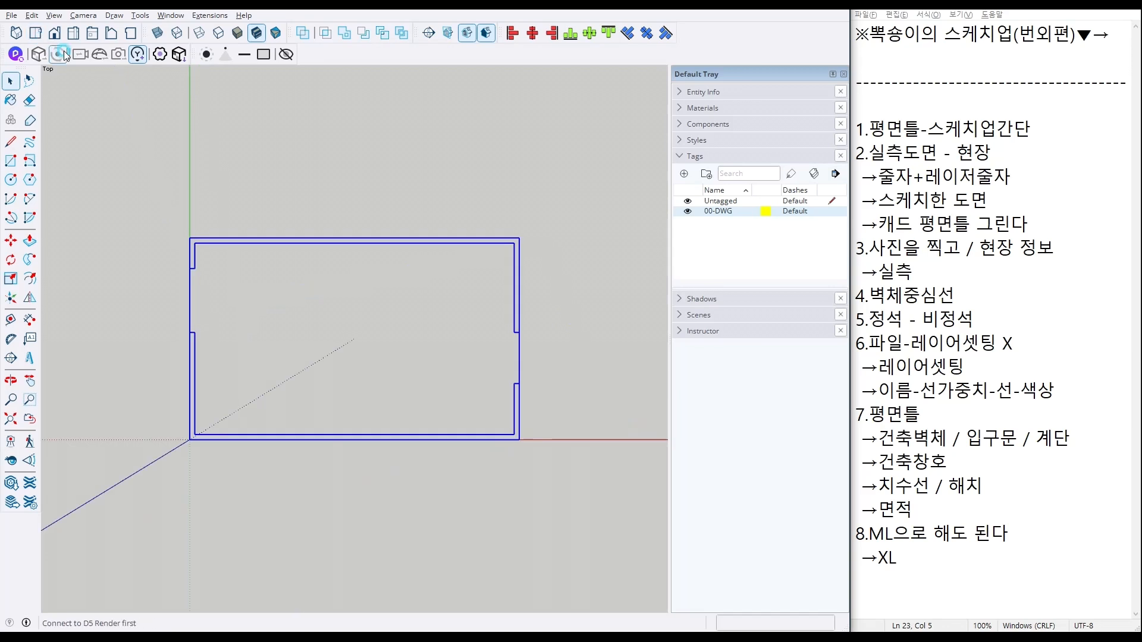
pyautogui.rightClick(517, 254)
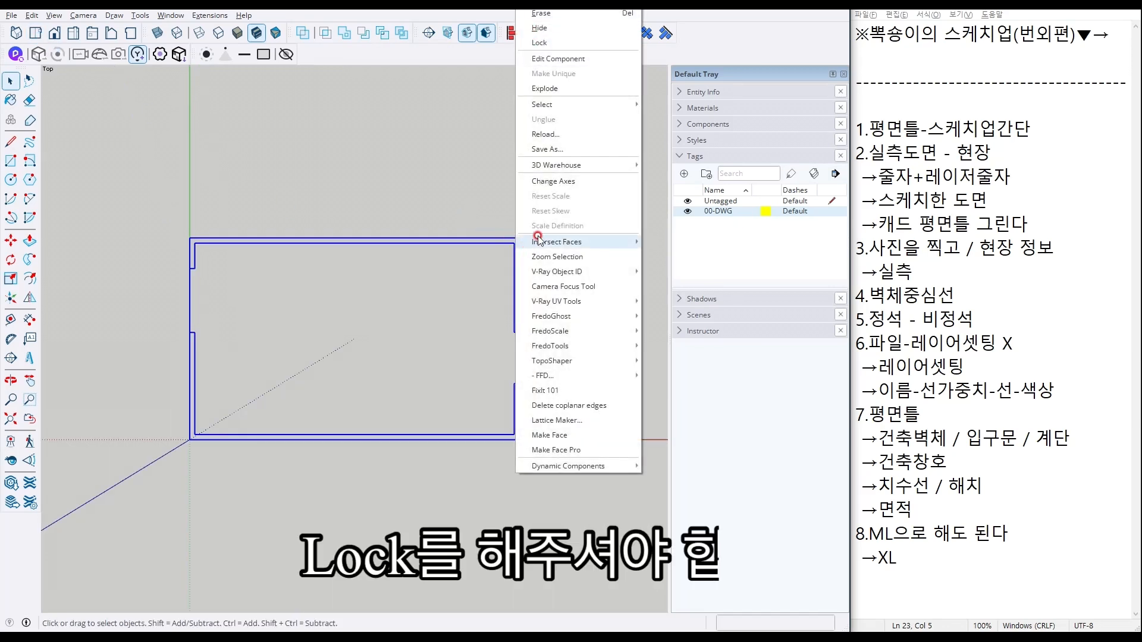
pyautogui.click(557, 45)
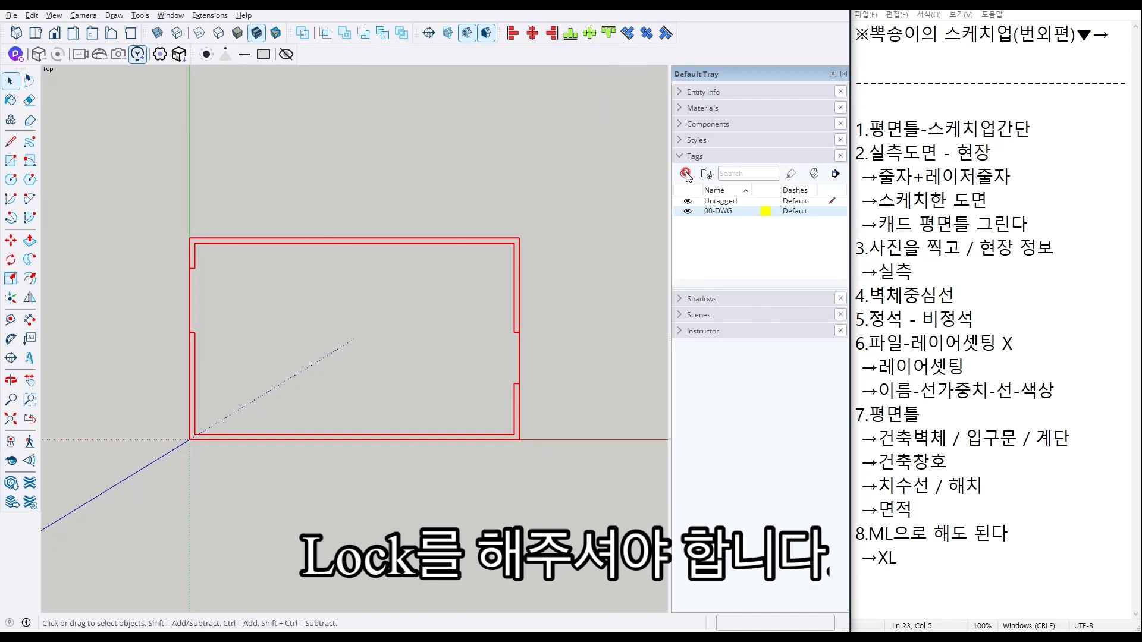
# Step: Add a tag named 01-벽체, make it the active tag and clear the selection
pyautogui.click(684, 173)
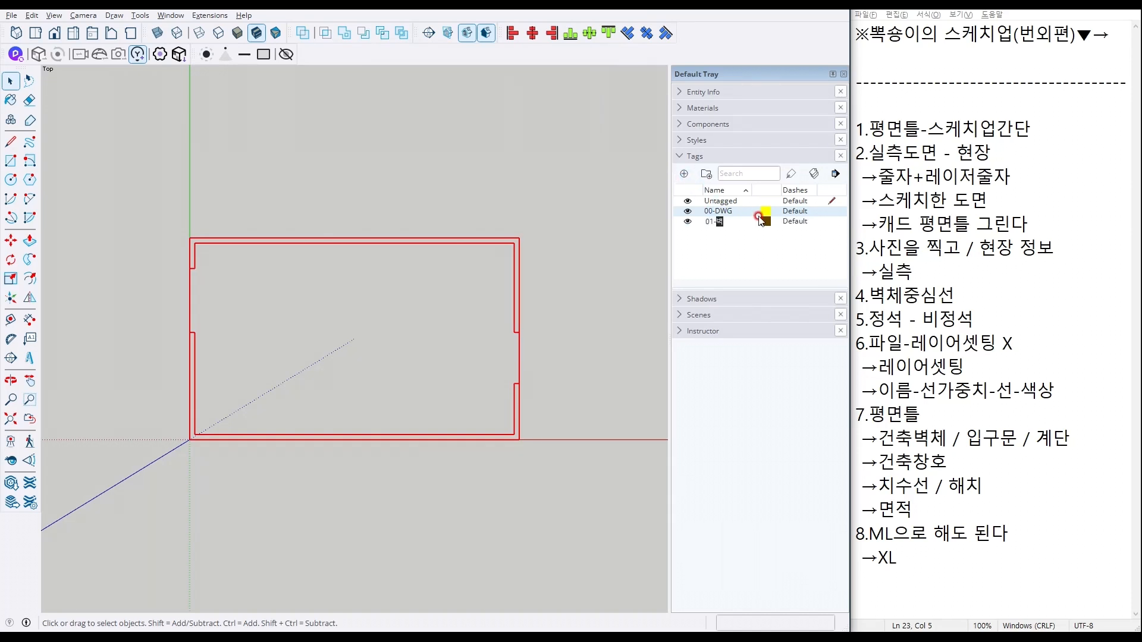
pyautogui.click(830, 224)
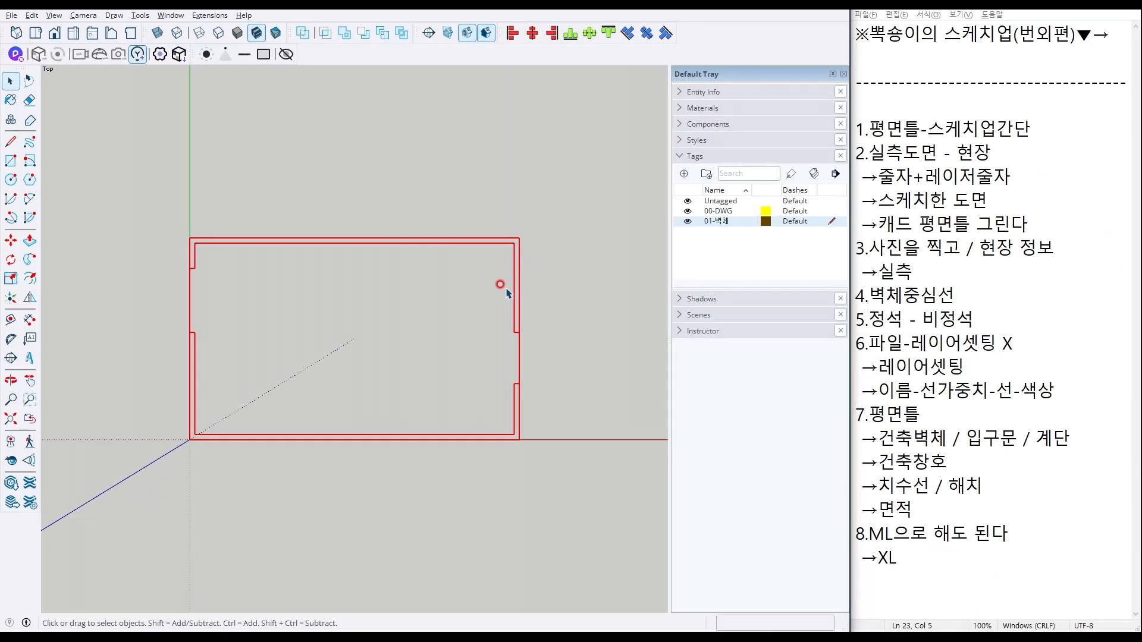
pyautogui.click(461, 280)
pyautogui.click(348, 274)
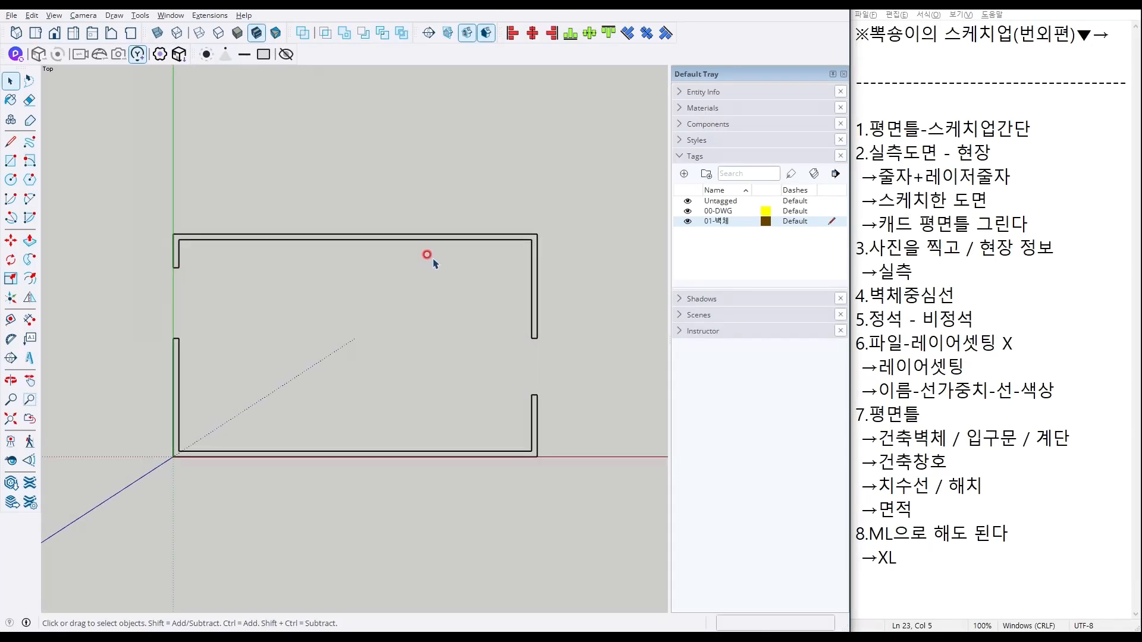
# Step: Draw rectangle faces over the upper-left wall stub, the upper long wall and the upper-right wall section, following the plan outline
pyautogui.scroll(3, 177, 257)
pyautogui.press('r')
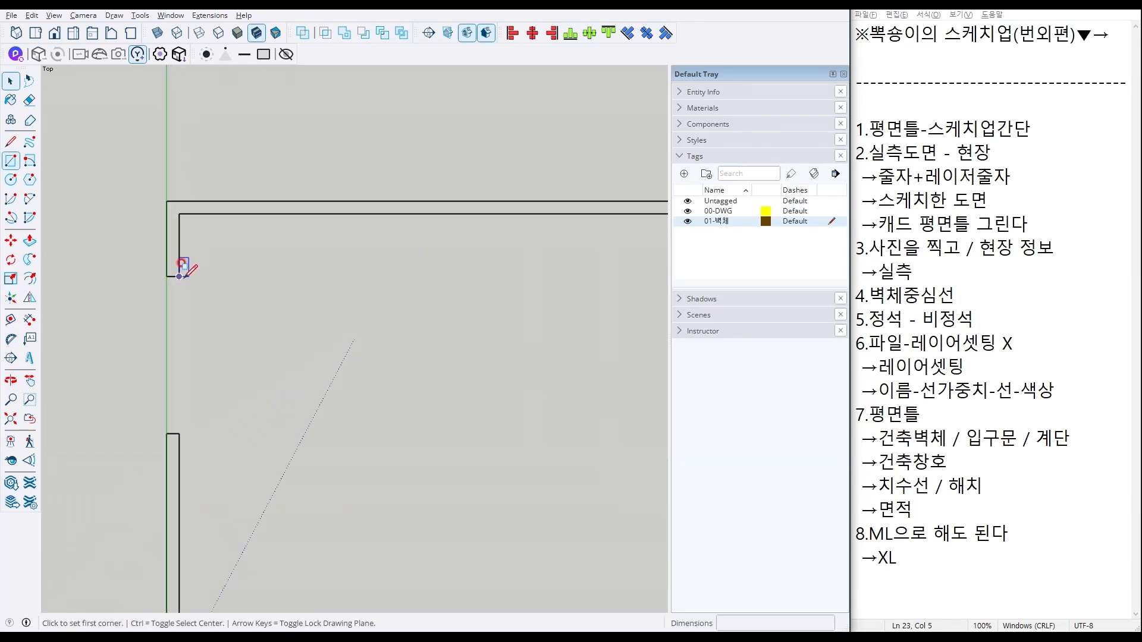
pyautogui.click(179, 277)
pyautogui.click(167, 201)
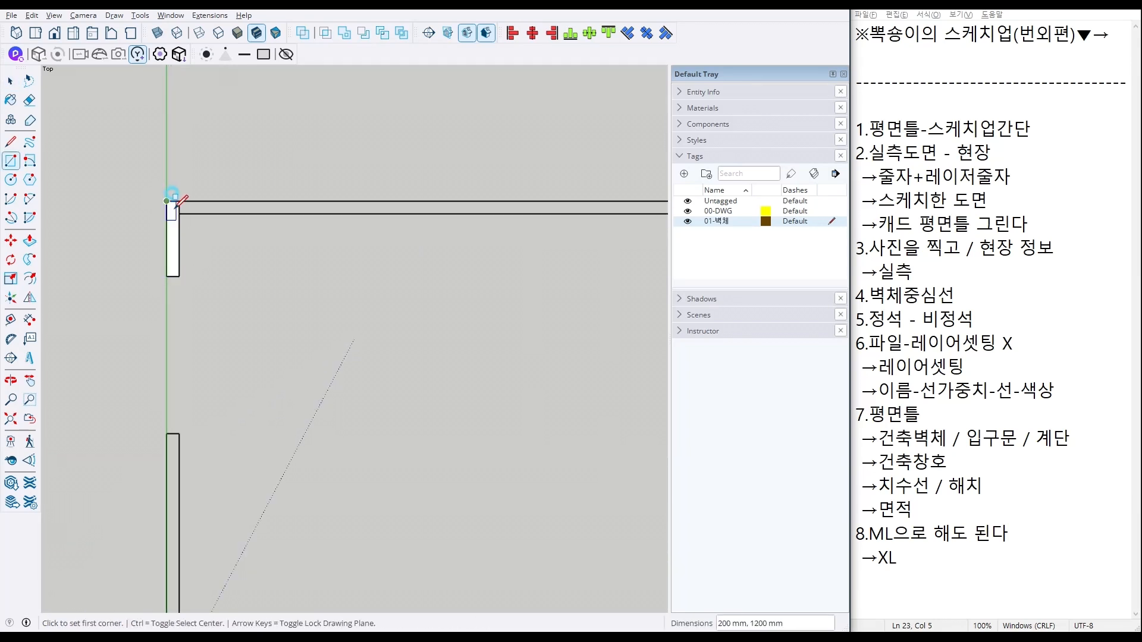
pyautogui.click(166, 190)
pyautogui.scroll(-2, 179, 190)
pyautogui.scroll(-3, 378, 191)
pyautogui.scroll(4, 586, 209)
pyautogui.scroll(1, 585, 208)
pyautogui.click(555, 218)
pyautogui.click(562, 203)
pyautogui.click(548, 443)
pyautogui.scroll(3, 568, 205)
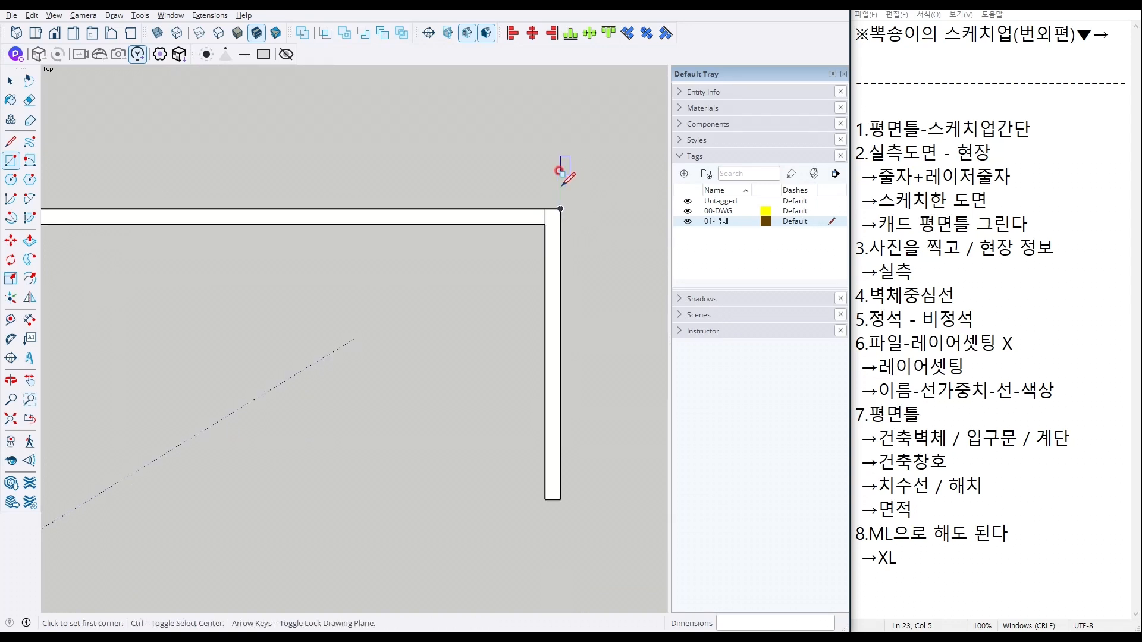
# Step: Erase the dividing lines at the upper wall corners so the upper wall forms one continuous face
pyautogui.press('e')
pyautogui.scroll(-3, 548, 219)
pyautogui.scroll(3, 324, 191)
pyautogui.scroll(1, 324, 203)
pyautogui.moveTo(356, 204); pyautogui.dragTo(329, 238)
# Step: Draw rectangle faces over the lower-left wall section, the lower long wall and the lower-right wall section
pyautogui.scroll(-4, 355, 240)
pyautogui.keyDown('shift'); pyautogui.moveTo(413, 352); pyautogui.dragTo(224, 173, button='middle'); pyautogui.keyUp('shift')
pyautogui.press('r')
pyautogui.click(189, 120)
pyautogui.click(200, 344)
pyautogui.click(190, 355)
pyautogui.scroll(-3, 179, 344)
pyautogui.scroll(3, 587, 370)
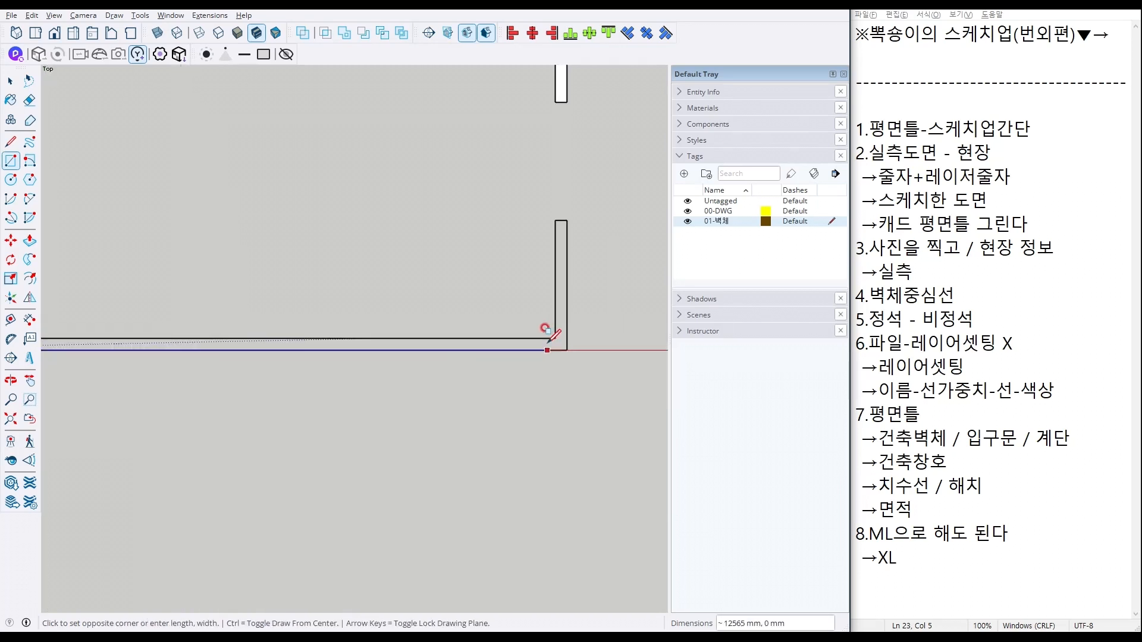
pyautogui.click(555, 339)
pyautogui.click(555, 205)
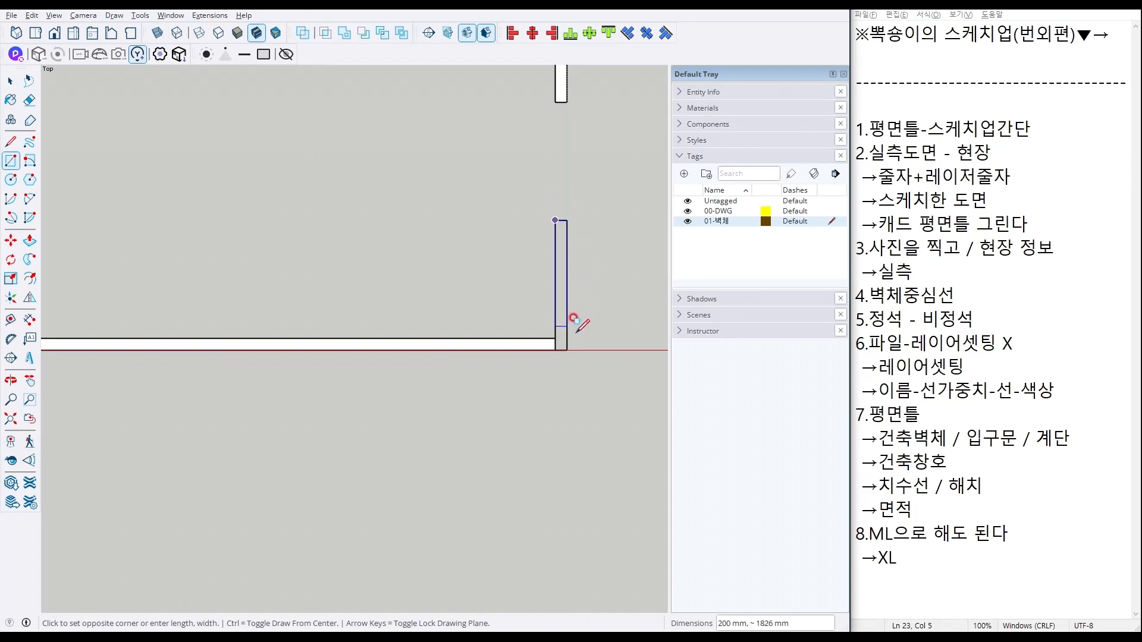
pyautogui.click(567, 350)
# Step: Erase the dividing lines at the lower wall corners so the lower wall forms one continuous face
pyautogui.scroll(4, 560, 349)
pyautogui.press('e')
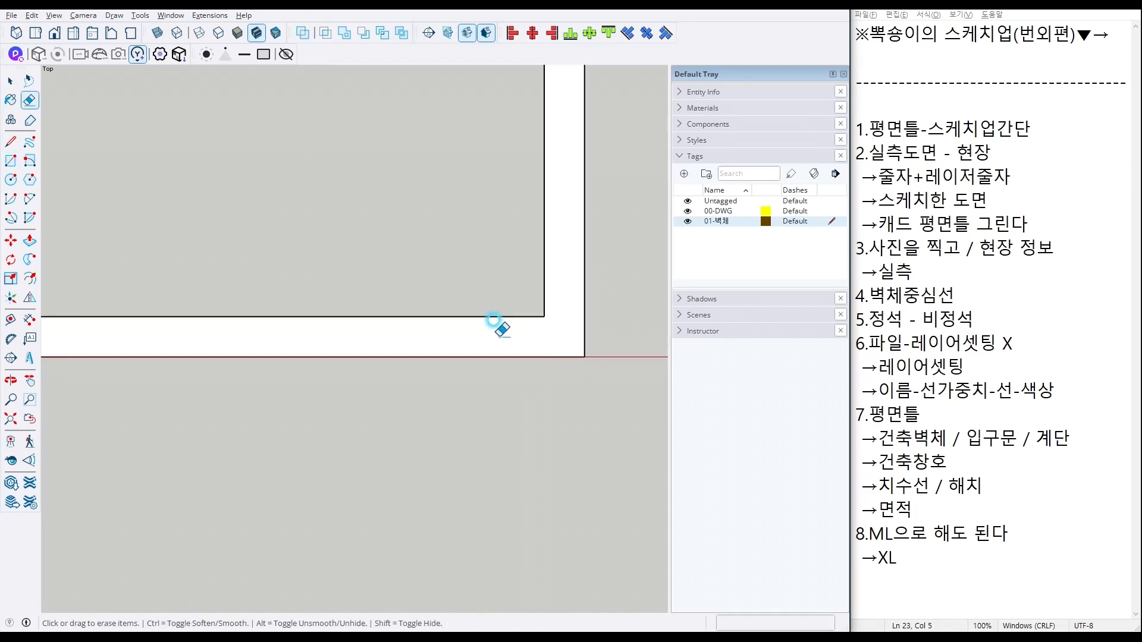
pyautogui.scroll(-3, 529, 326)
pyautogui.scroll(3, 343, 312)
pyautogui.scroll(-5, 363, 325)
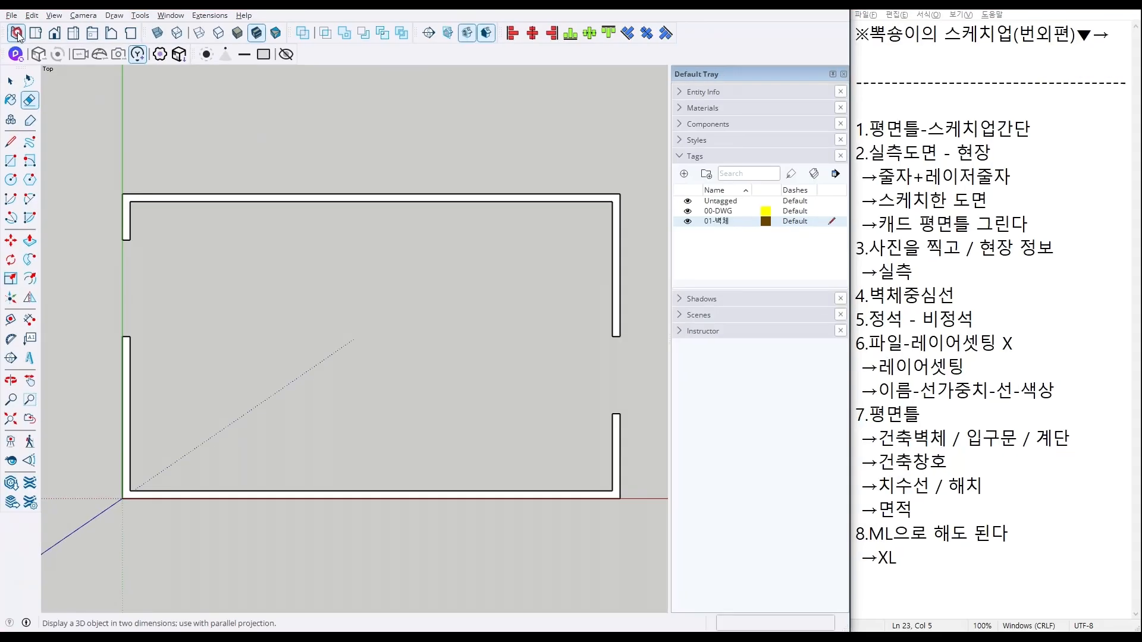
# Step: Switch to the isometric view and extrude both wall faces to a height of 2600 mm with Push/Pull
pyautogui.click(16, 33)
pyautogui.moveTo(423, 266)
pyautogui.mouseDown(button='middle')
pyautogui.moveTo(476, 375)
pyautogui.moveTo(502, 536)
pyautogui.mouseUp(button='middle')
pyautogui.press('p')
pyautogui.click(502, 535)
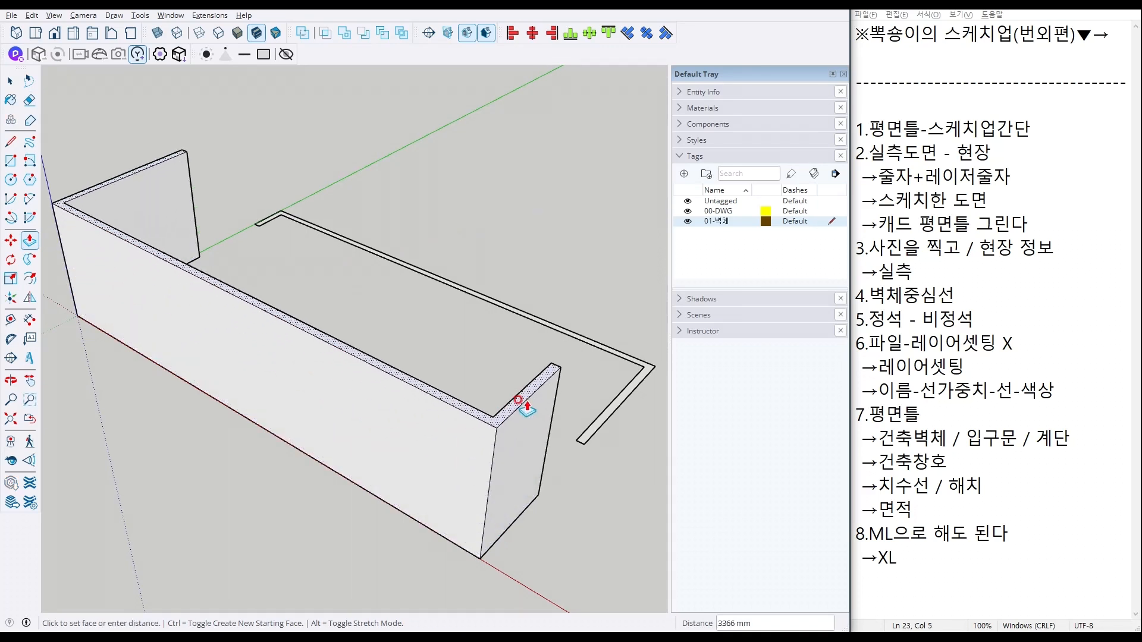
pyautogui.press('Return')
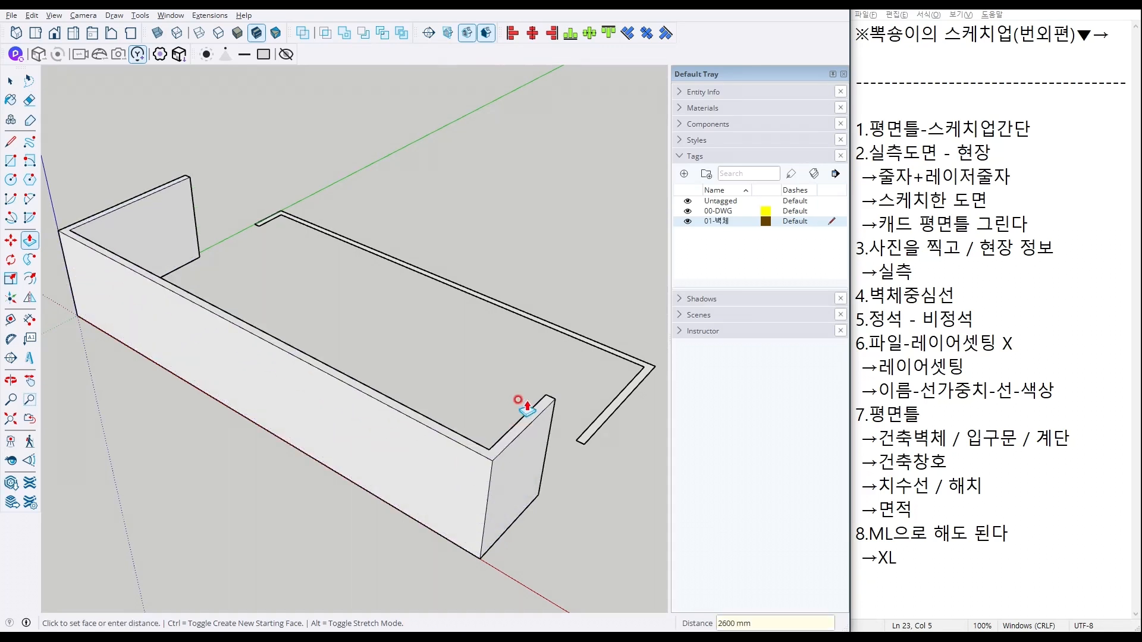
pyautogui.doubleClick(586, 444)
# Step: Make the lower wall and the upper wall each into its own group, then clear the selection
pyautogui.scroll(-3, 584, 438)
pyautogui.press('space')
pyautogui.click(476, 451)
pyautogui.tripleClick(474, 449)
pyautogui.hotkey('ctrl', 'g')
pyautogui.tripleClick(563, 388)
pyautogui.hotkey('ctrl', 'g')
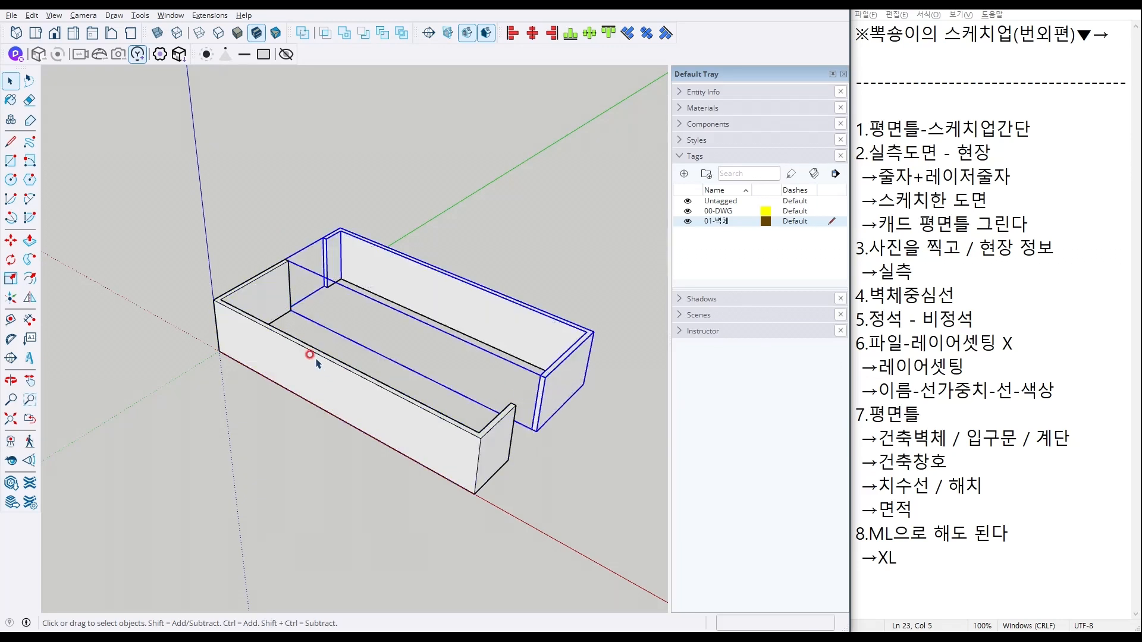
pyautogui.moveTo(317, 360); pyautogui.dragTo(400, 354, button='middle')
pyautogui.click(393, 391)
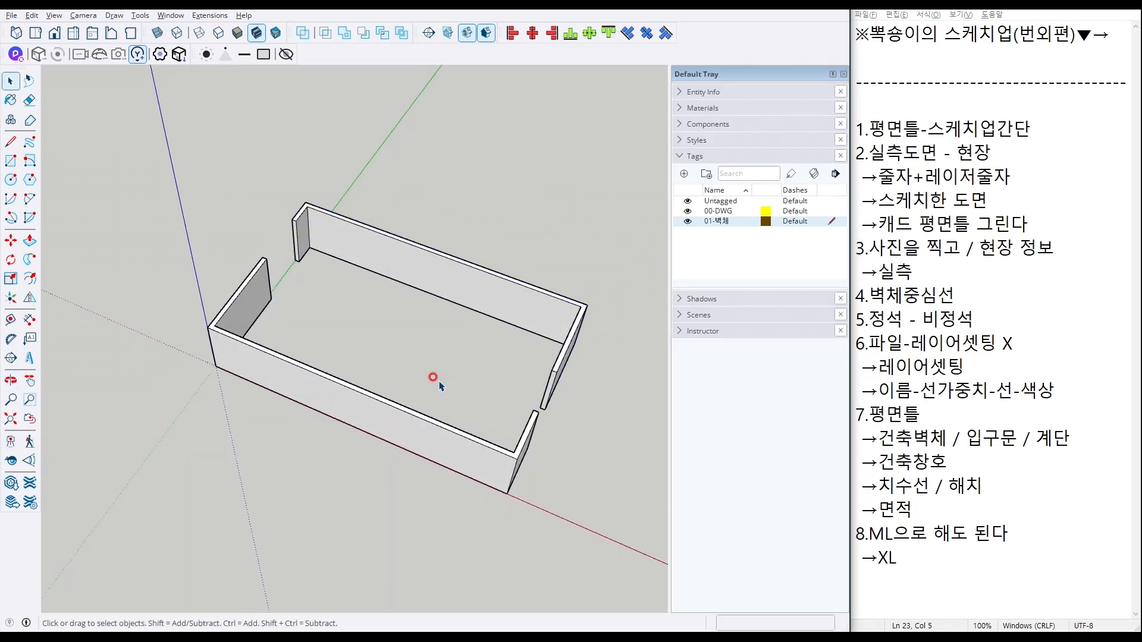
pyautogui.scroll(6, 249, 245)
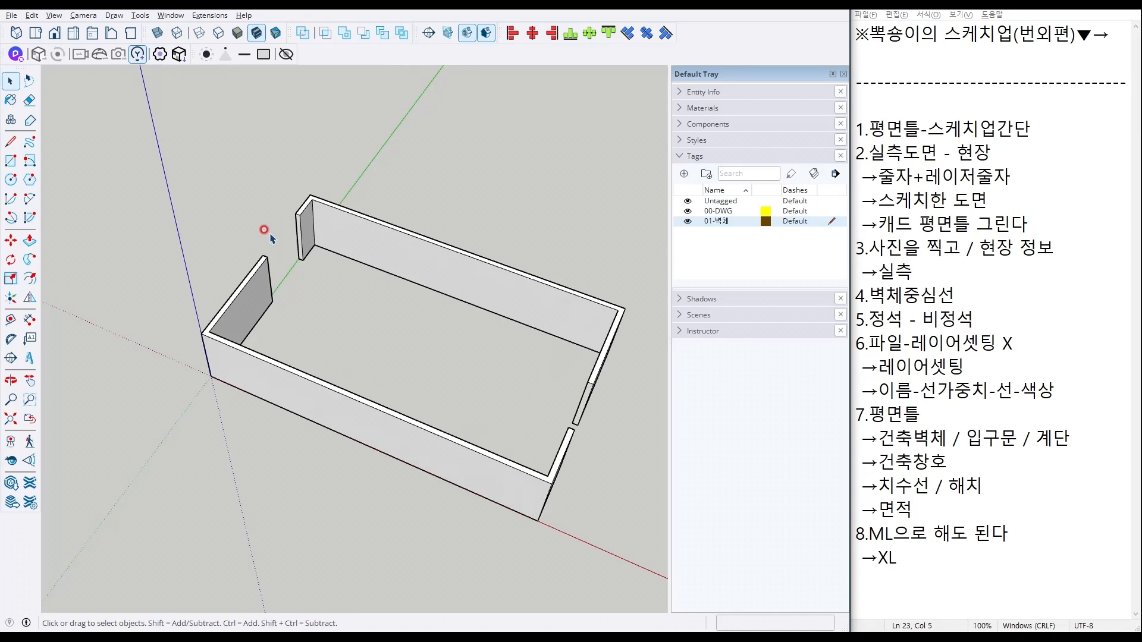
# Step: Add the tag 02-창호 and draw a rectangle face across the opening in the short wall near the origin
pyautogui.moveTo(365, 257); pyautogui.dragTo(224, 173, button='middle')
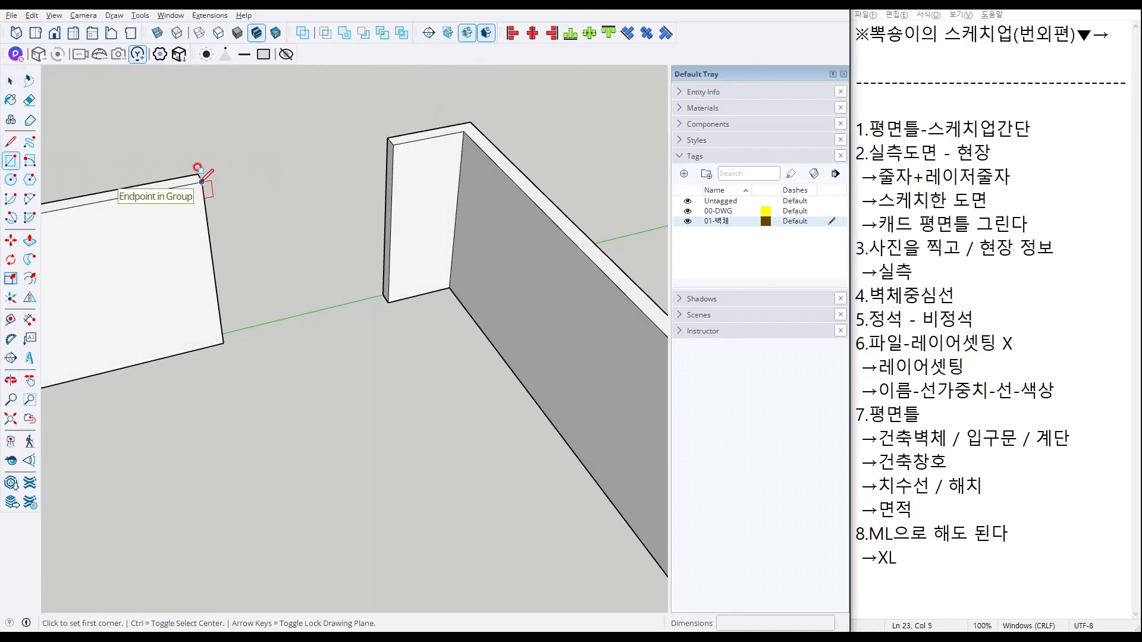
pyautogui.click(684, 175)
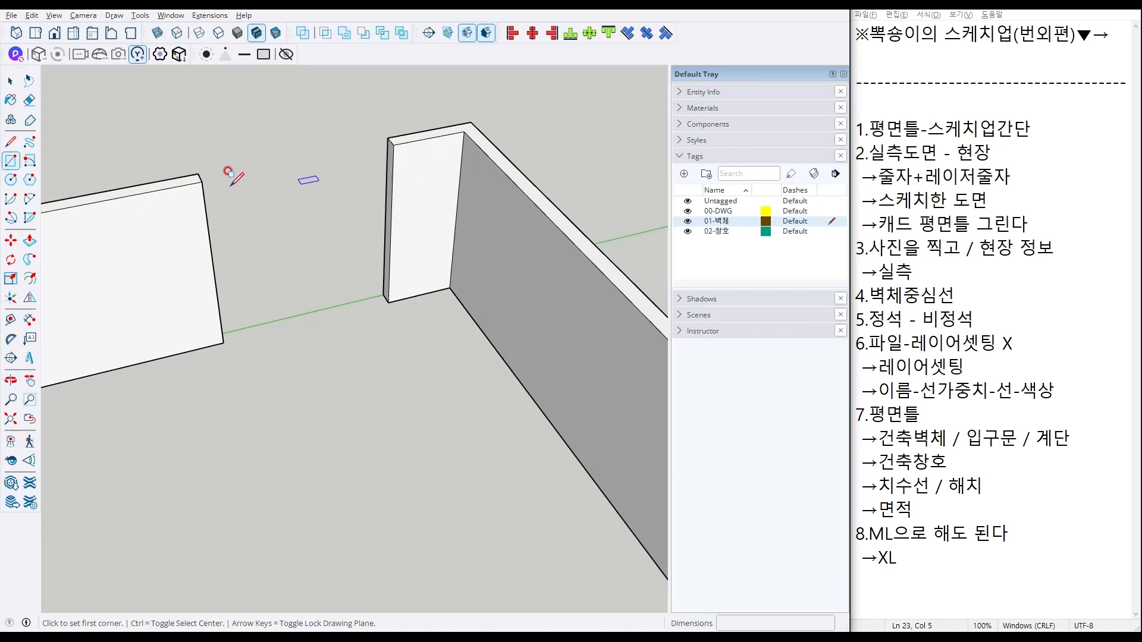
pyautogui.click(202, 181)
pyautogui.click(389, 302)
# Step: Start Lattice Maker on the new opening face with width 40, depth 200 and pane thickness 20
pyautogui.press('space')
pyautogui.click(286, 229)
pyautogui.rightClick(291, 232)
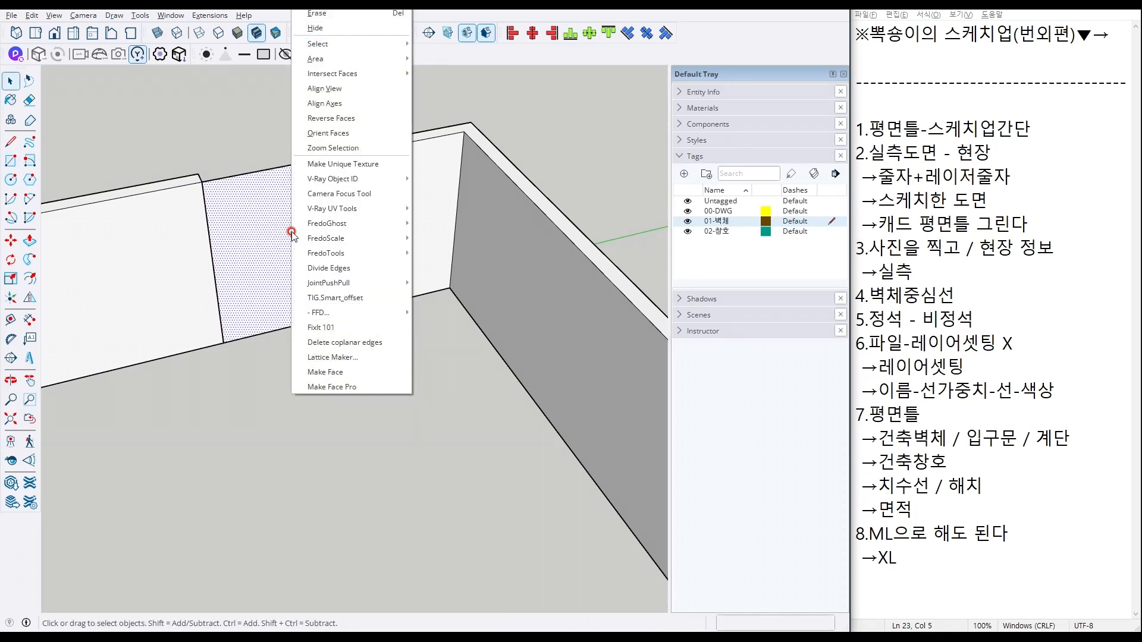
pyautogui.click(340, 359)
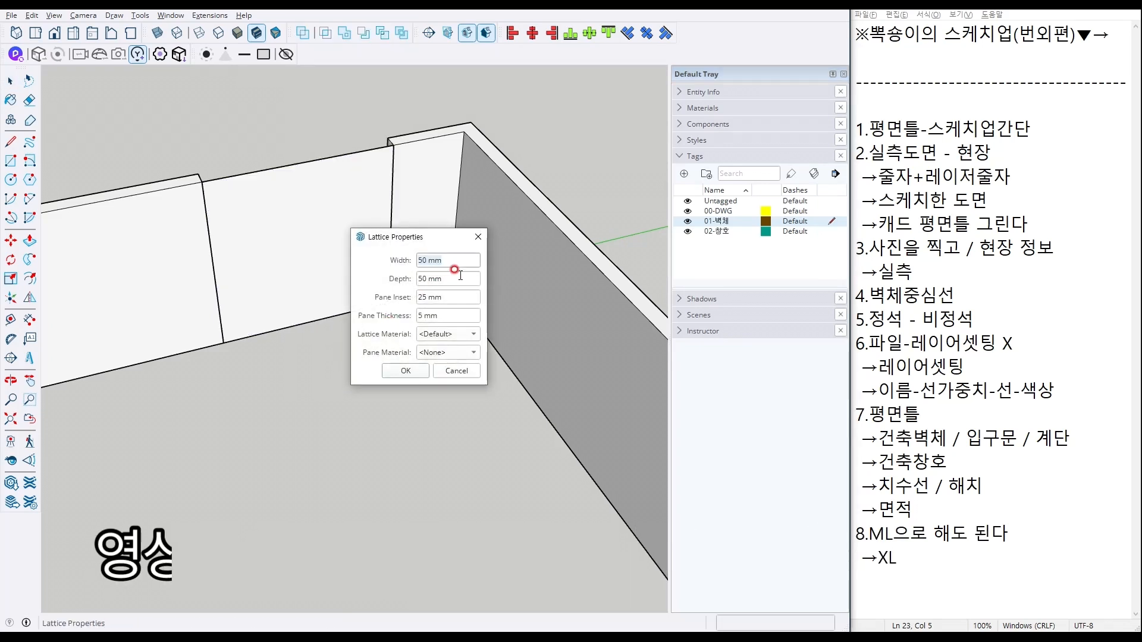
pyautogui.write('40')
pyautogui.press('Tab')
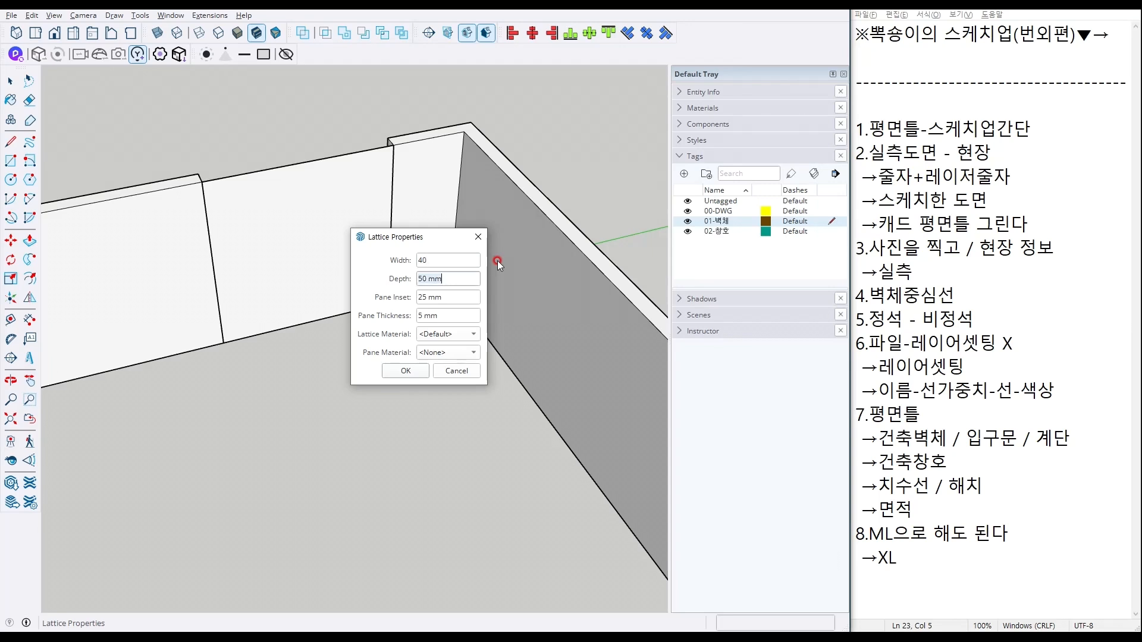
pyautogui.write('200')
pyautogui.press('Tab')
pyautogui.press('Tab')
pyautogui.write('20')
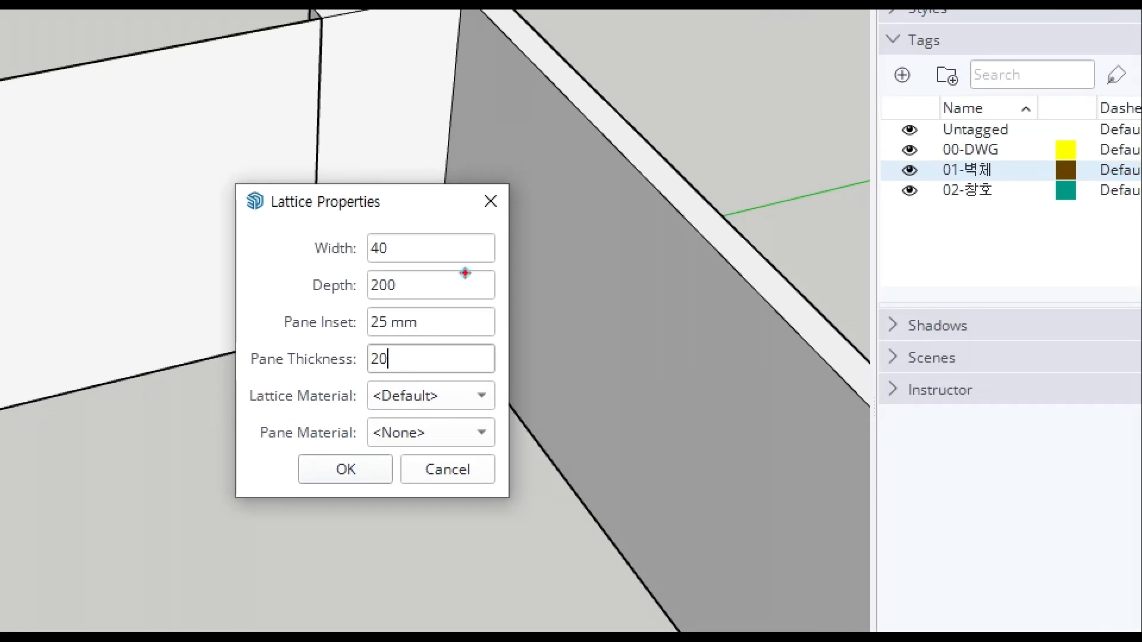
# Step: Set the pane inset to 90 and the lattice material to White, choose a pane material and create the window
pyautogui.moveTo(406, 268); pyautogui.dragTo(455, 294)
pyautogui.moveTo(345, 346); pyautogui.dragTo(438, 383)
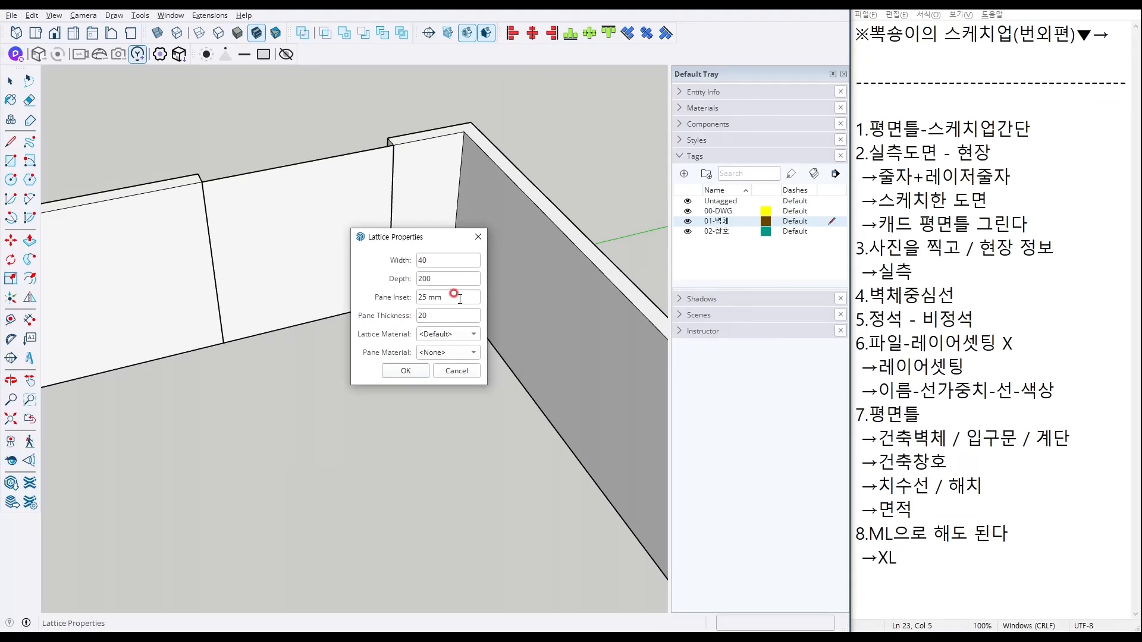
pyautogui.doubleClick(454, 295)
pyautogui.write('90')
pyautogui.click(446, 334)
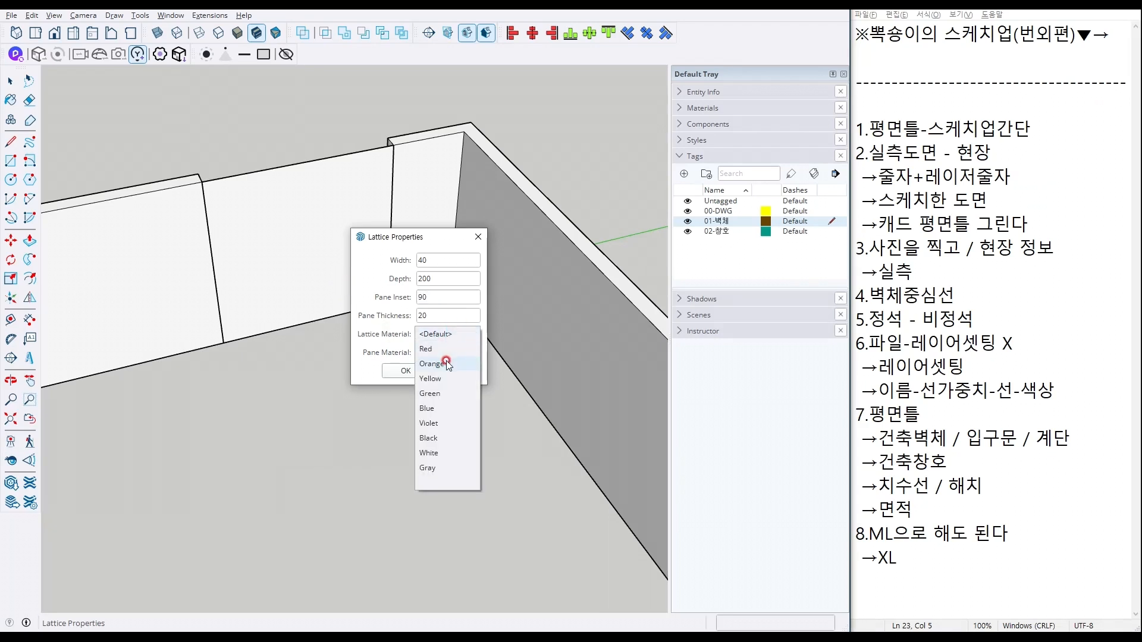
pyautogui.click(437, 454)
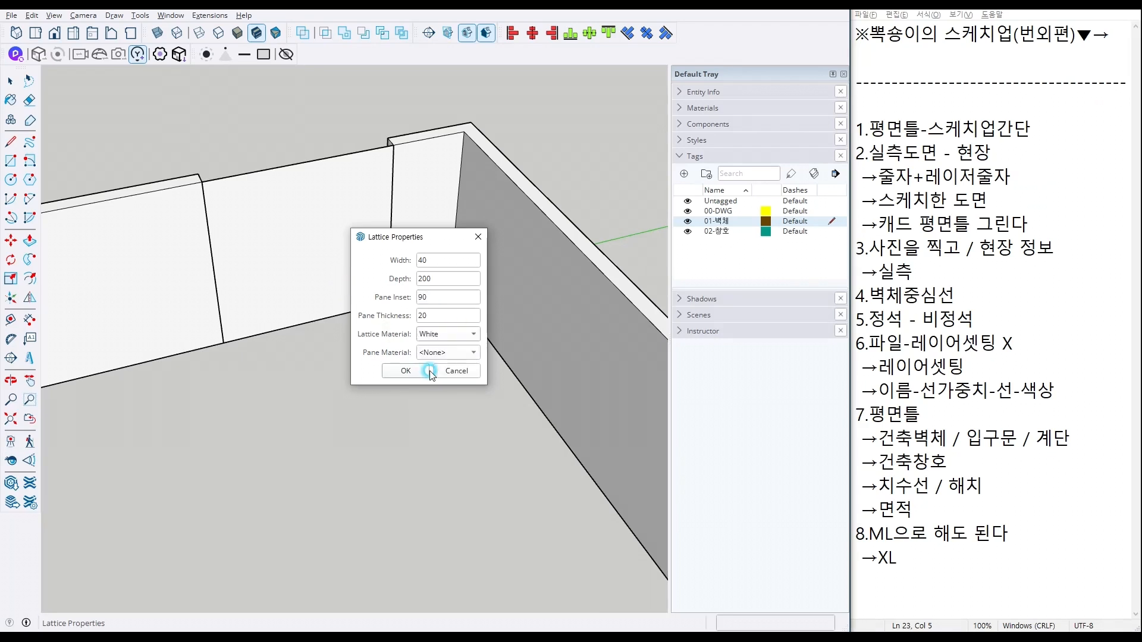
pyautogui.click(436, 353)
pyautogui.click(443, 364)
pyautogui.click(409, 371)
# Step: Draw a rectangle face across the opening in the opposite short wall
pyautogui.moveTo(352, 308); pyautogui.dragTo(491, 359, button='middle')
pyautogui.scroll(-5, 419, 342)
pyautogui.moveTo(419, 342); pyautogui.dragTo(275, 248, button='middle')
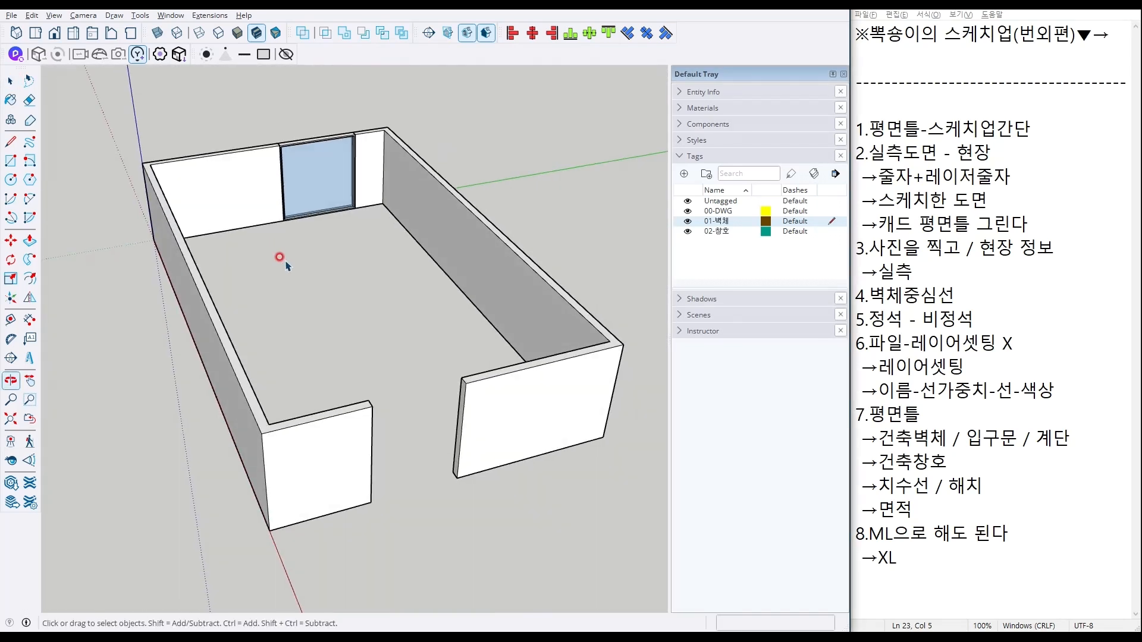
pyautogui.scroll(2, 428, 417)
pyautogui.moveTo(433, 319); pyautogui.dragTo(301, 276, button='middle')
pyautogui.scroll(4, 301, 276)
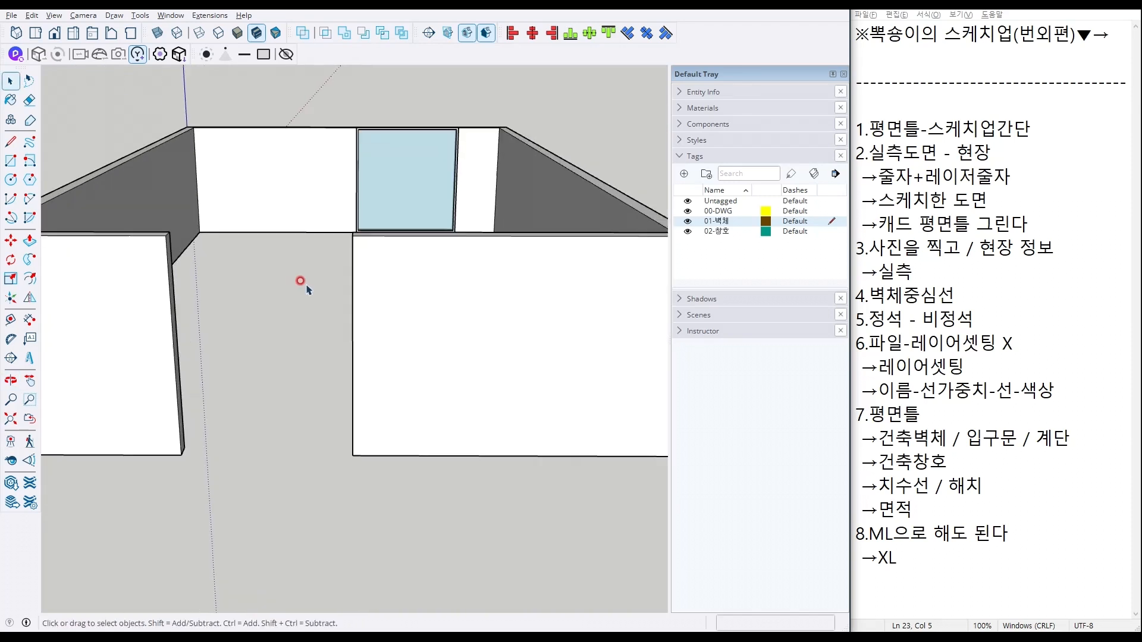
pyautogui.scroll(-1, 306, 286)
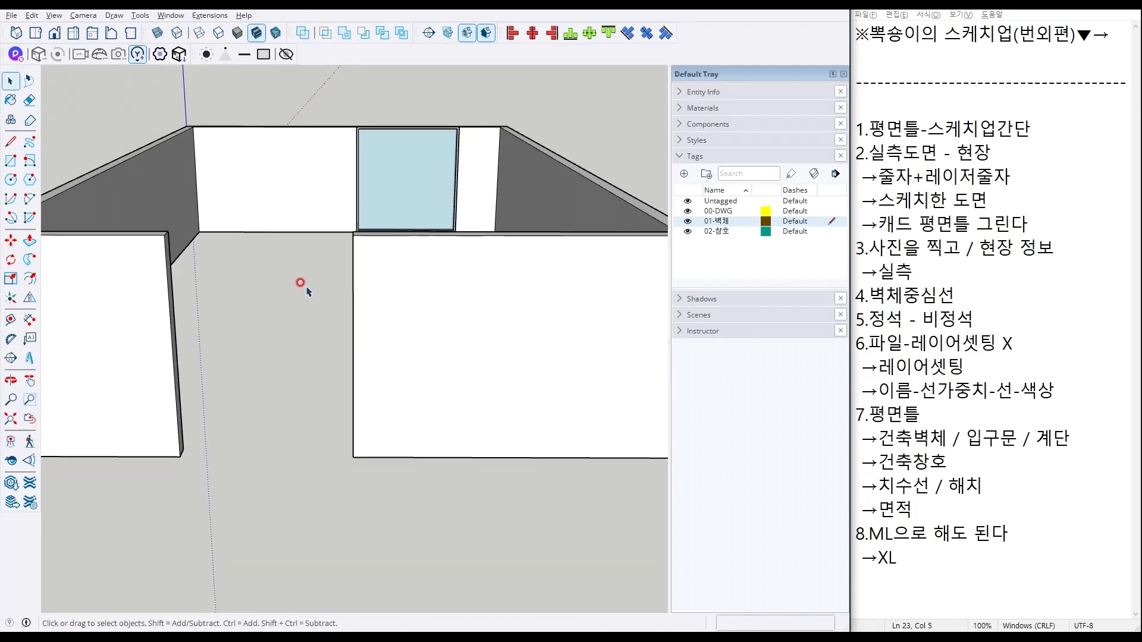
pyautogui.scroll(-2, 377, 311)
pyautogui.scroll(3, 323, 329)
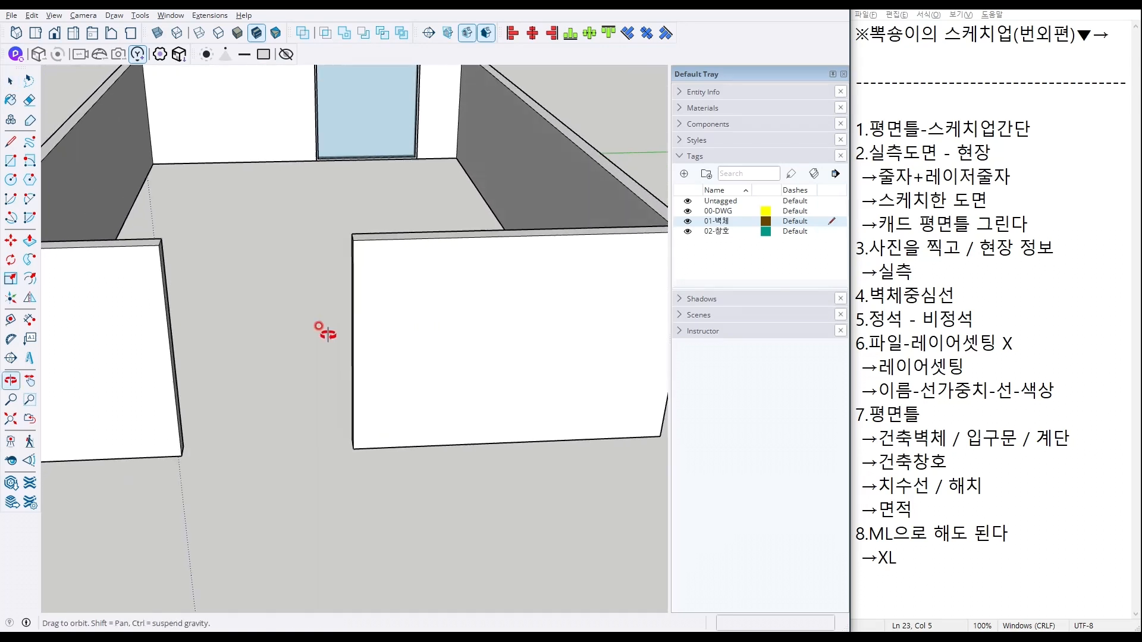
pyautogui.scroll(-2, 245, 286)
pyautogui.press('r')
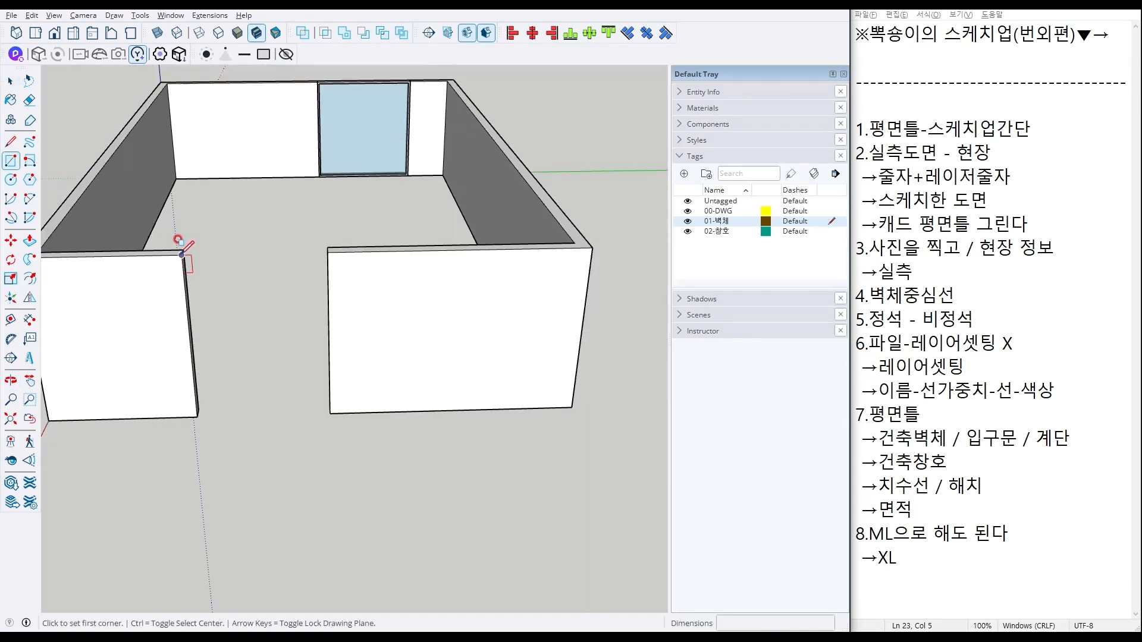
pyautogui.click(181, 255)
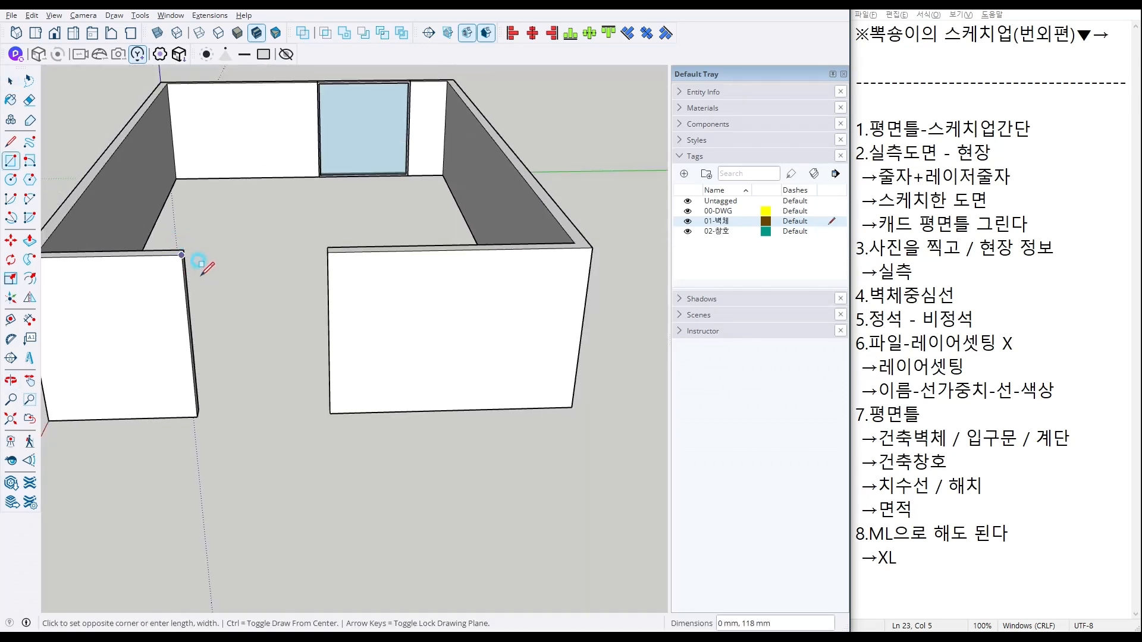
pyautogui.click(331, 413)
# Step: Split the new opening face into two equal halves with a vertical line through its midpoints
pyautogui.press('l')
pyautogui.click(254, 254)
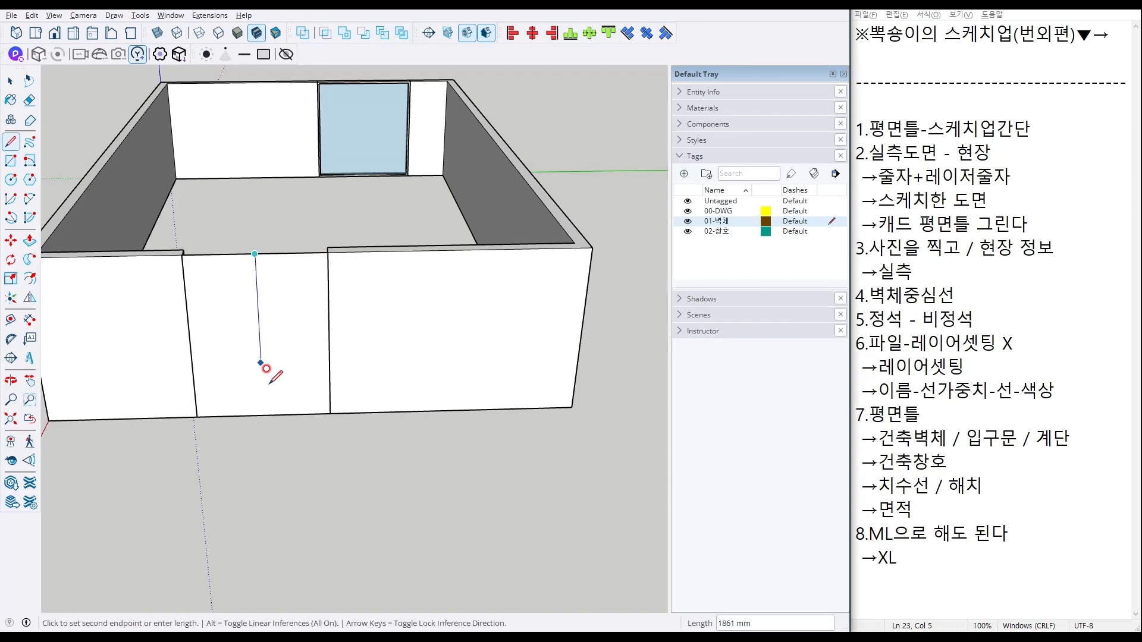
pyautogui.click(264, 414)
pyautogui.press('space')
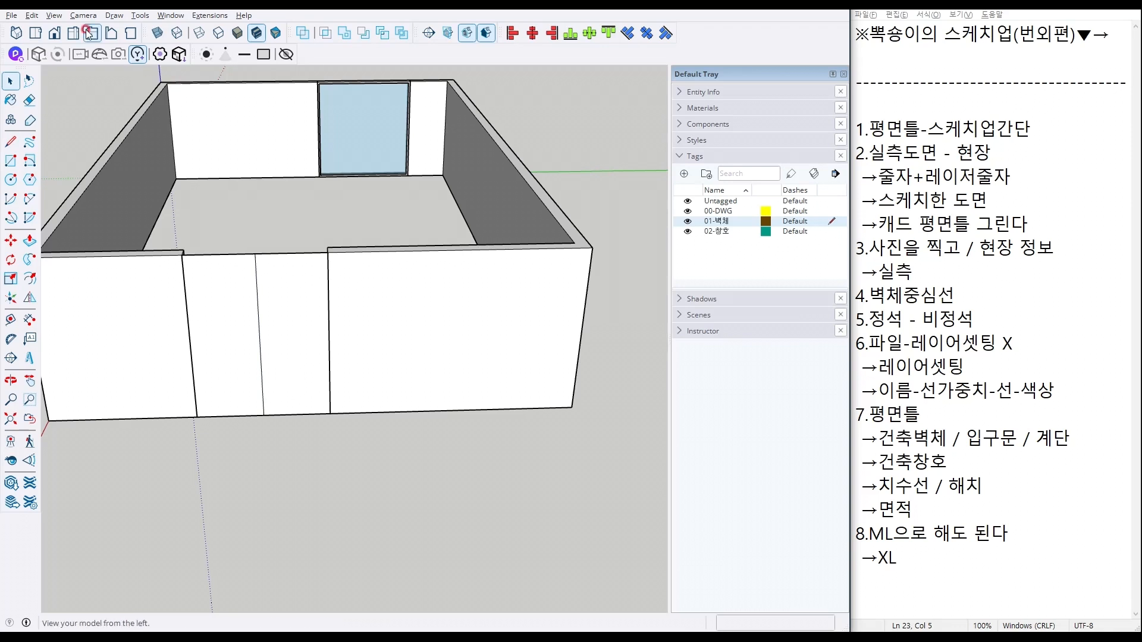
# Step: Try to delete one half of the split face together with its edges, and undo the deletion
pyautogui.click(42, 19)
pyautogui.moveTo(54, 15)
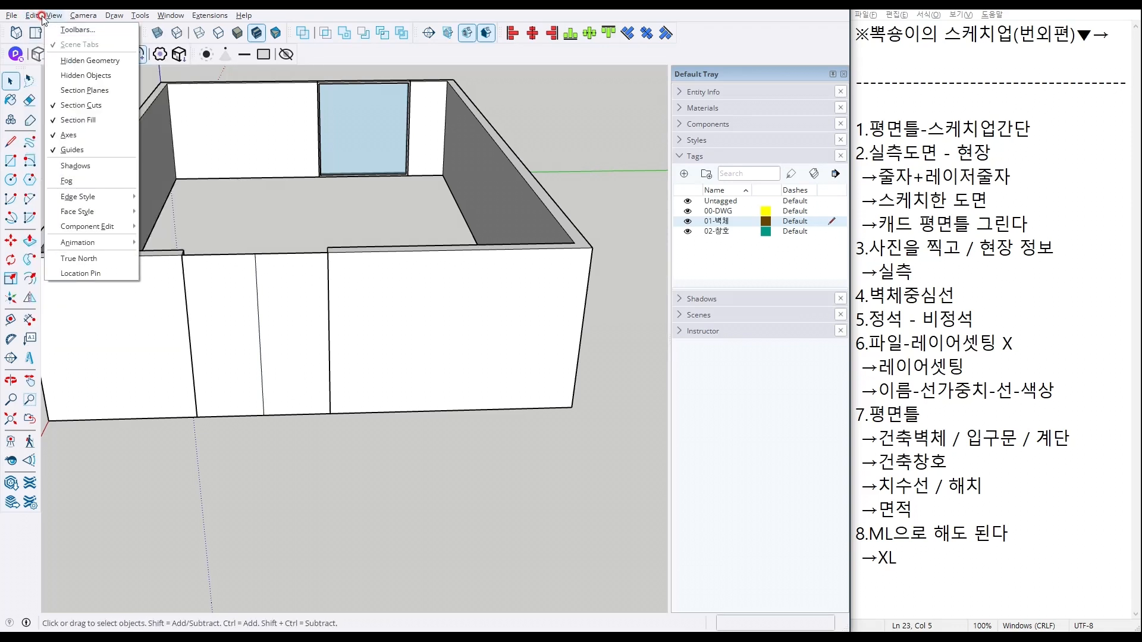
pyautogui.click(288, 257)
pyautogui.scroll(3, 291, 257)
pyautogui.click(303, 286)
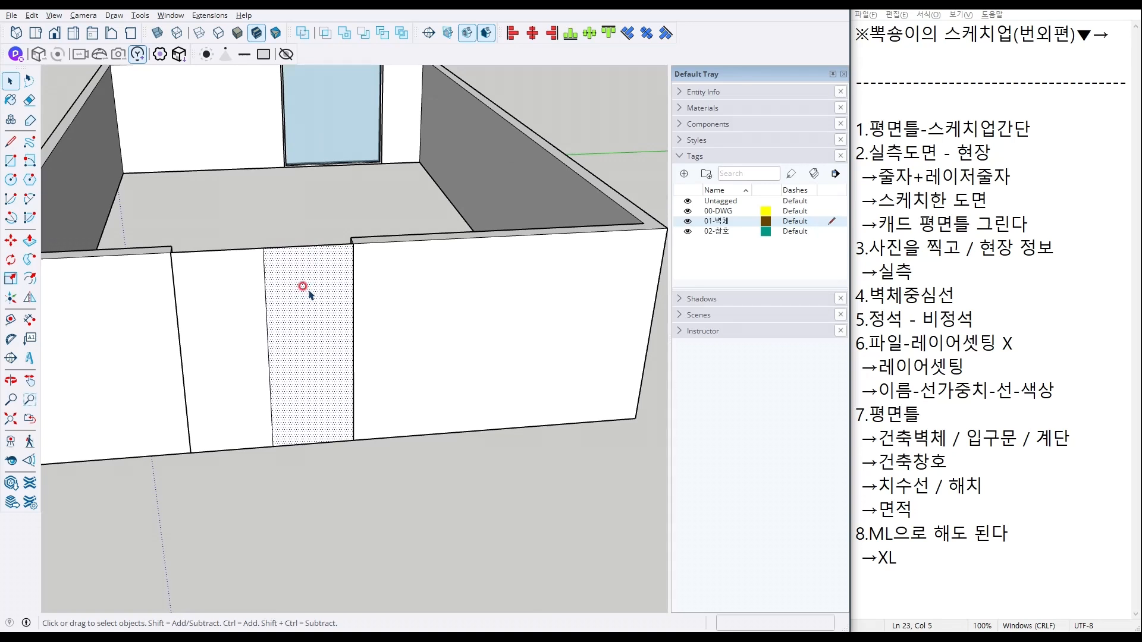
pyautogui.doubleClick(302, 286)
pyautogui.press('Delete')
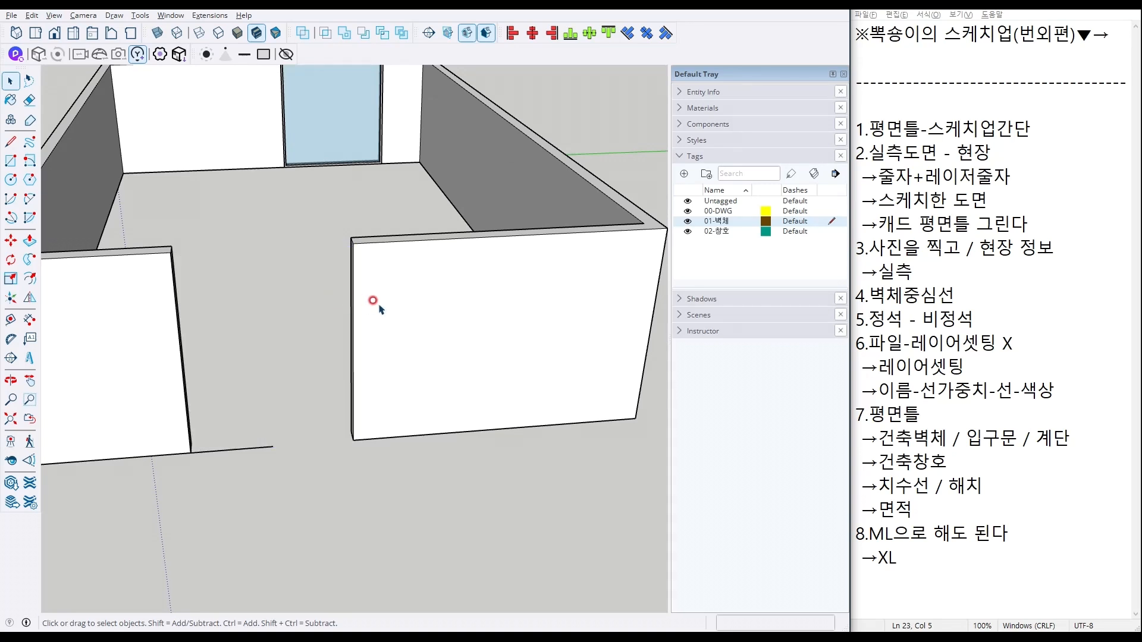
pyautogui.hotkey('ctrl', 'z')
# Step: Hide the wall group beside the split face and delete the half of the face that adjoined it
pyautogui.tripleClick(392, 298)
pyautogui.press('Delete')
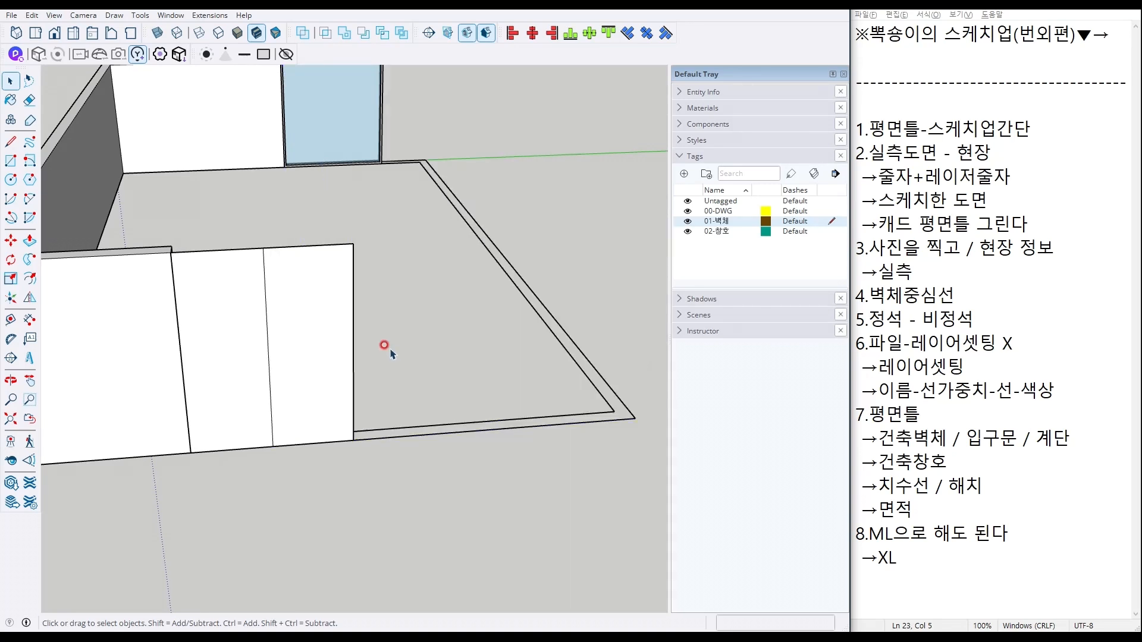
pyautogui.moveTo(407, 478); pyautogui.dragTo(297, 229)
pyautogui.press('Delete')
# Step: Turn the remaining half face into a framed glass panel with Lattice Maker, keeping the previous settings
pyautogui.rightClick(245, 312)
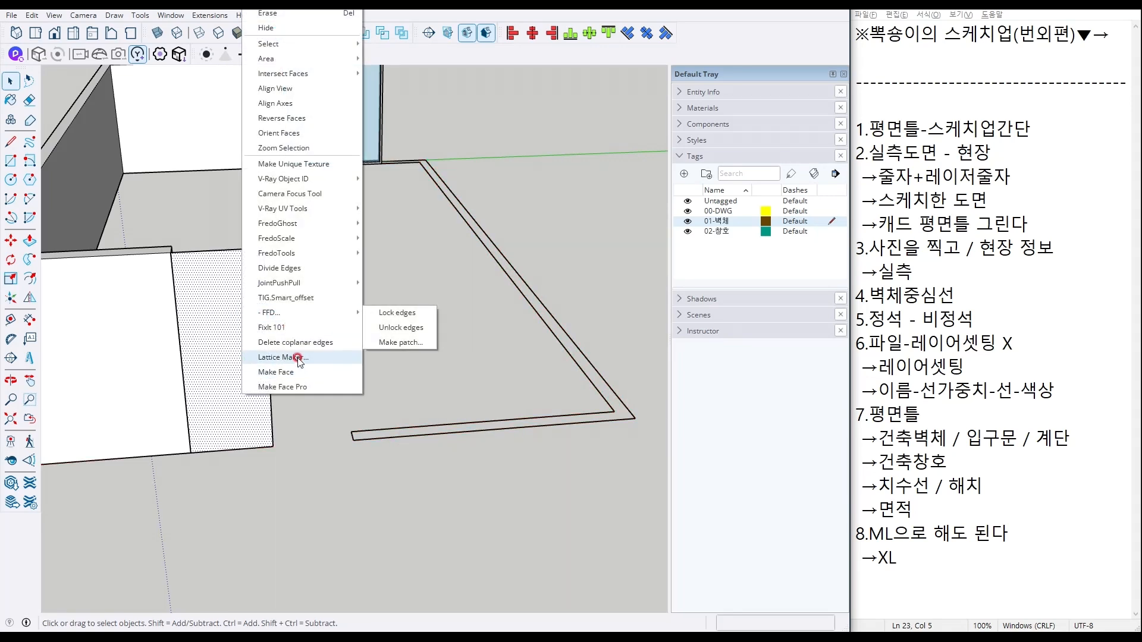
pyautogui.click(355, 365)
pyautogui.click(400, 370)
# Step: Copy the glass panel sideways with the Move tool so it fills the other half of the opening, and clear the selection
pyautogui.moveTo(275, 262); pyautogui.dragTo(208, 285, button='middle')
pyautogui.click(178, 297)
pyautogui.press('m')
pyautogui.scroll(3, 97, 286)
pyautogui.click(102, 291)
pyautogui.press('ctrl')
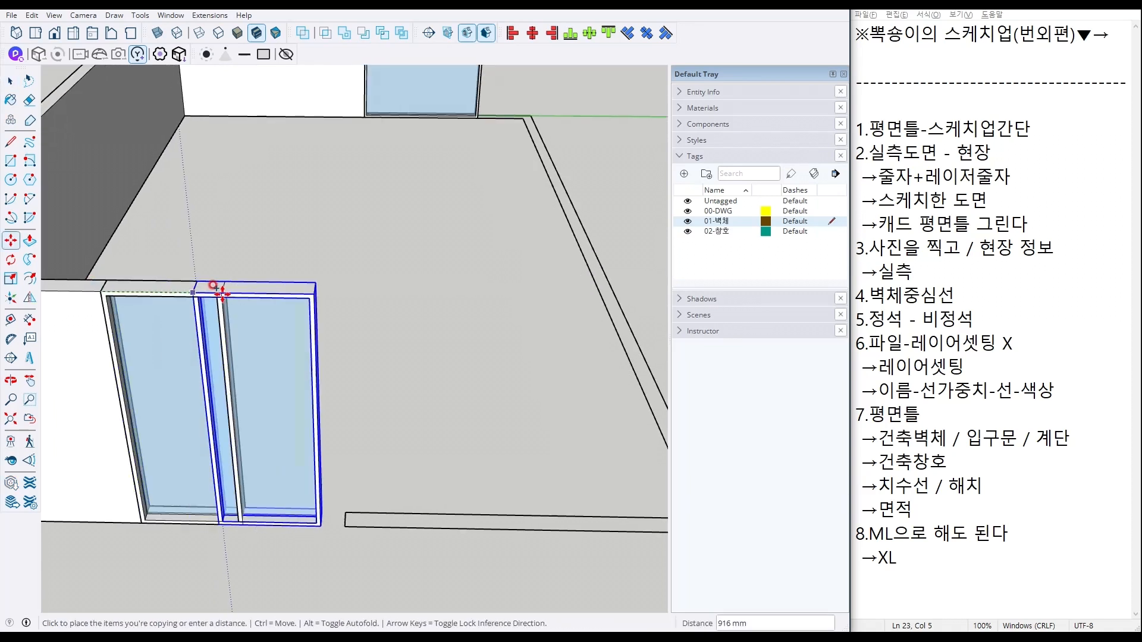
pyautogui.click(224, 288)
pyautogui.press('space')
pyautogui.click(436, 258)
pyautogui.scroll(-2, 410, 271)
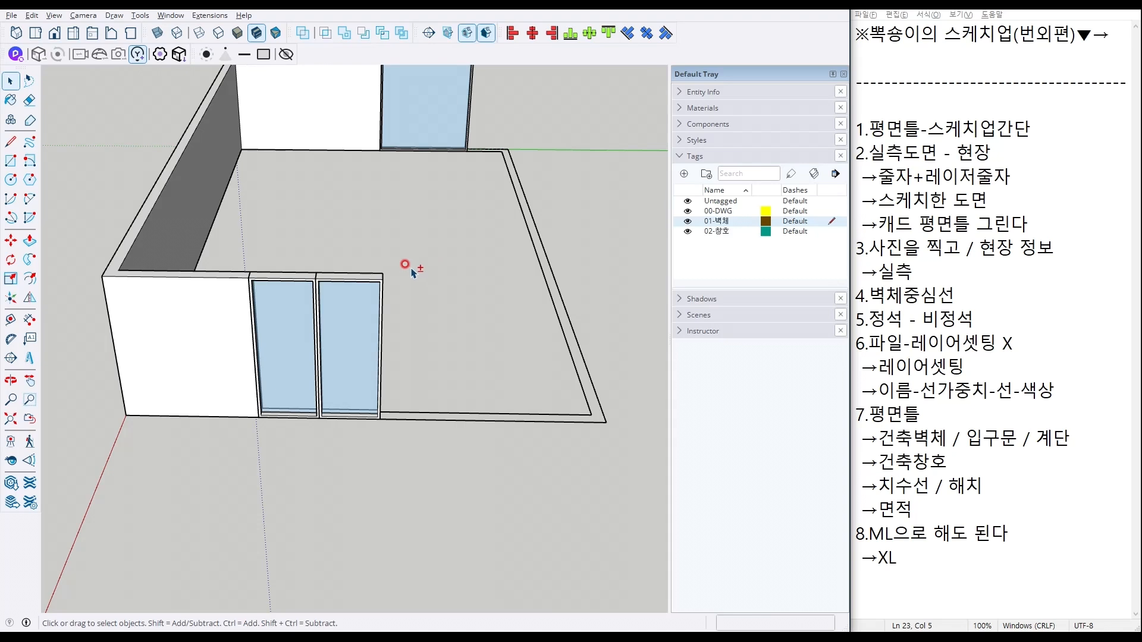
# Step: Add the tag 03-바닥 and draw a rectangle floor face between opposite outer corners on the building's underside
pyautogui.moveTo(400, 255); pyautogui.dragTo(507, 321, button='middle')
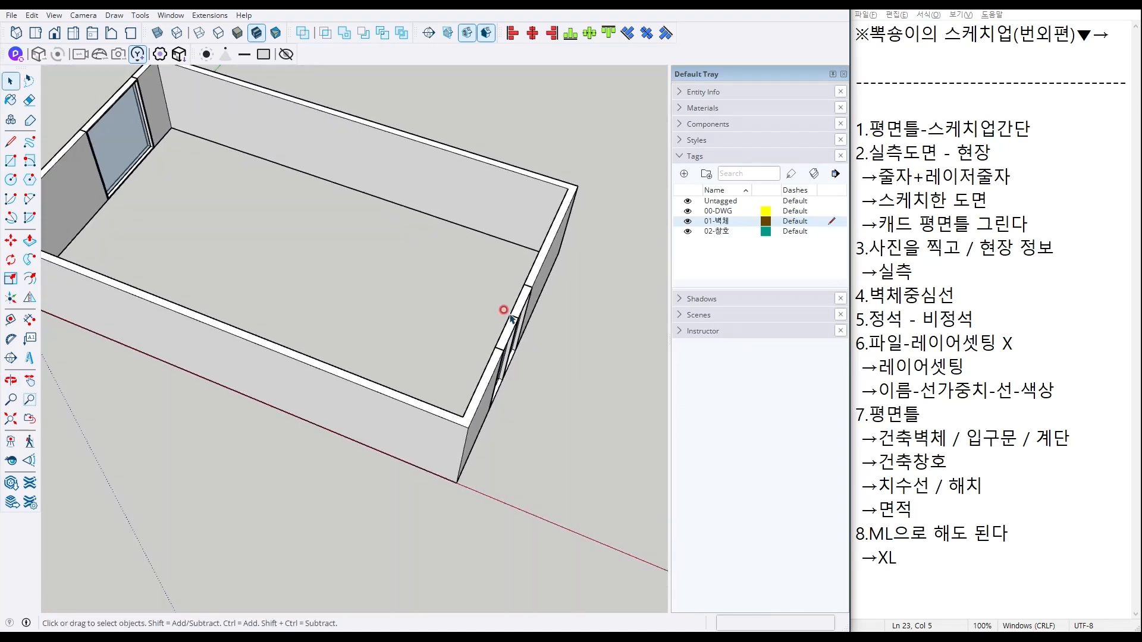
pyautogui.click(683, 176)
pyautogui.press('Return')
pyautogui.moveTo(420, 354); pyautogui.dragTo(120, 255, button='middle')
pyautogui.press('r')
pyautogui.click(100, 257)
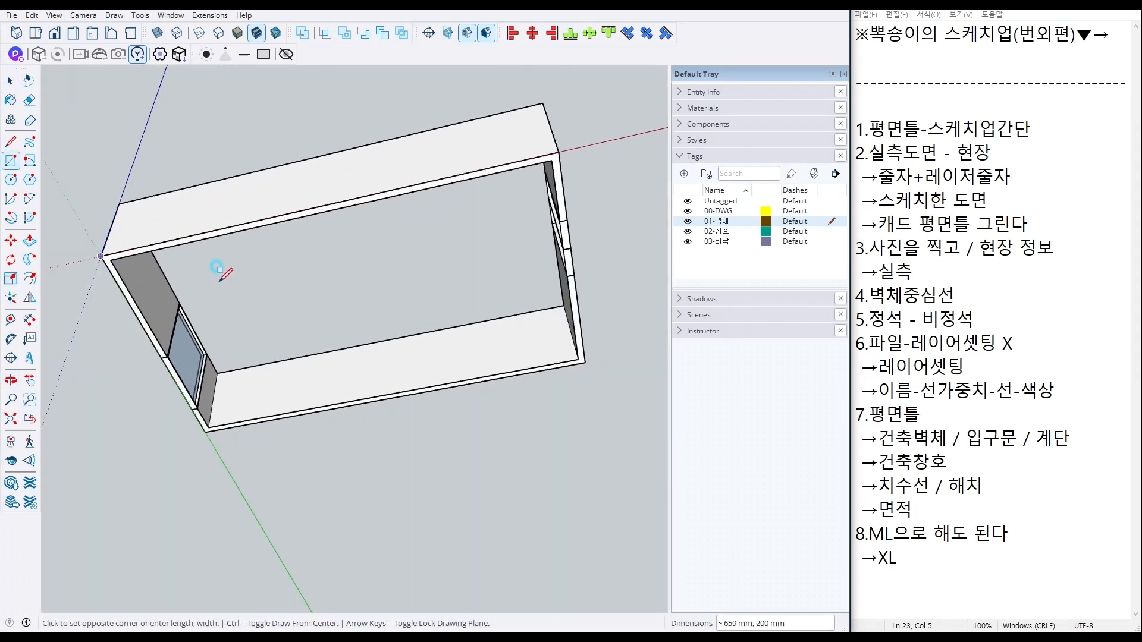
pyautogui.click(585, 361)
# Step: Extrude the floor face 1 mm with Push/Pull and make the slab into a group
pyautogui.press('p')
pyautogui.click(459, 320)
pyautogui.write('1')
pyautogui.press('Return')
pyautogui.press('space')
pyautogui.doubleClick(464, 325)
pyautogui.rightClick(467, 335)
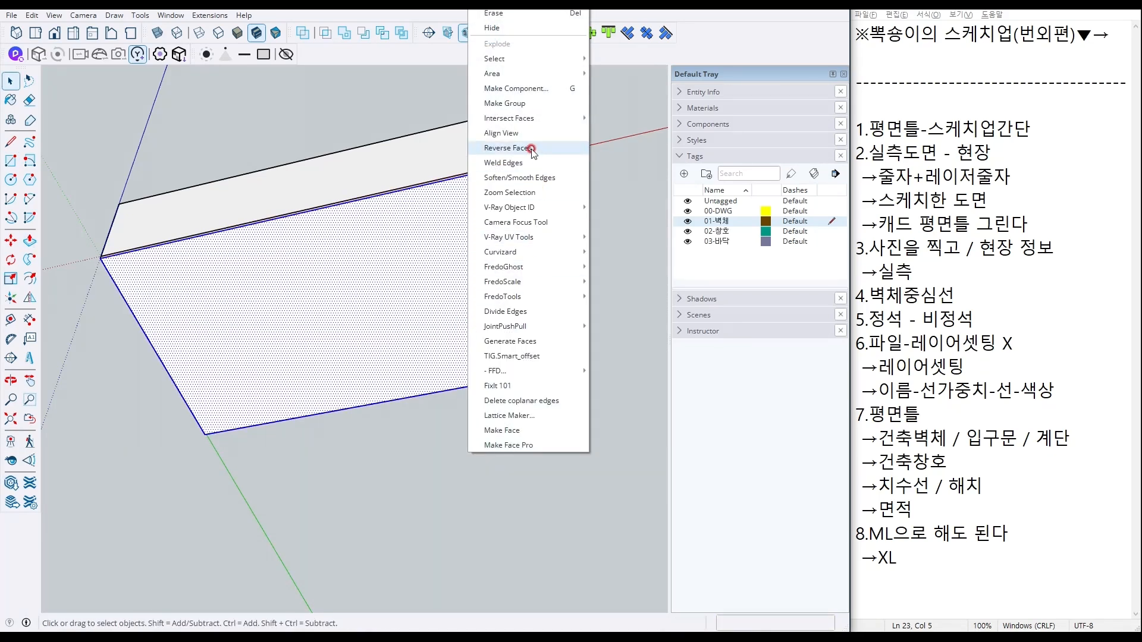
pyautogui.click(505, 103)
# Step: Apply the Blacktop Old 02 material from the Asphalt and Concrete collection to the floor group
pyautogui.moveTo(513, 146); pyautogui.dragTo(377, 523, button='middle')
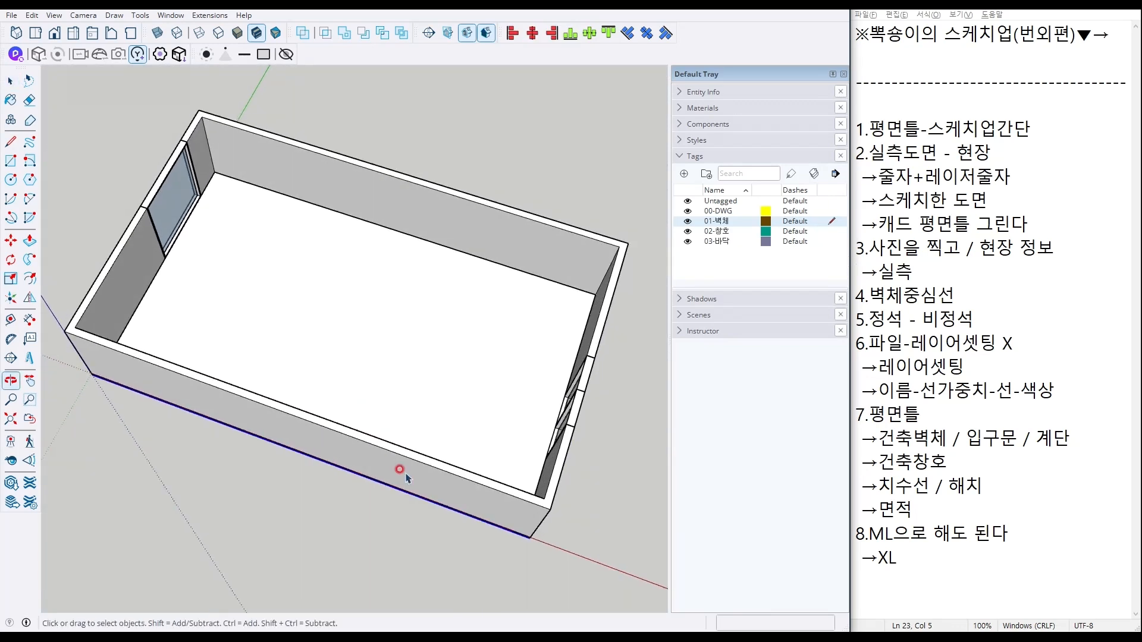
pyautogui.click(709, 108)
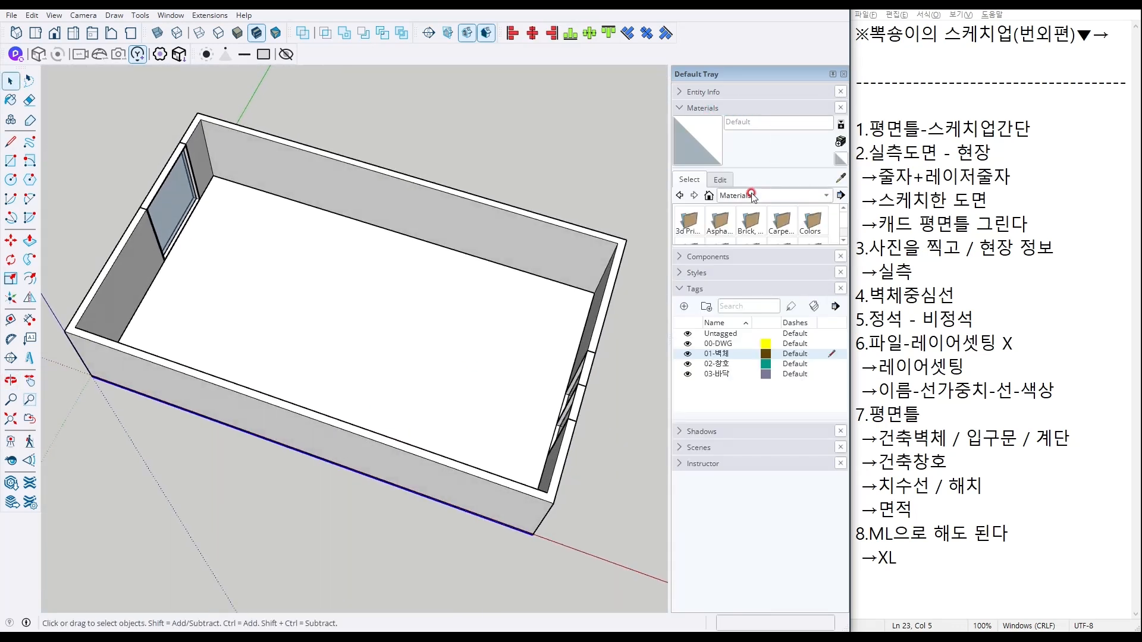
pyautogui.click(751, 196)
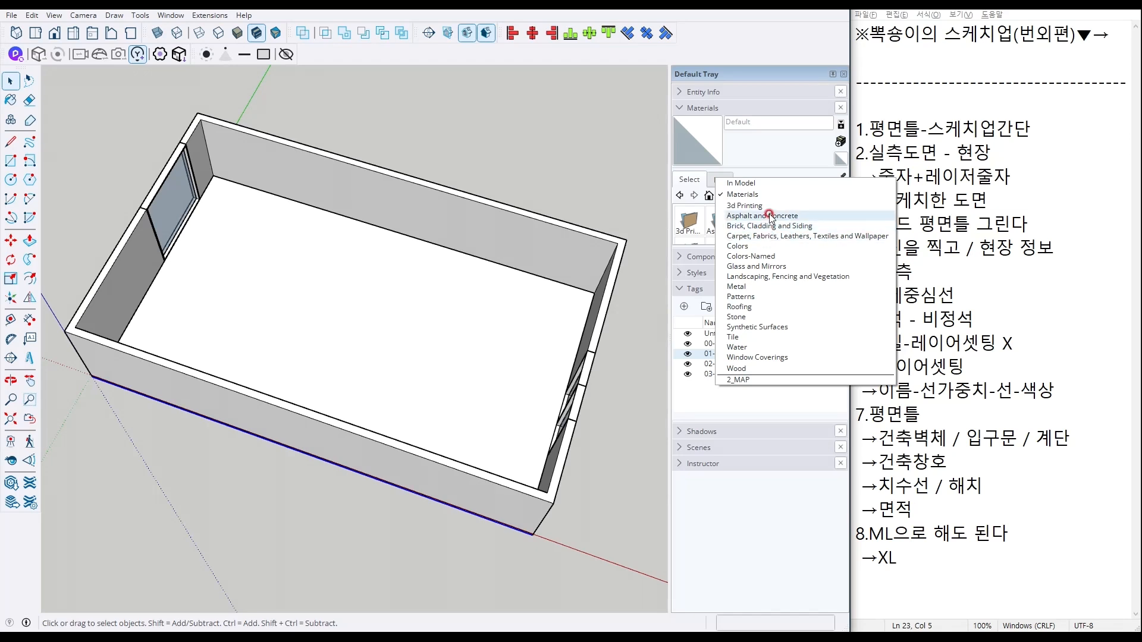
pyautogui.click(767, 216)
pyautogui.click(782, 221)
pyautogui.click(440, 311)
pyautogui.press('space')
# Step: Examine the room model with its walls, windows and floor from several angles
pyautogui.moveTo(428, 328); pyautogui.dragTo(421, 188, button='middle')
pyautogui.scroll(5, 360, 240)
pyautogui.scroll(-4, 361, 246)
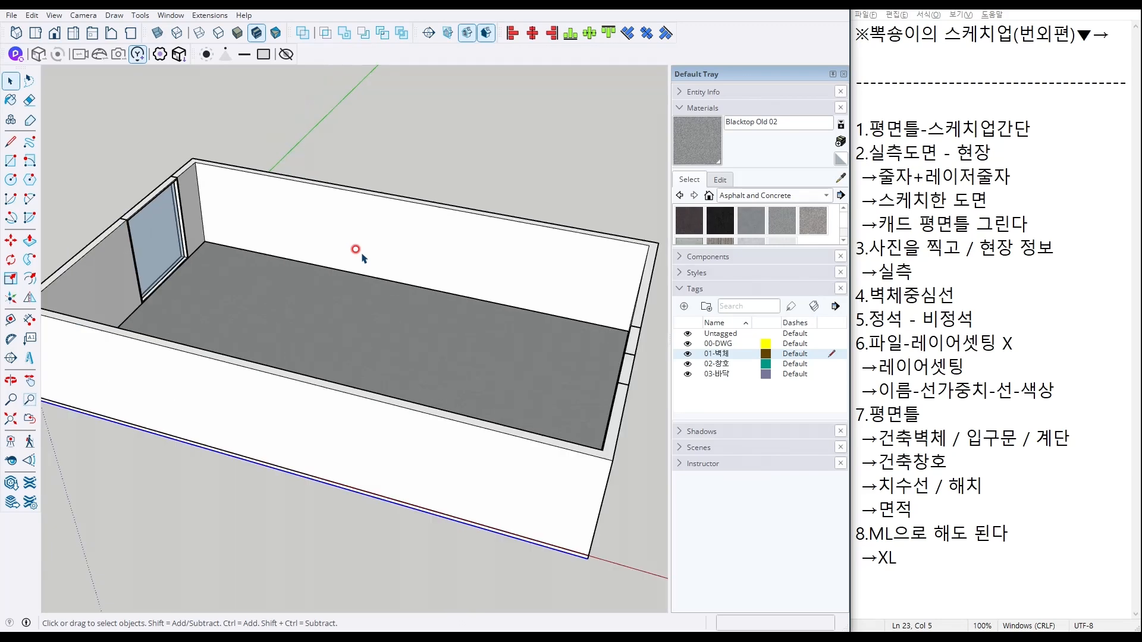
pyautogui.scroll(-5, 365, 255)
pyautogui.moveTo(518, 332)
pyautogui.mouseDown(button='middle')
pyautogui.moveTo(370, 375)
pyautogui.moveTo(275, 305)
pyautogui.moveTo(311, 316)
pyautogui.moveTo(282, 348)
pyautogui.mouseUp(button='middle')
pyautogui.scroll(-5, 271, 277)
pyautogui.scroll(2, 282, 347)
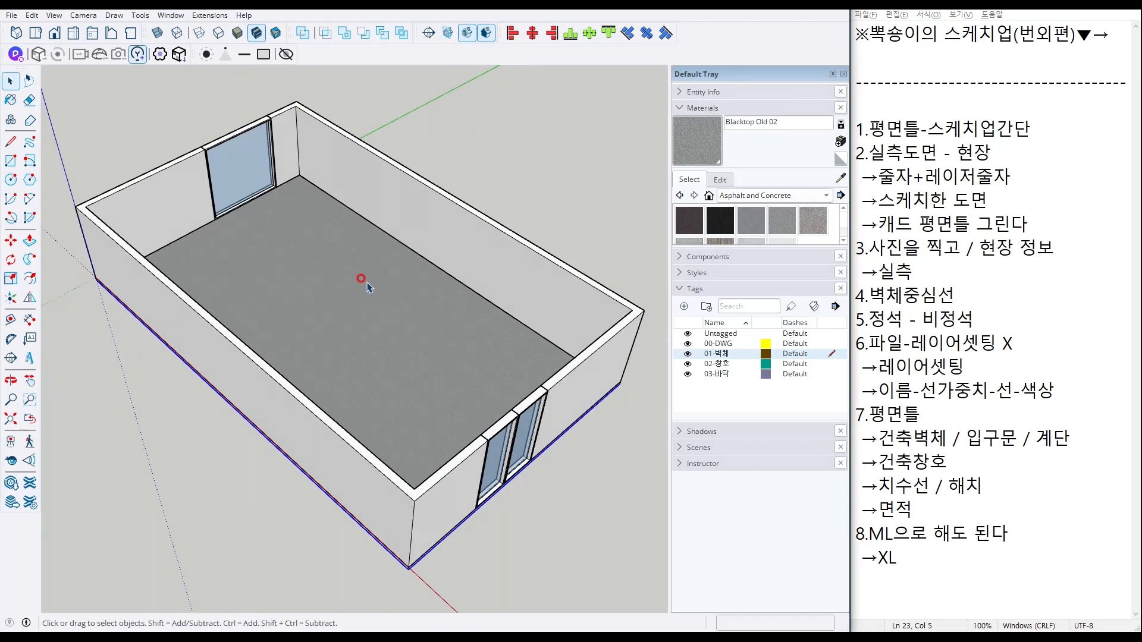
pyautogui.scroll(1, 367, 288)
pyautogui.scroll(-1, 367, 288)
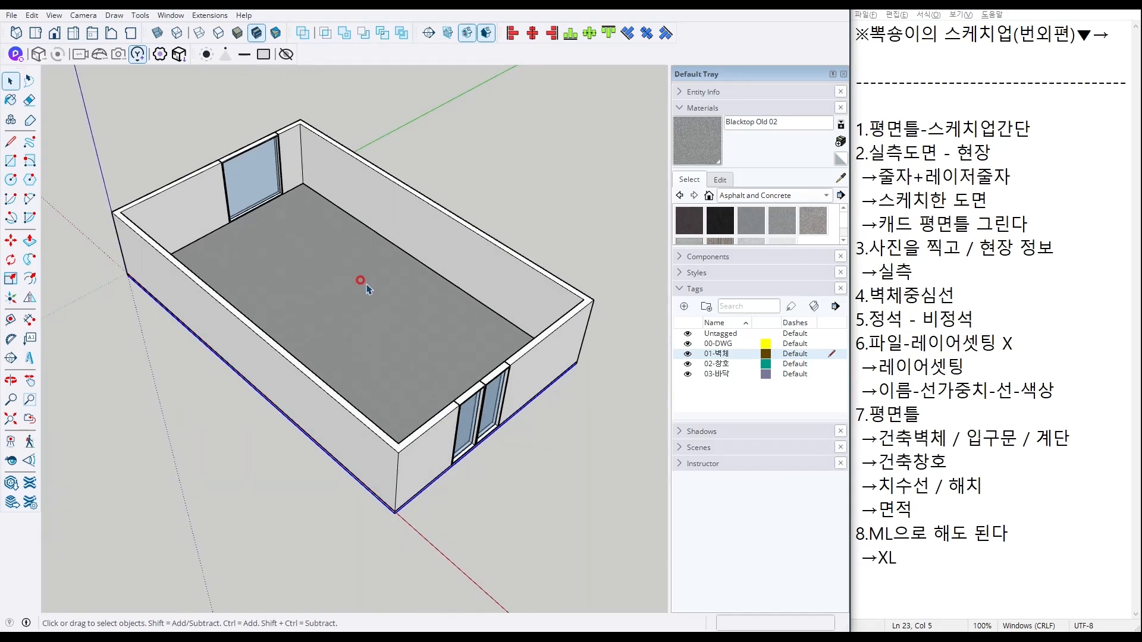
pyautogui.scroll(1, 366, 289)
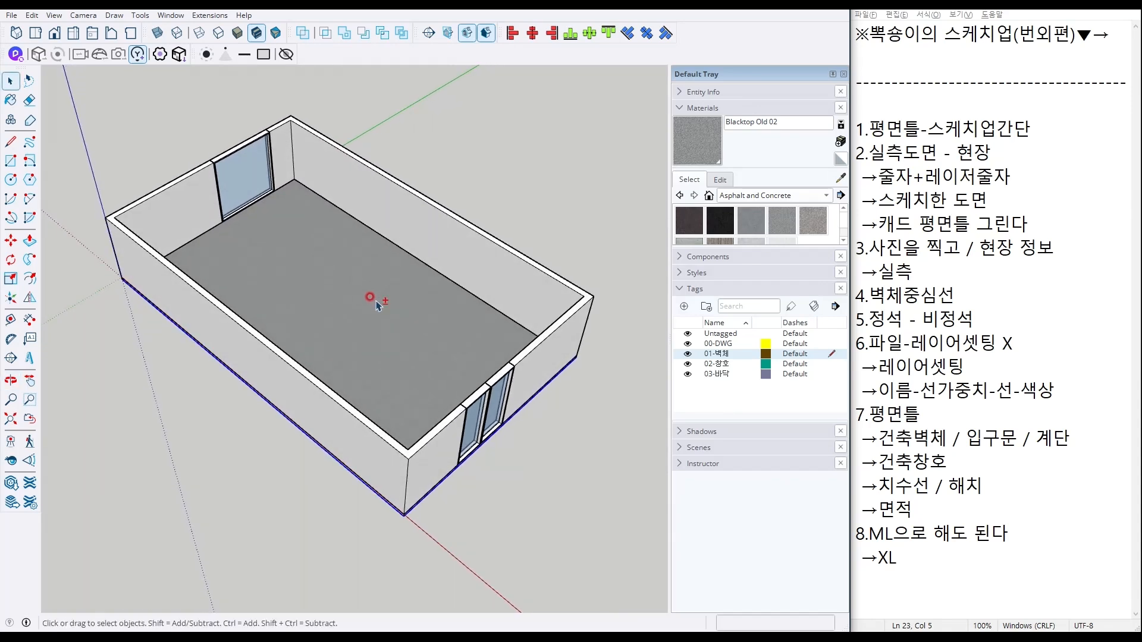
pyautogui.keyDown('shift'); pyautogui.moveTo(376, 301); pyautogui.dragTo(394, 301, button='middle'); pyautogui.keyUp('shift')
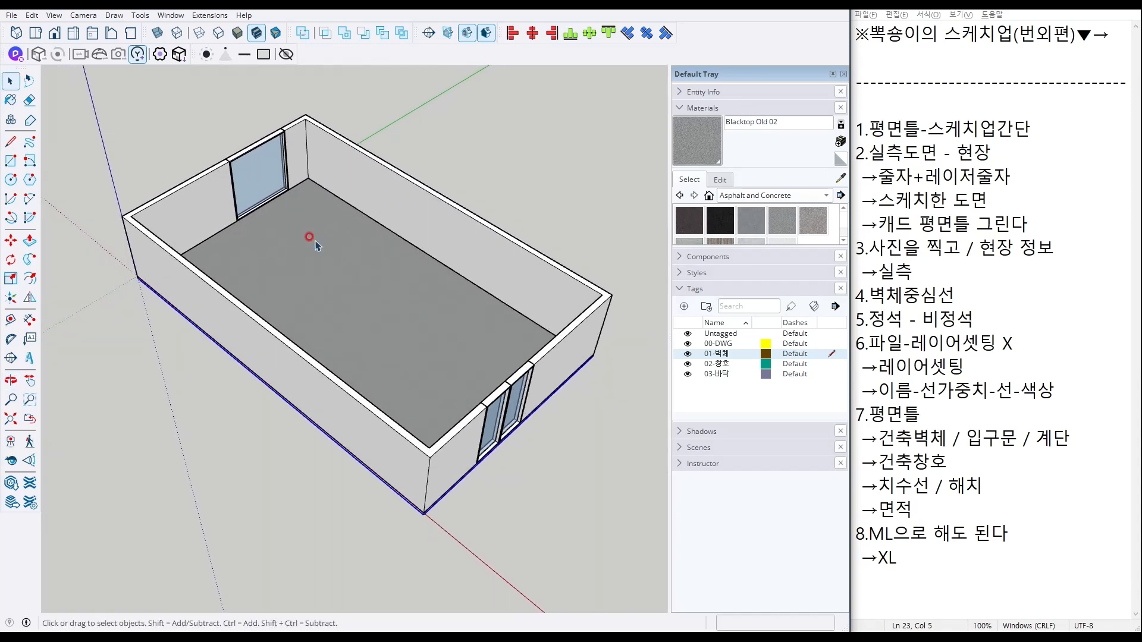
# Step: Export the current room view as a 2D JPEG image named DKDL to the desktop
pyautogui.click(13, 16)
pyautogui.moveTo(42, 196)
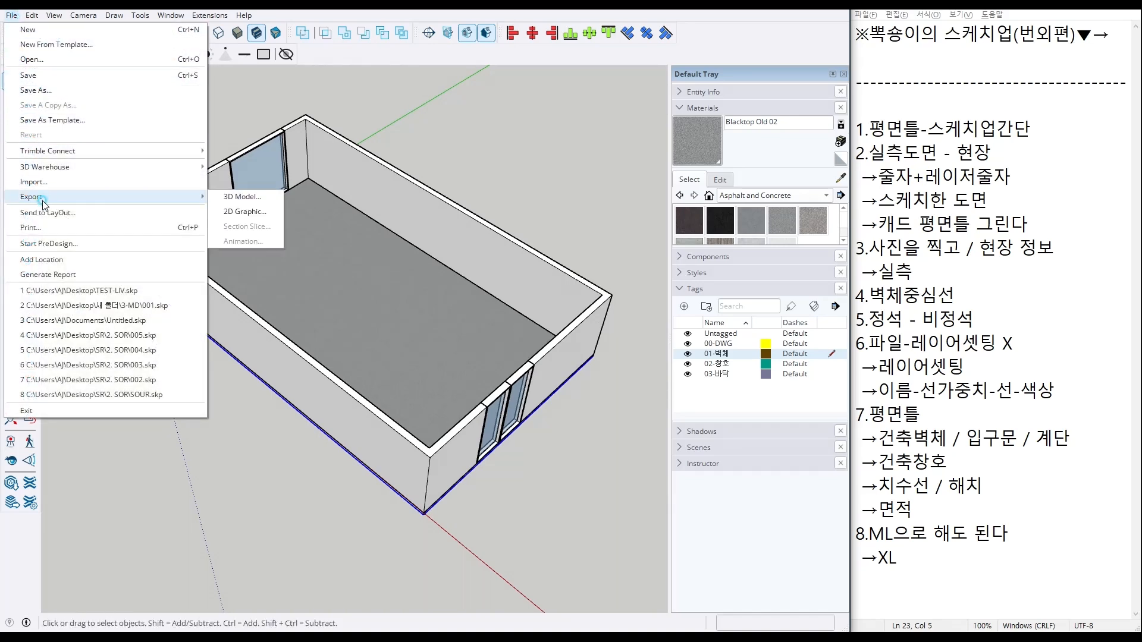
pyautogui.click(246, 213)
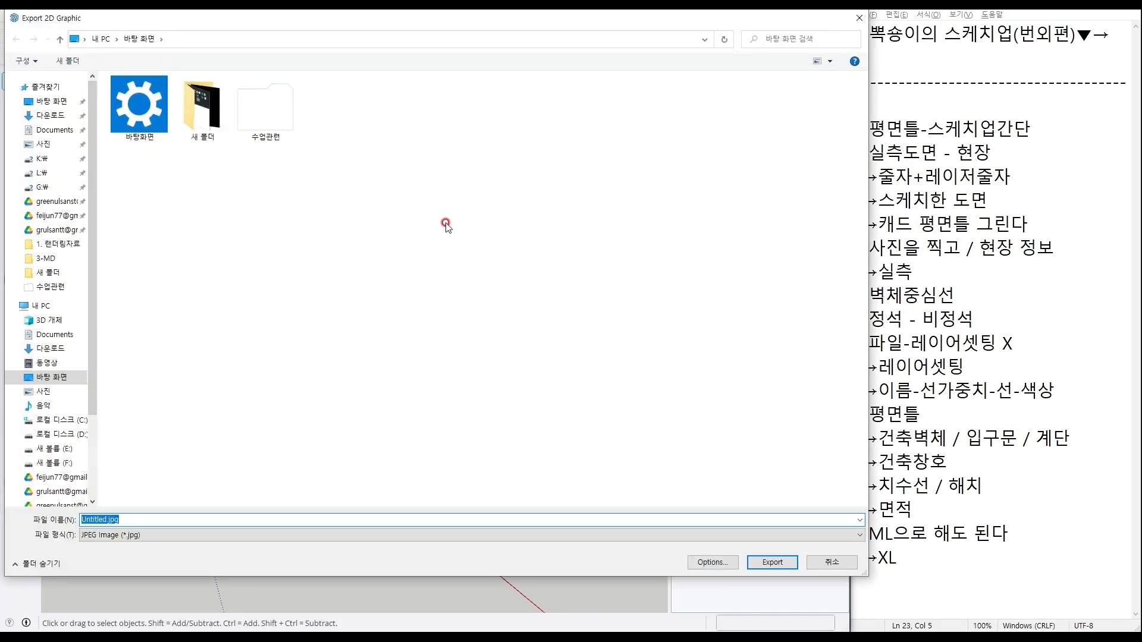
pyautogui.write('DKDL')
pyautogui.press('Return')
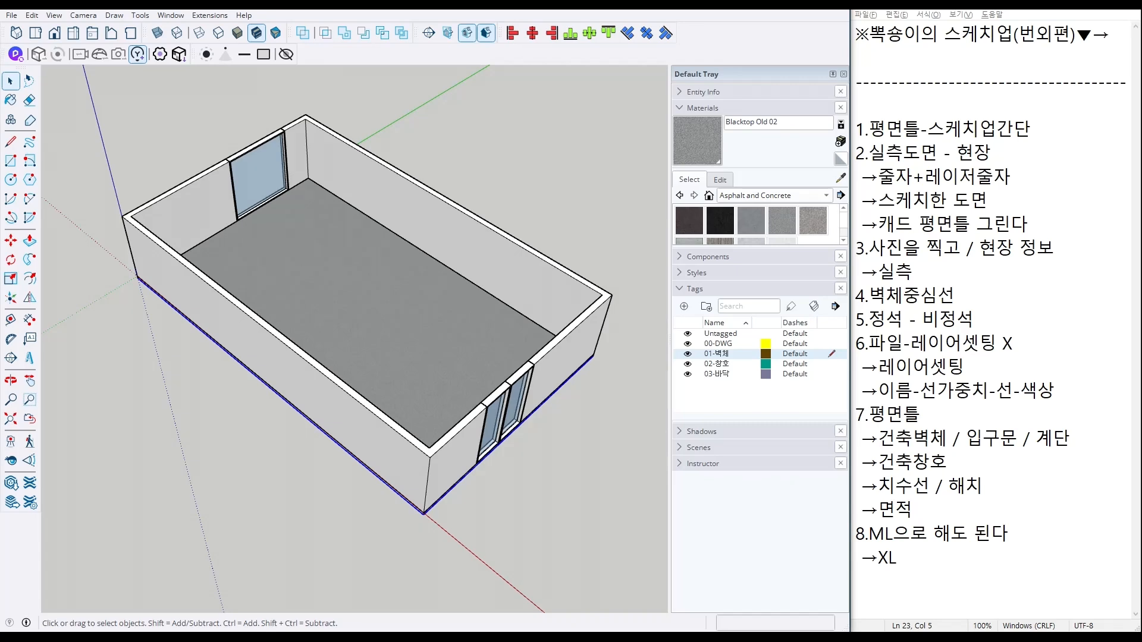
# Step: Switch to ChatGPT and send the exported image, asking in Korean to keep its isometric form, add a few simple furnishings for zoning and slight floor shadows
pyautogui.moveTo(1141, 77)
pyautogui.mouseDown()
pyautogui.moveTo(773, 150)
pyautogui.moveTo(500, 82)
pyautogui.moveTo(505, 10)
pyautogui.mouseUp()
pyautogui.click(405, 559)
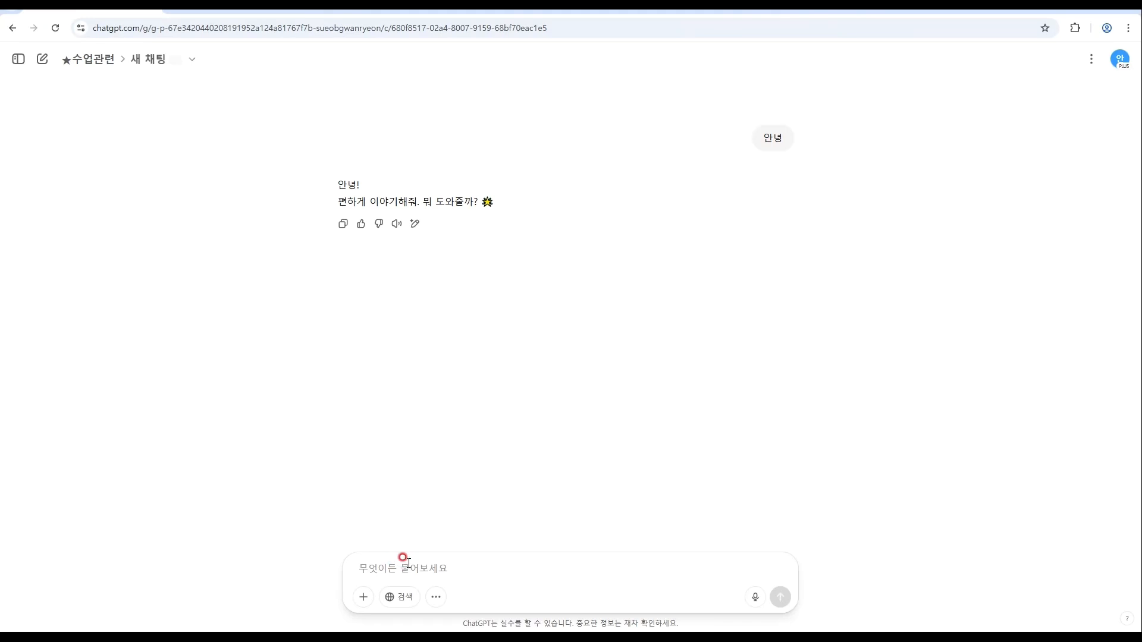
pyautogui.write('이미지 보낼테니 형')
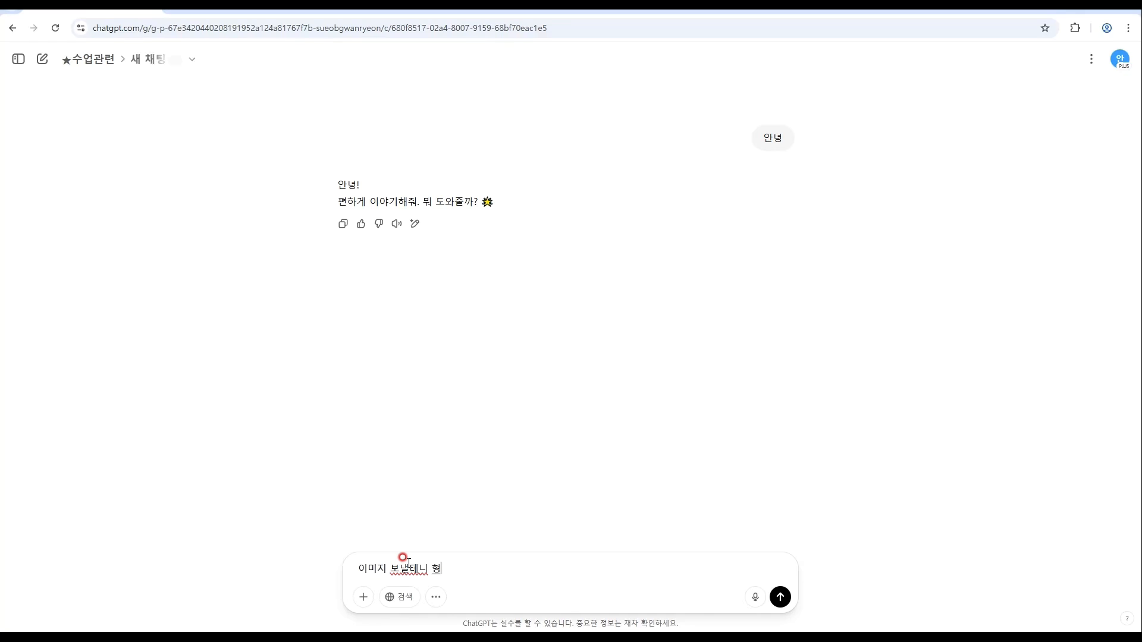
pyautogui.write('탠는 그대로 두고 아이소뷰')
pyautogui.write('인데, 거기에 ㄴ')
pyautogui.write('ㅐ붕에 몆며')
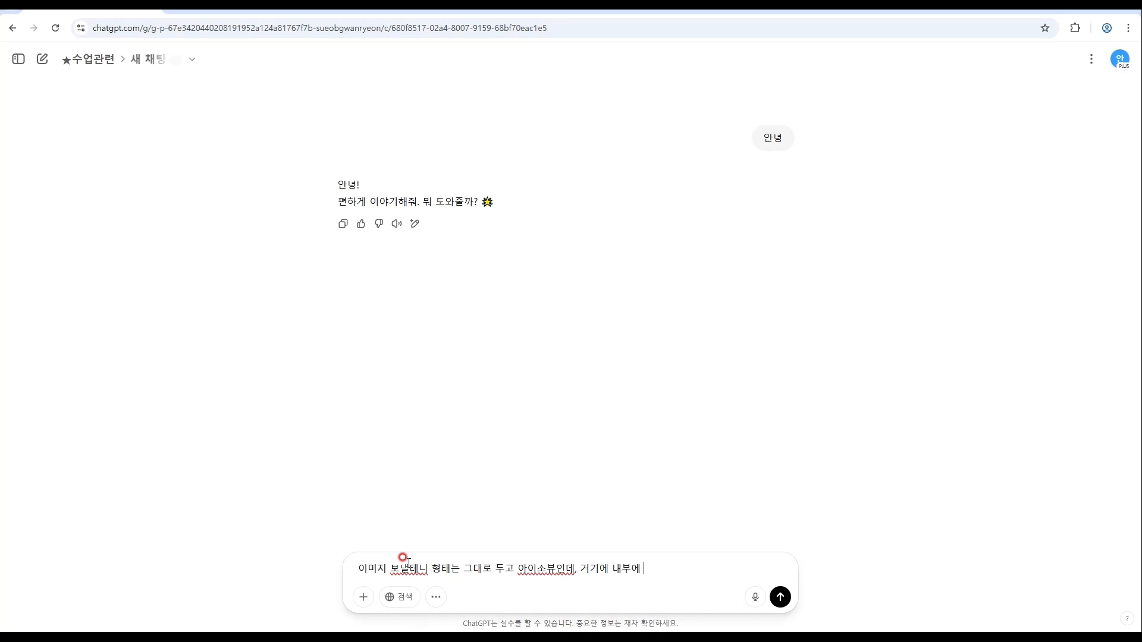
pyautogui.write('ㅊ 가구만 가ㄴ단하게 배')
pyautogui.write('치햇')
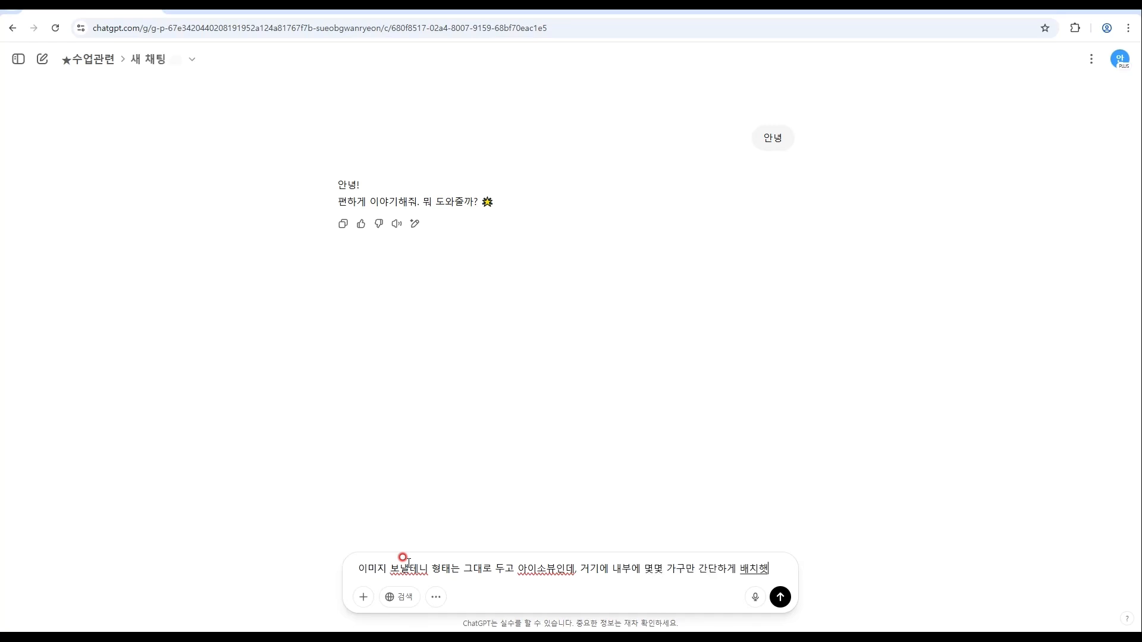
pyautogui.write('ㅓ 좀낌으로 햇')
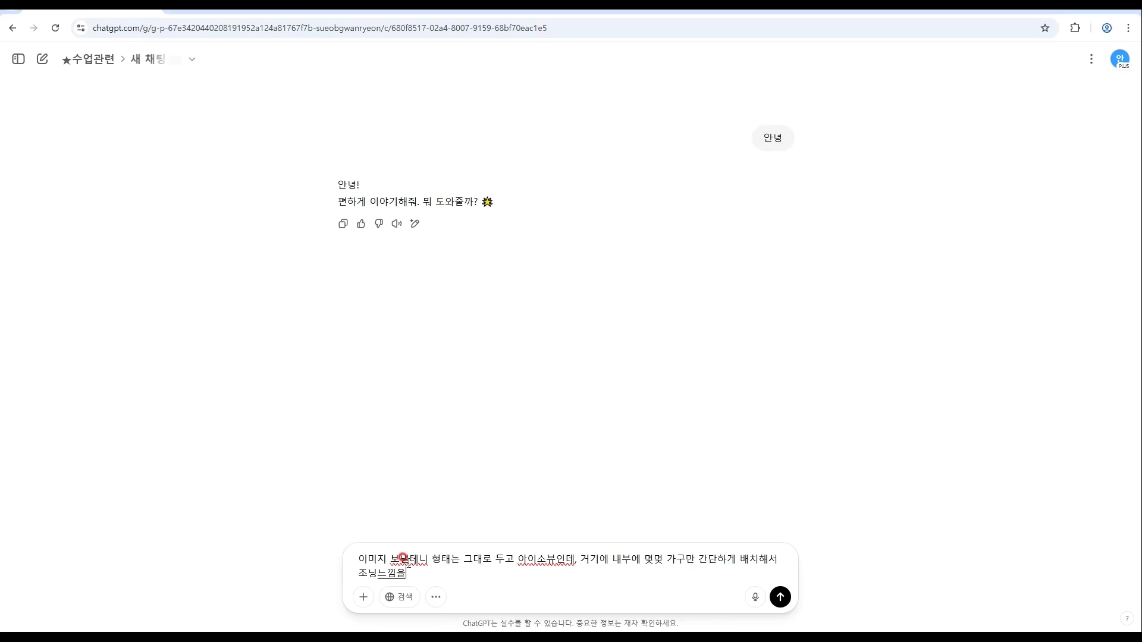
pyautogui.write('ㅓ줘. 약간 밝')
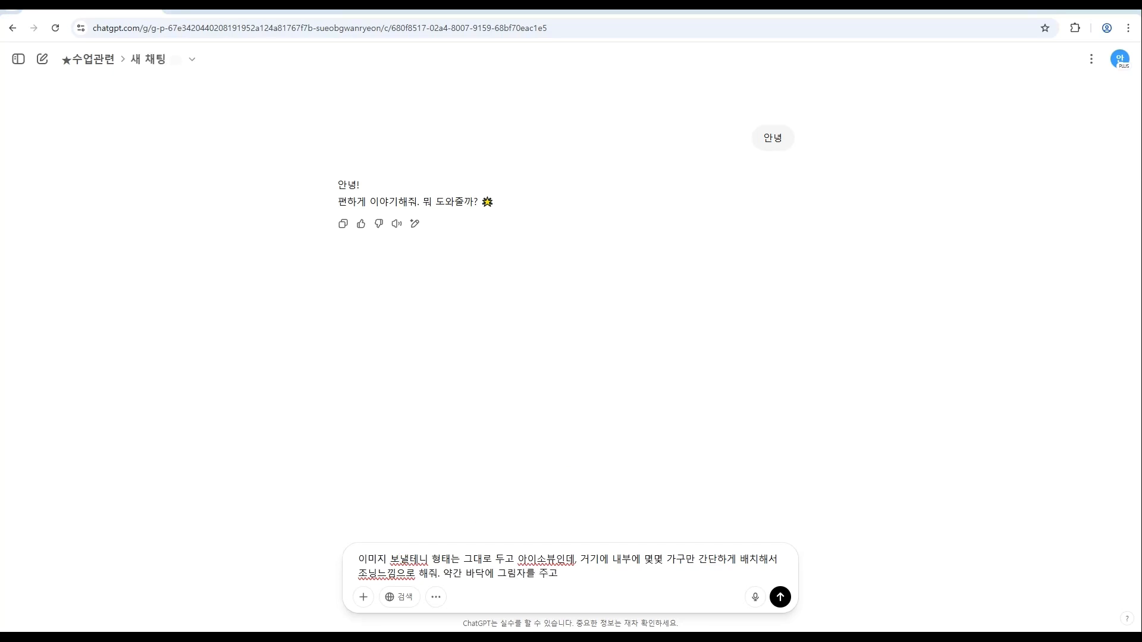
pyautogui.moveTo(323, 543); pyautogui.dragTo(410, 566)
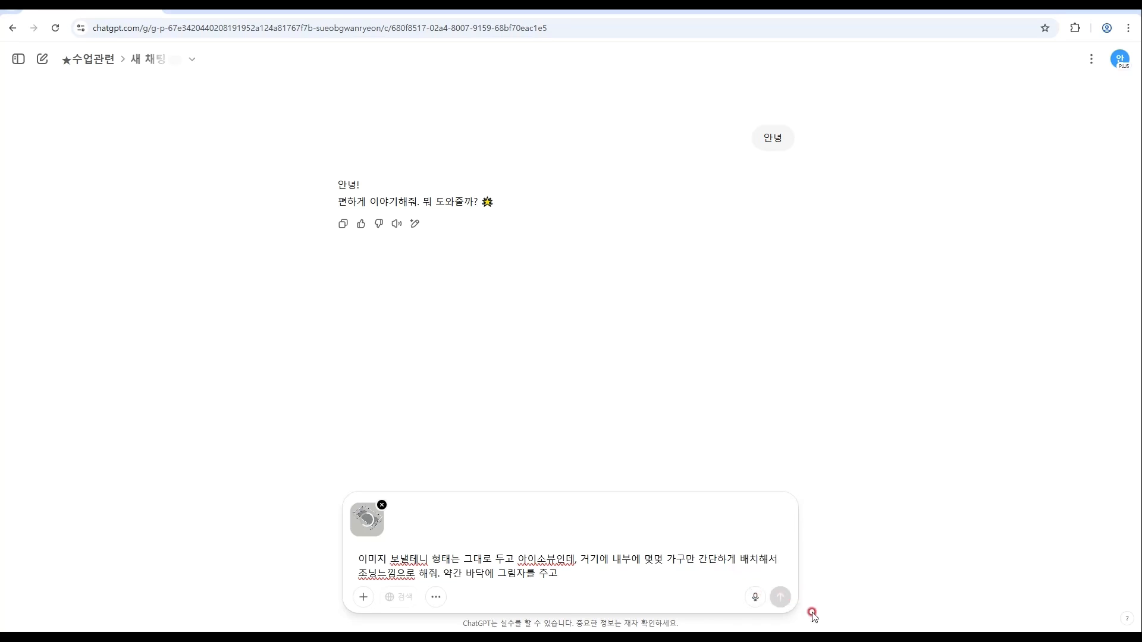
pyautogui.click(780, 597)
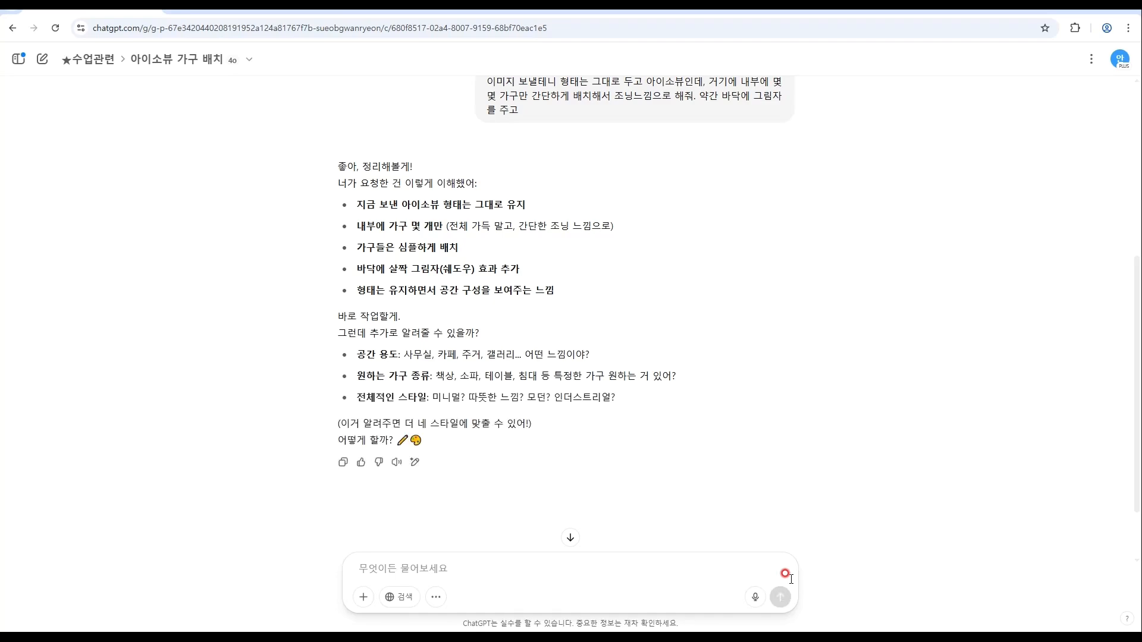
# Step: Reply in Korean that the space is an office, request the image with desk-type furniture, and open the generated picture enlarged
pyautogui.write('삼')
pyautogui.write('무실이고, ')
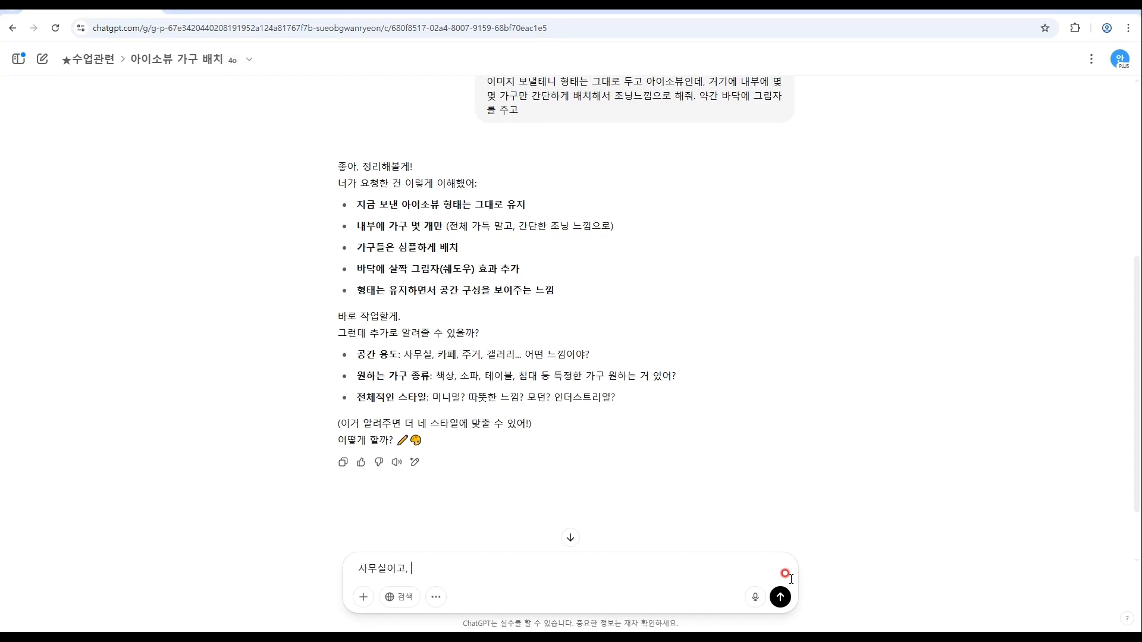
pyautogui.write('이미지를 만들어주줘. 가구는 책상계통으로')
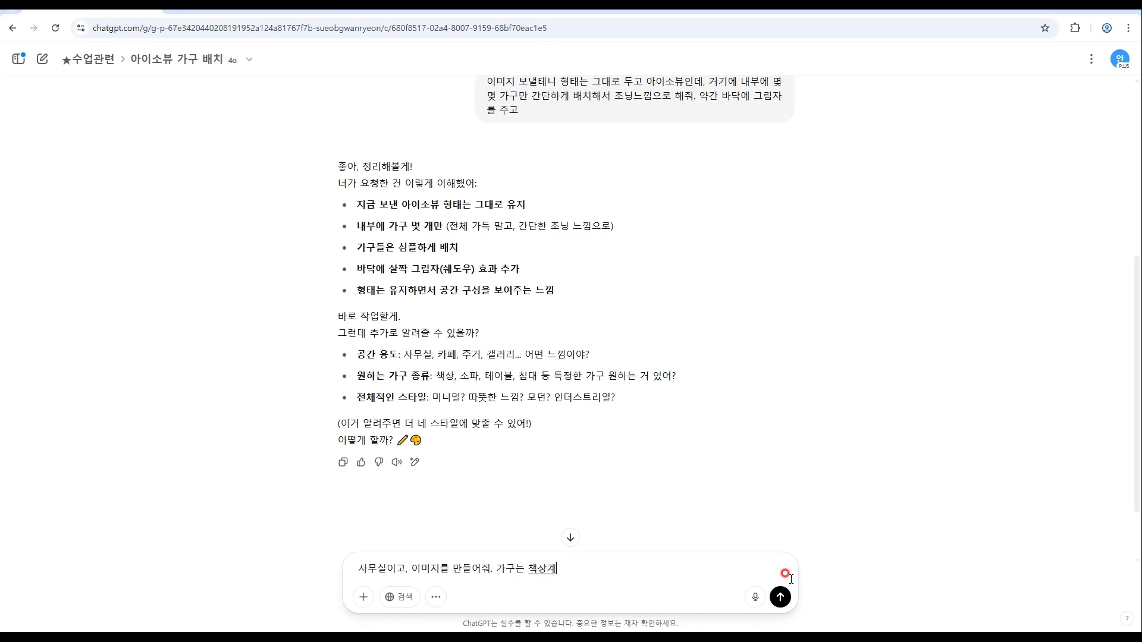
pyautogui.press('Return')
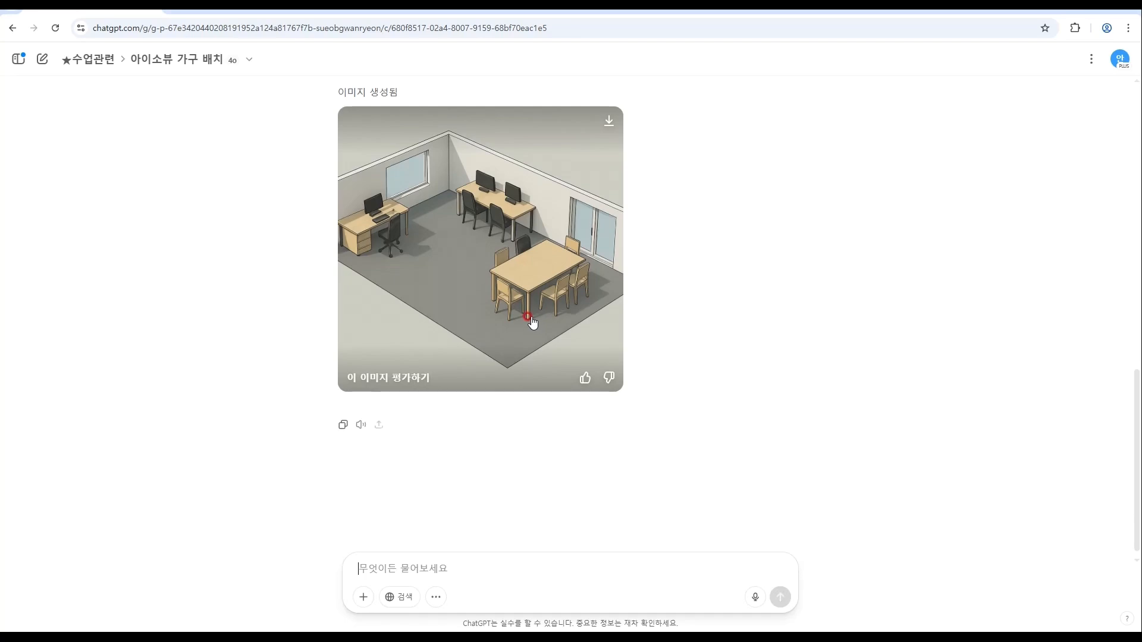
pyautogui.click(531, 319)
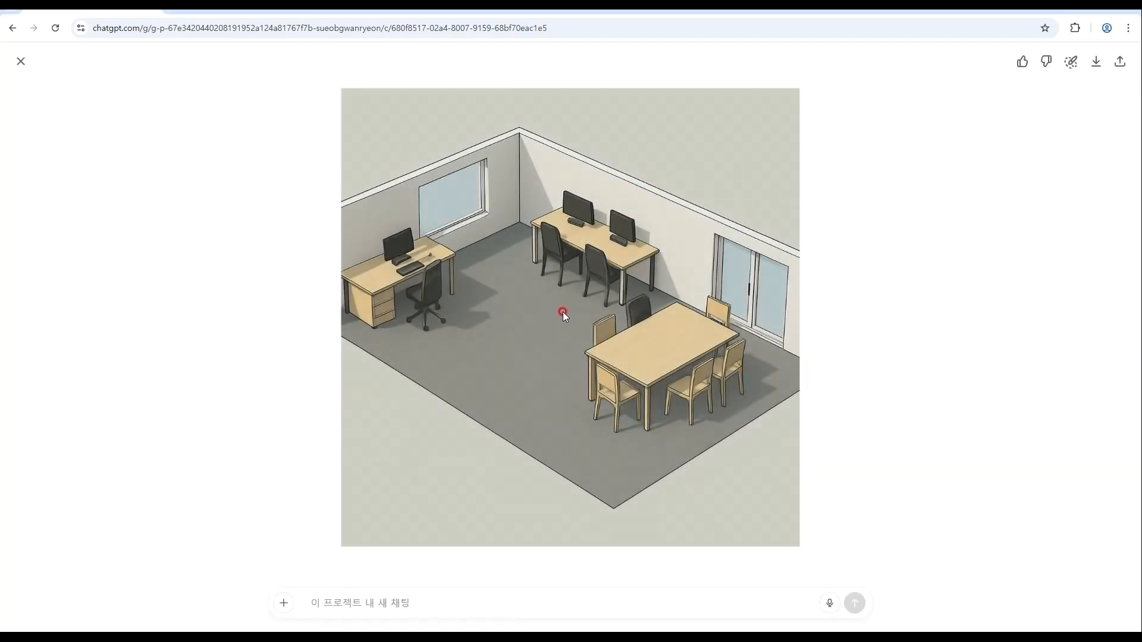